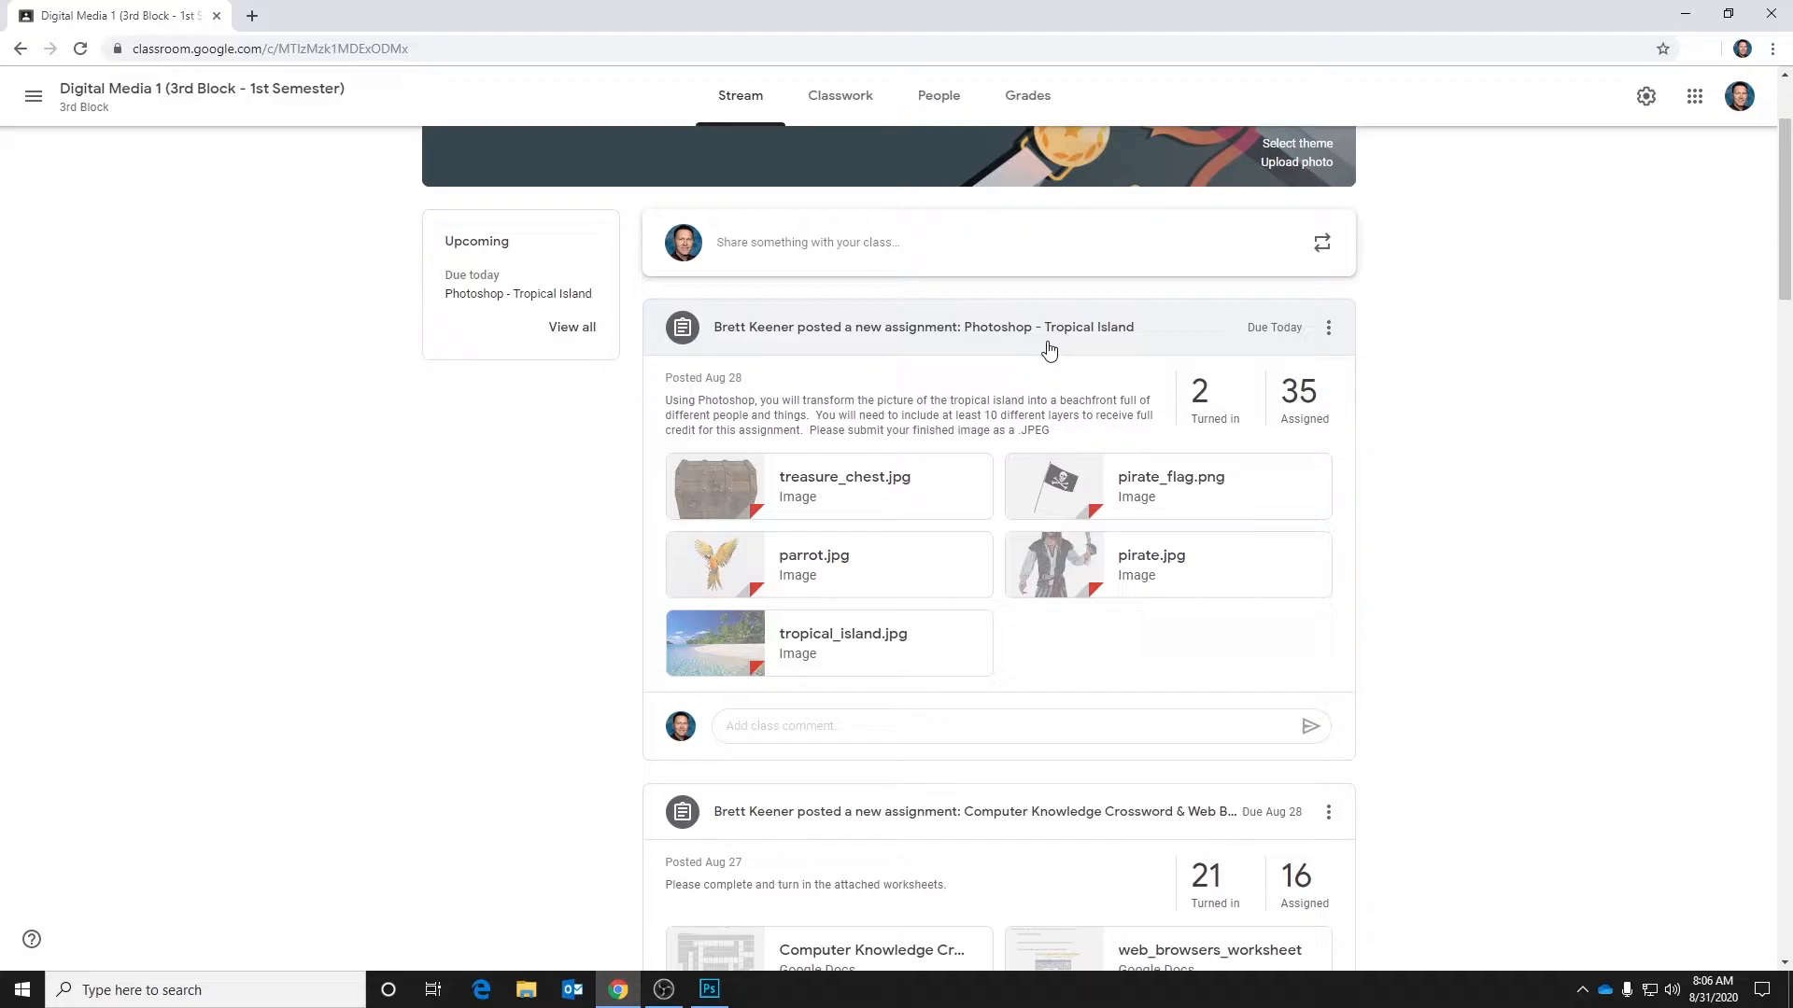
Step: Preview the tropical_island.jpg attachment of the Photoshop - Tropical Island assignment and return to the class stream
click(865, 649)
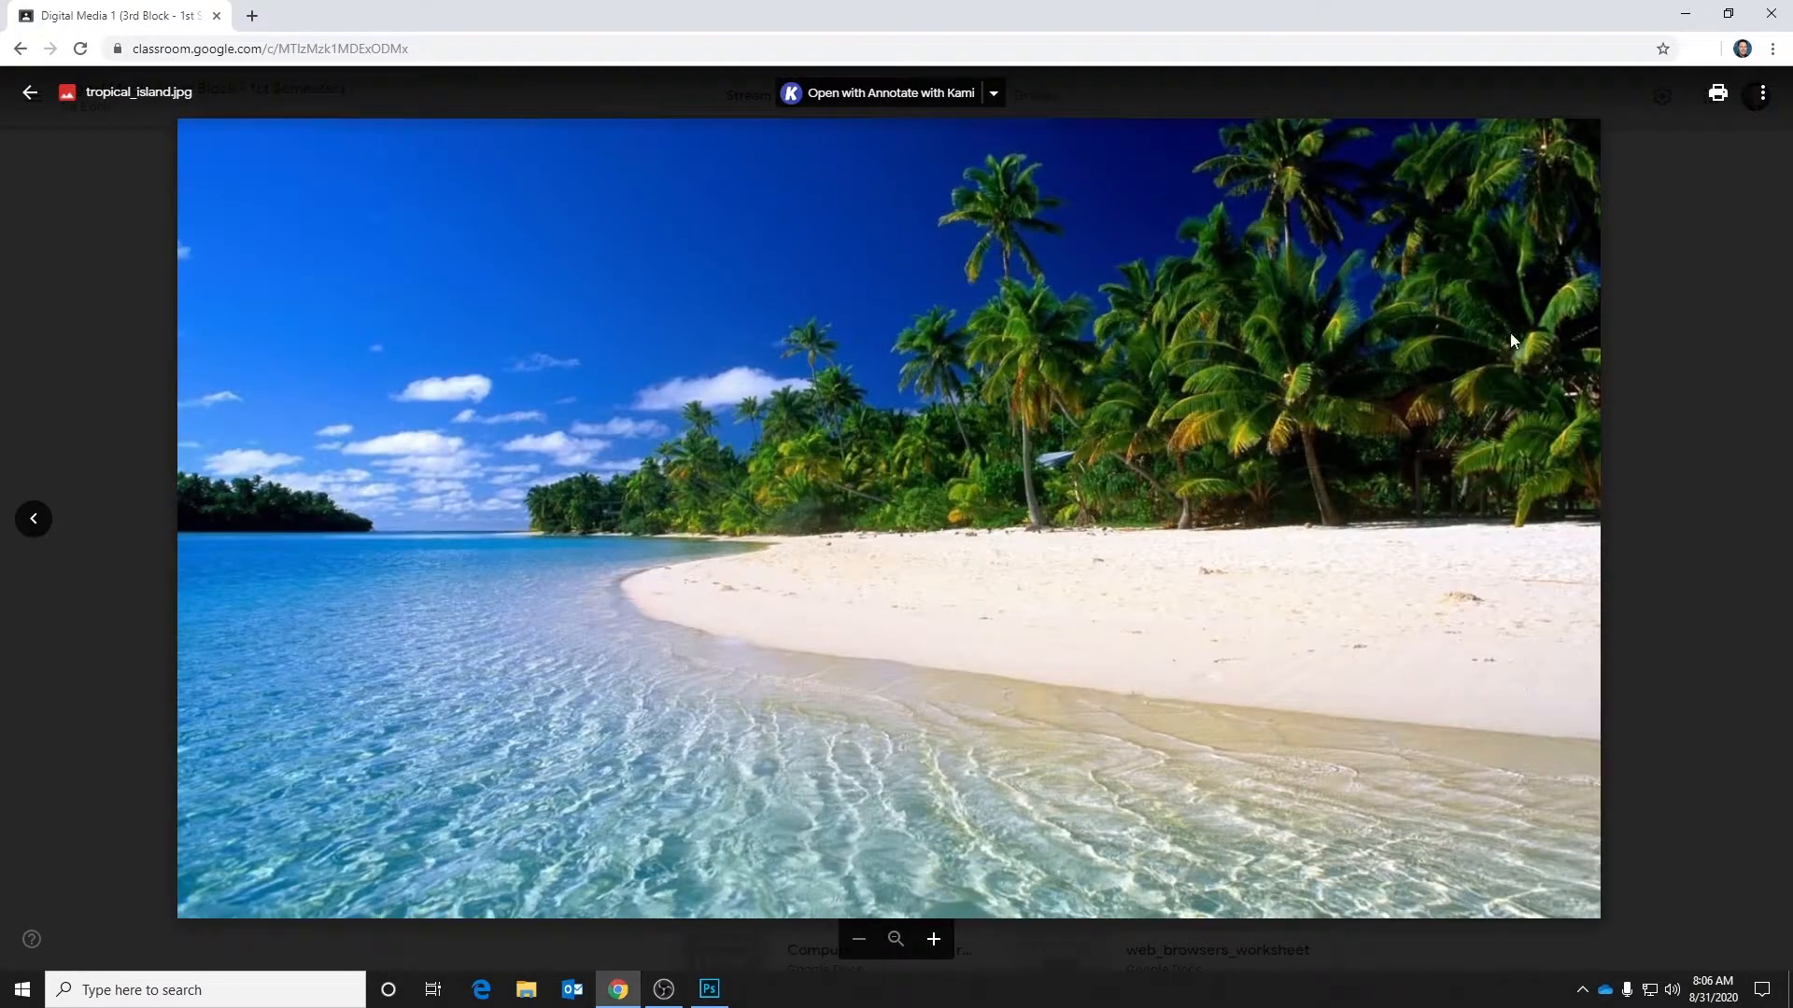
click(30, 92)
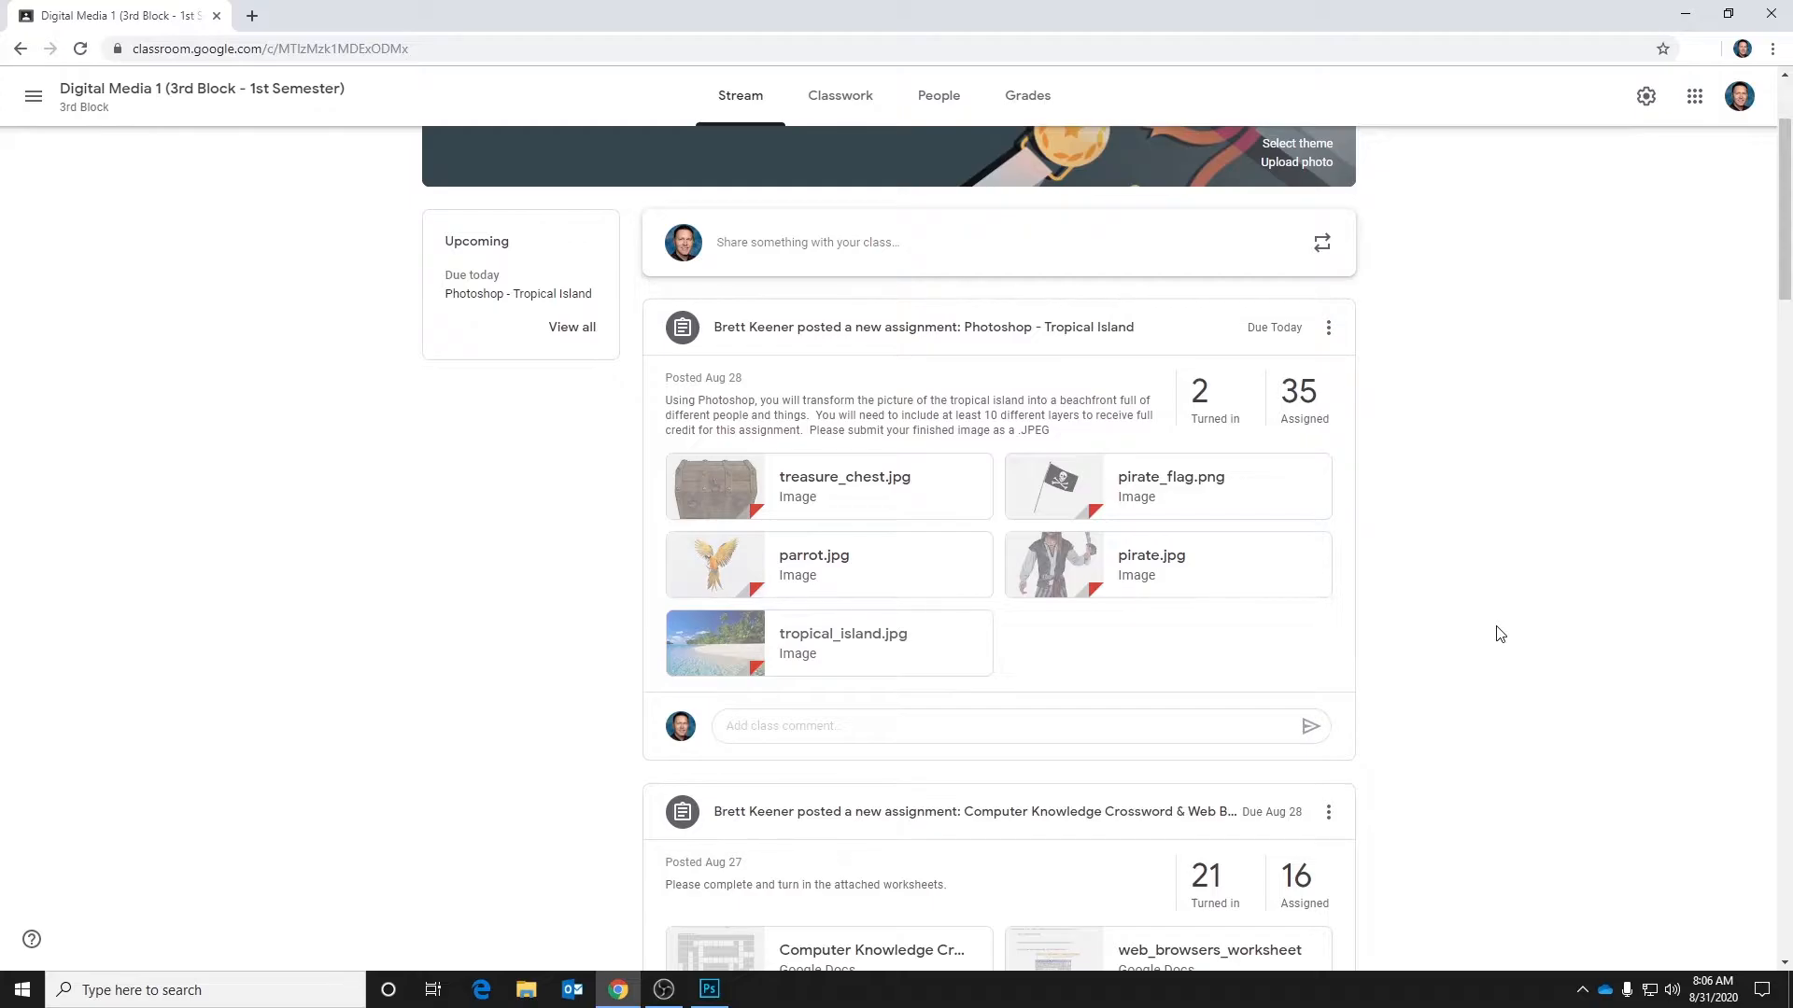
Step: Minimize the browser and create a new folder named "Tropical Island" on the desktop
click(1683, 19)
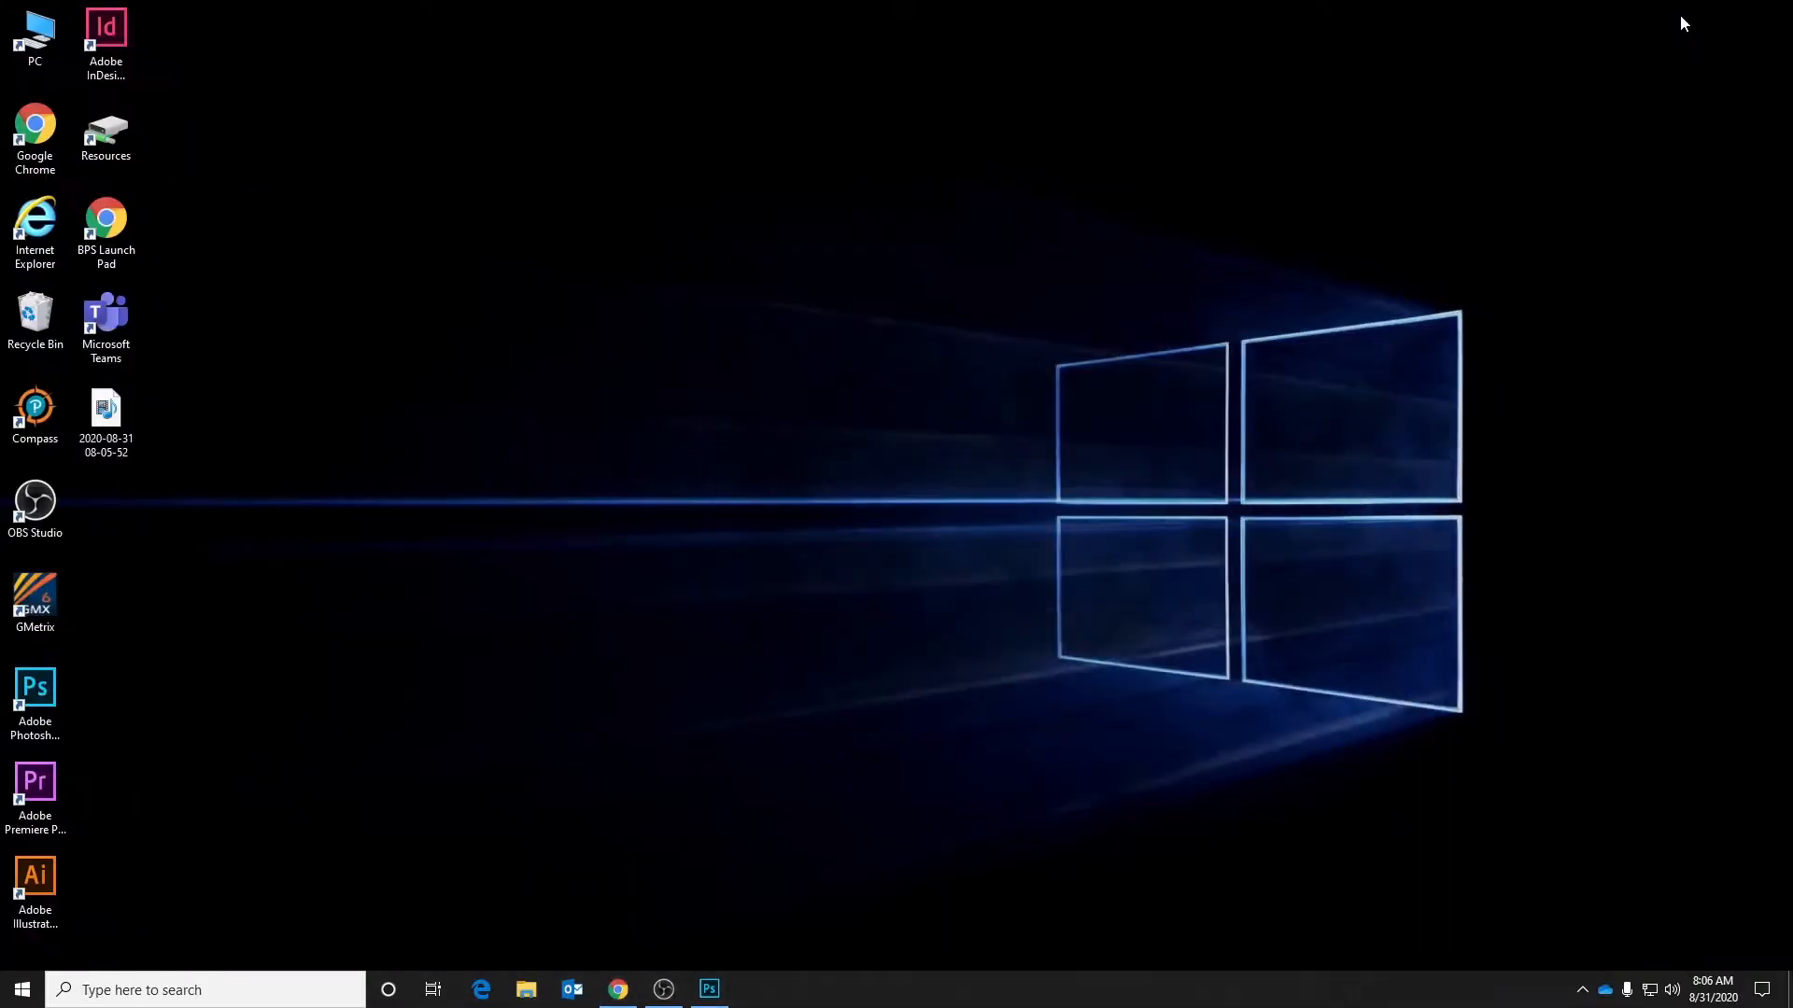
right_click(810, 415)
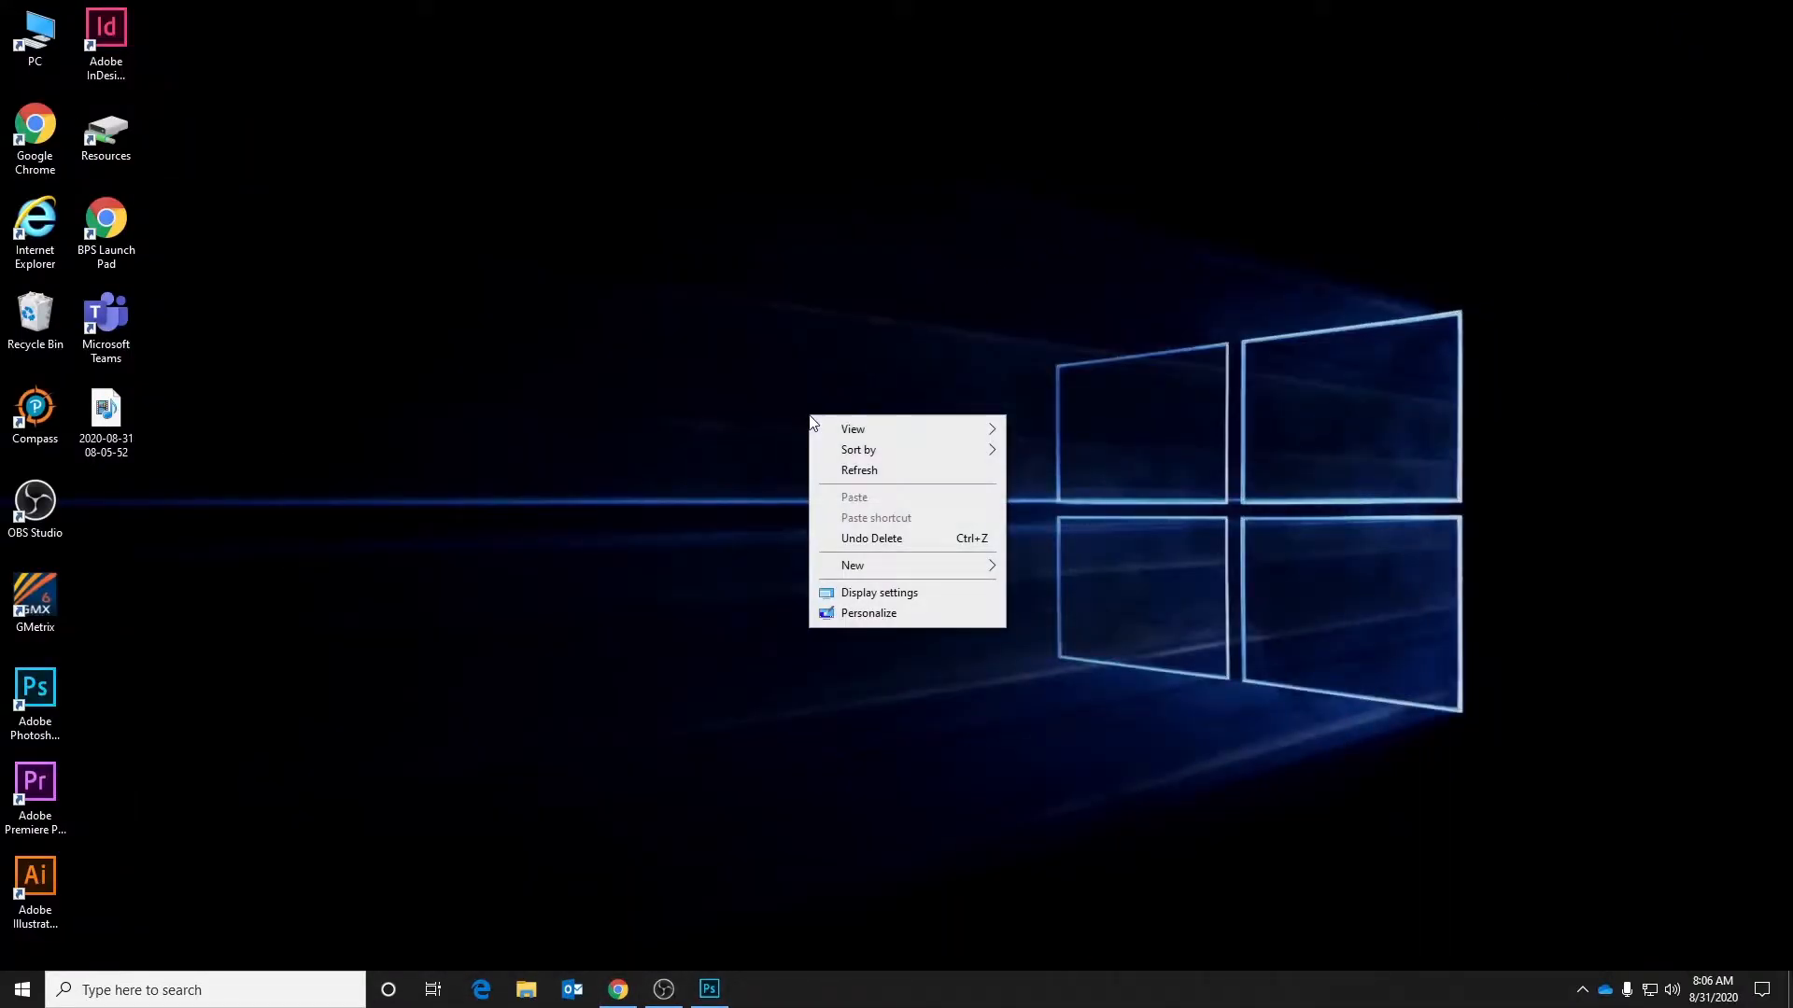
mouse_move(873, 569)
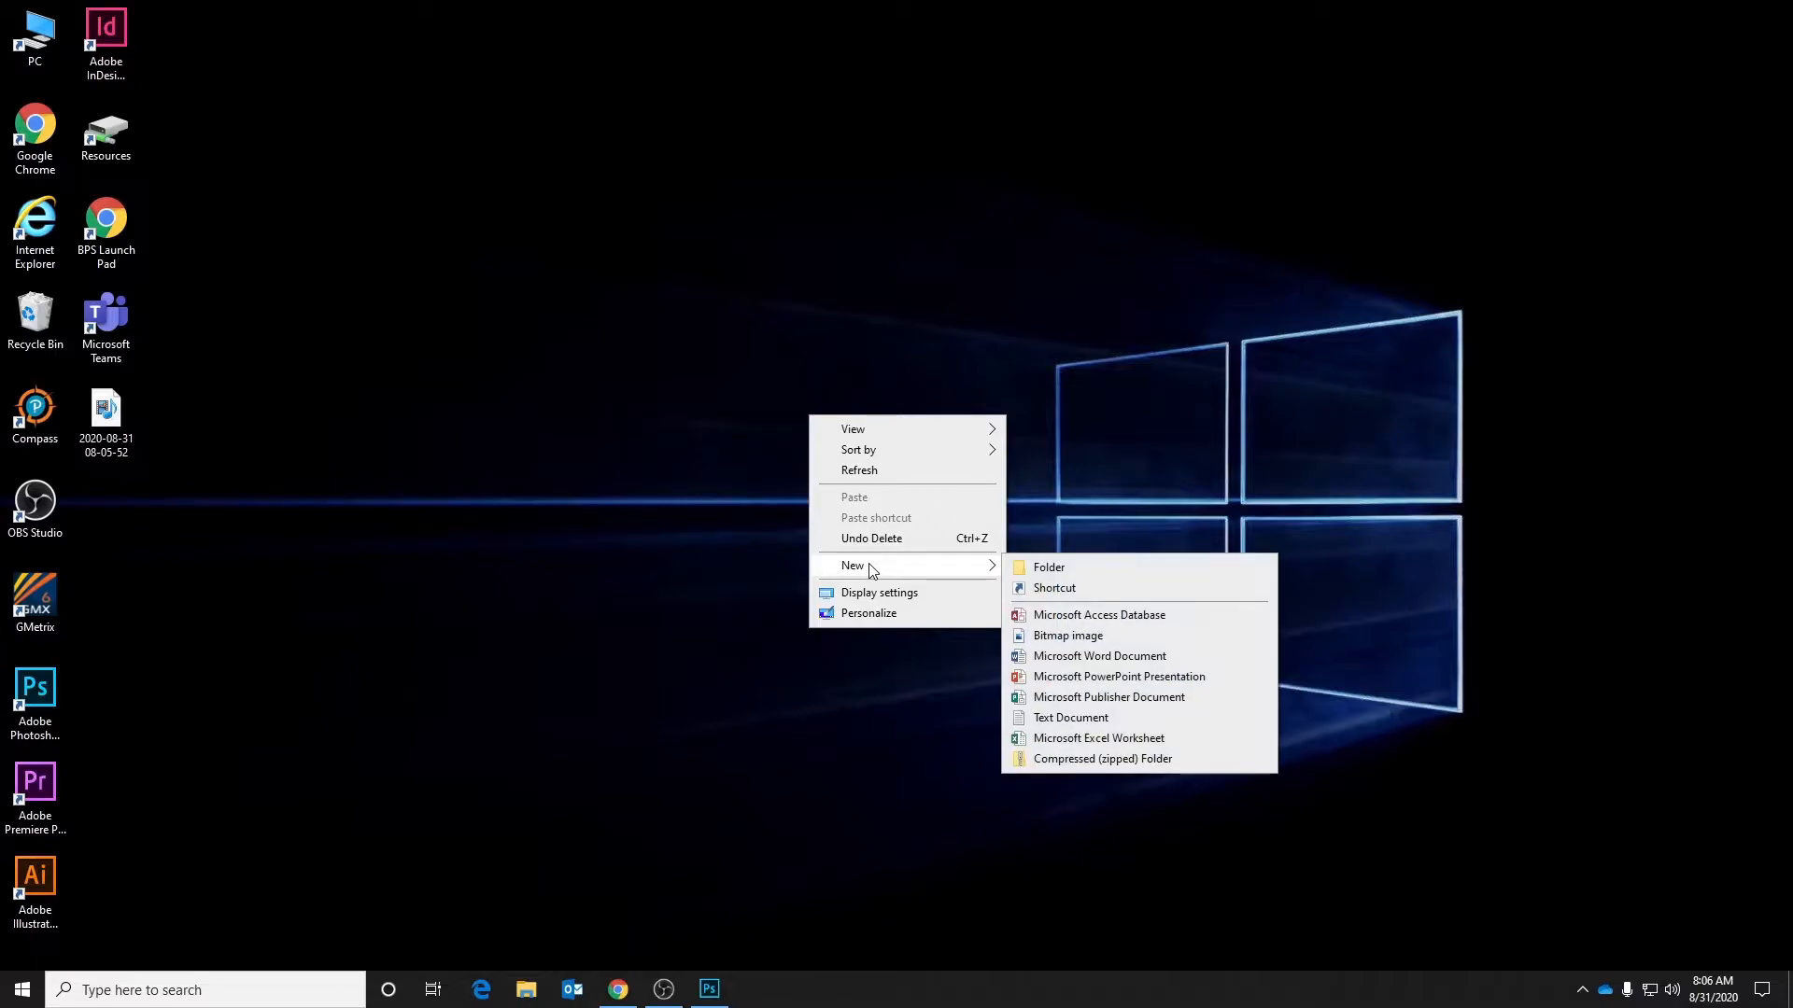
click(1074, 566)
text(Tropical Is)
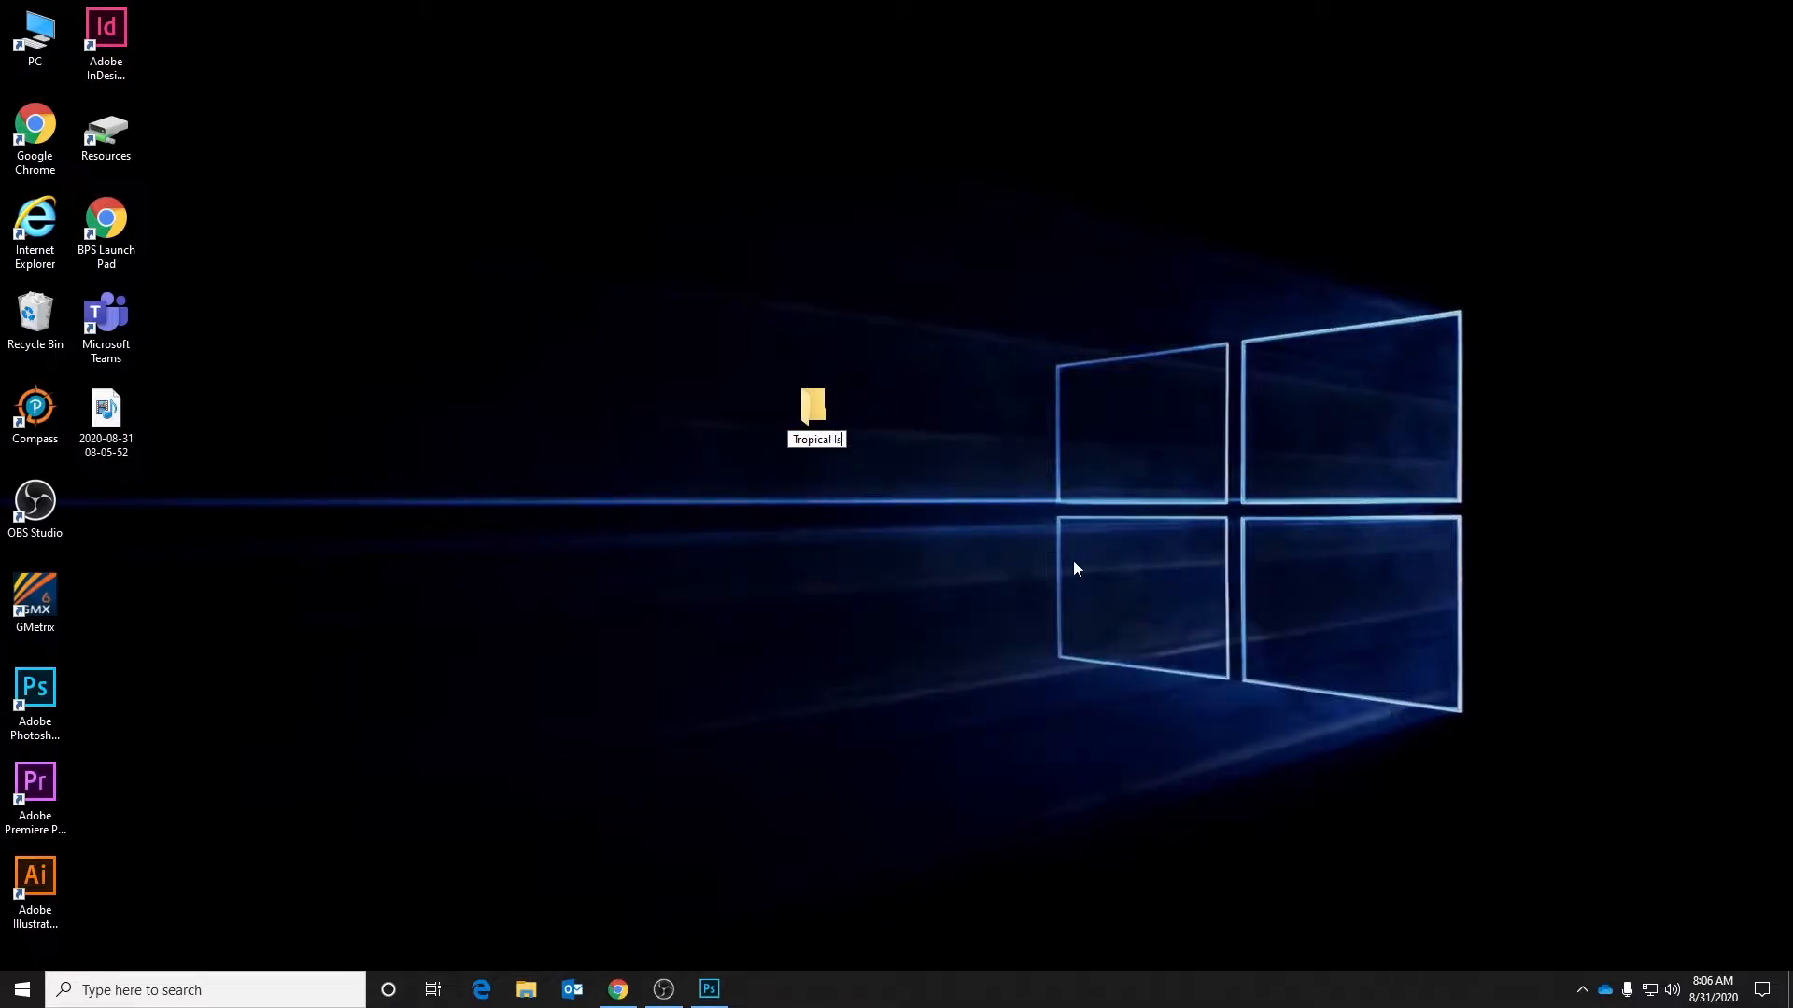
text(land)
key(Return)
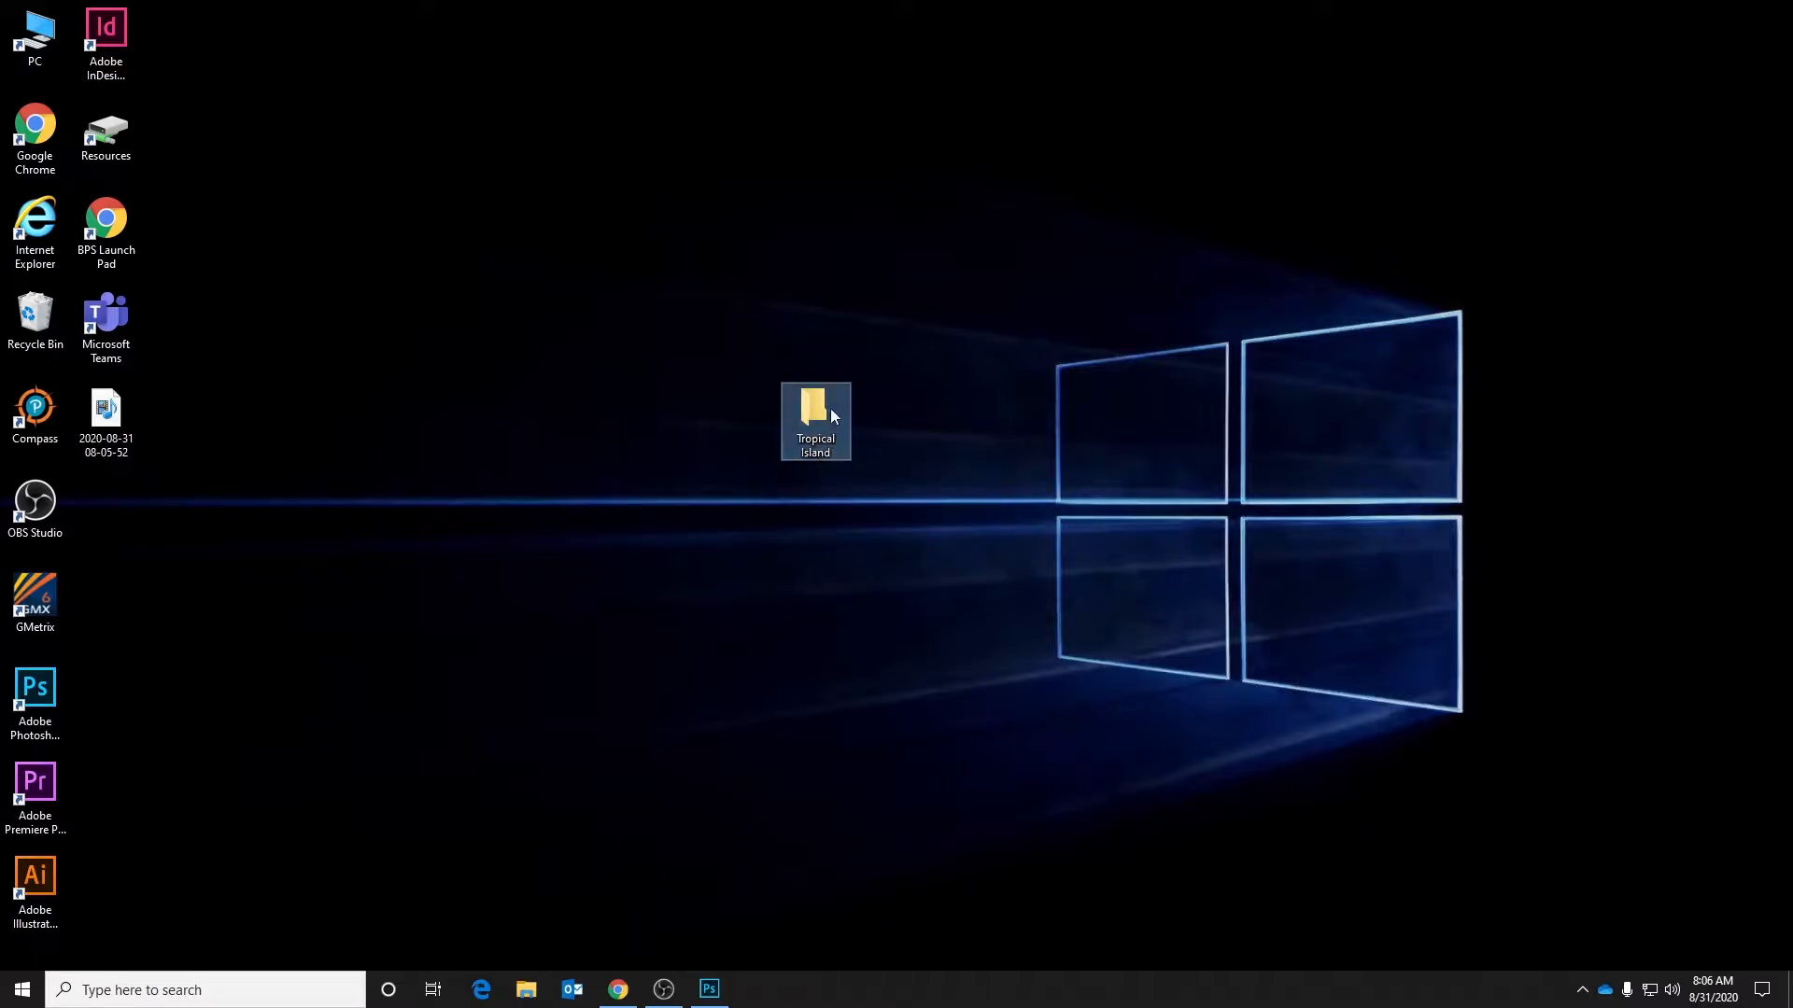
Step: Return to Chrome and save the assignment's tropical_island.jpg into the Tropical Island folder on the desktop, closing its preview
click(618, 991)
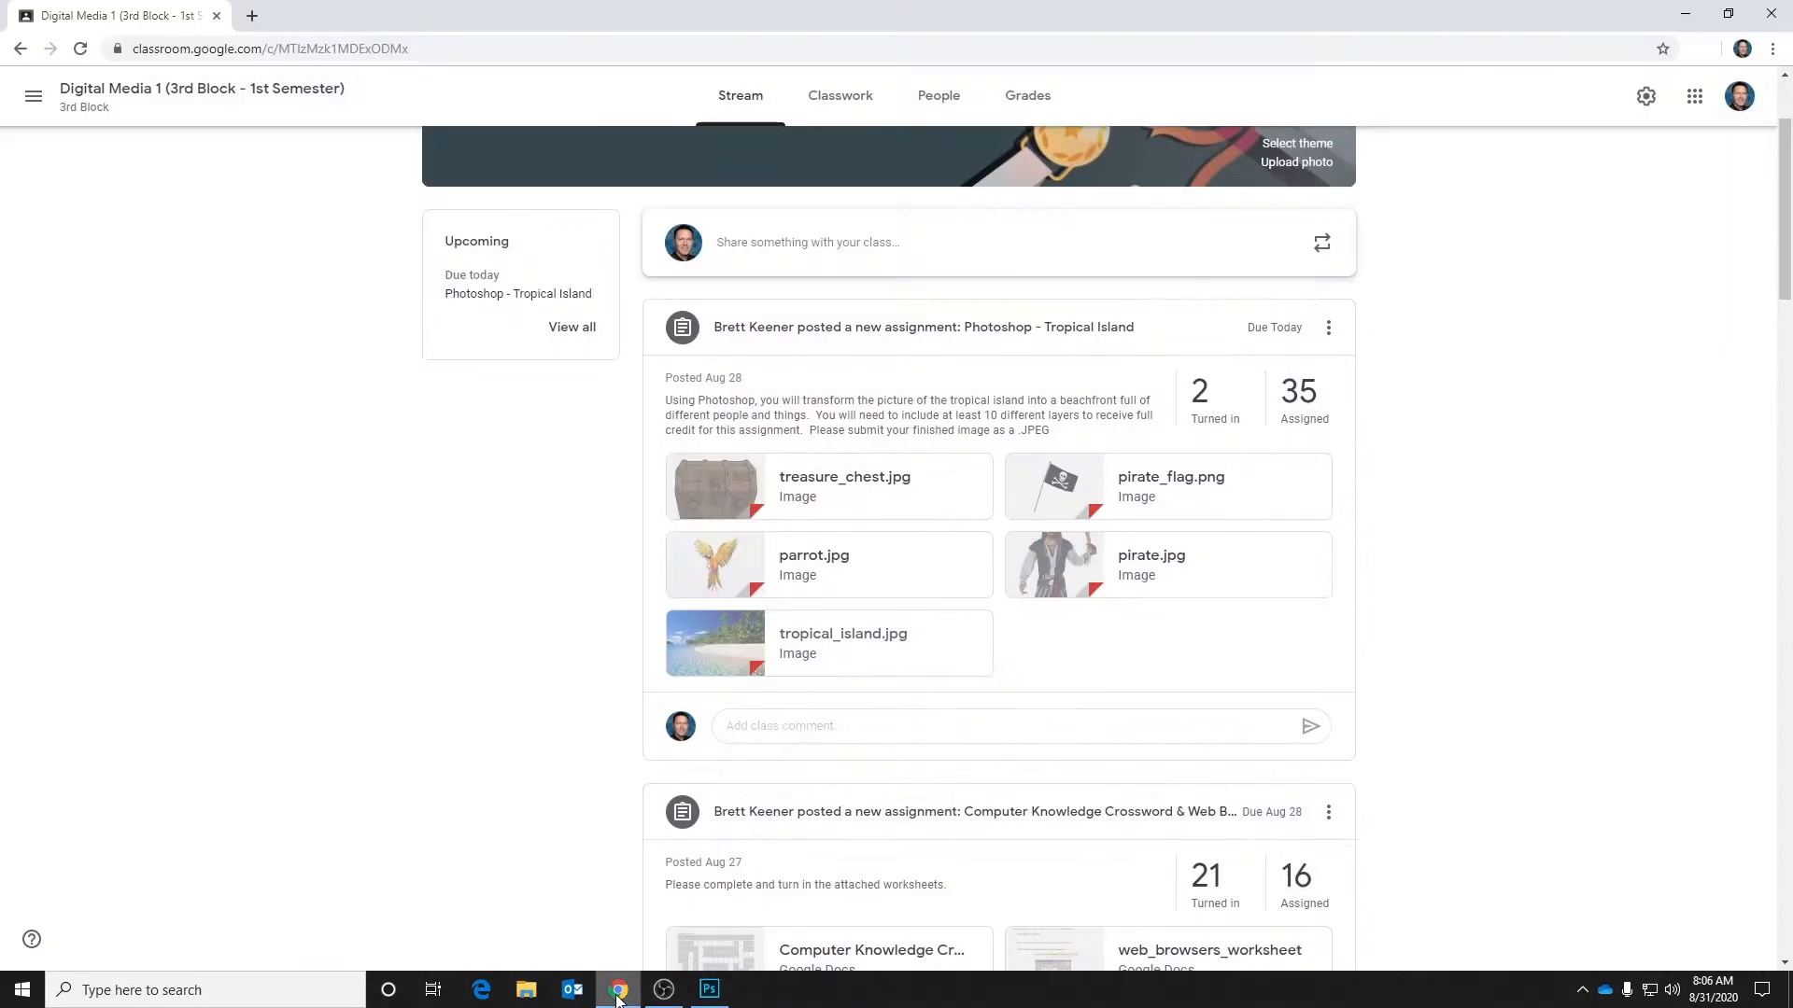
click(849, 647)
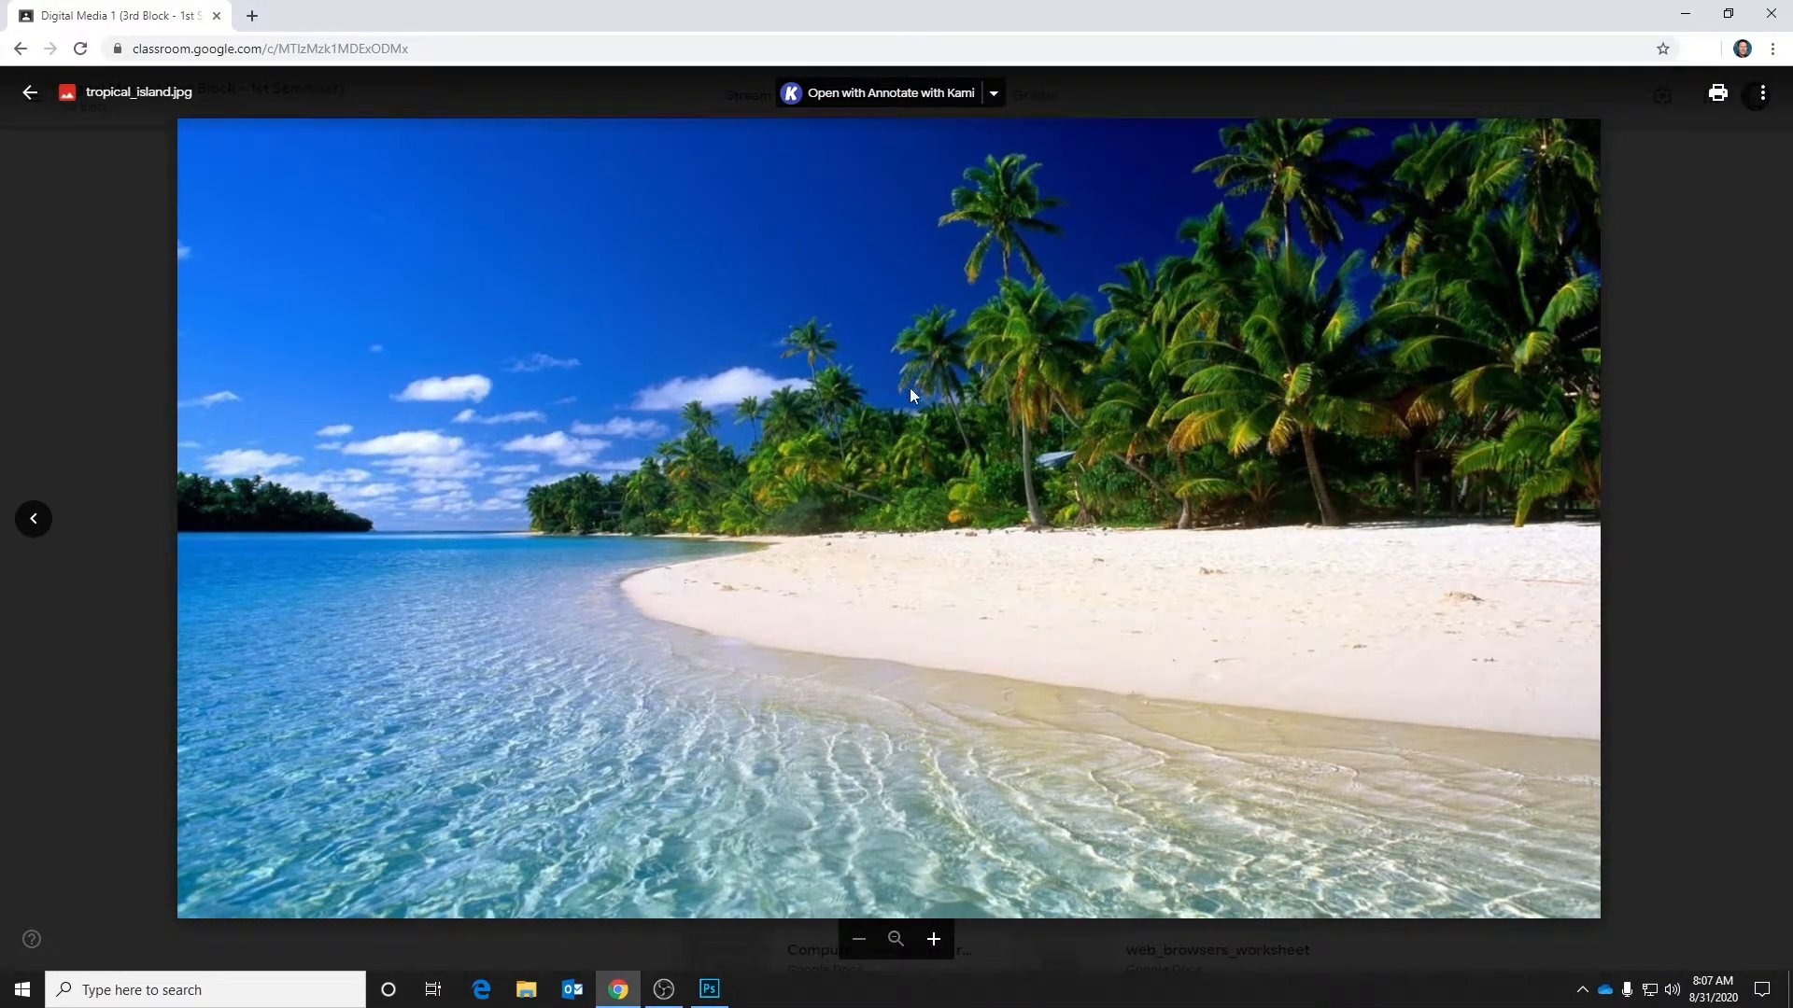
right_click(883, 413)
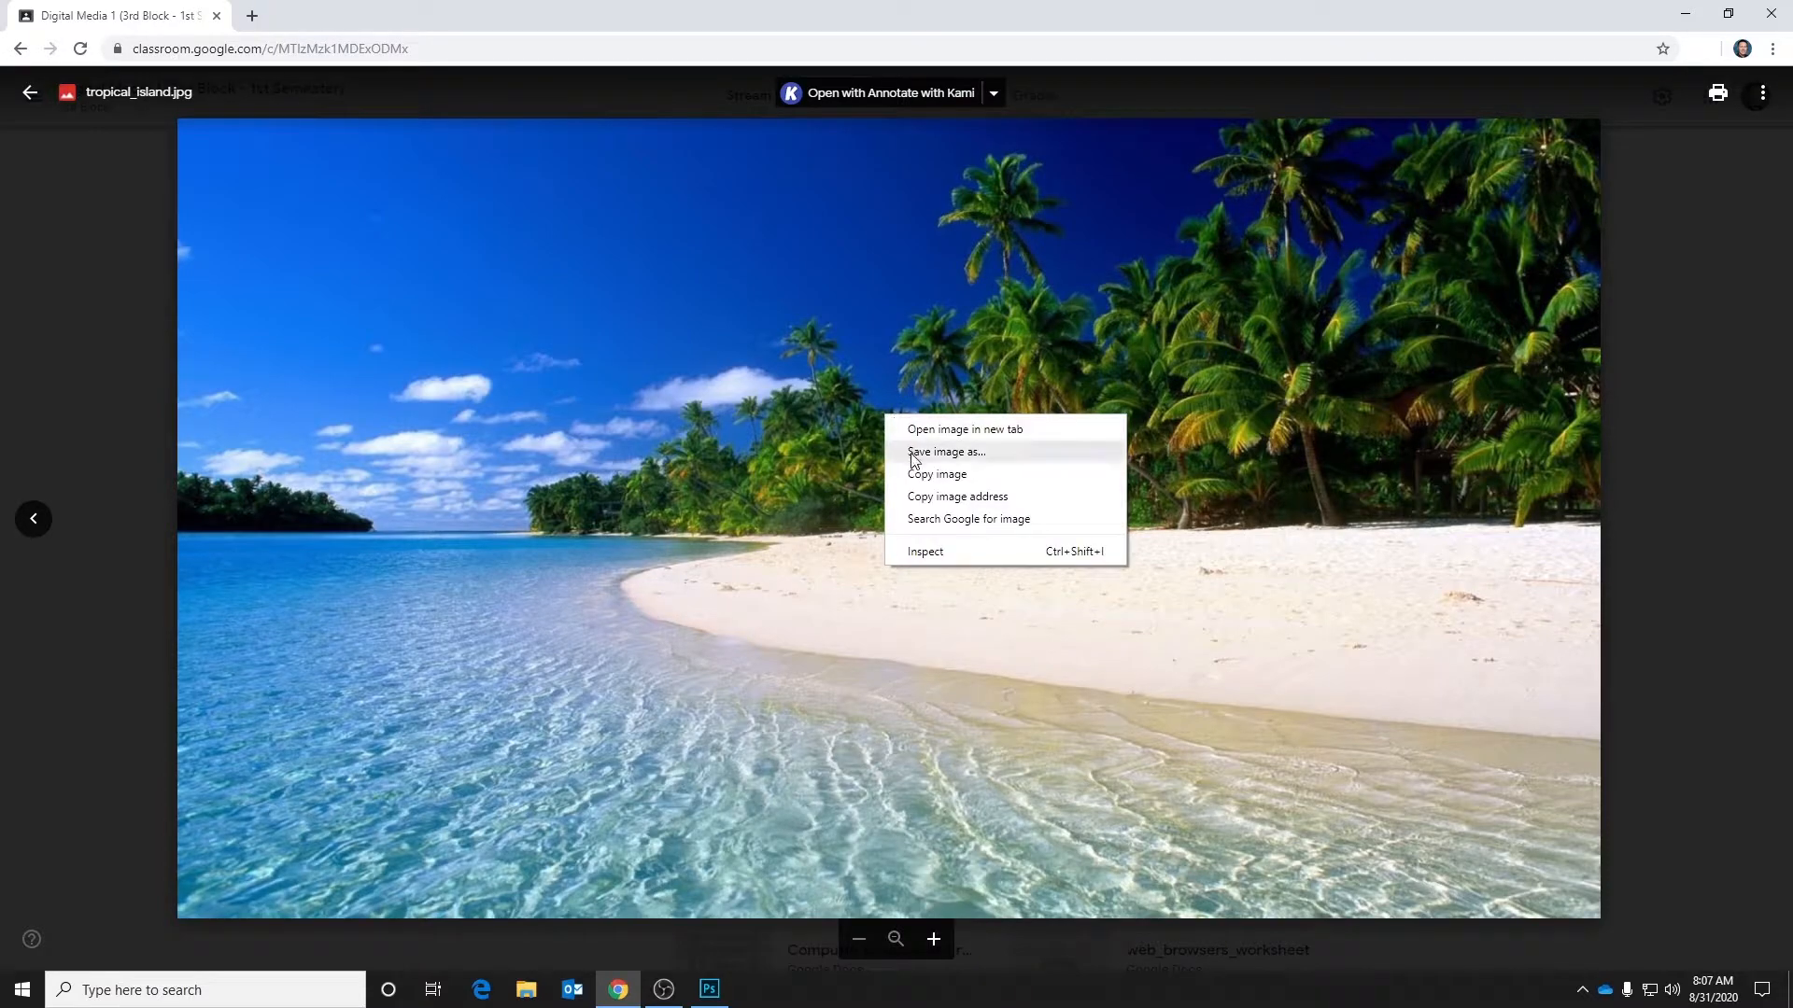
click(910, 452)
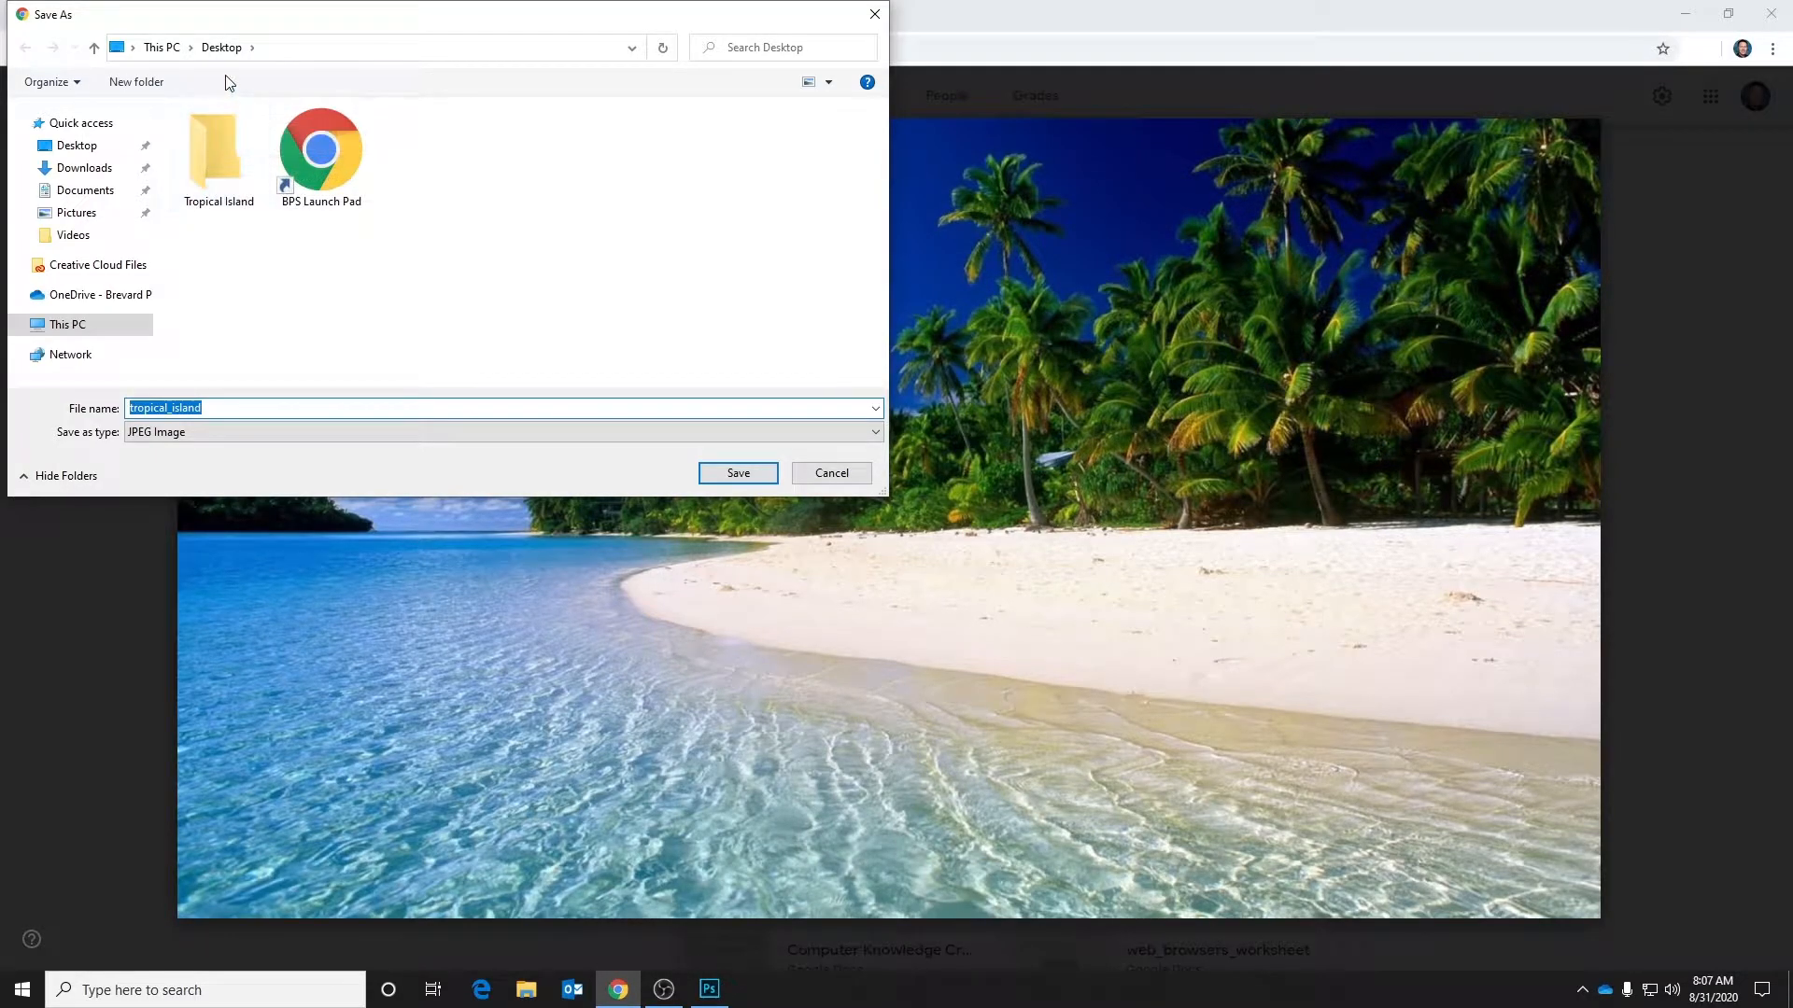
double_click(227, 160)
click(738, 472)
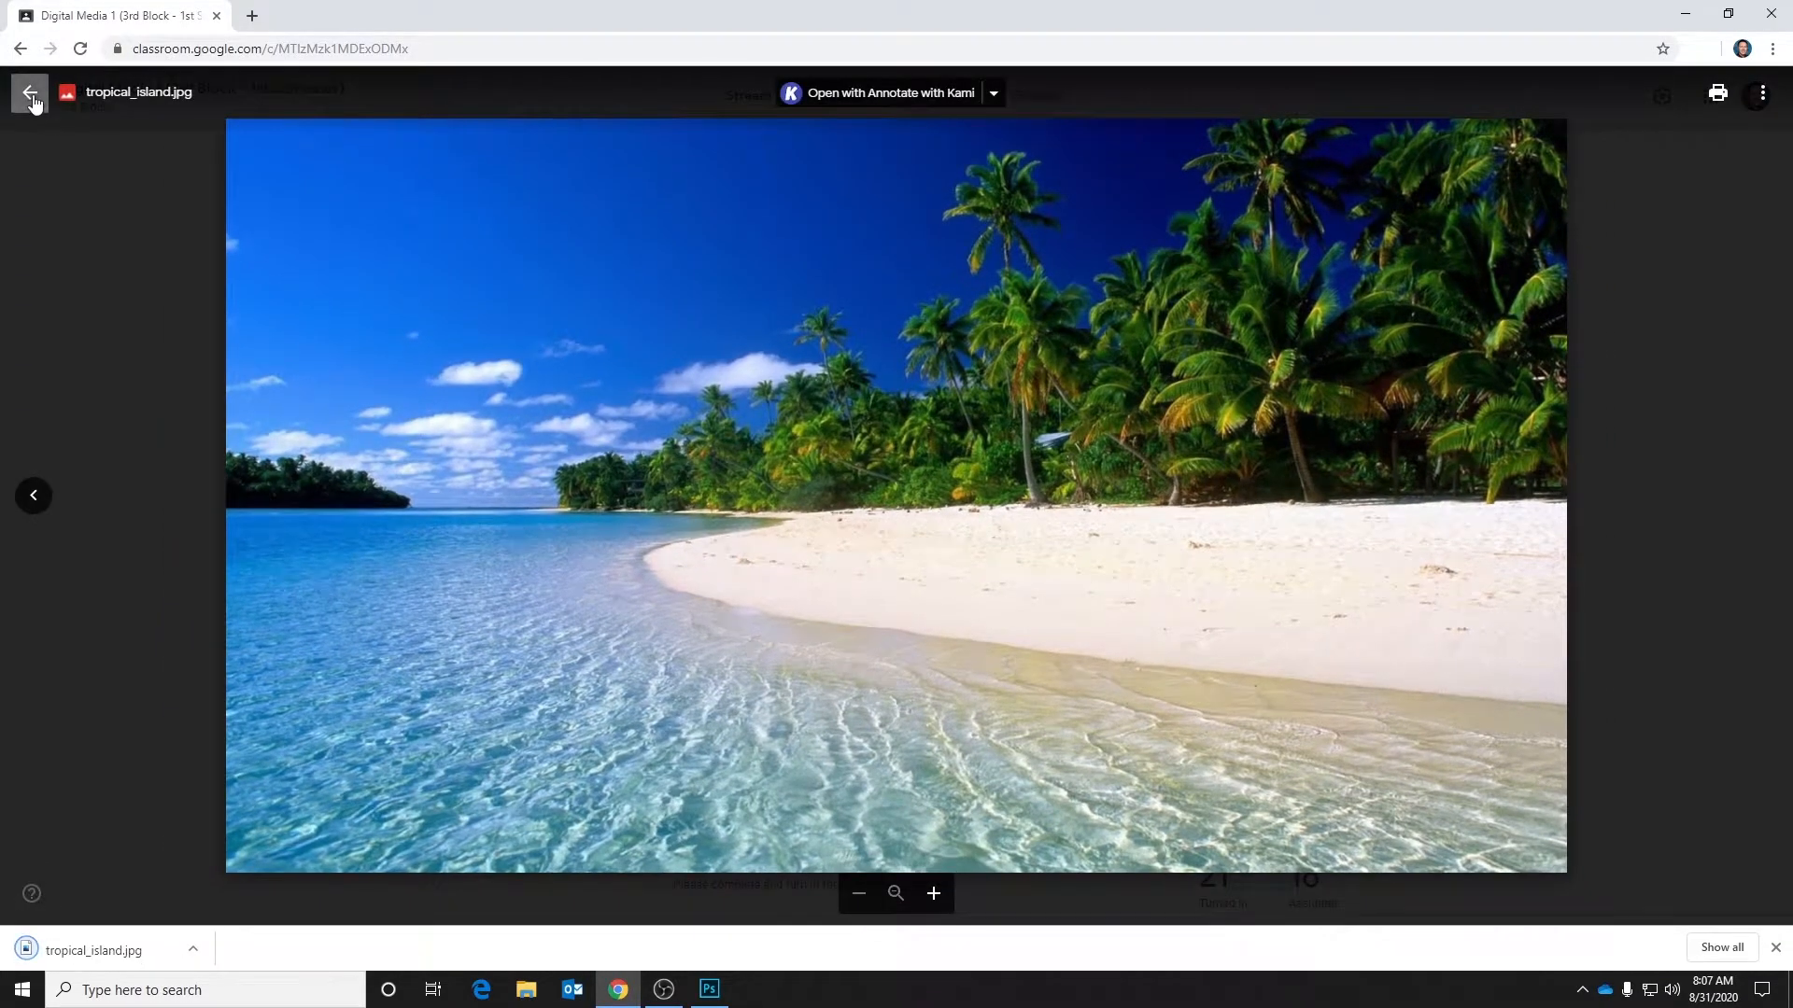
click(38, 101)
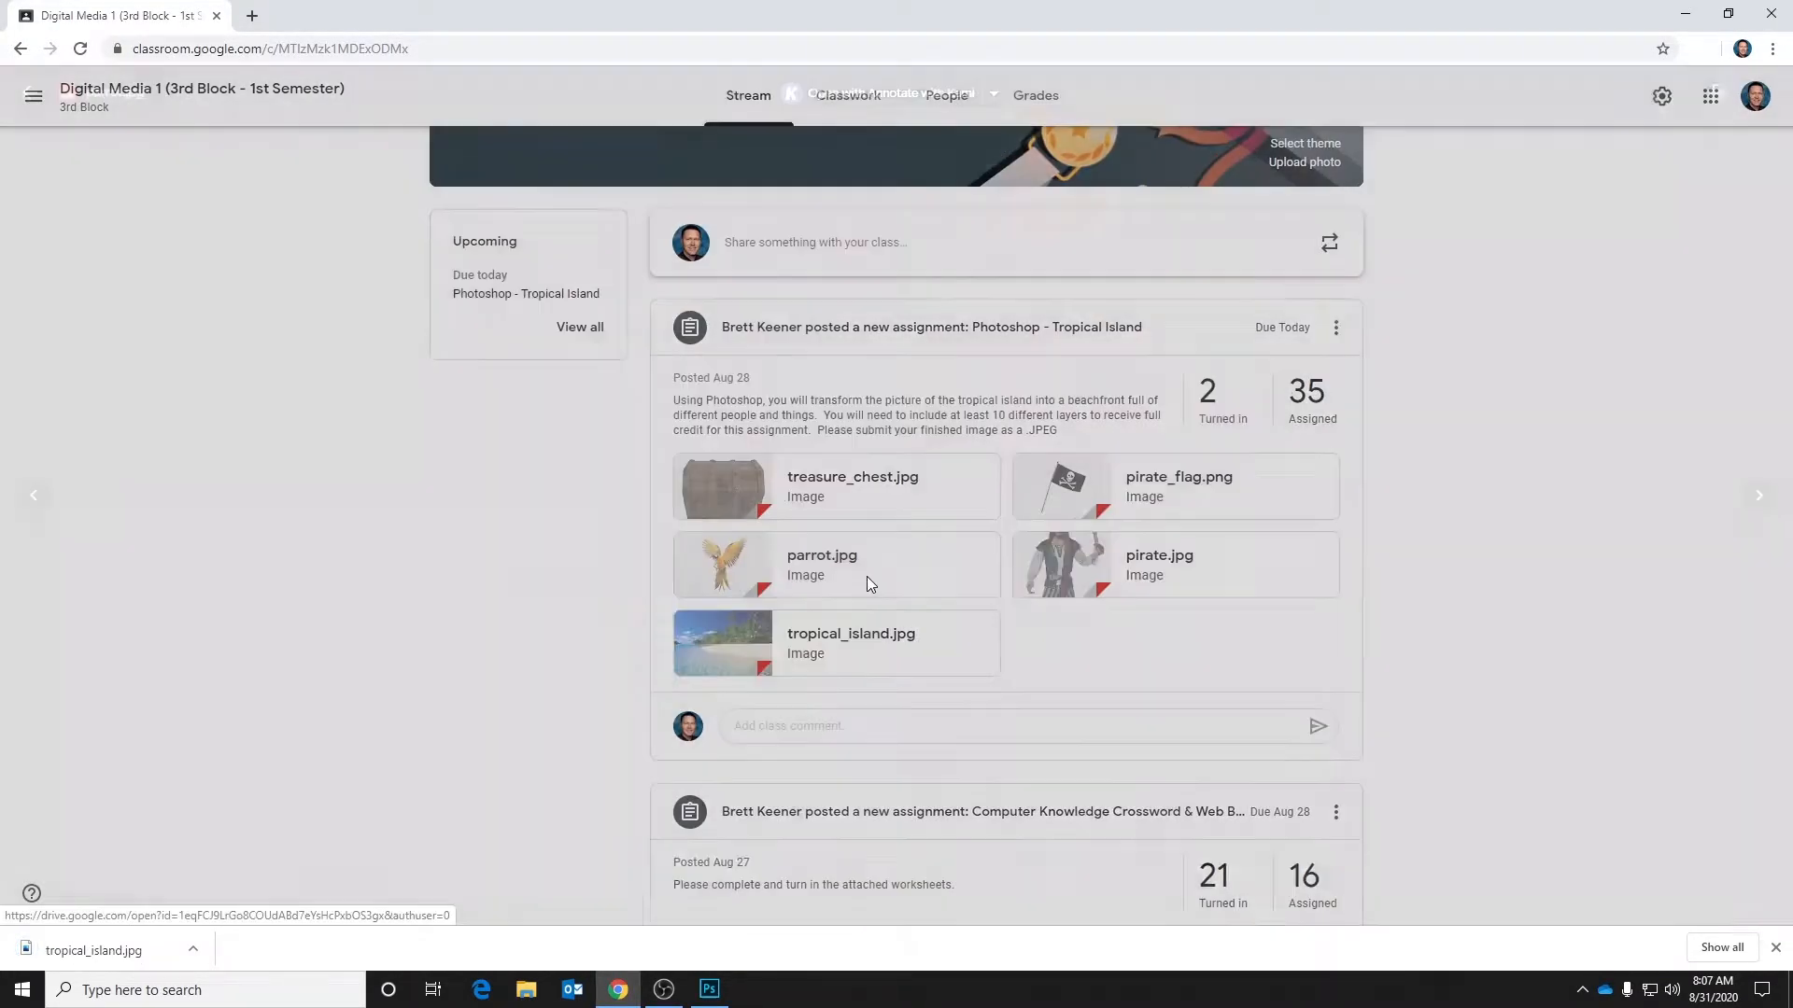
Step: Save the parrot.jpg attachment as a JPEG in the Tropical Island folder and close its preview
click(866, 575)
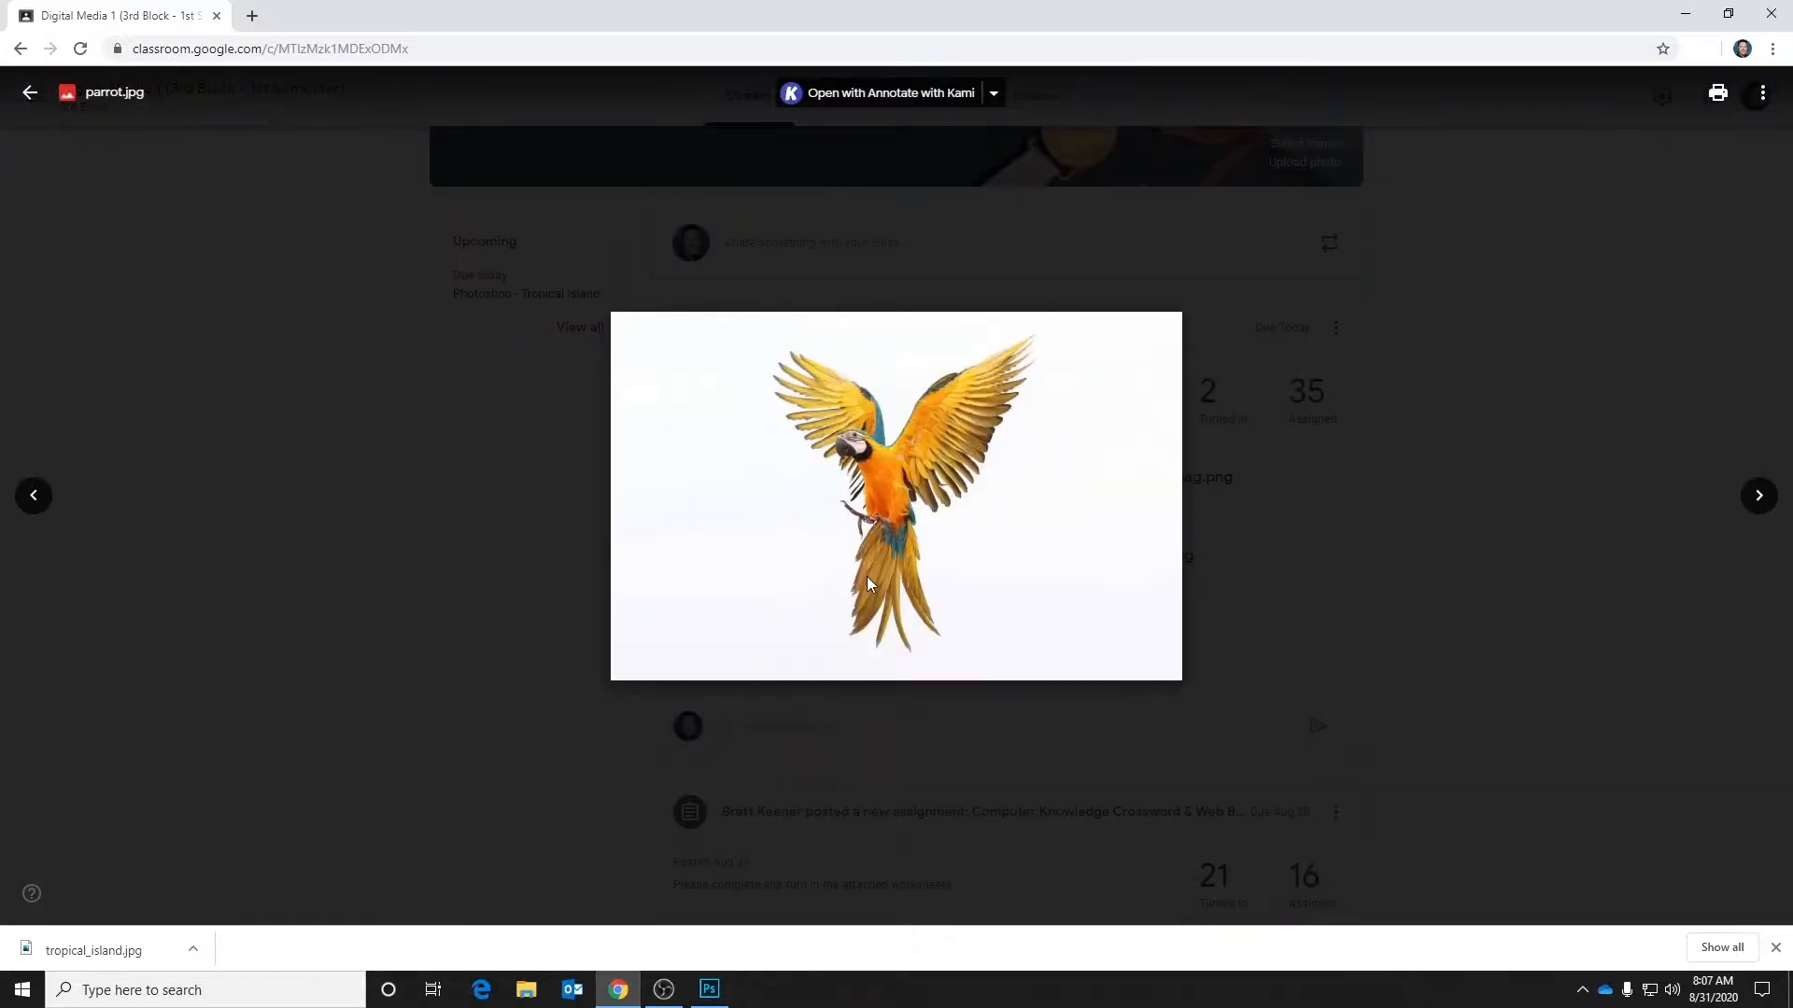
right_click(892, 477)
click(917, 508)
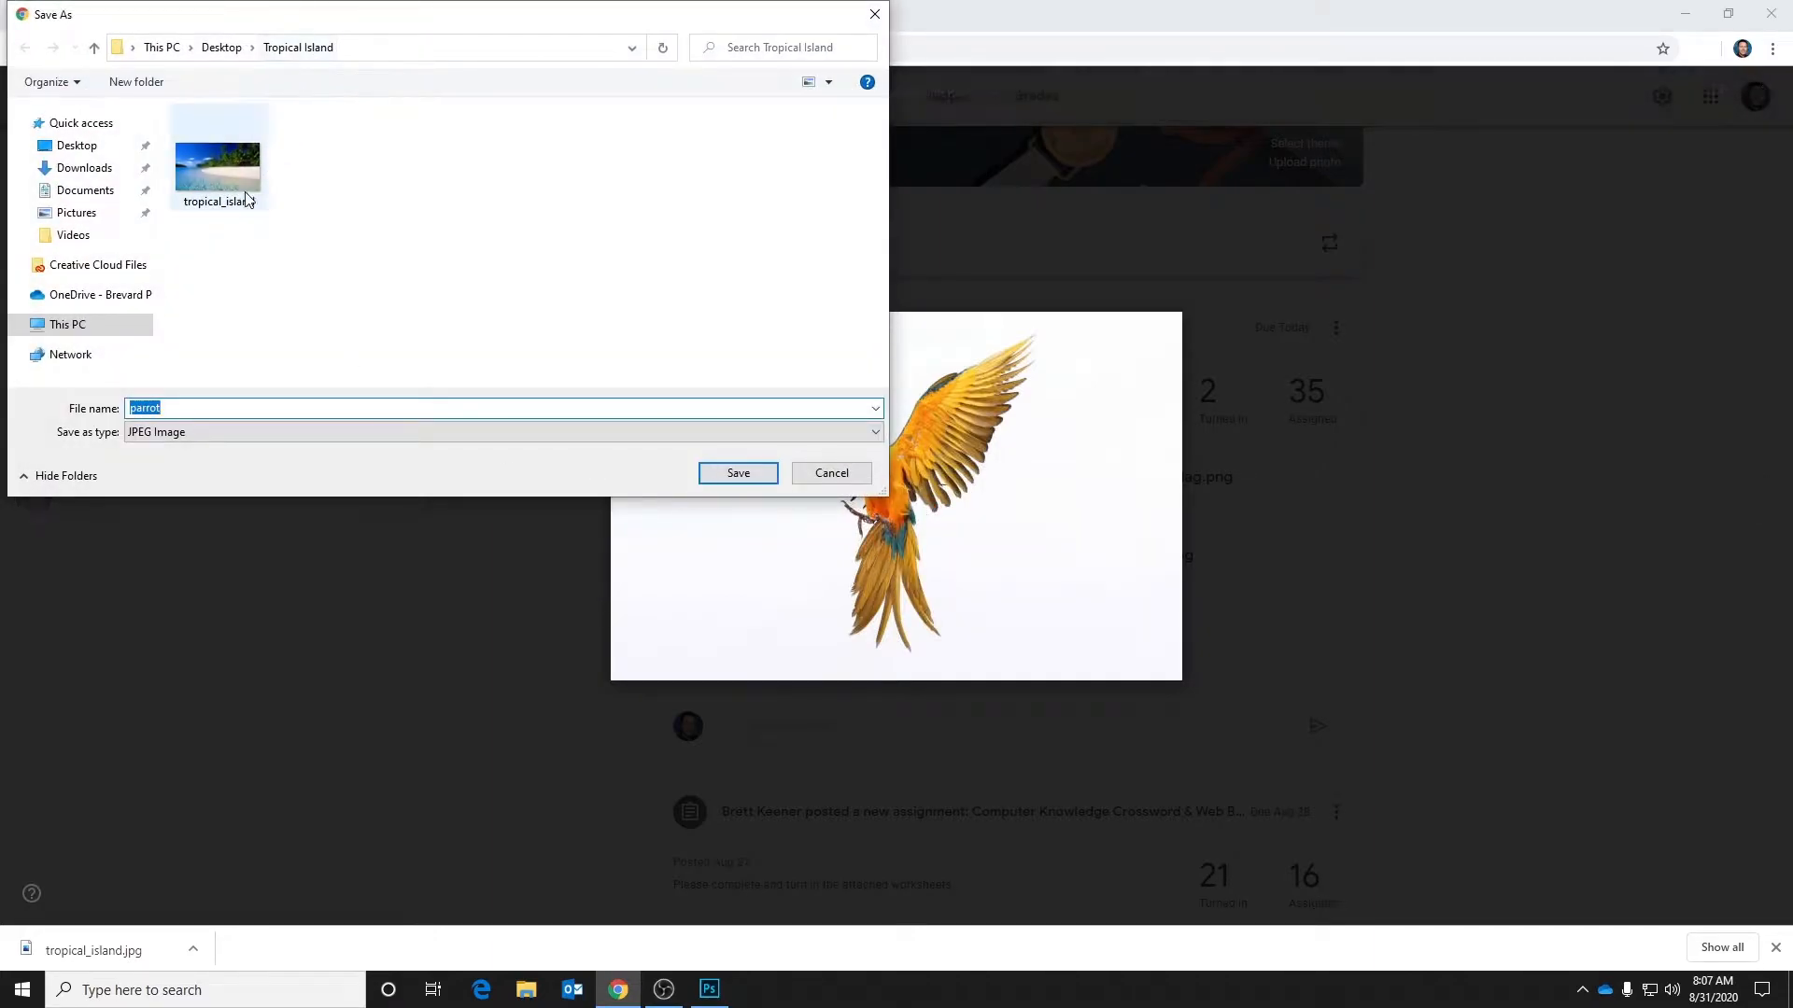
click(734, 473)
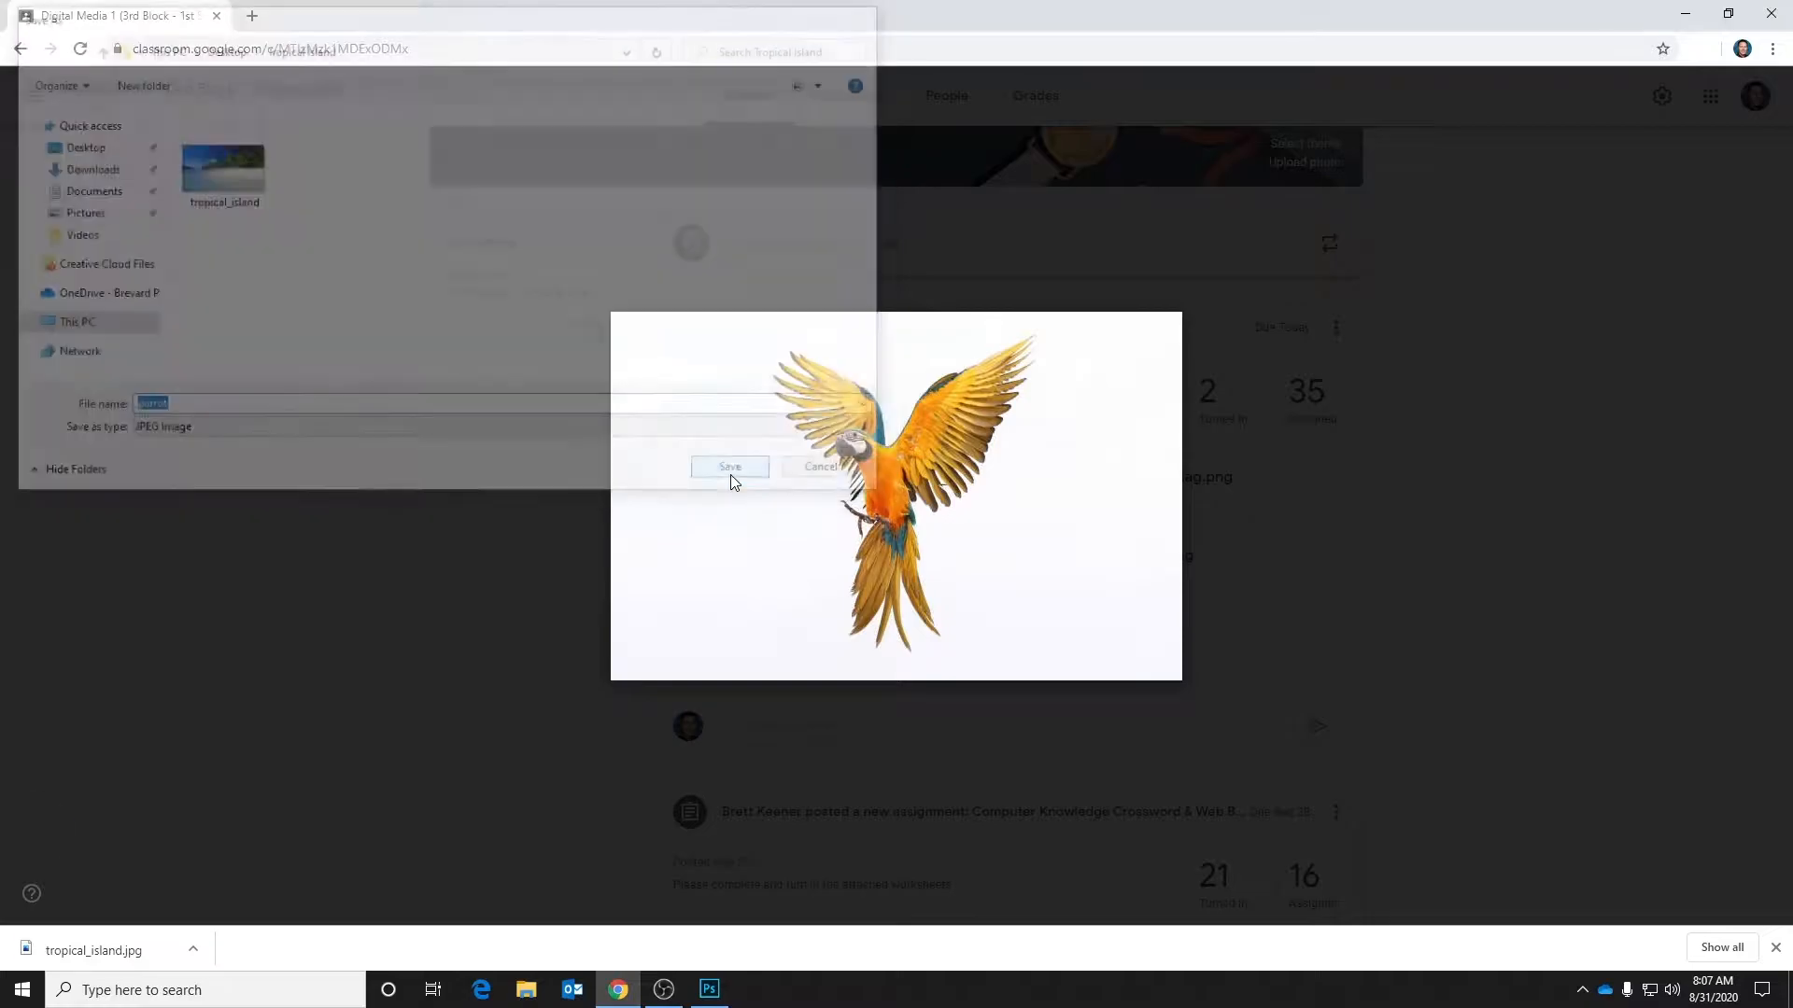
click(28, 97)
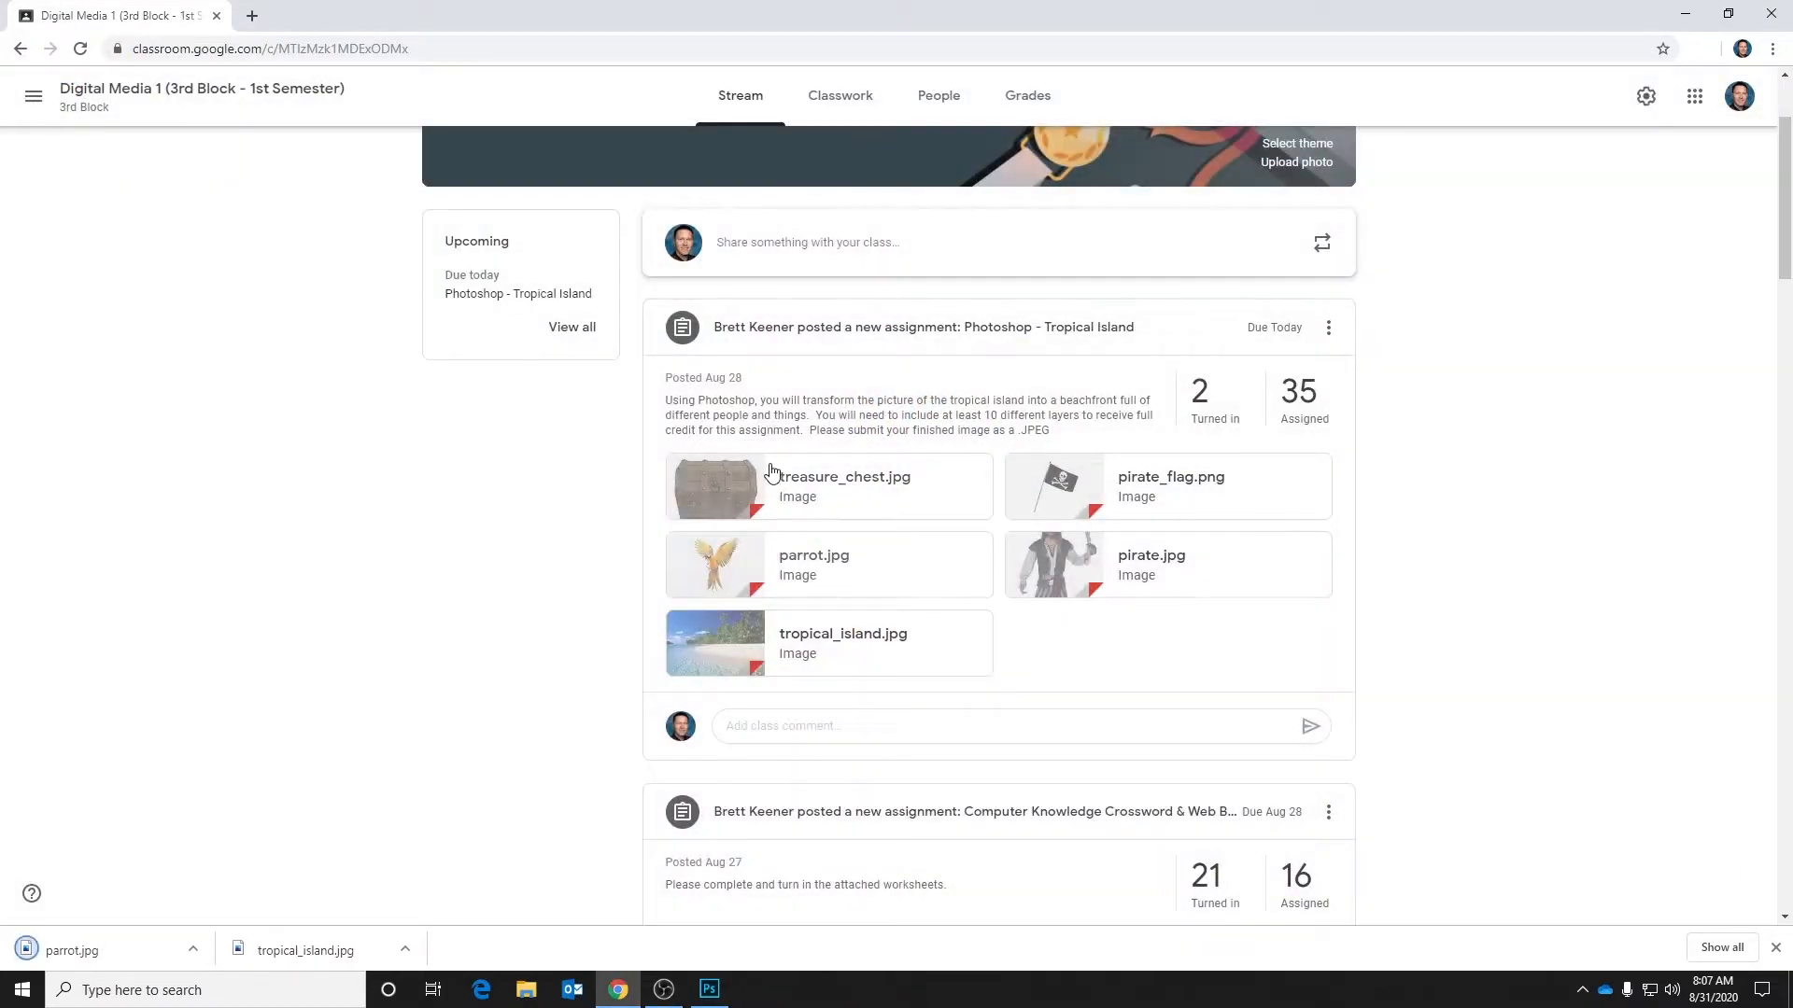
Step: Save the treasure_chest.jpg attachment into the desktop's Tropical Island folder and close its preview
click(776, 471)
right_click(936, 456)
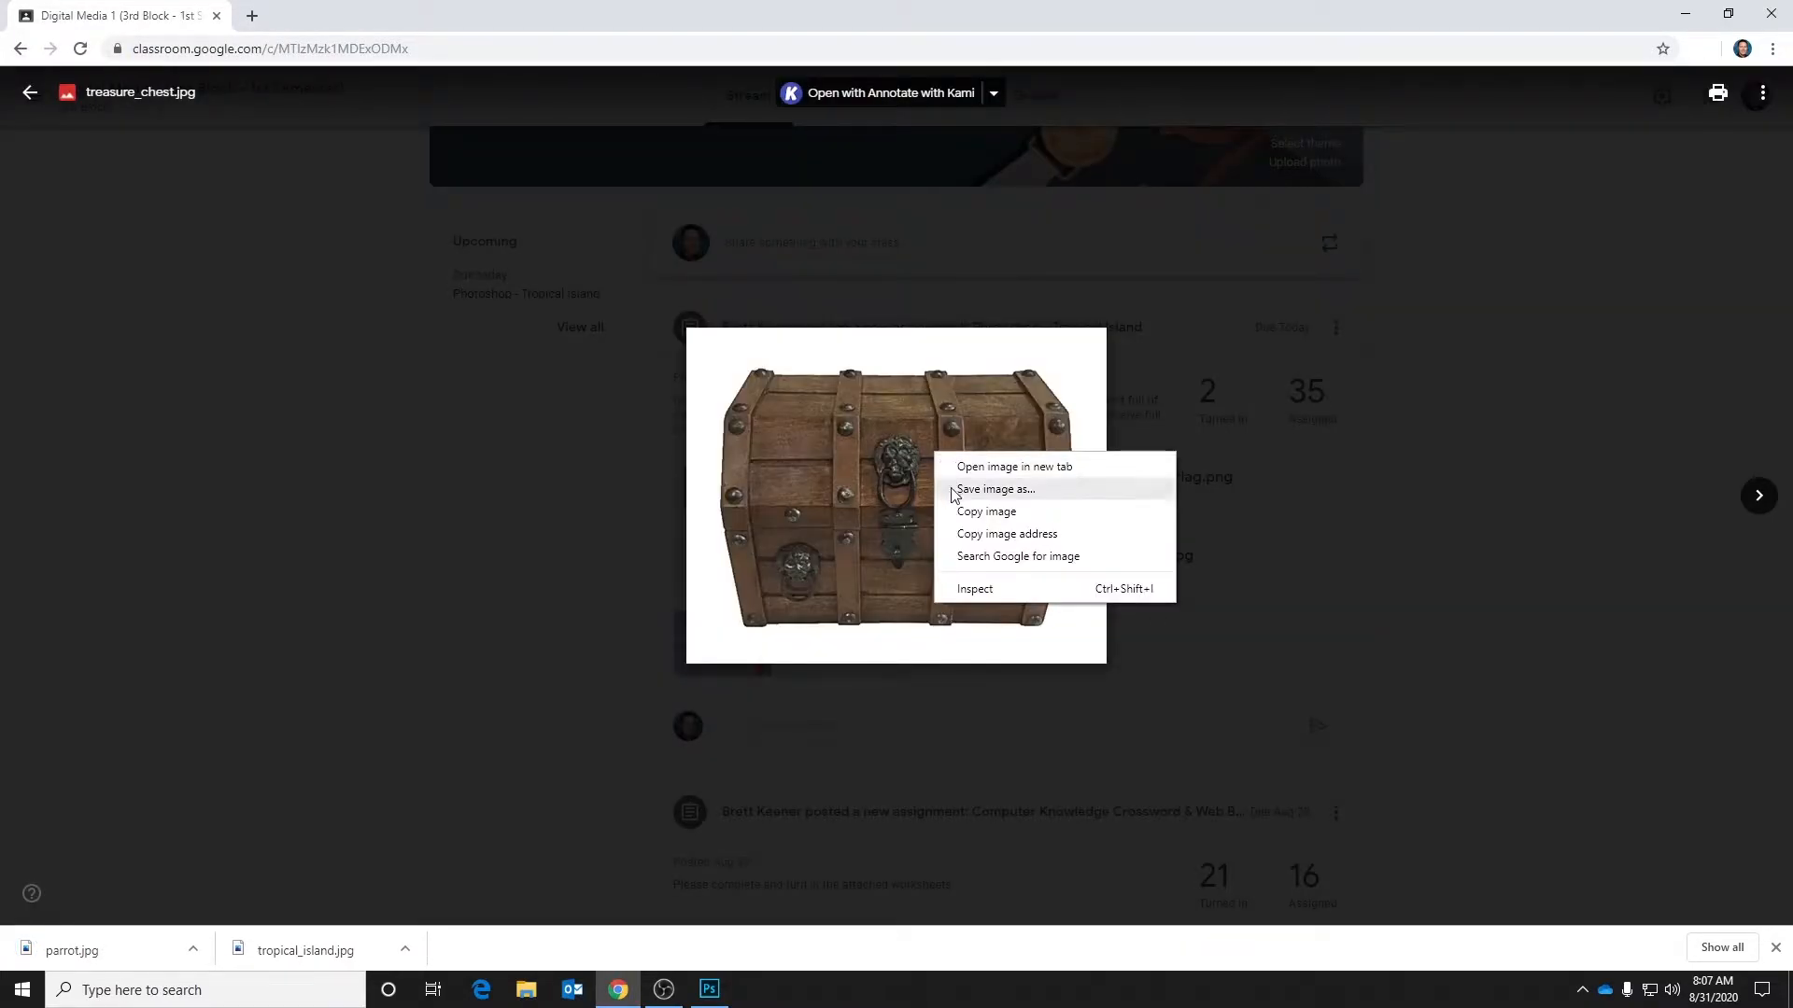
click(950, 487)
click(79, 147)
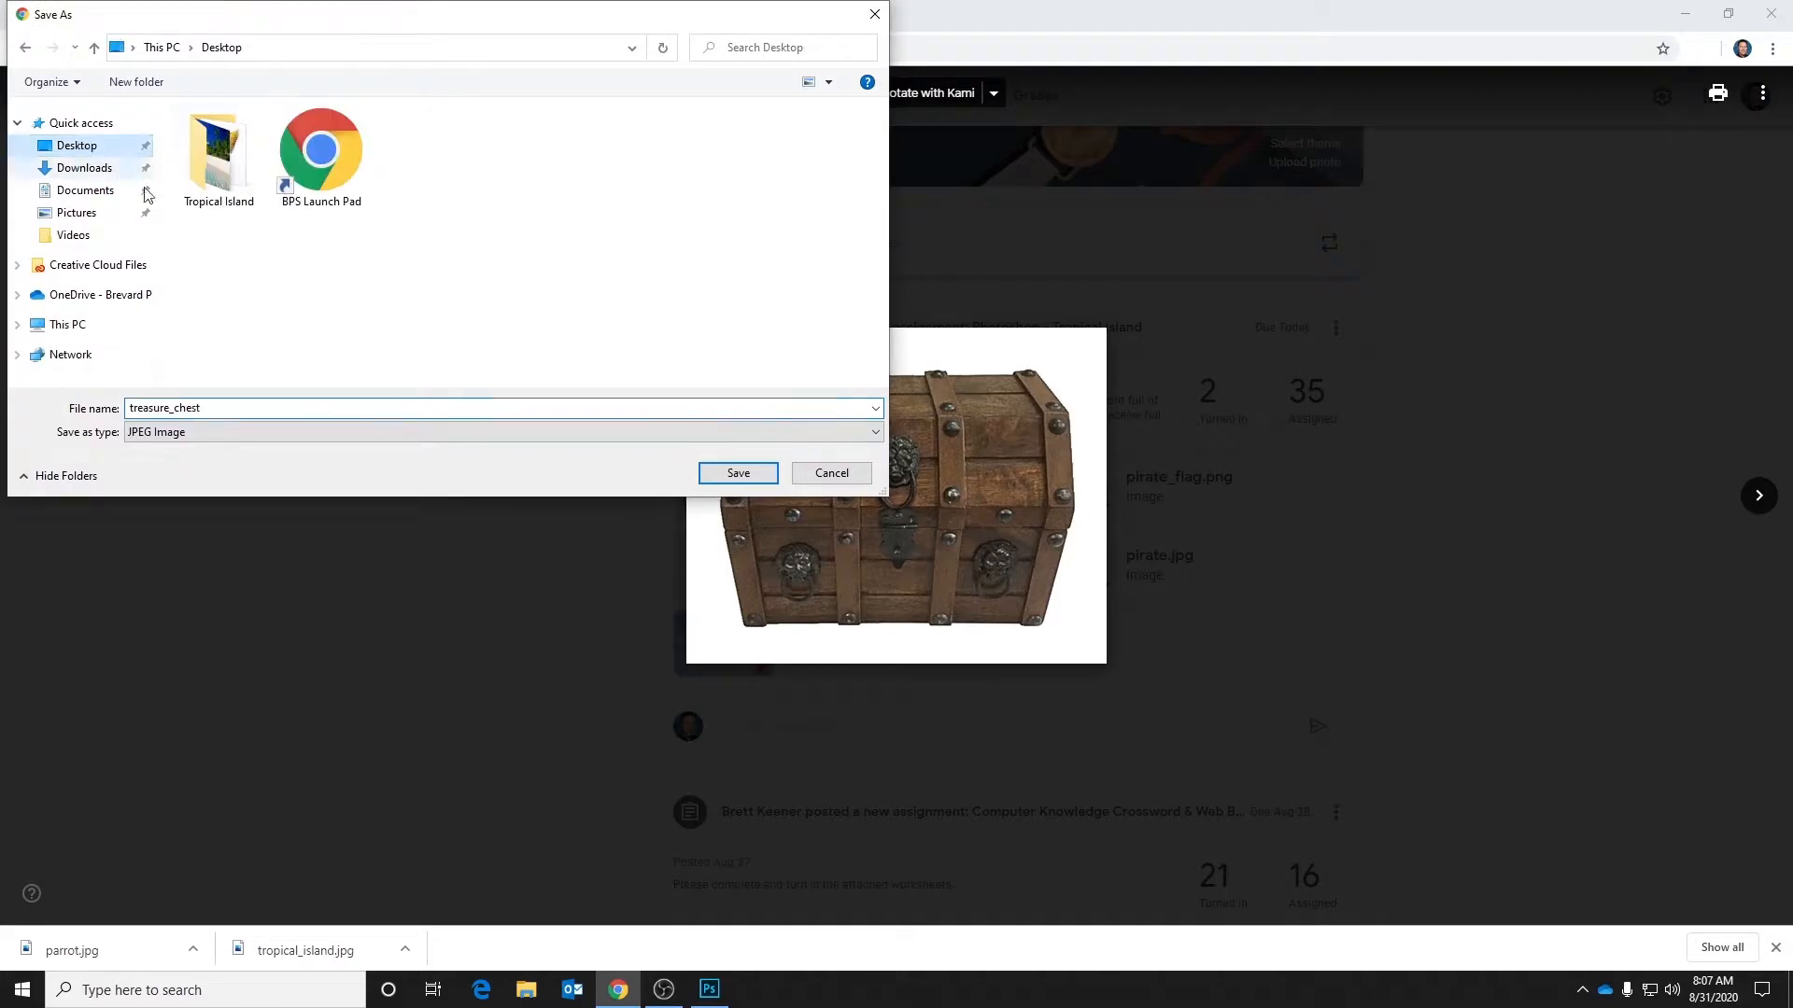
double_click(213, 153)
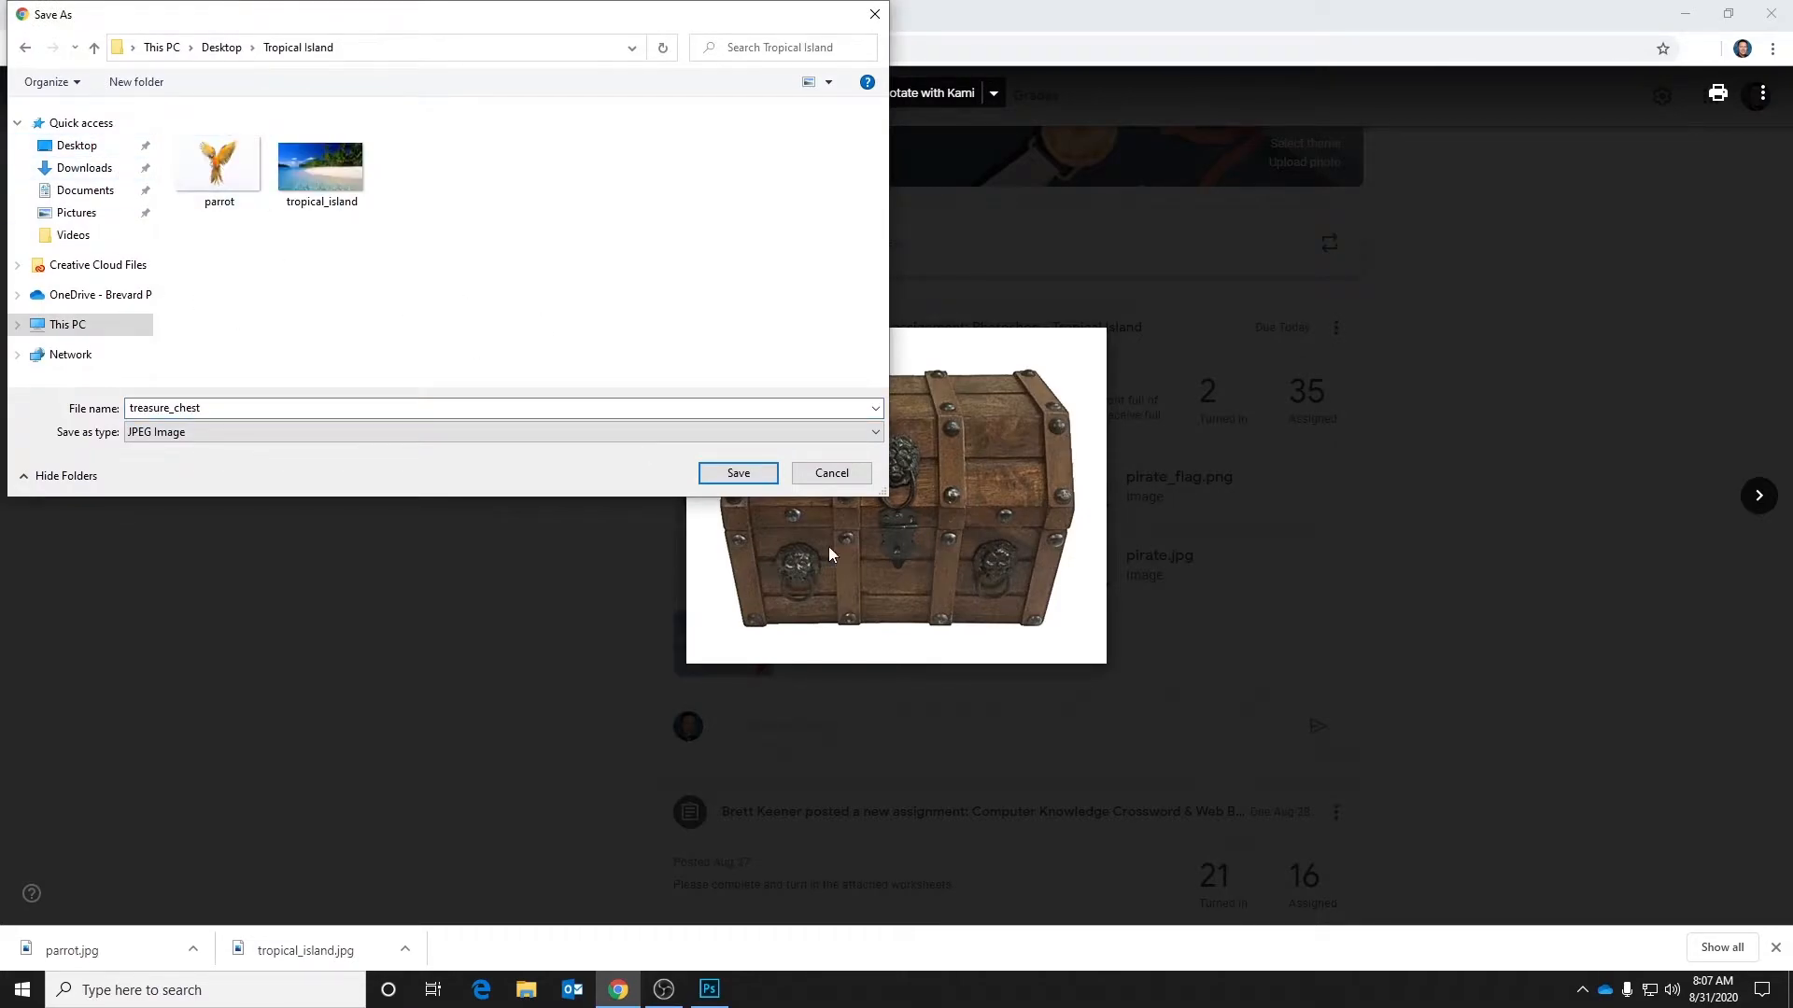
click(738, 473)
click(31, 98)
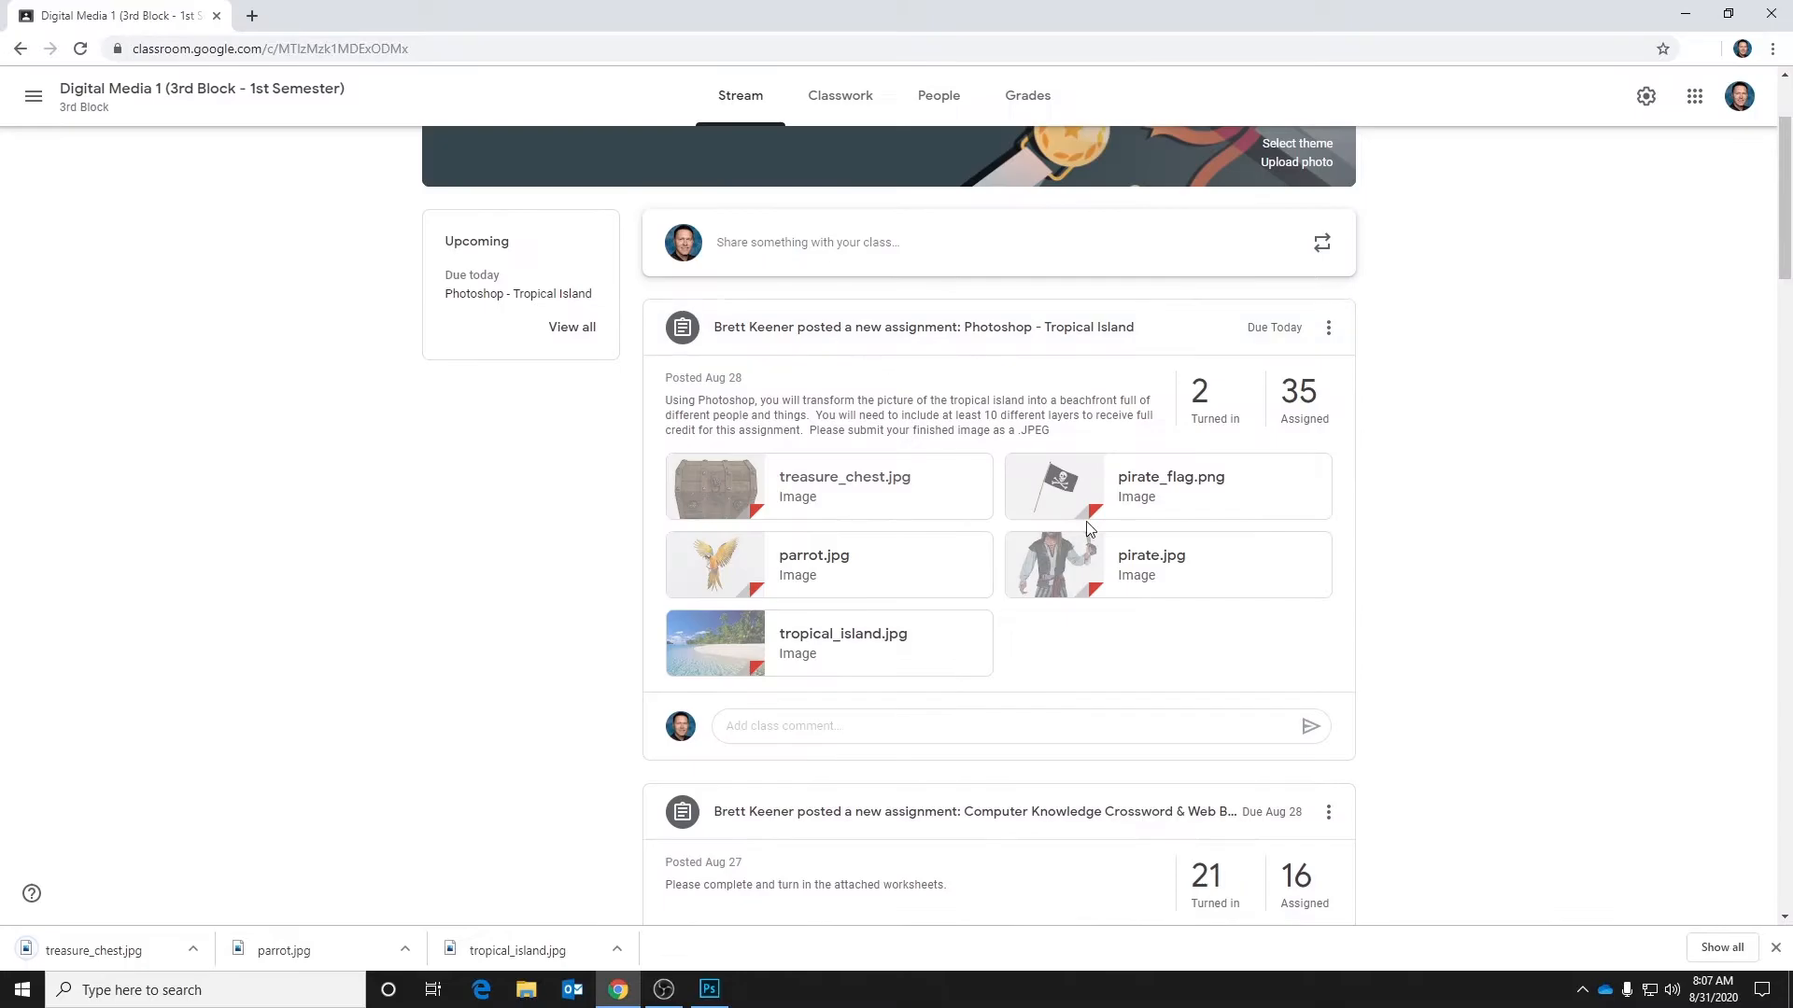
Step: Save the pirate_flag.png attachment as a PNG in the Tropical Island folder and close its preview
click(1100, 502)
right_click(922, 432)
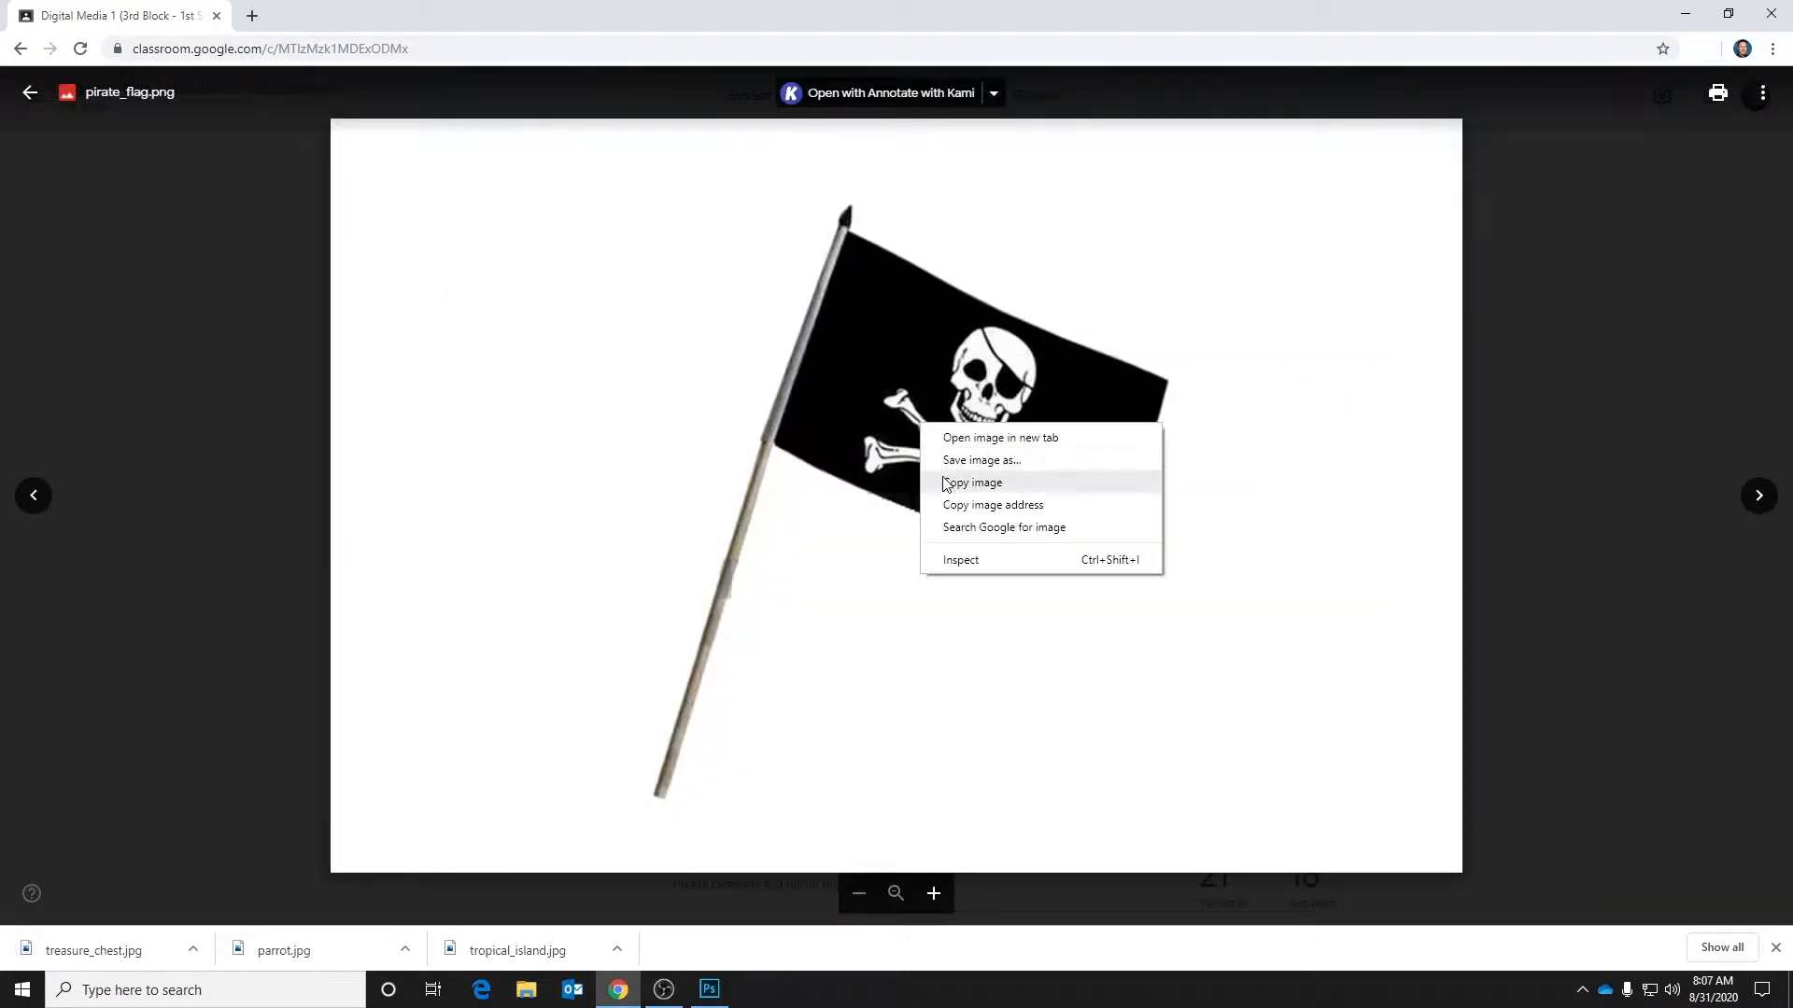
click(981, 460)
click(768, 481)
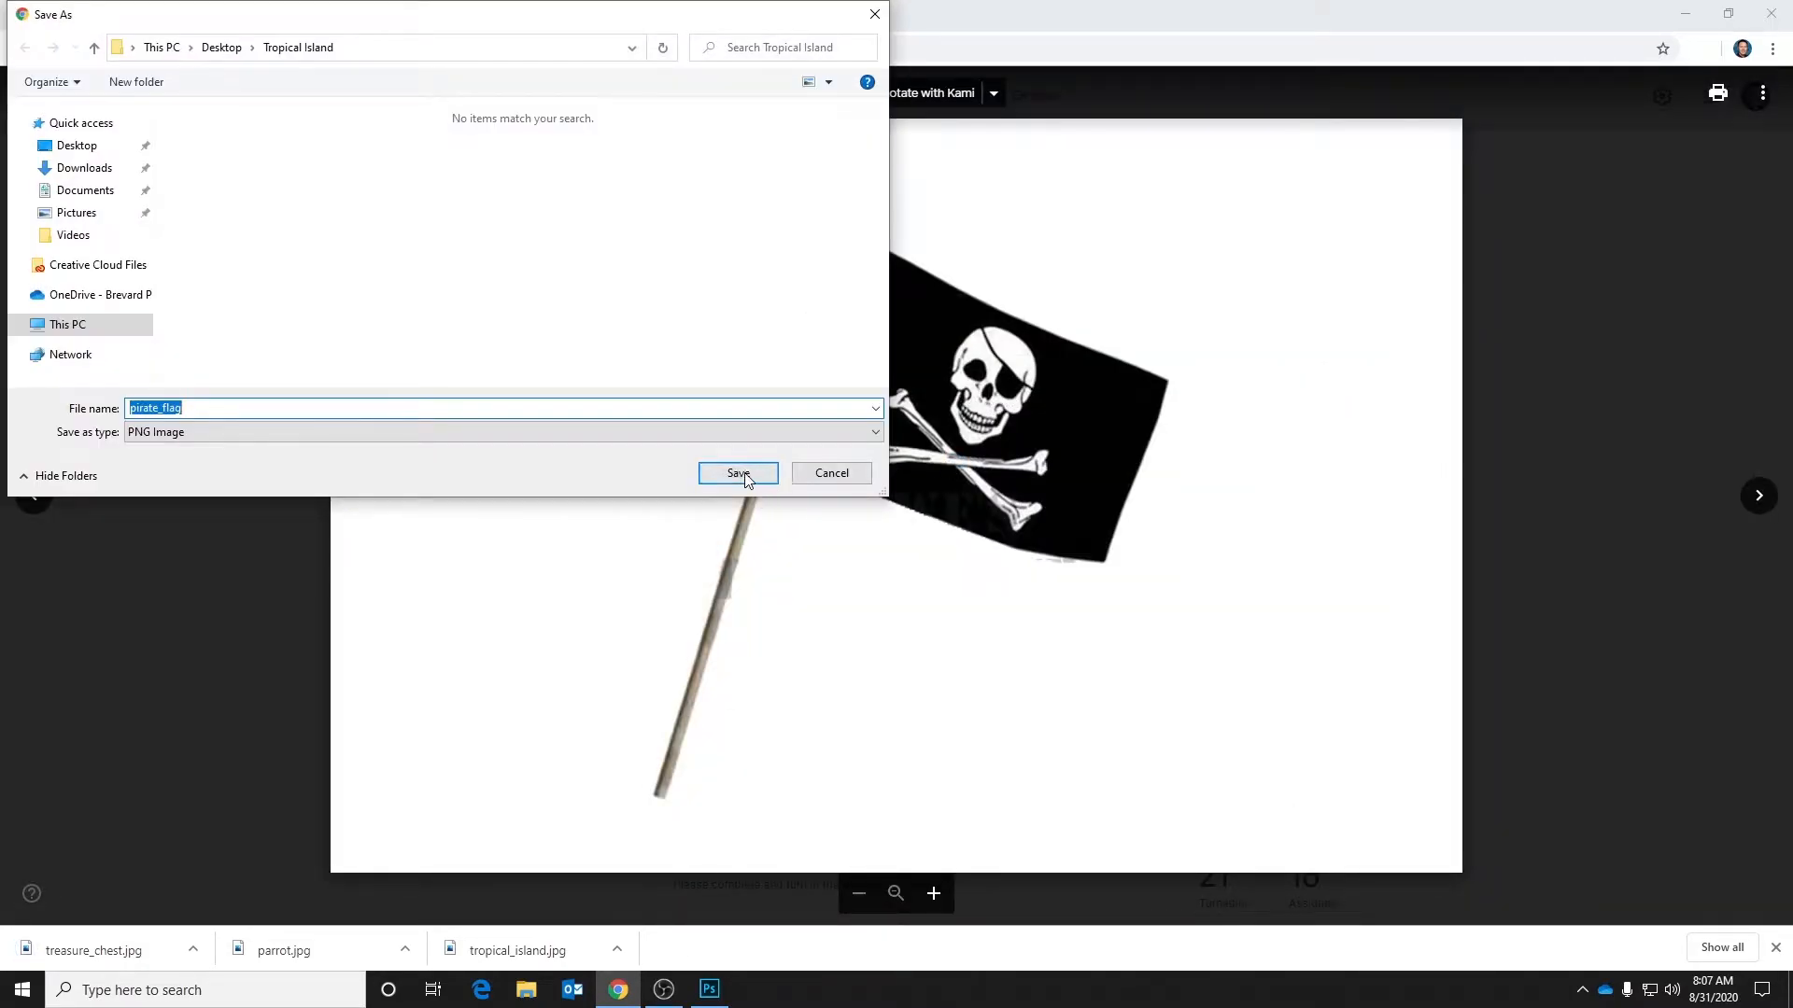
click(31, 98)
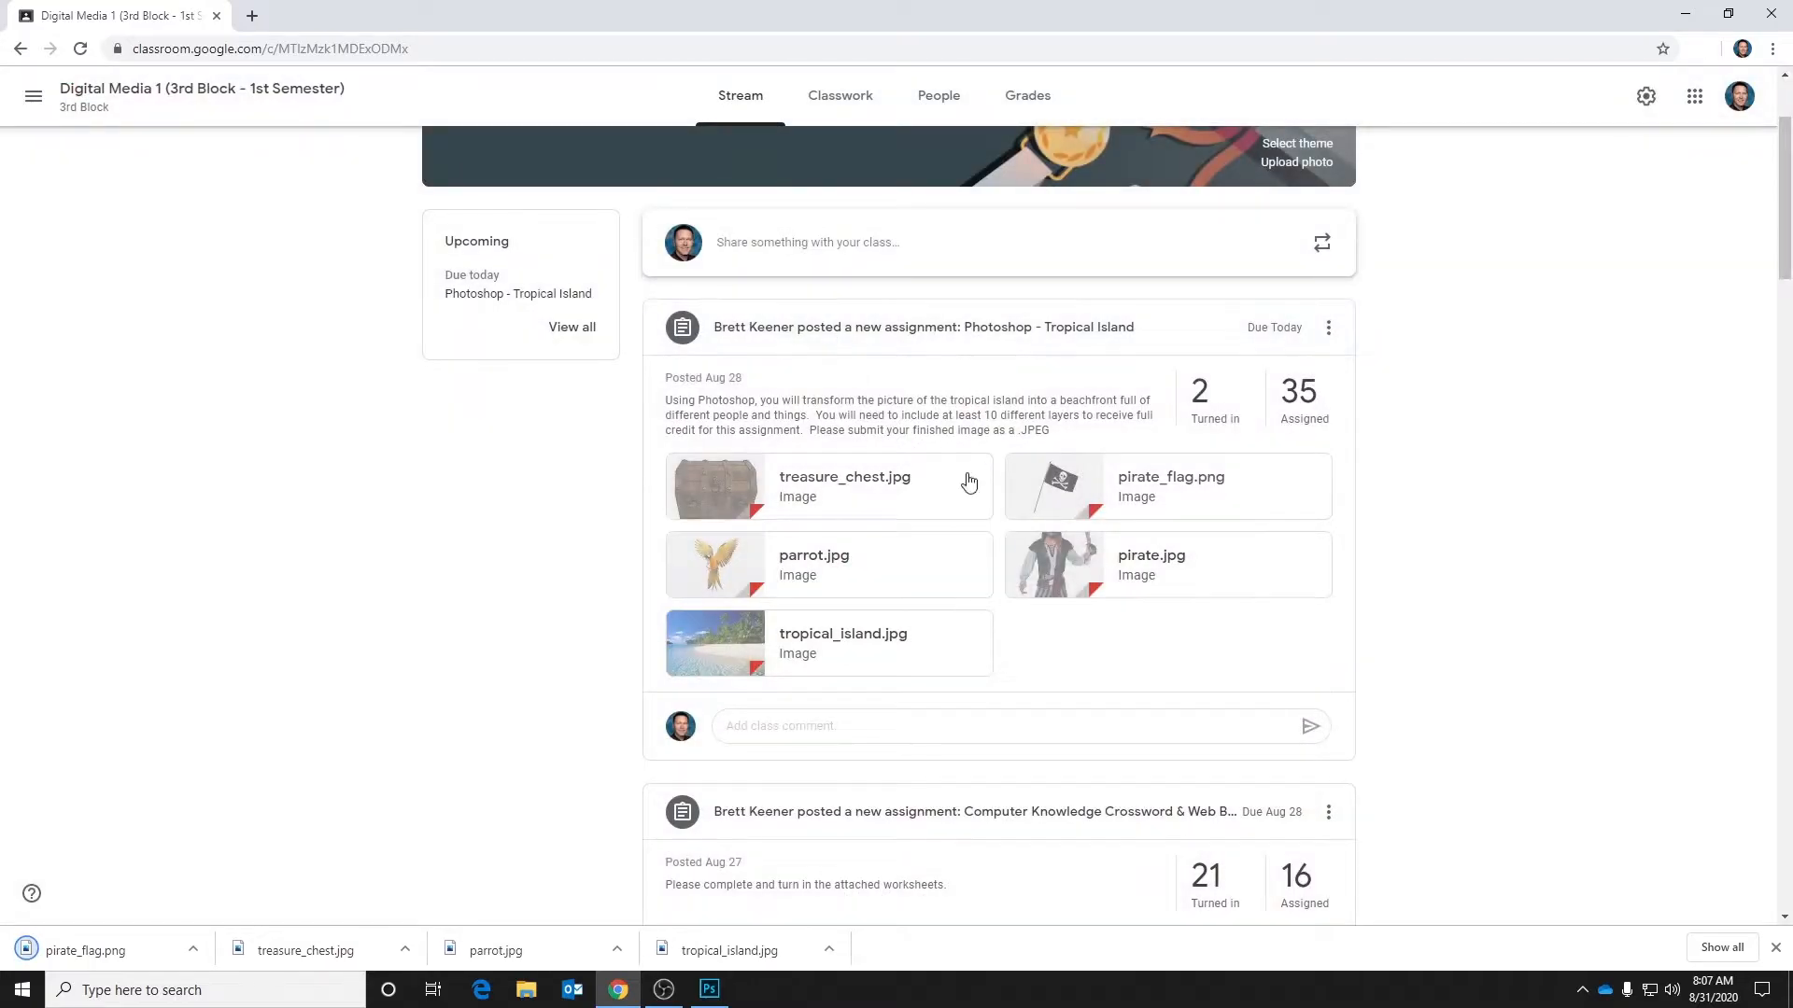
Step: Save the pirate.jpg attachment into the Tropical Island folder, close its preview and exit the browser
click(1084, 560)
right_click(898, 362)
click(959, 400)
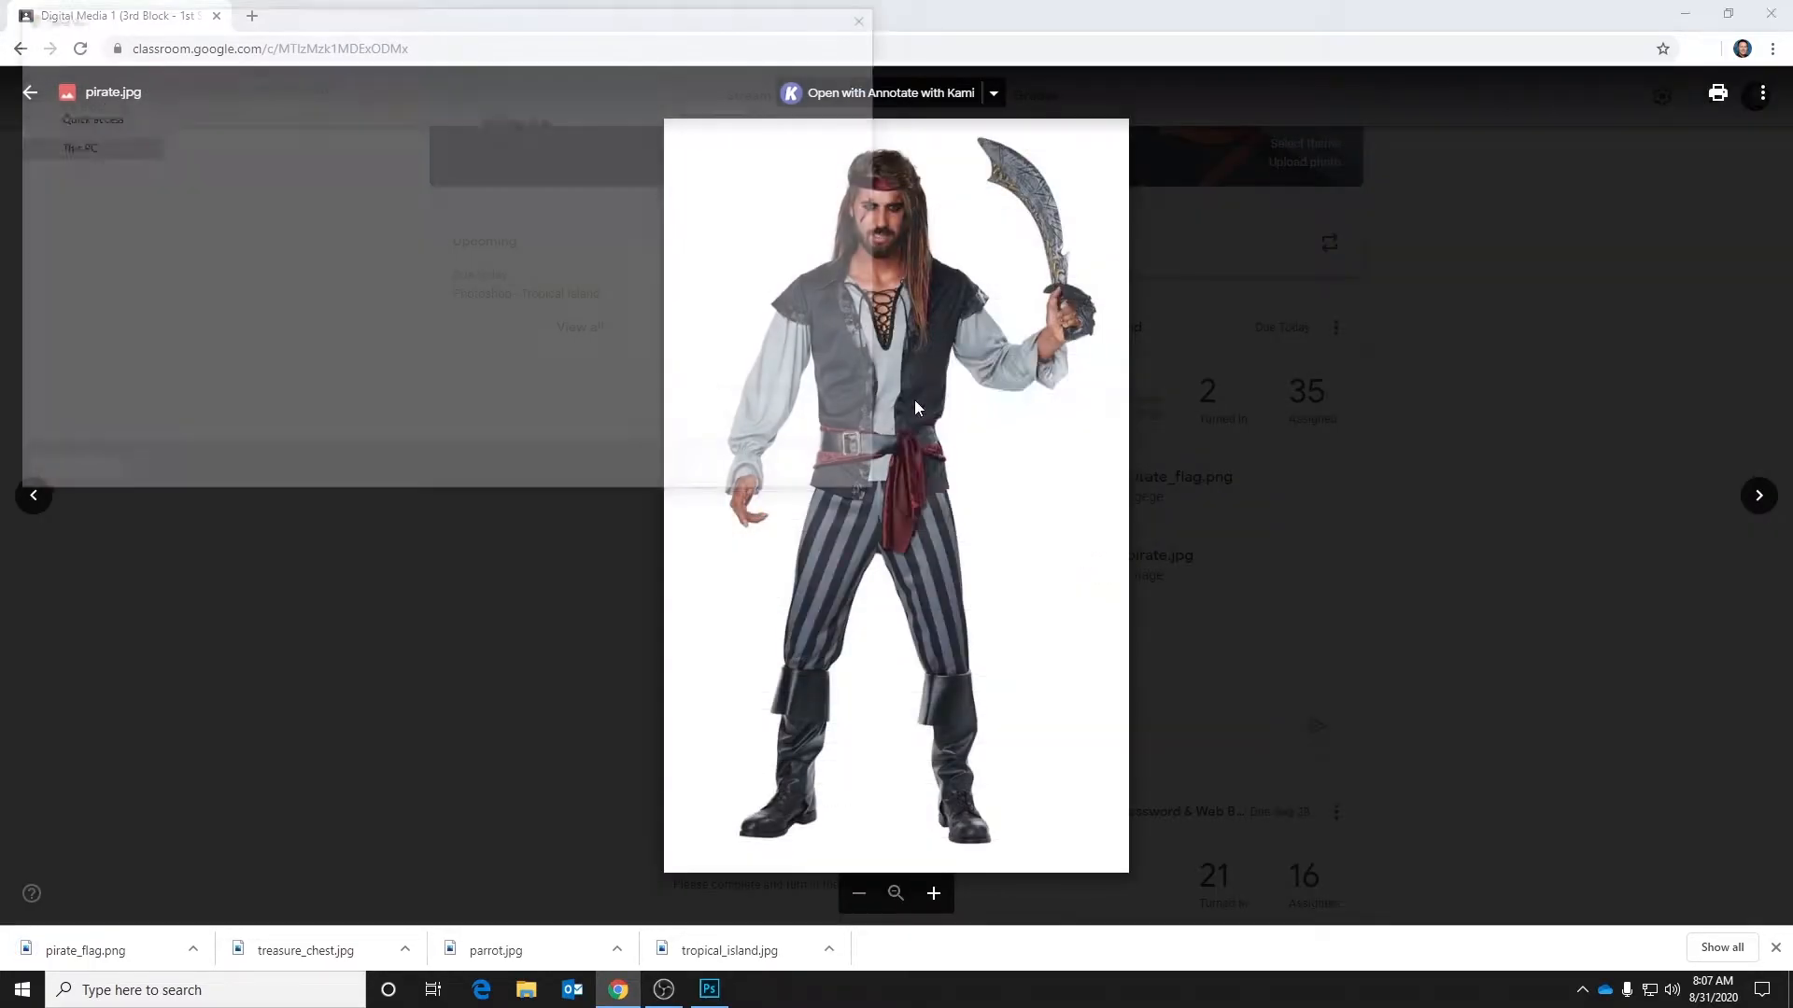
click(765, 477)
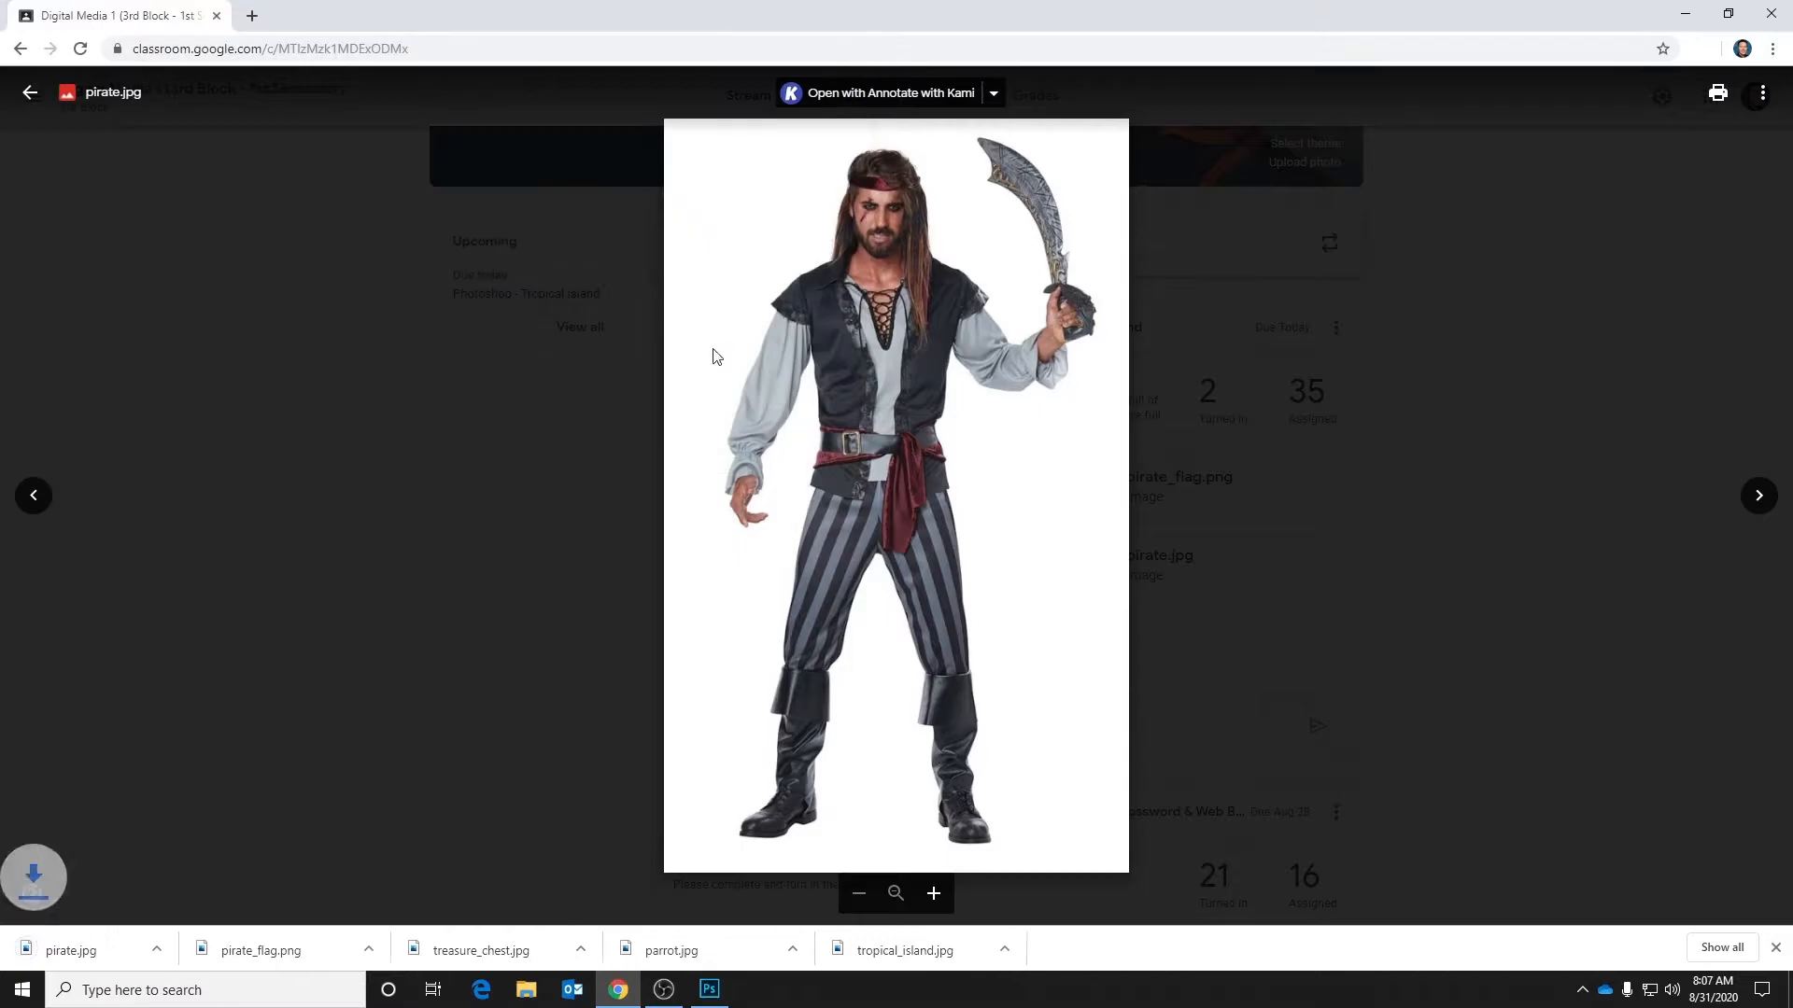
click(29, 95)
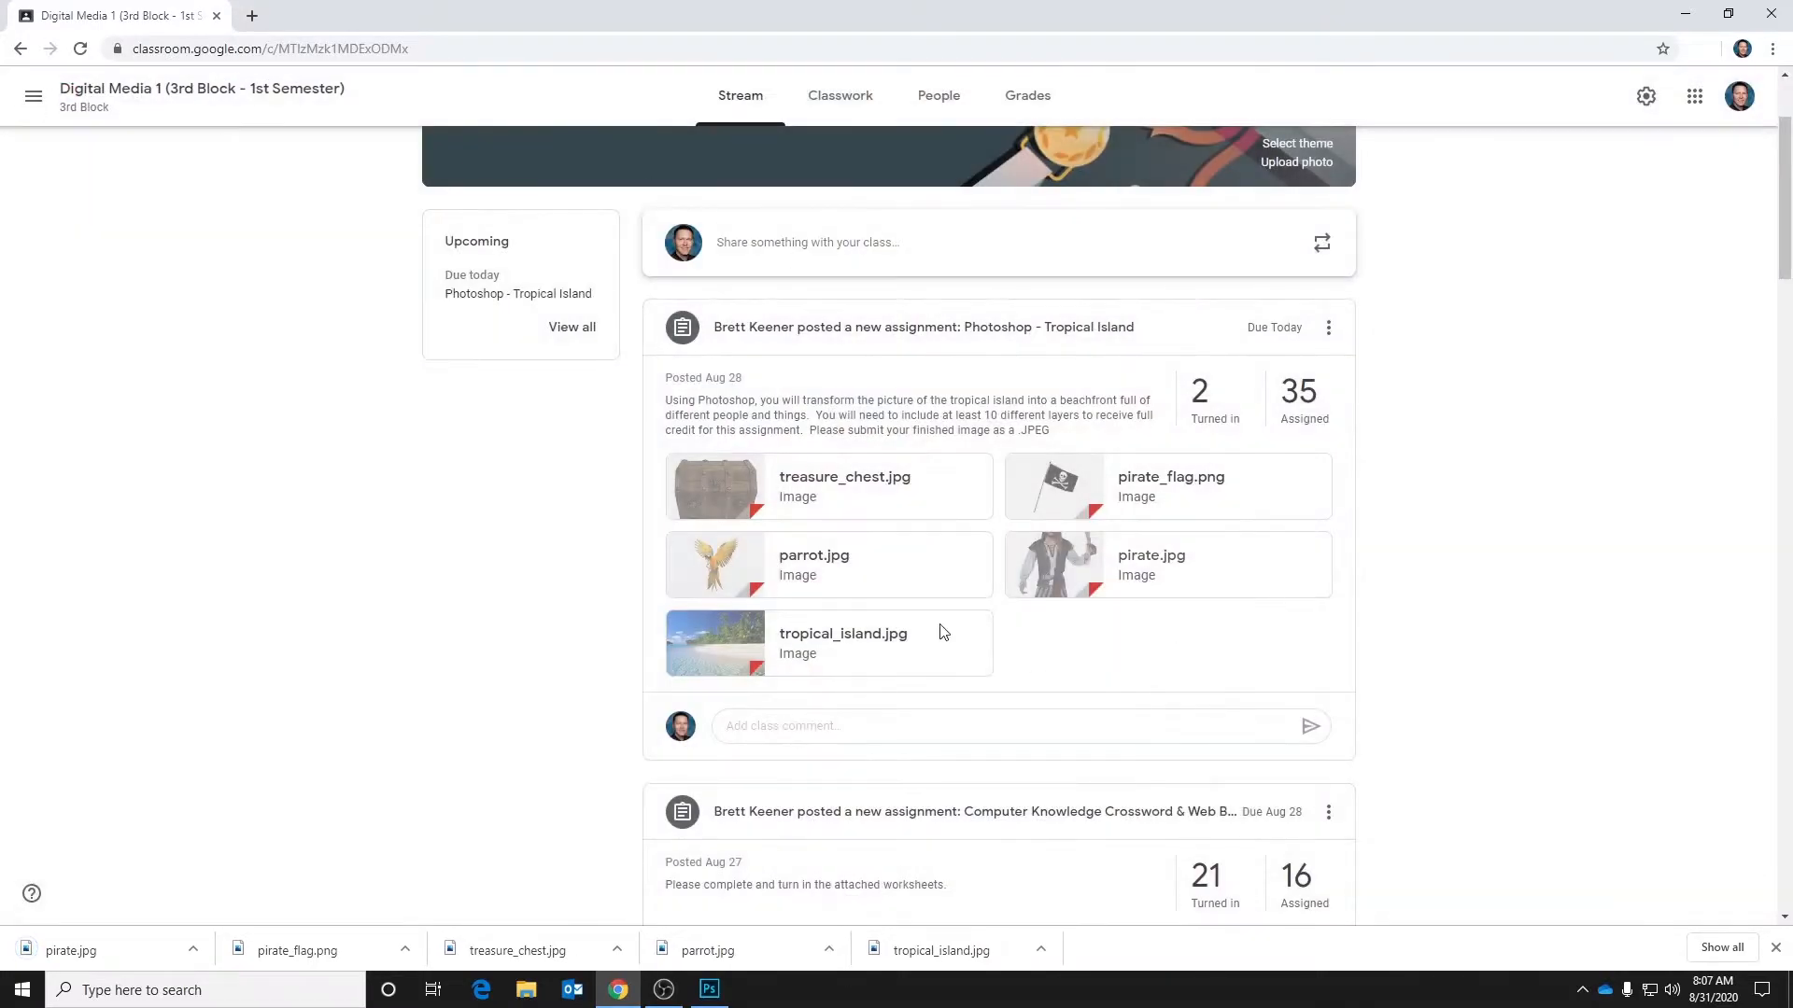
click(1771, 13)
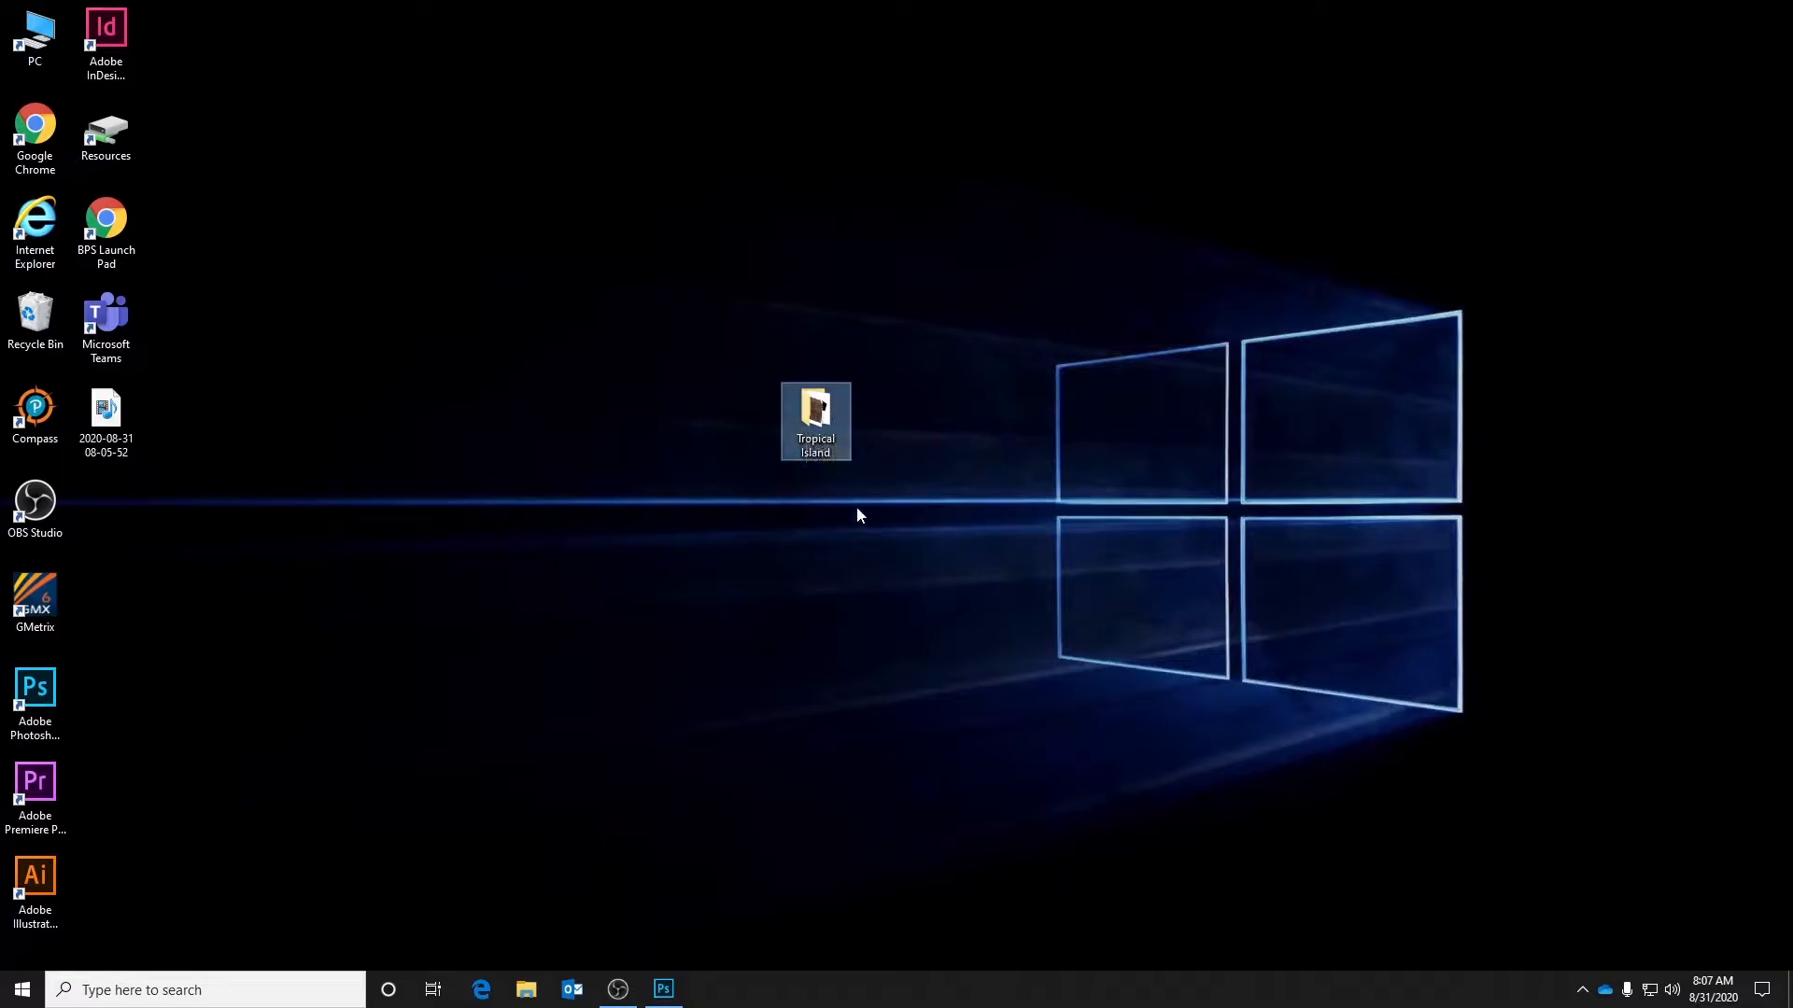
Step: Check the saved images in the desktop's Tropical Island folder and the drives in This PC, closing each window
double_click(818, 422)
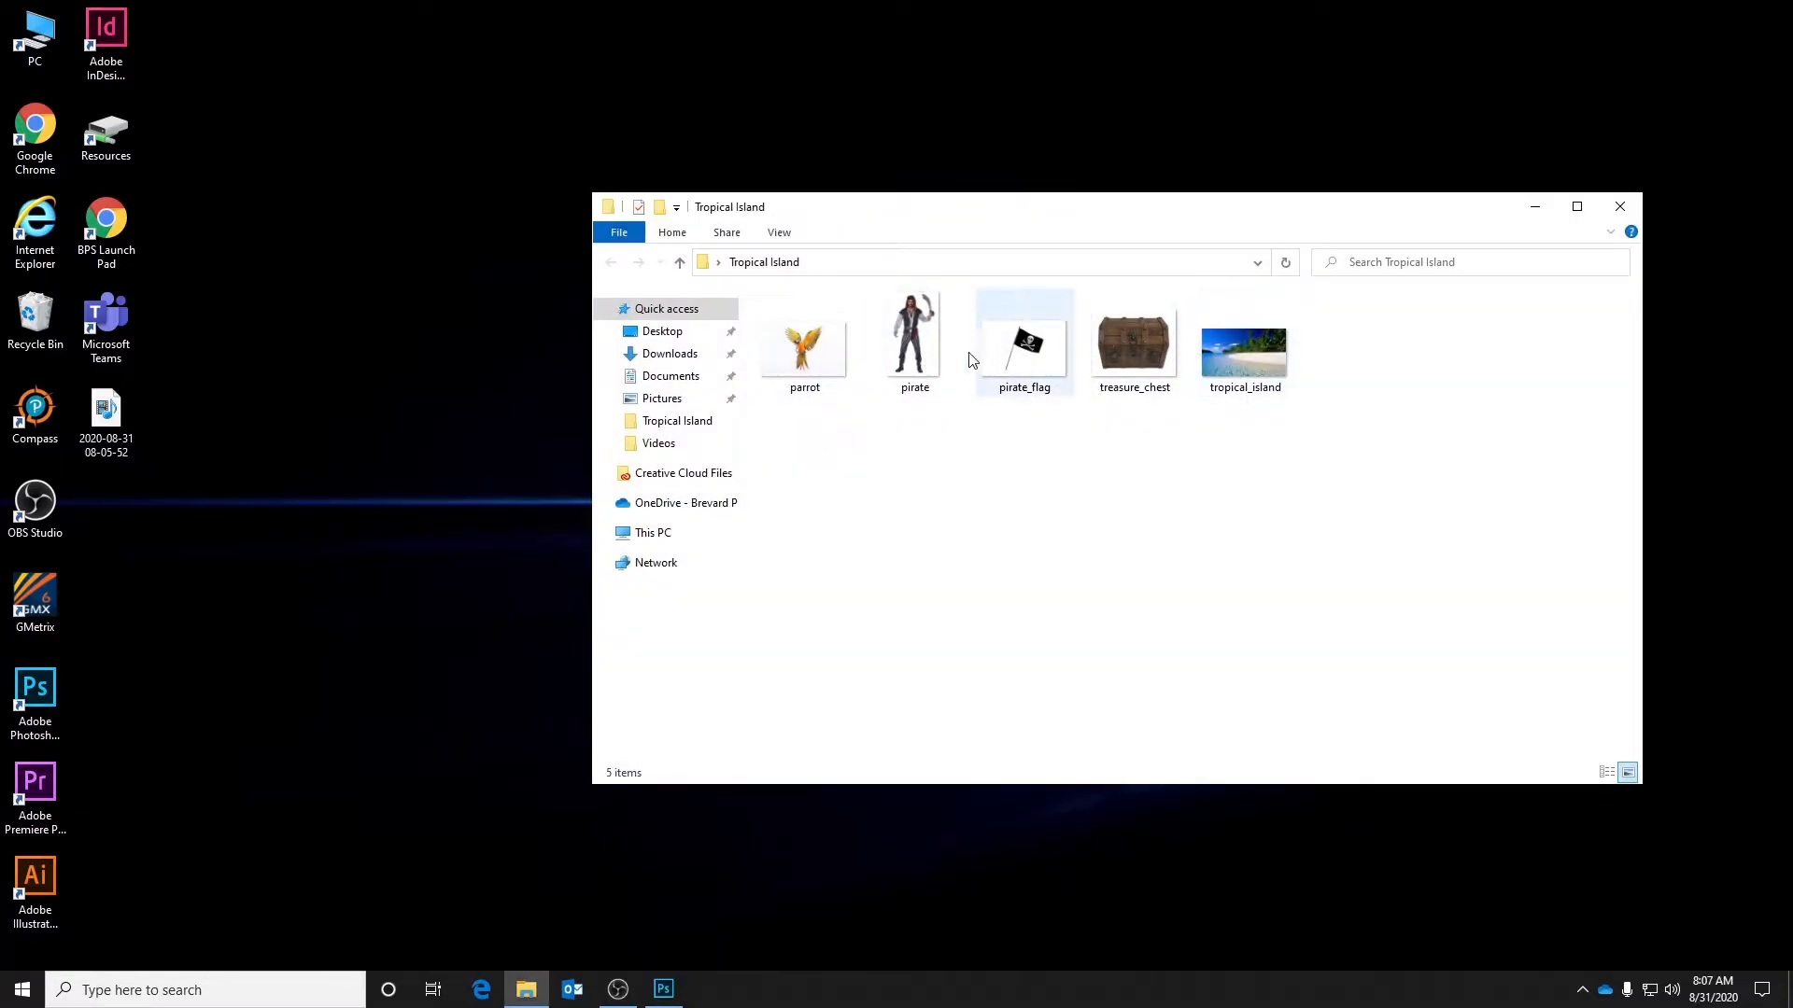
click(1621, 206)
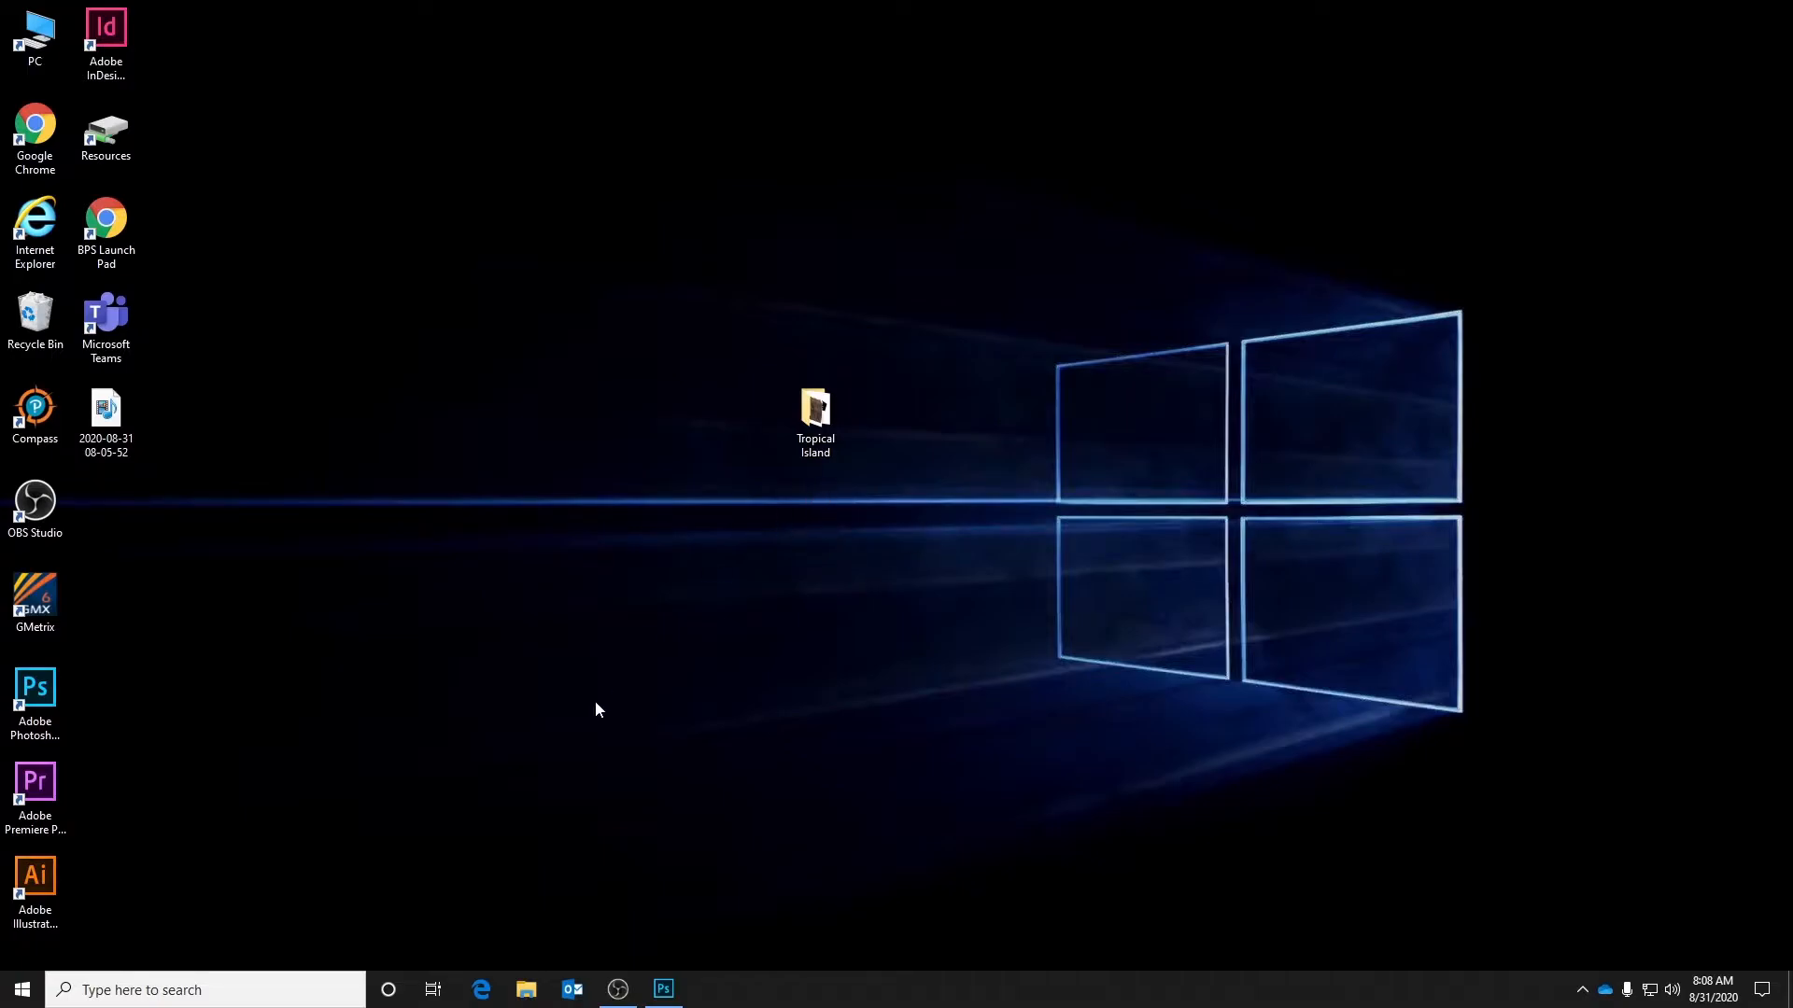
double_click(34, 37)
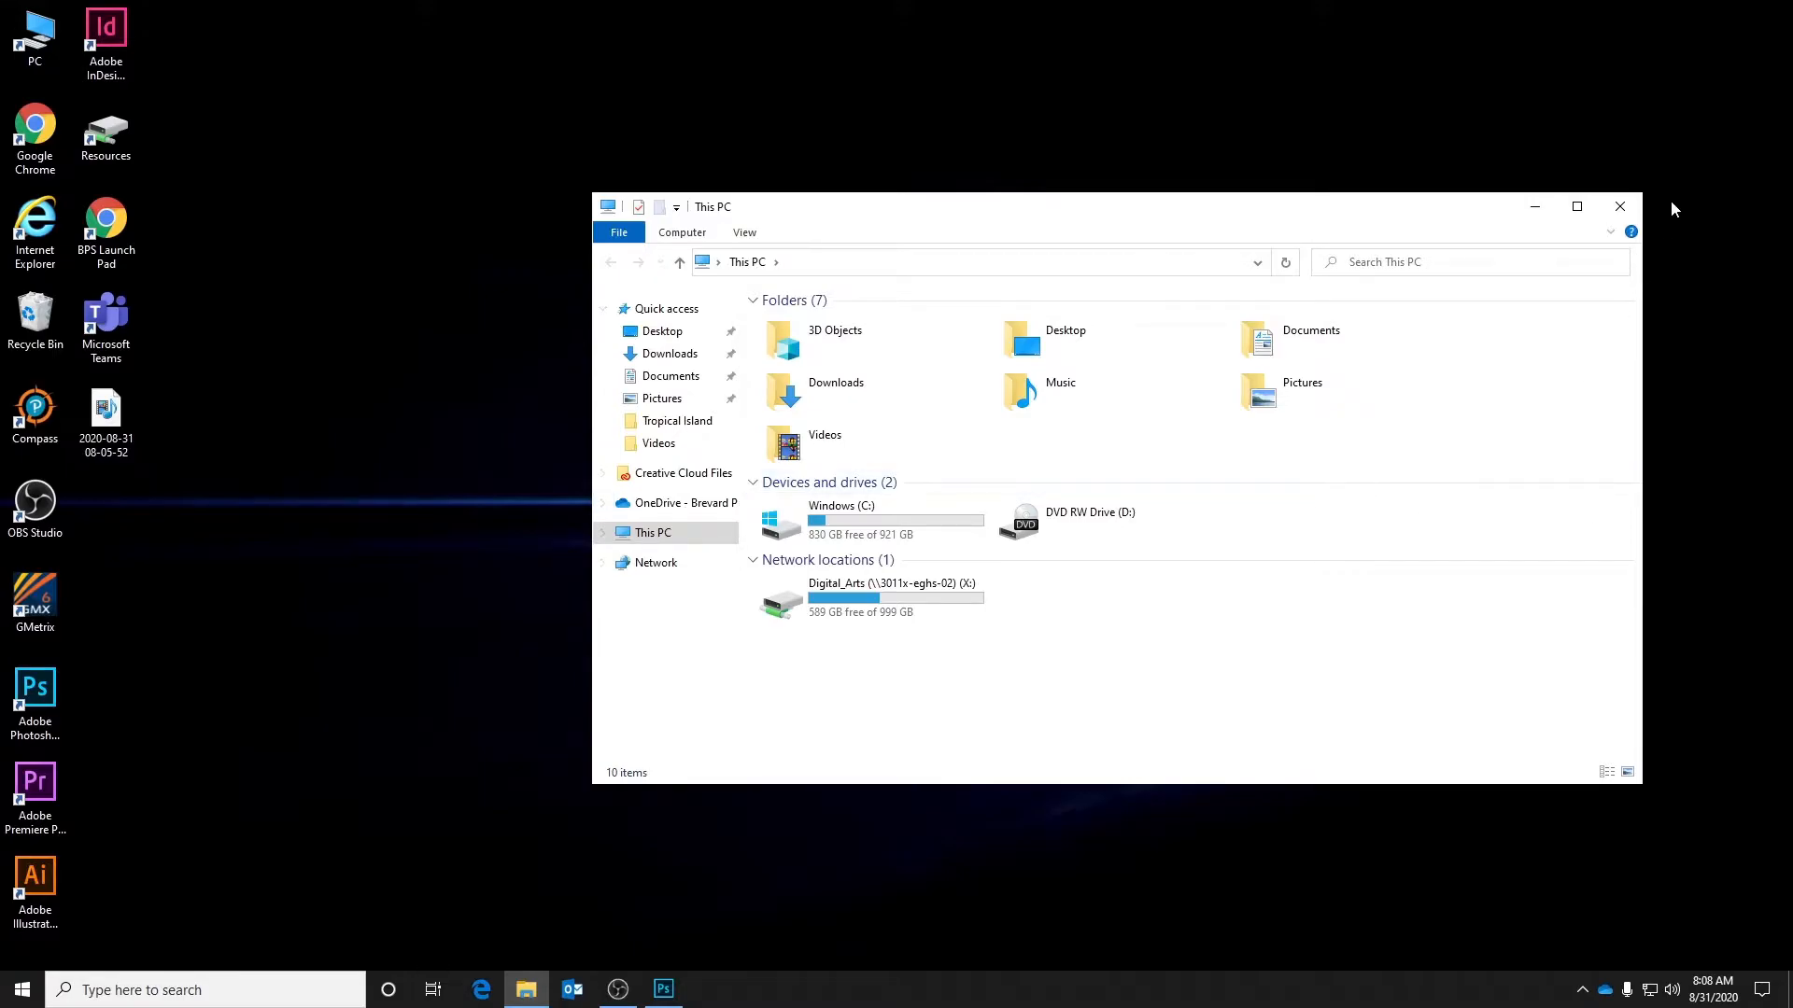
click(1620, 207)
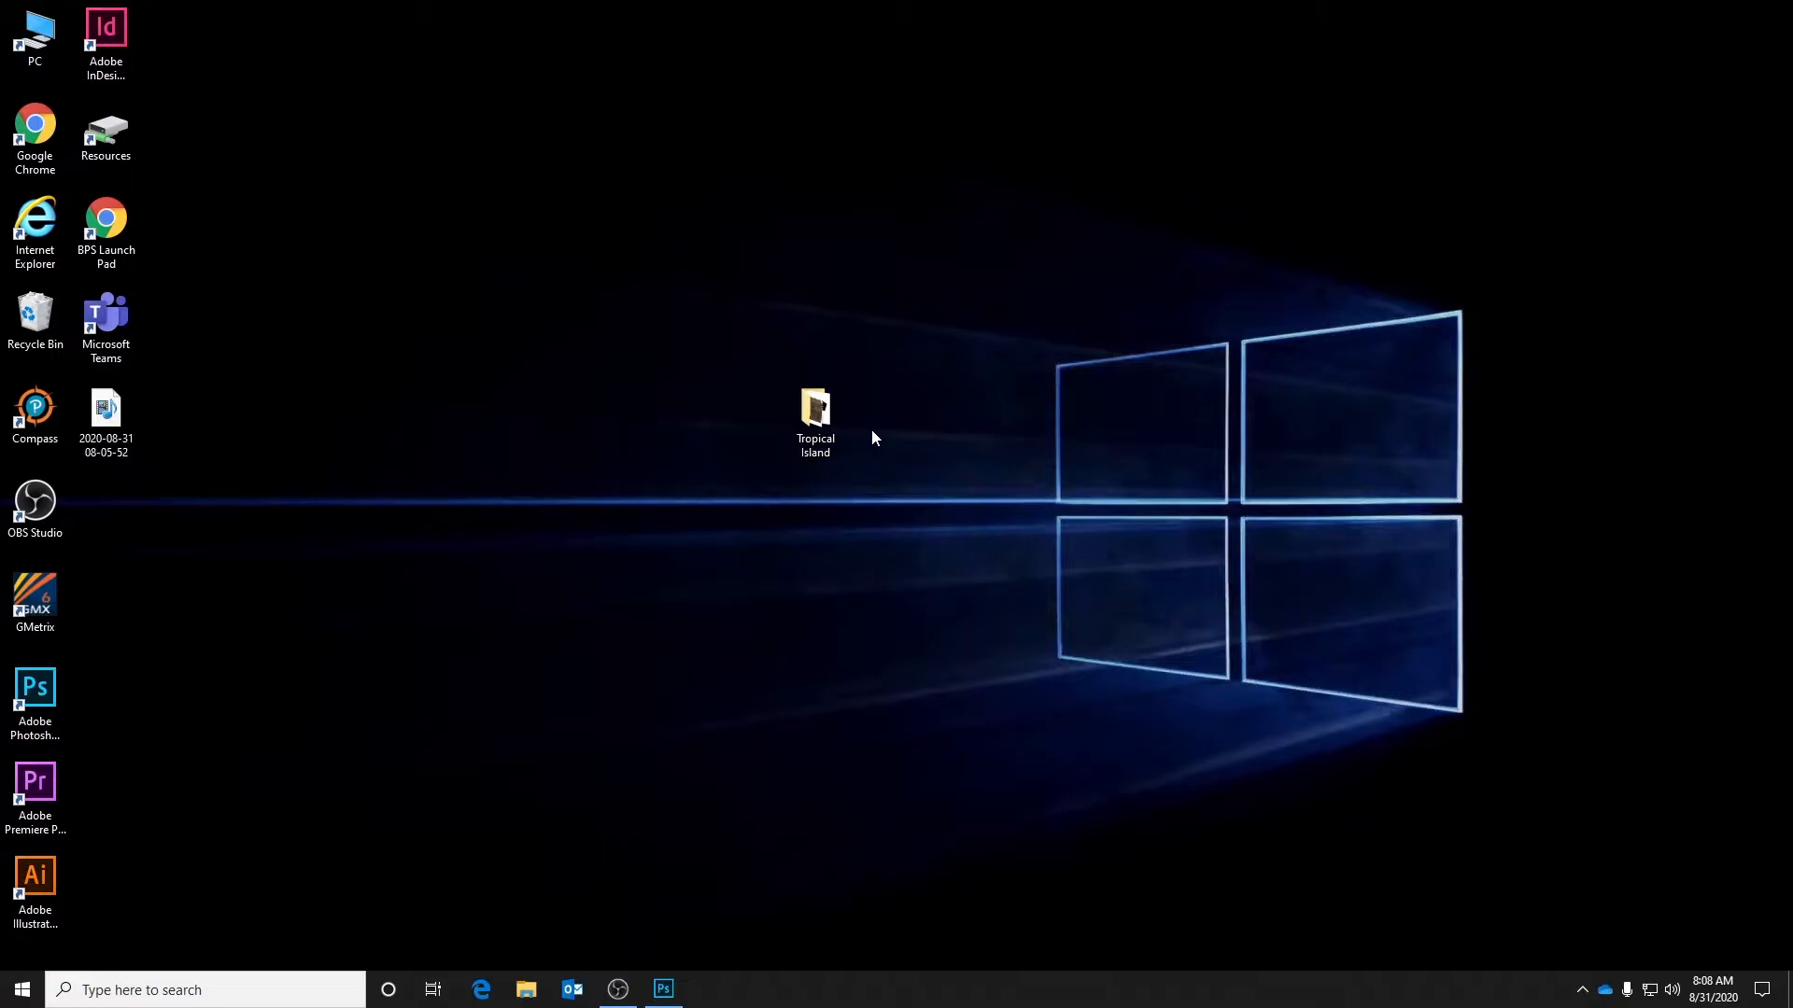
Step: Look up Photoshop with a Windows search for "photo" and switch to the open Photoshop window
click(35, 695)
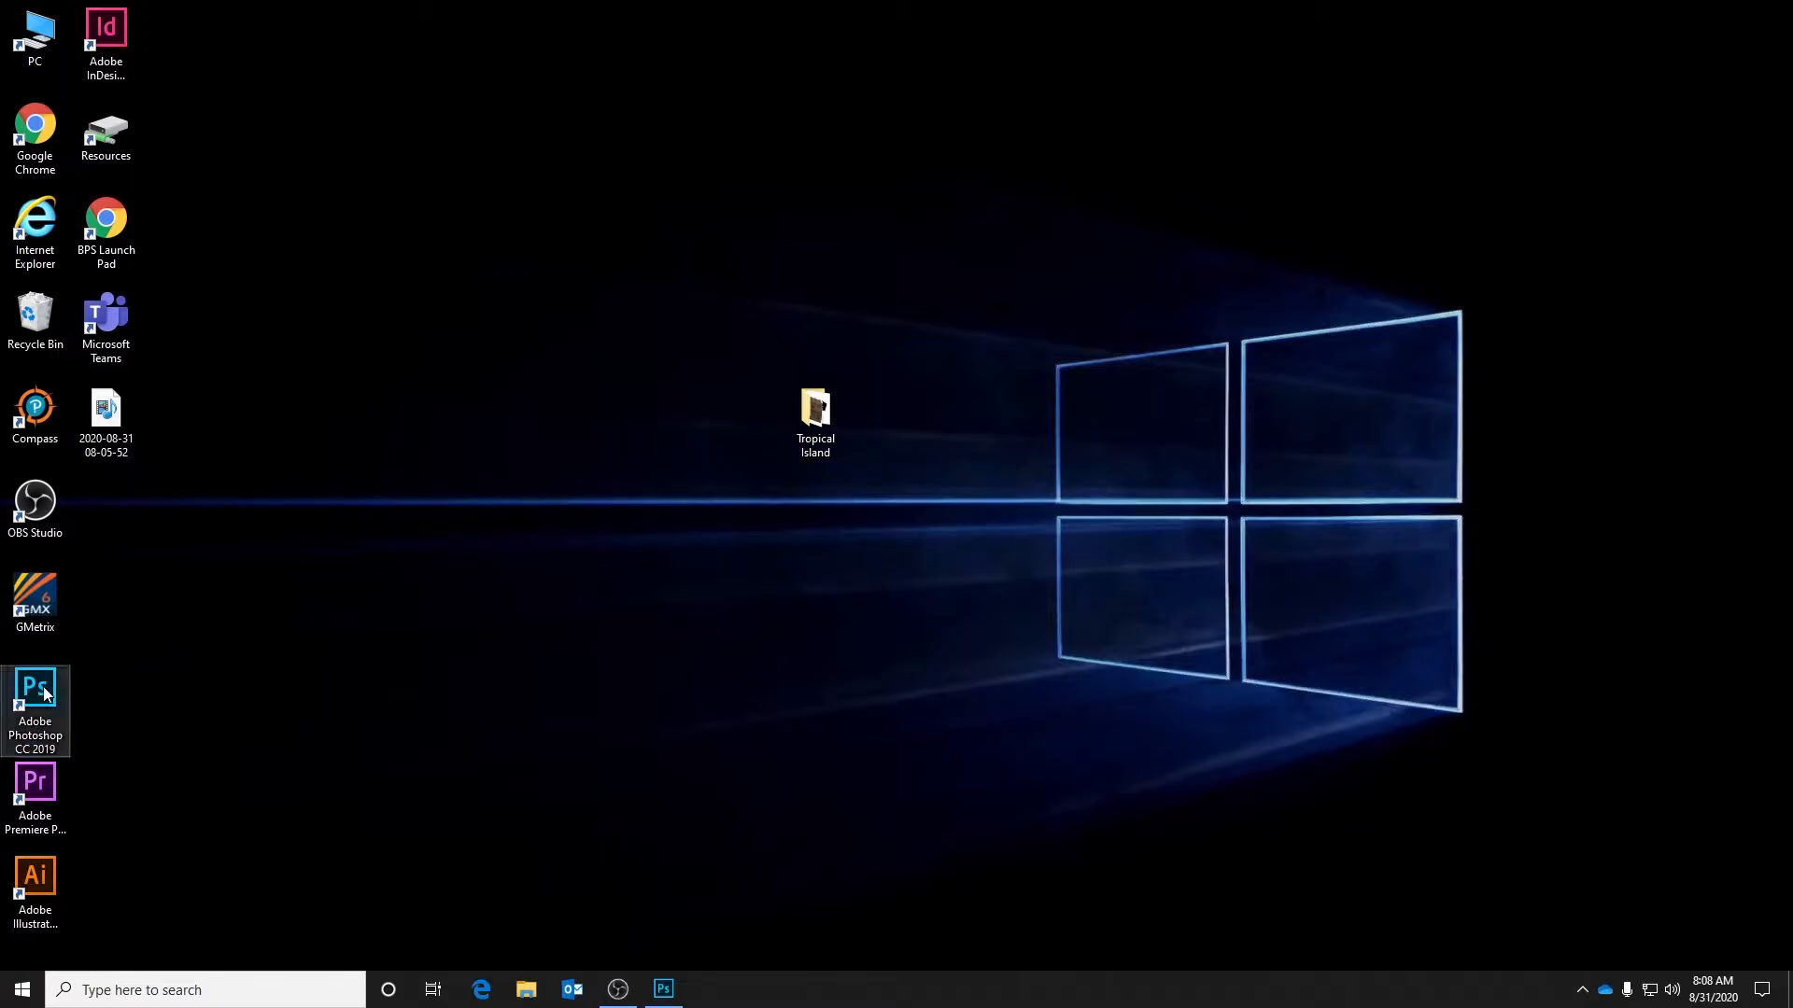
click(183, 721)
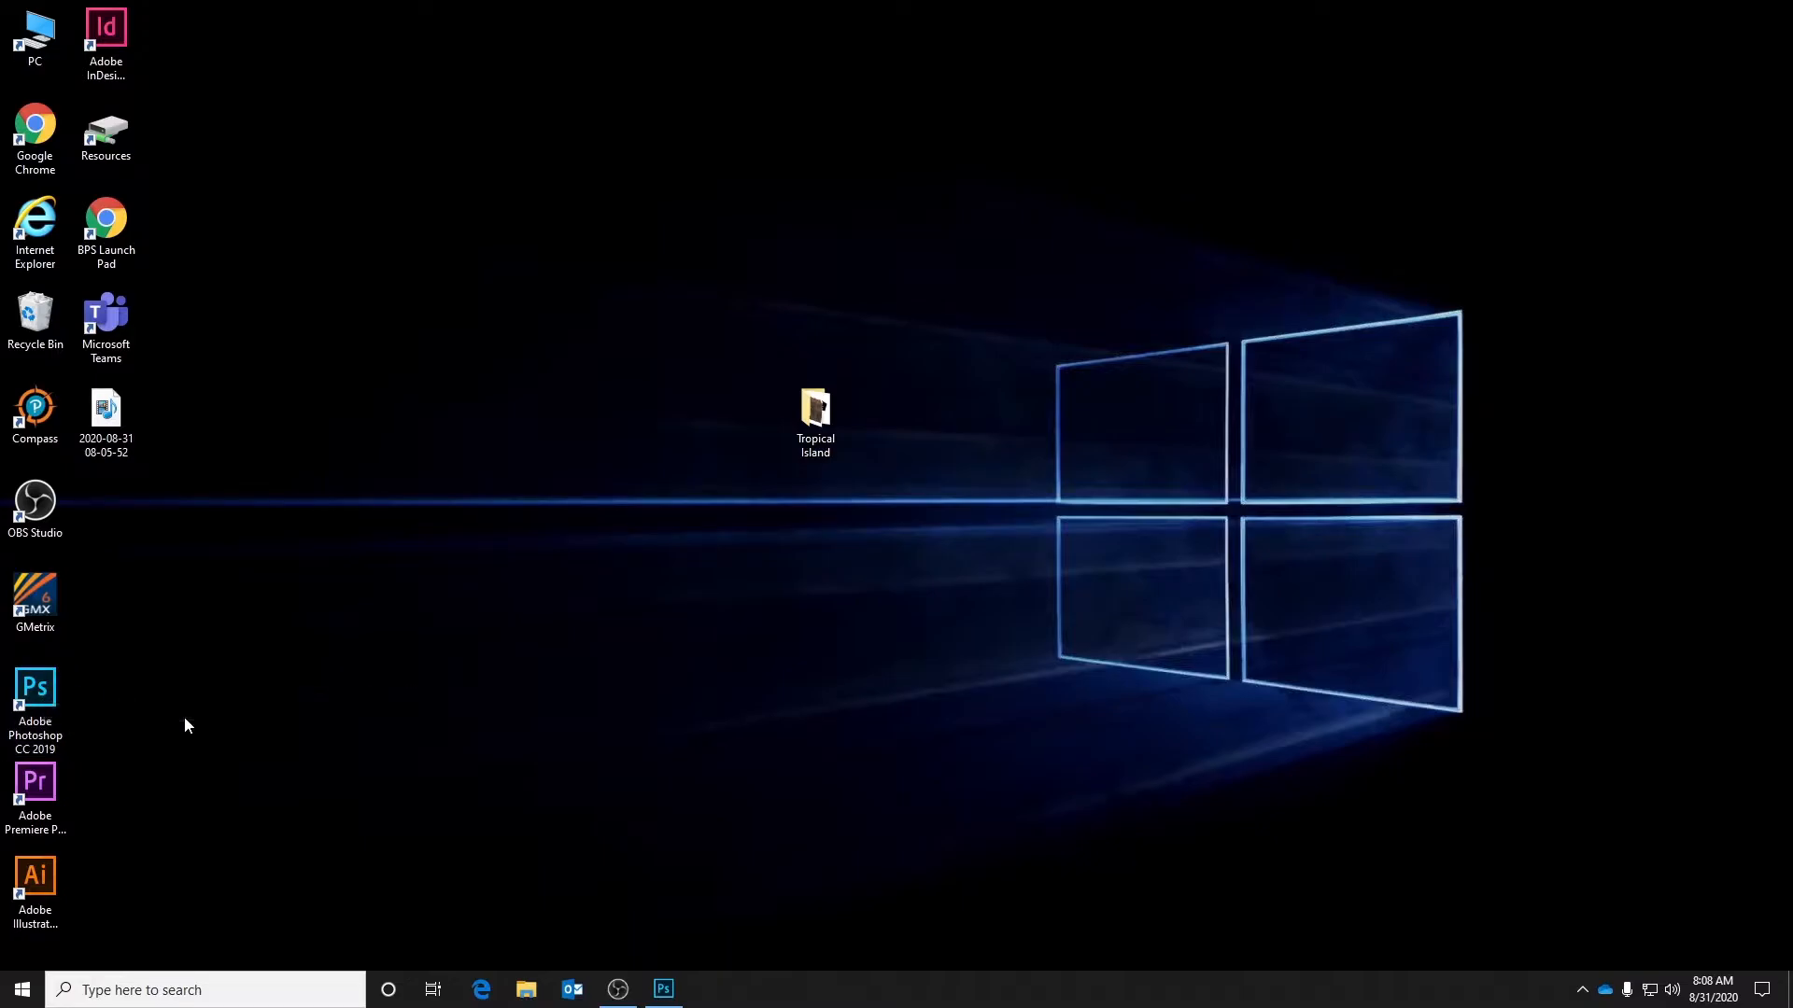
click(195, 993)
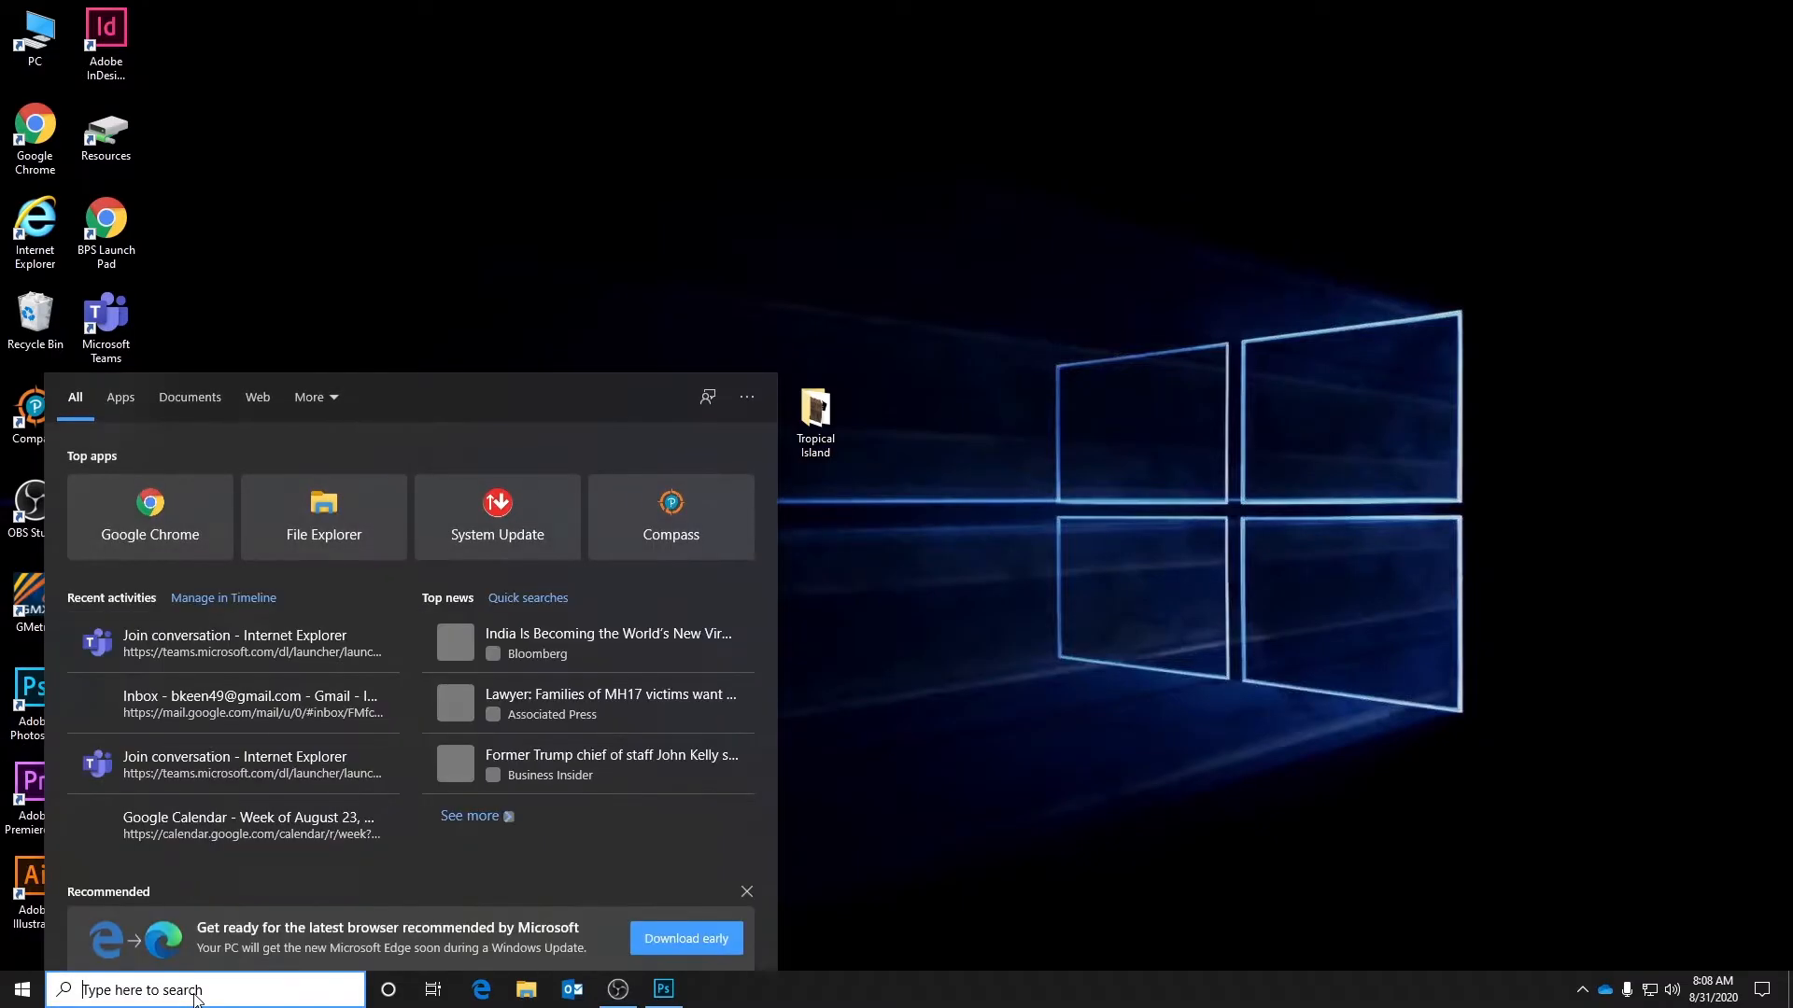
text(photo)
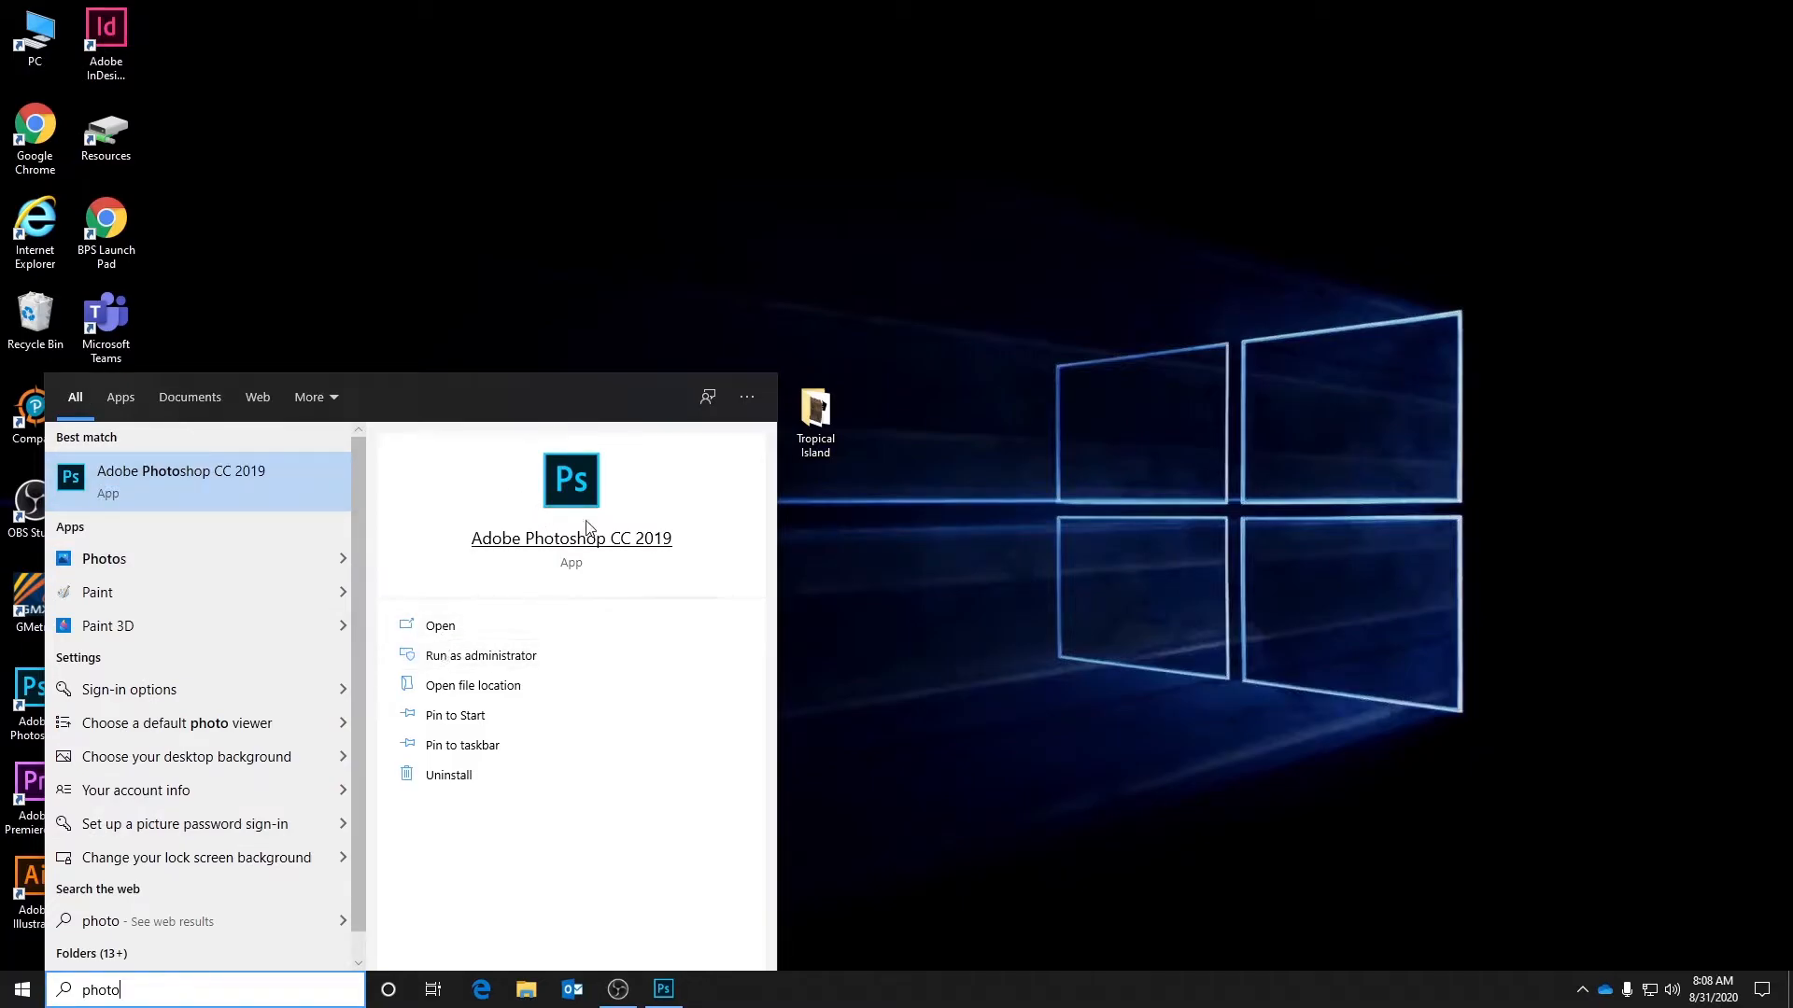
click(991, 655)
click(664, 991)
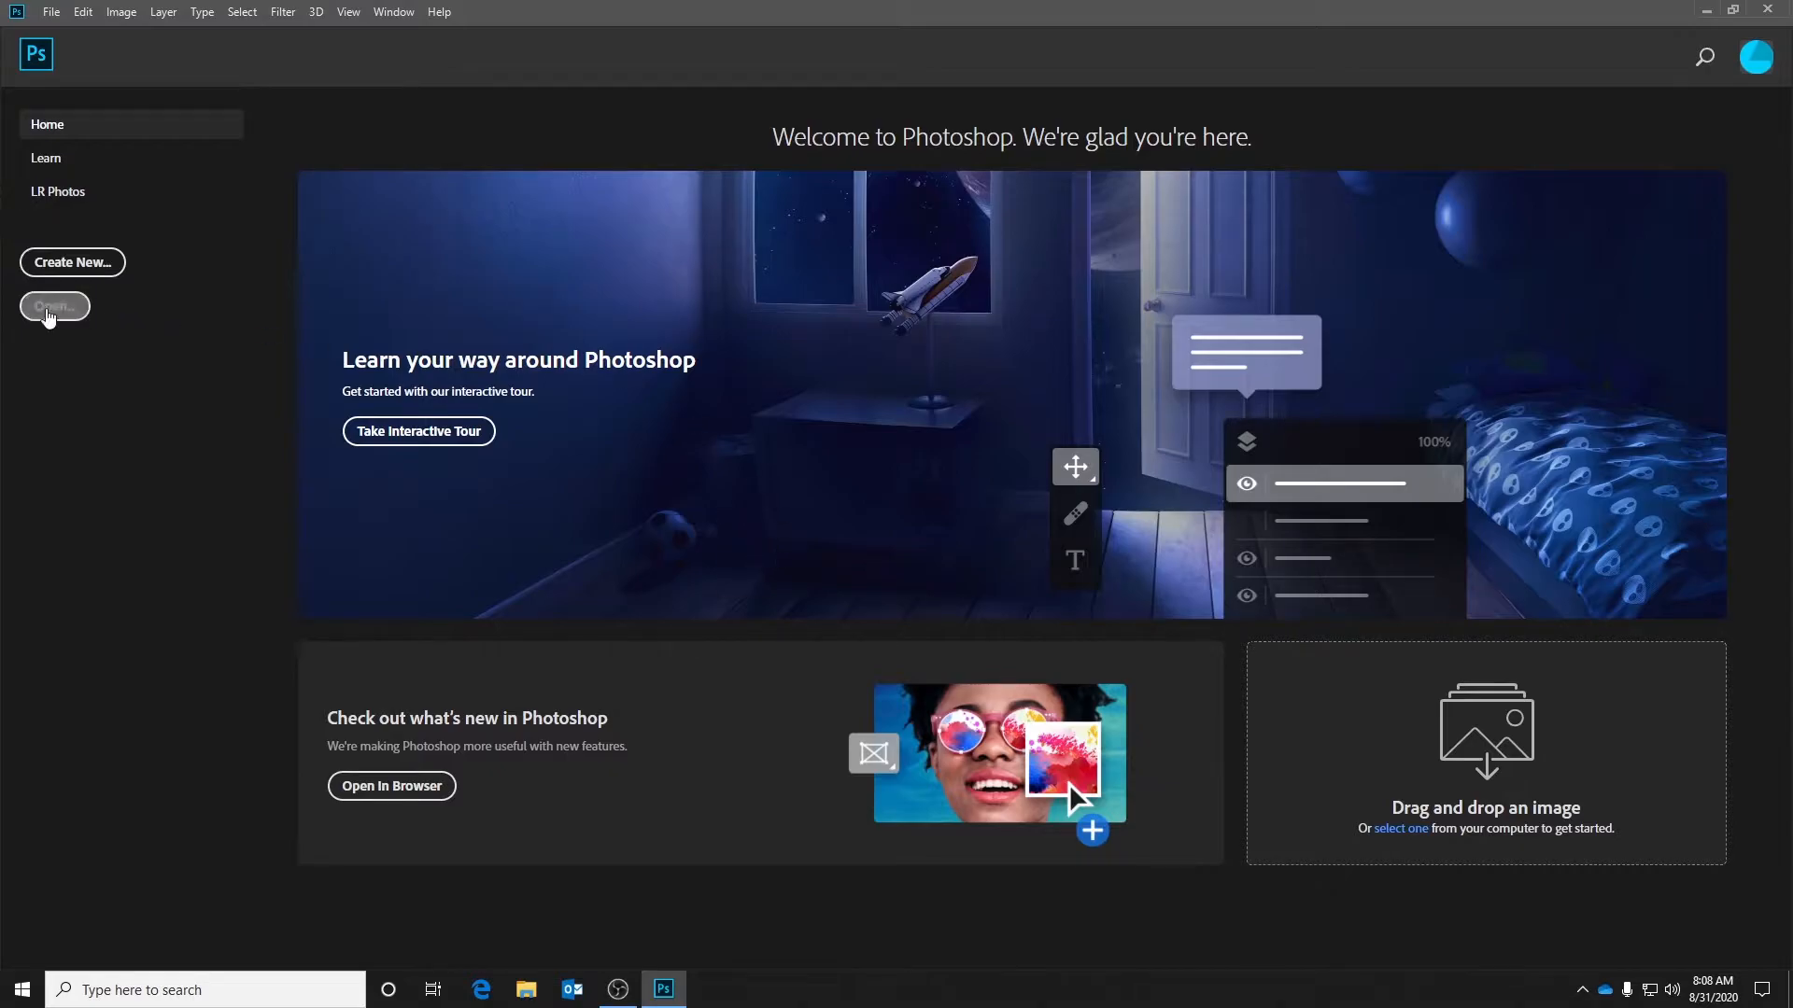
Step: Open the tropical_island image from the desktop's Tropical Island folder
click(53, 13)
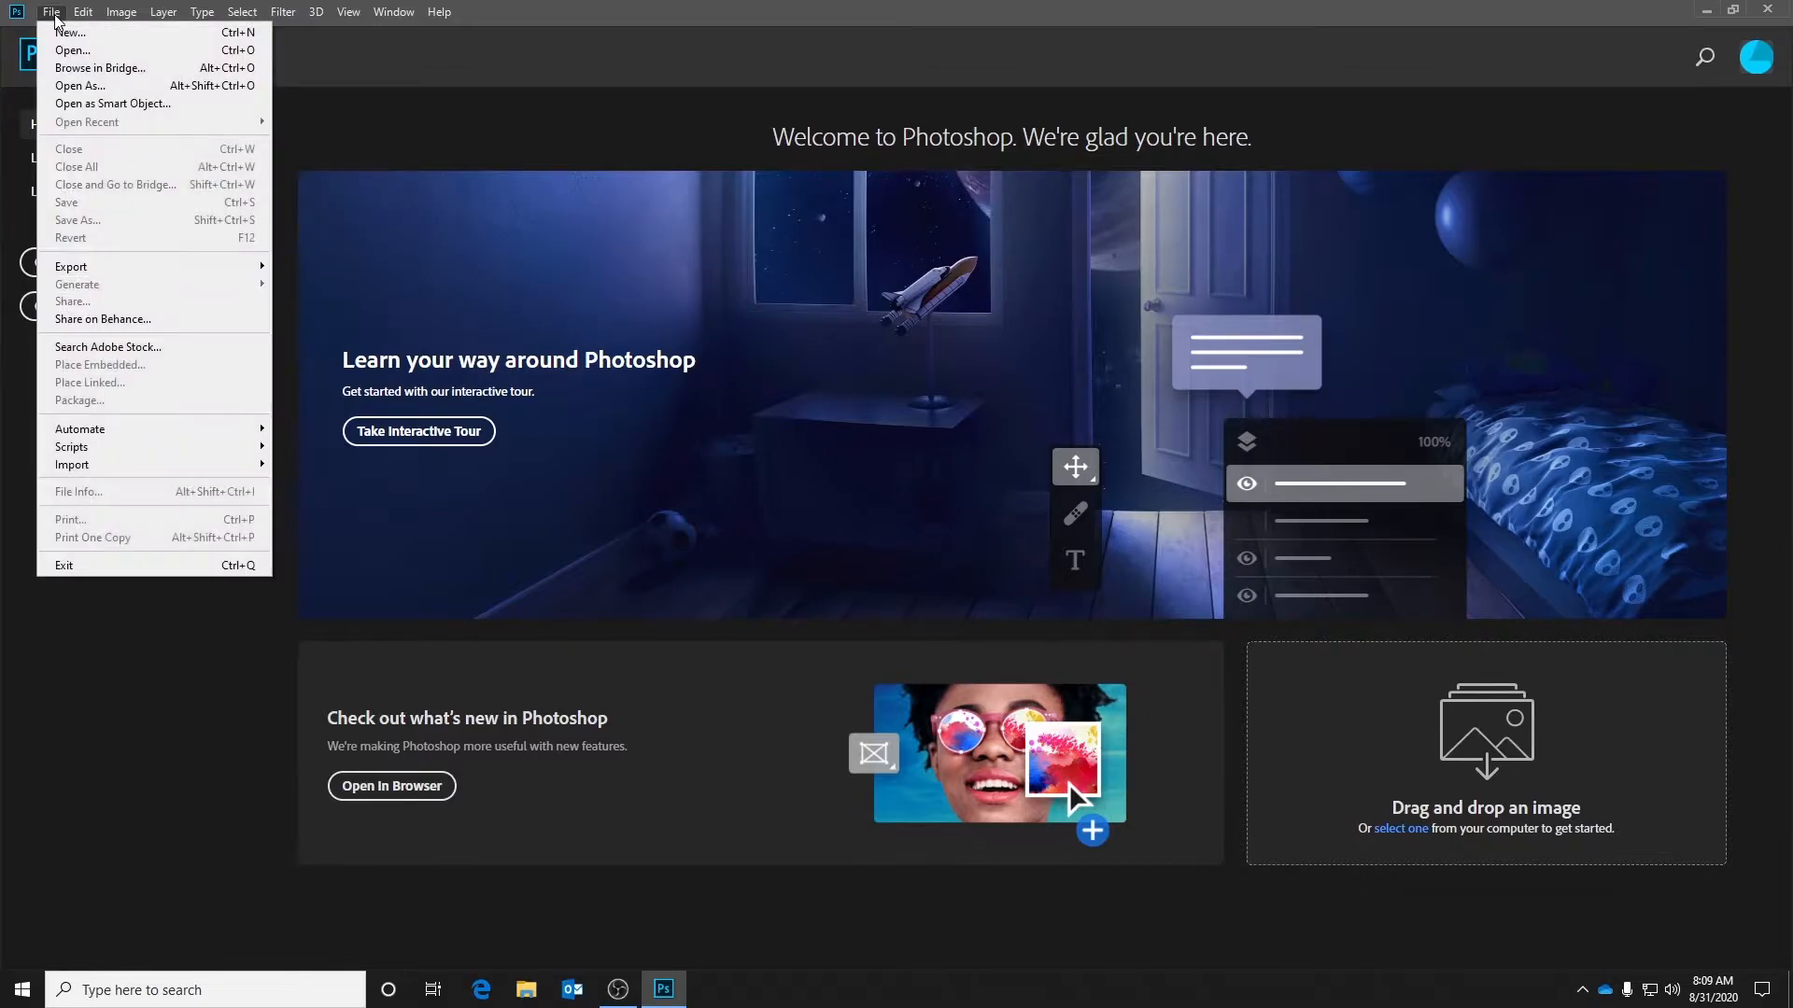
click(211, 59)
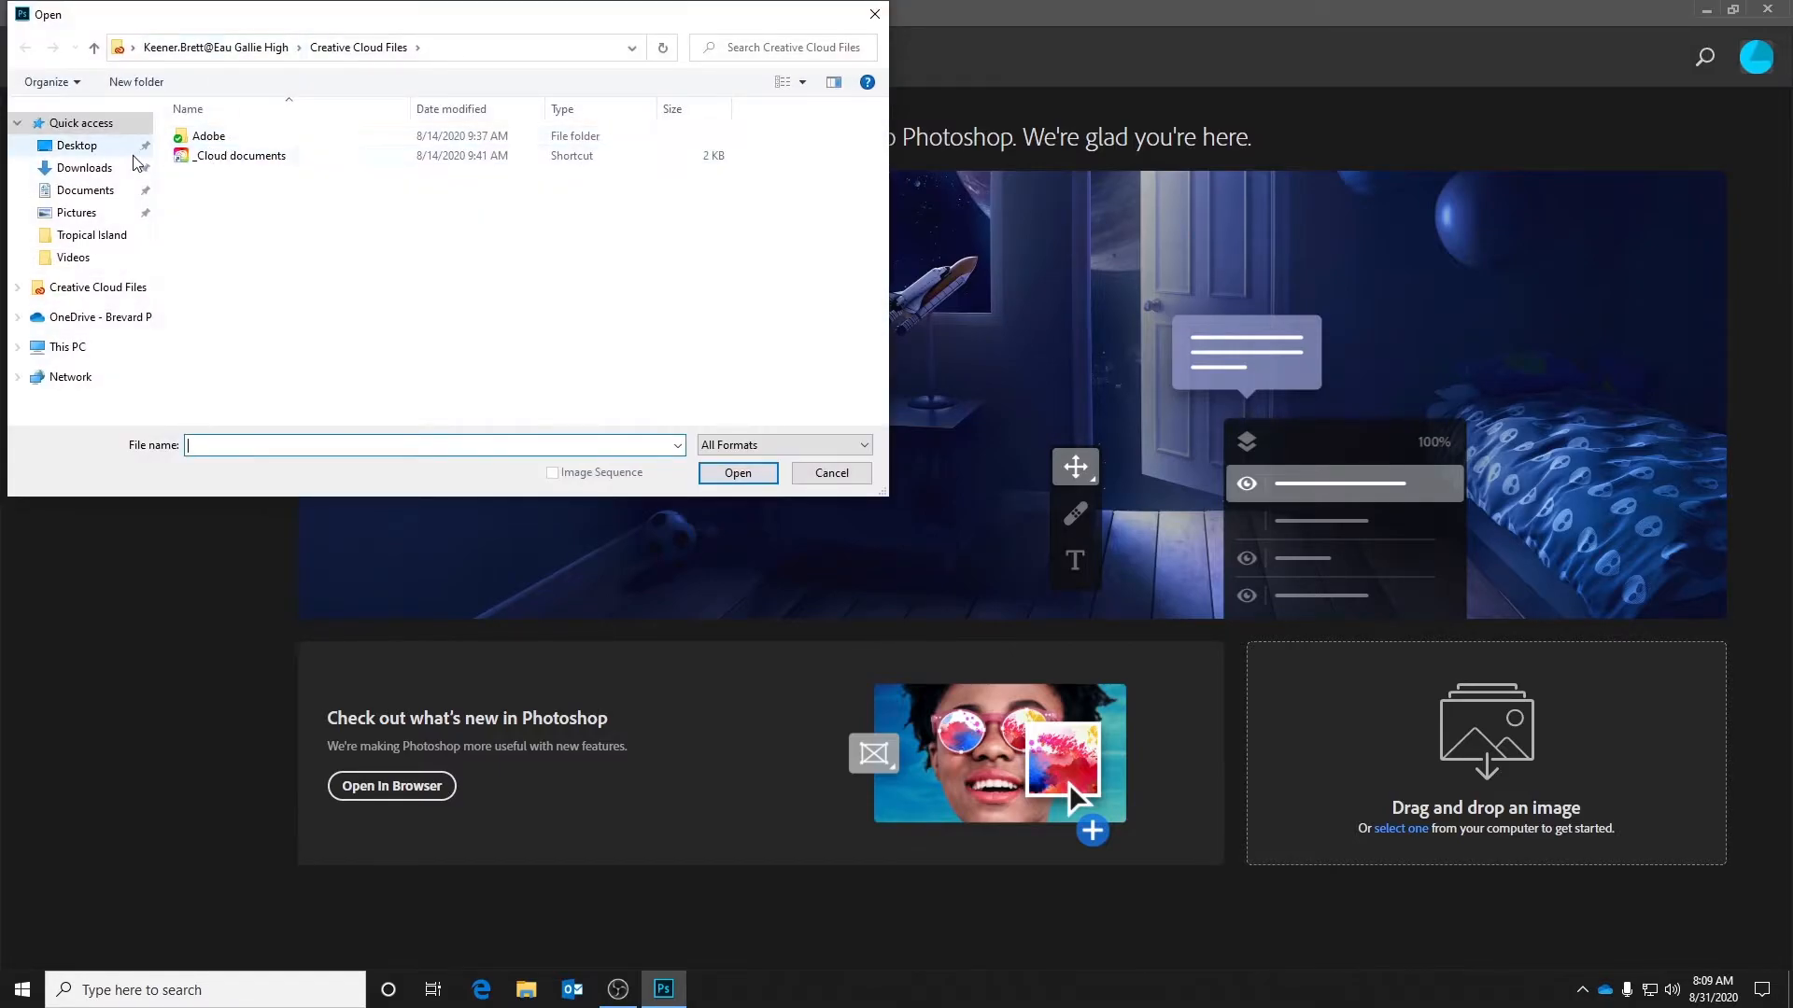
click(63, 152)
double_click(211, 195)
click(644, 178)
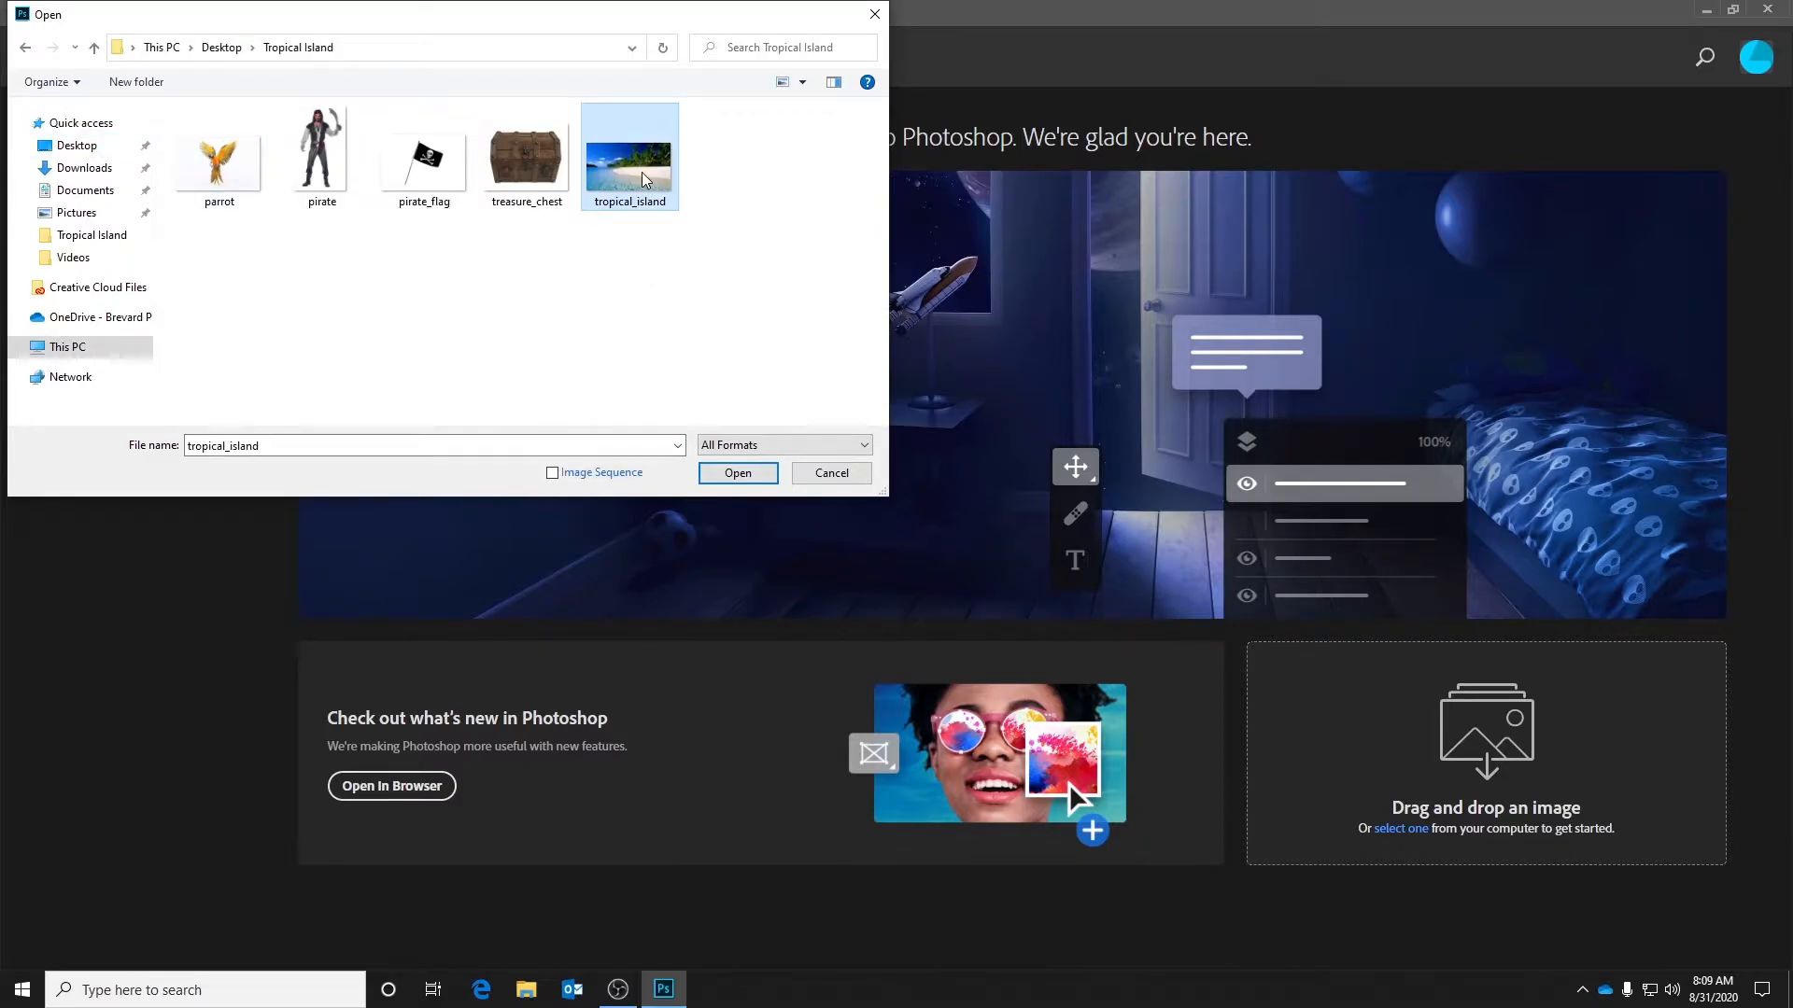
click(734, 475)
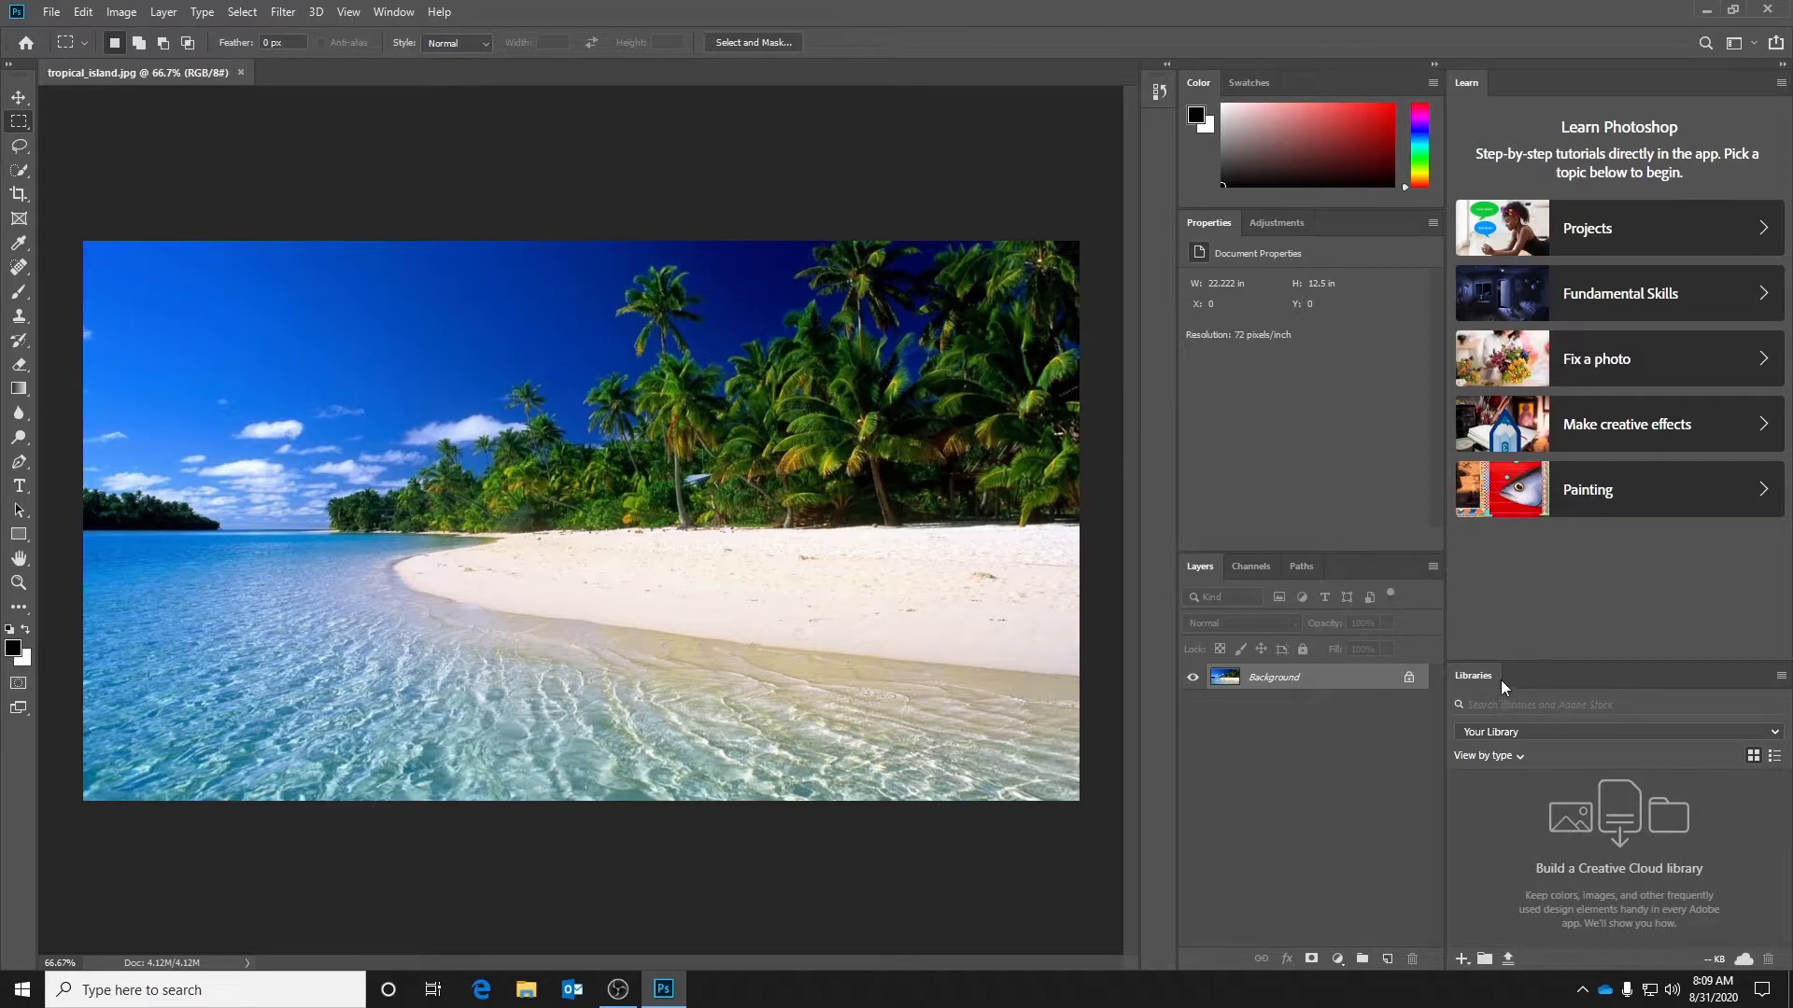
Step: Collapse the Learn and Libraries panels to icons, and collapse and re-expand the column holding Color, Properties and Layers
click(1782, 65)
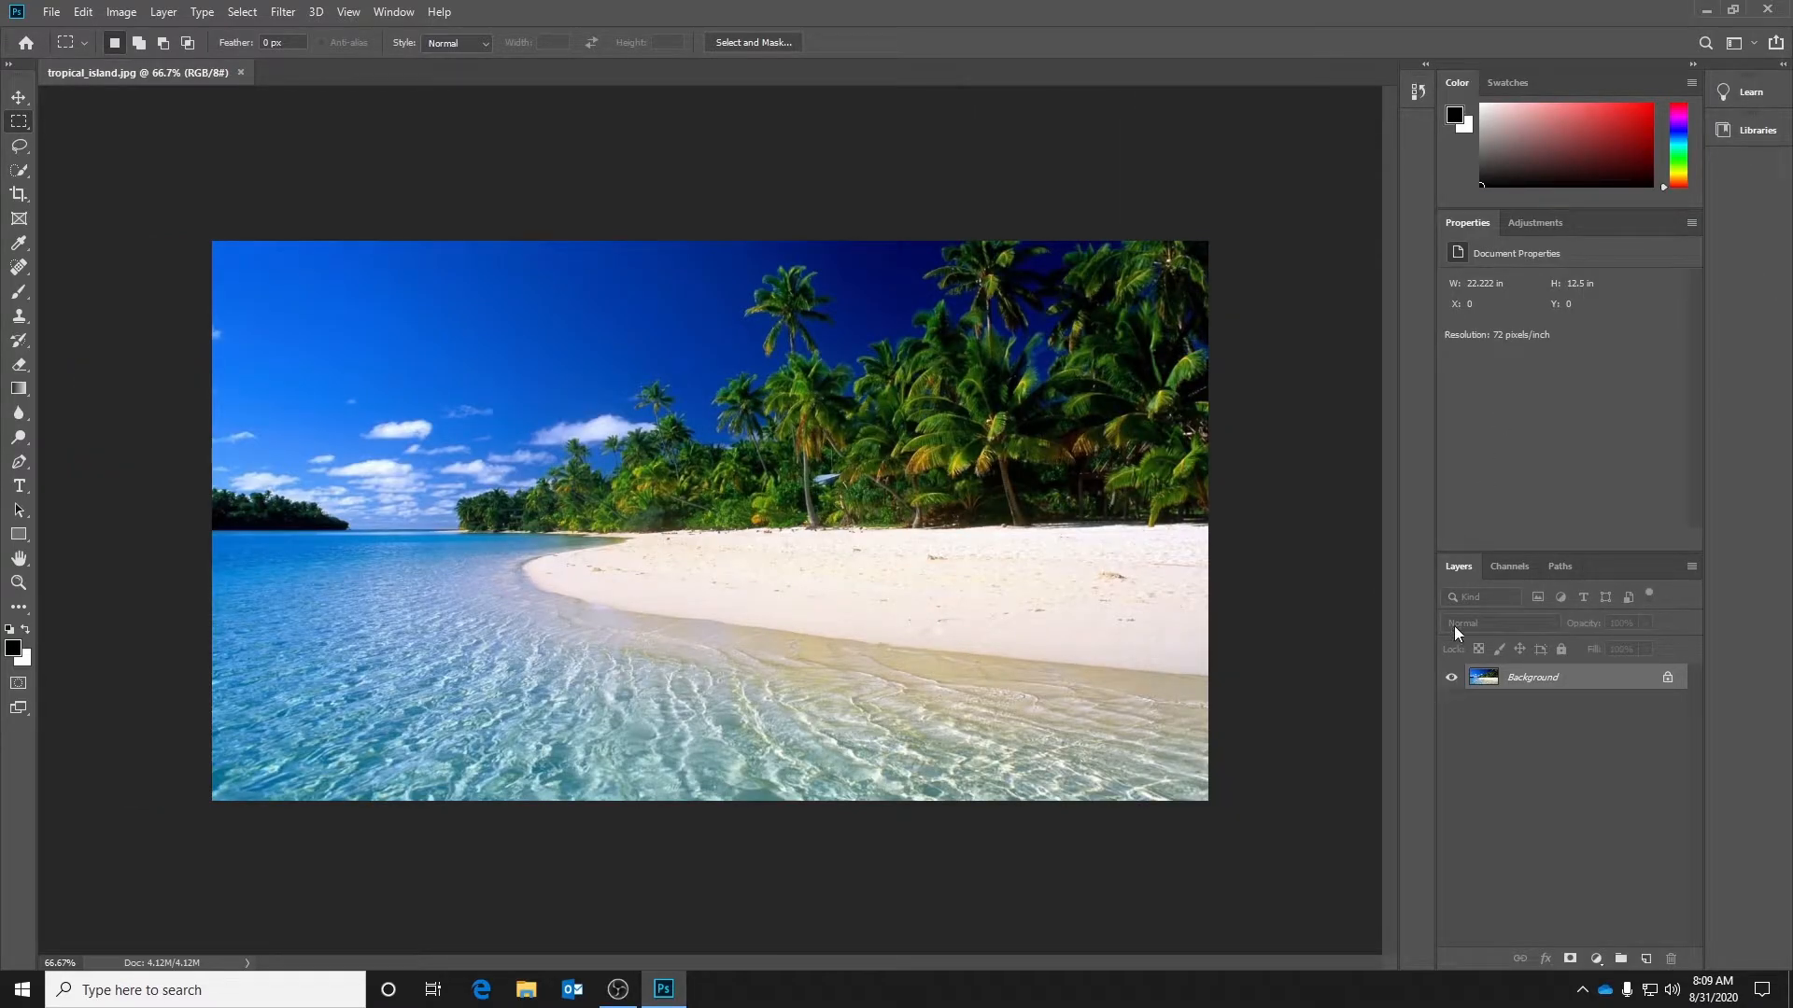
click(1693, 66)
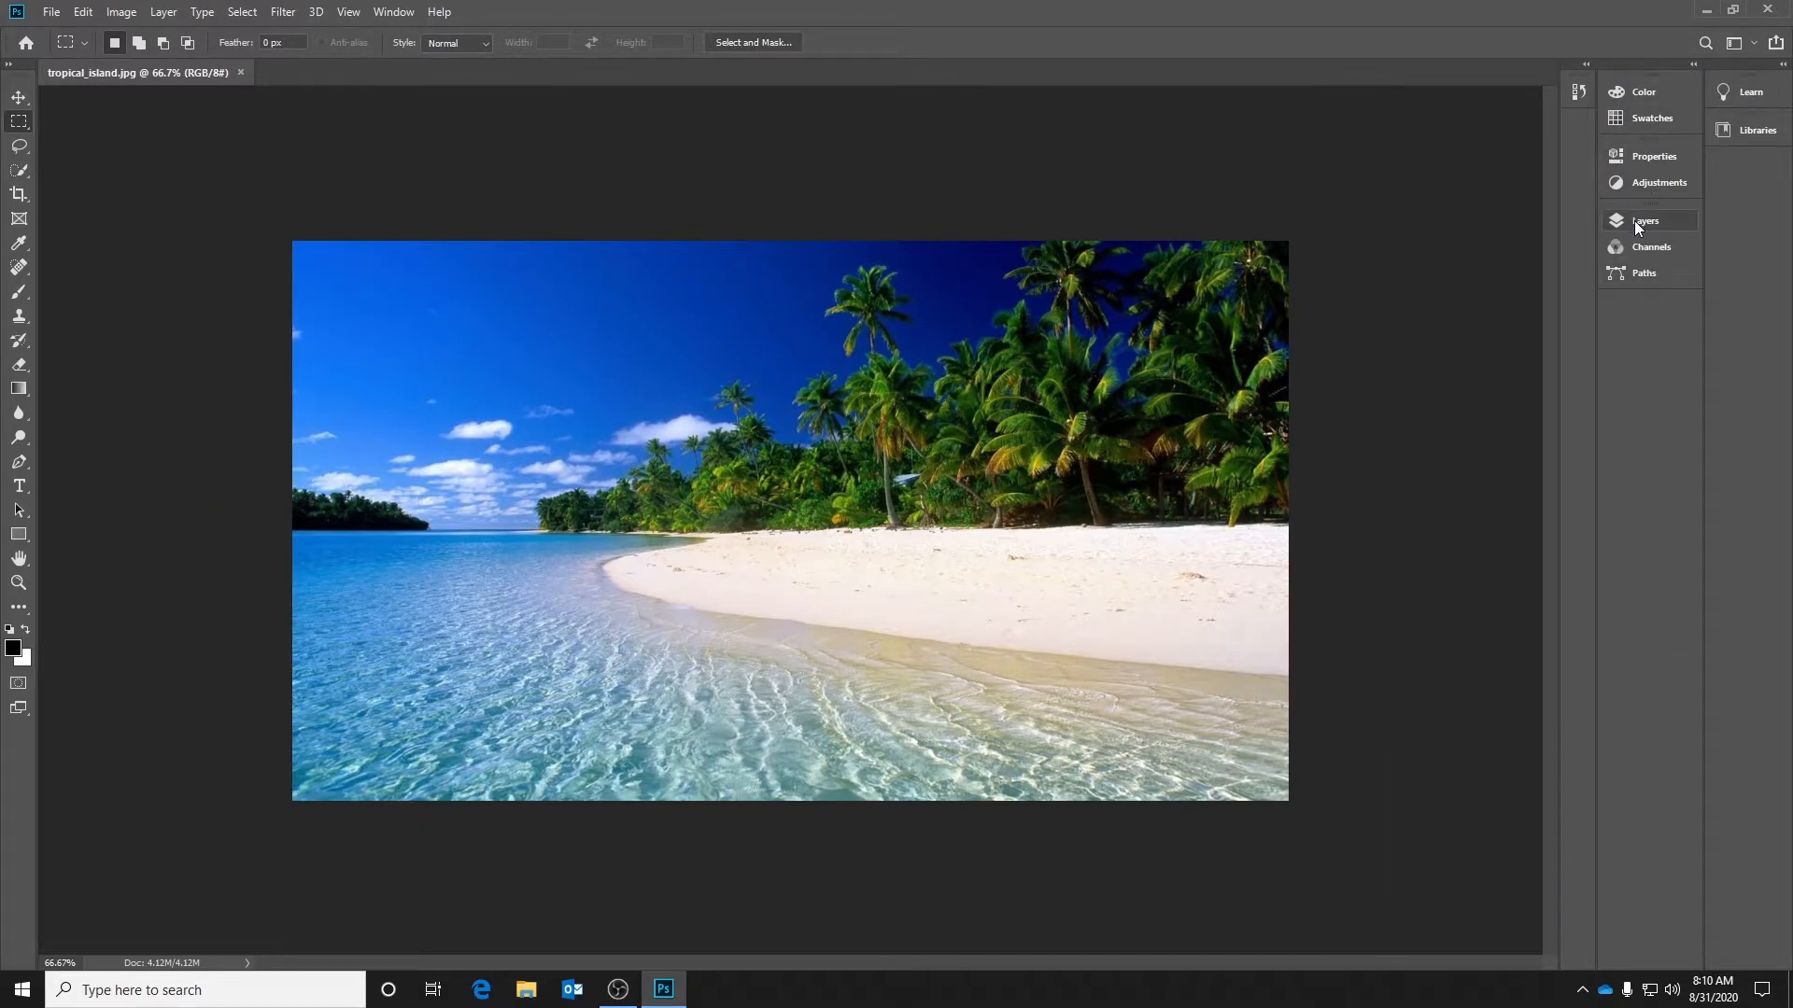
click(1693, 65)
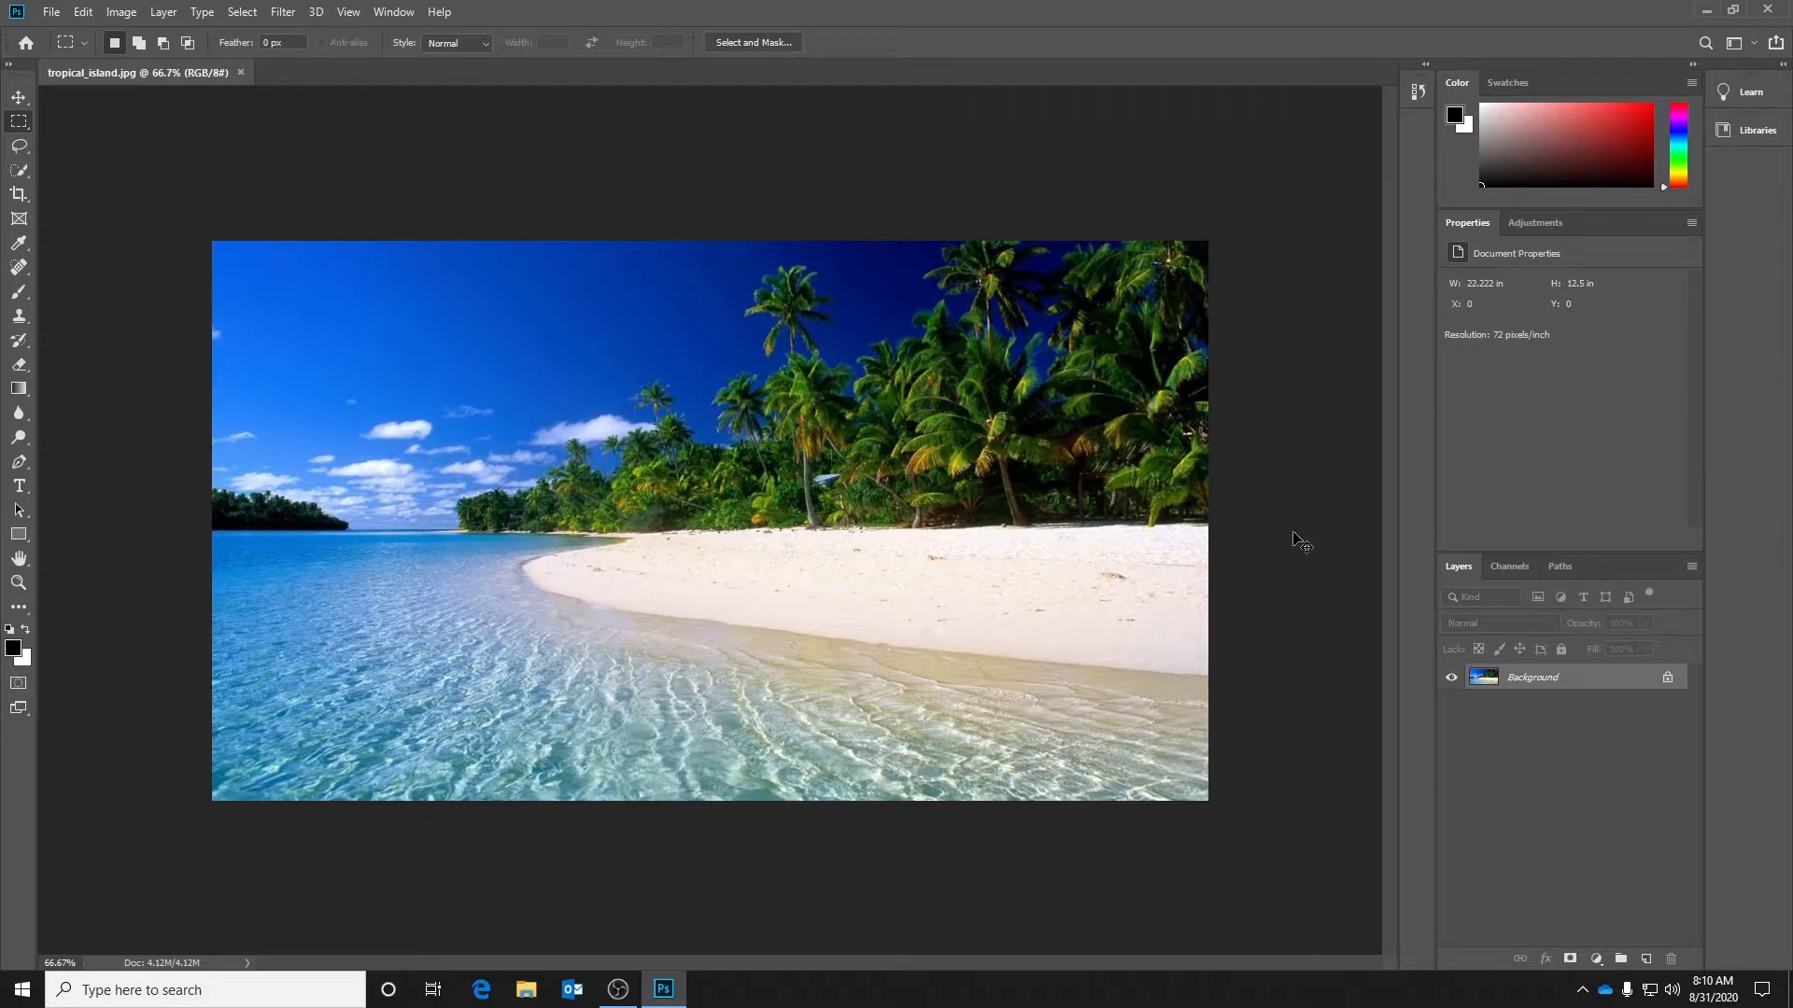
Step: Zoom the island image in to 300% and back out to 66.7%, and fit it on the screen
key(ctrl+plus)
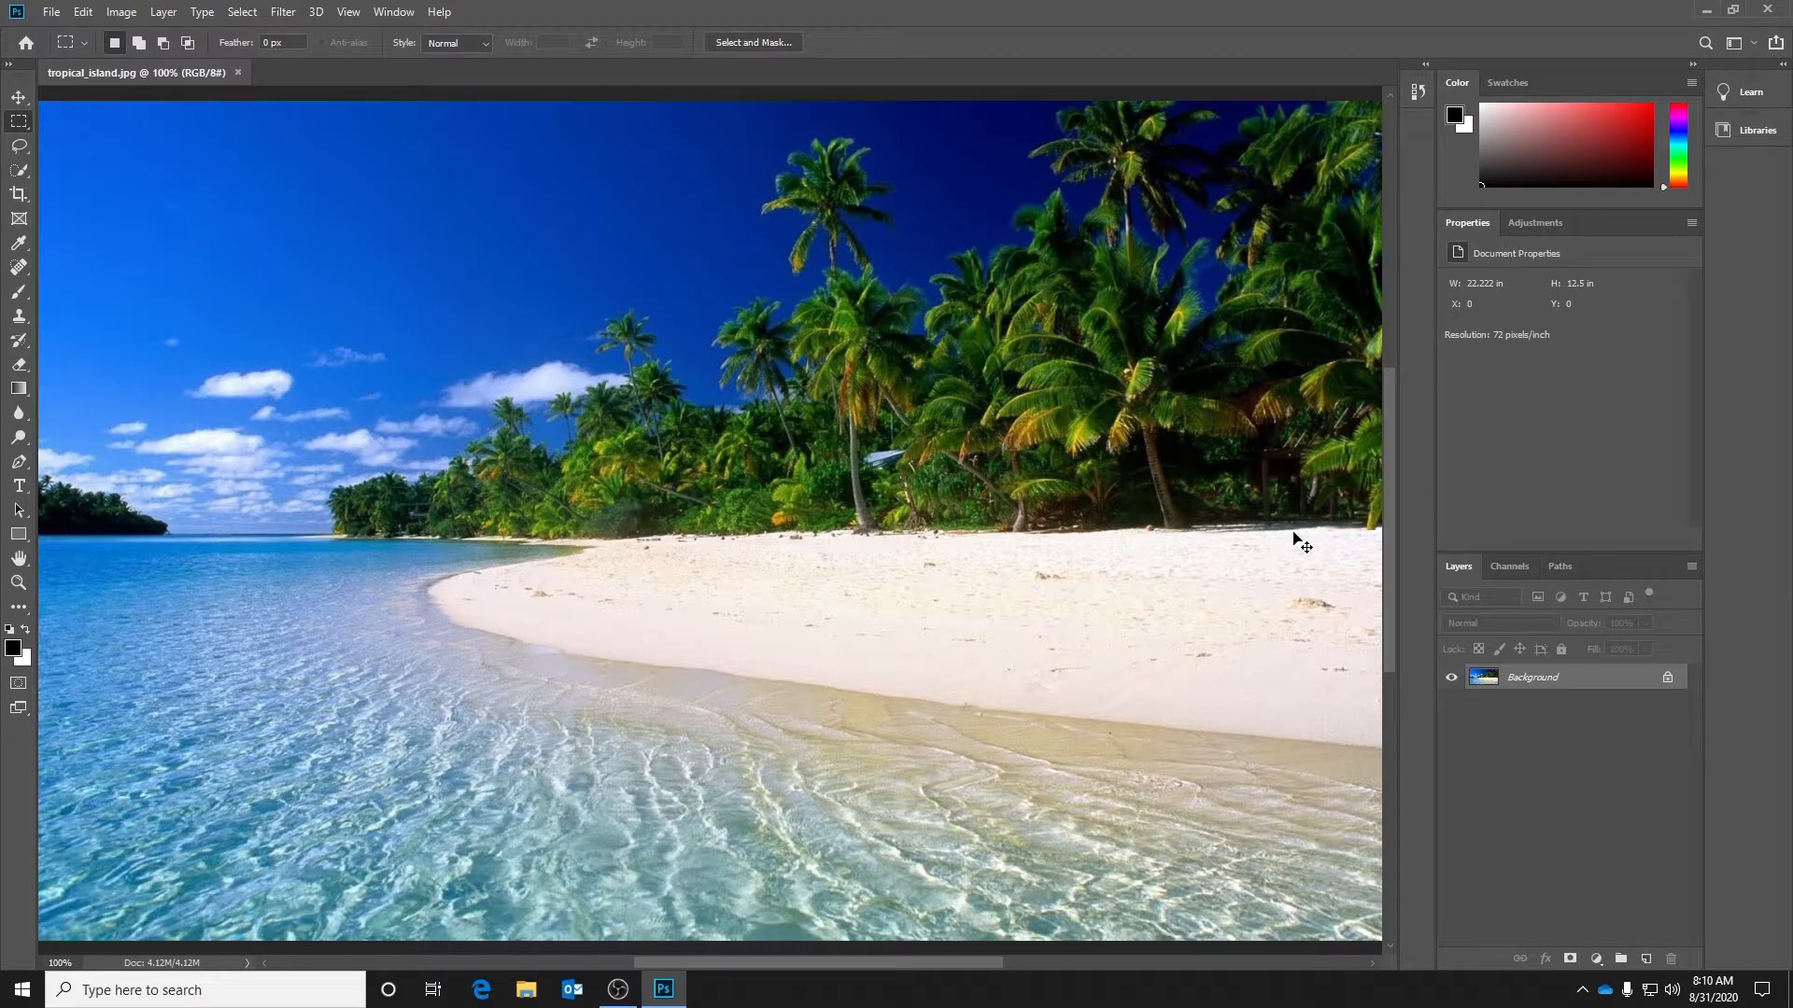
key(ctrl+plus)
key(ctrl+plus)
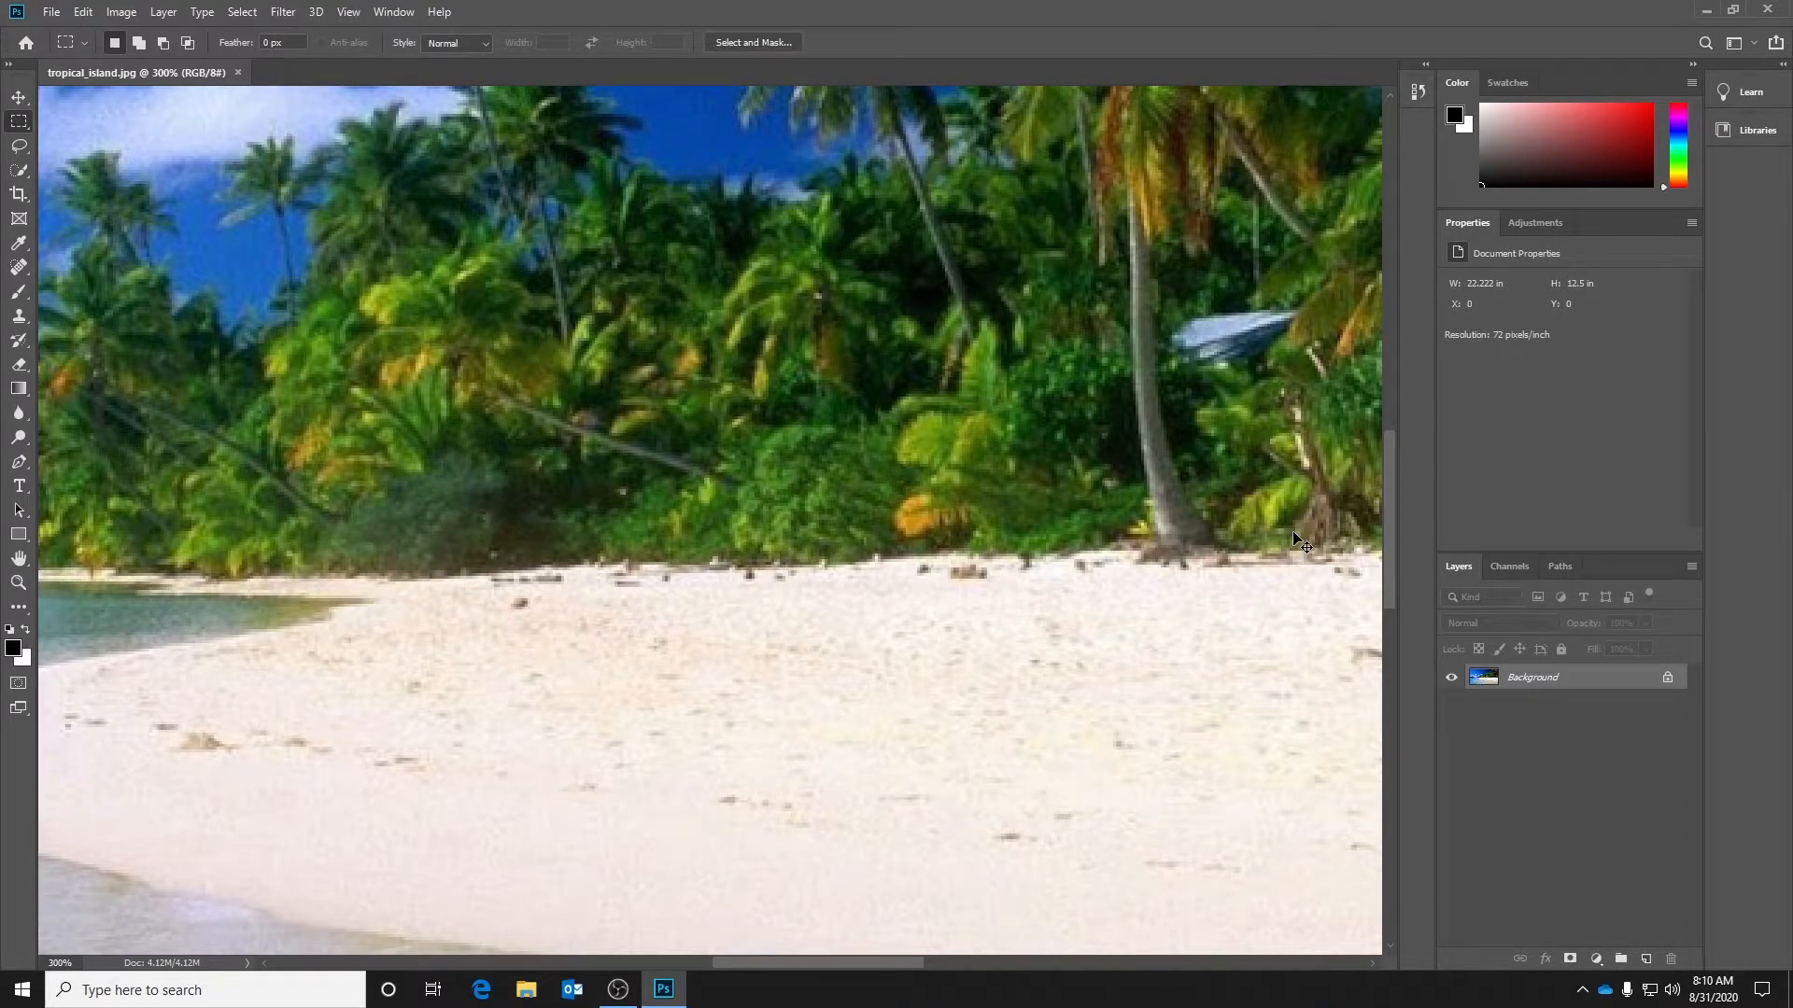
key(ctrl+minus)
key(ctrl+minus)
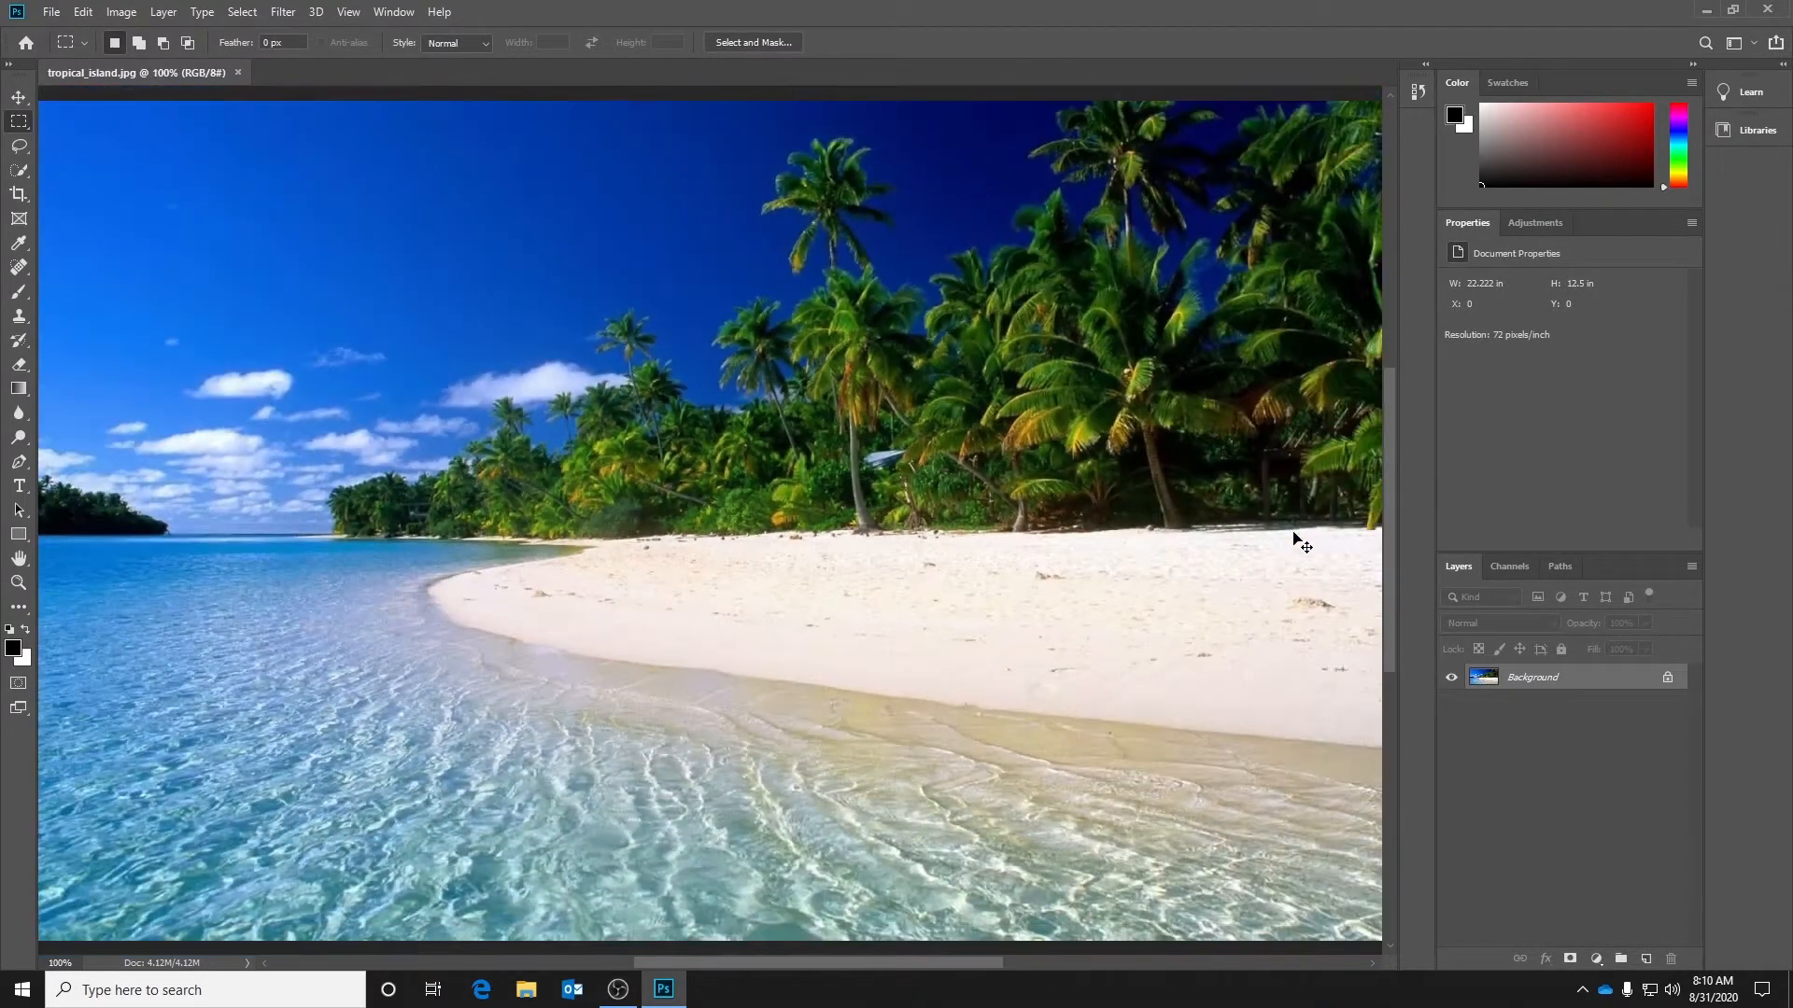
key(ctrl+minus)
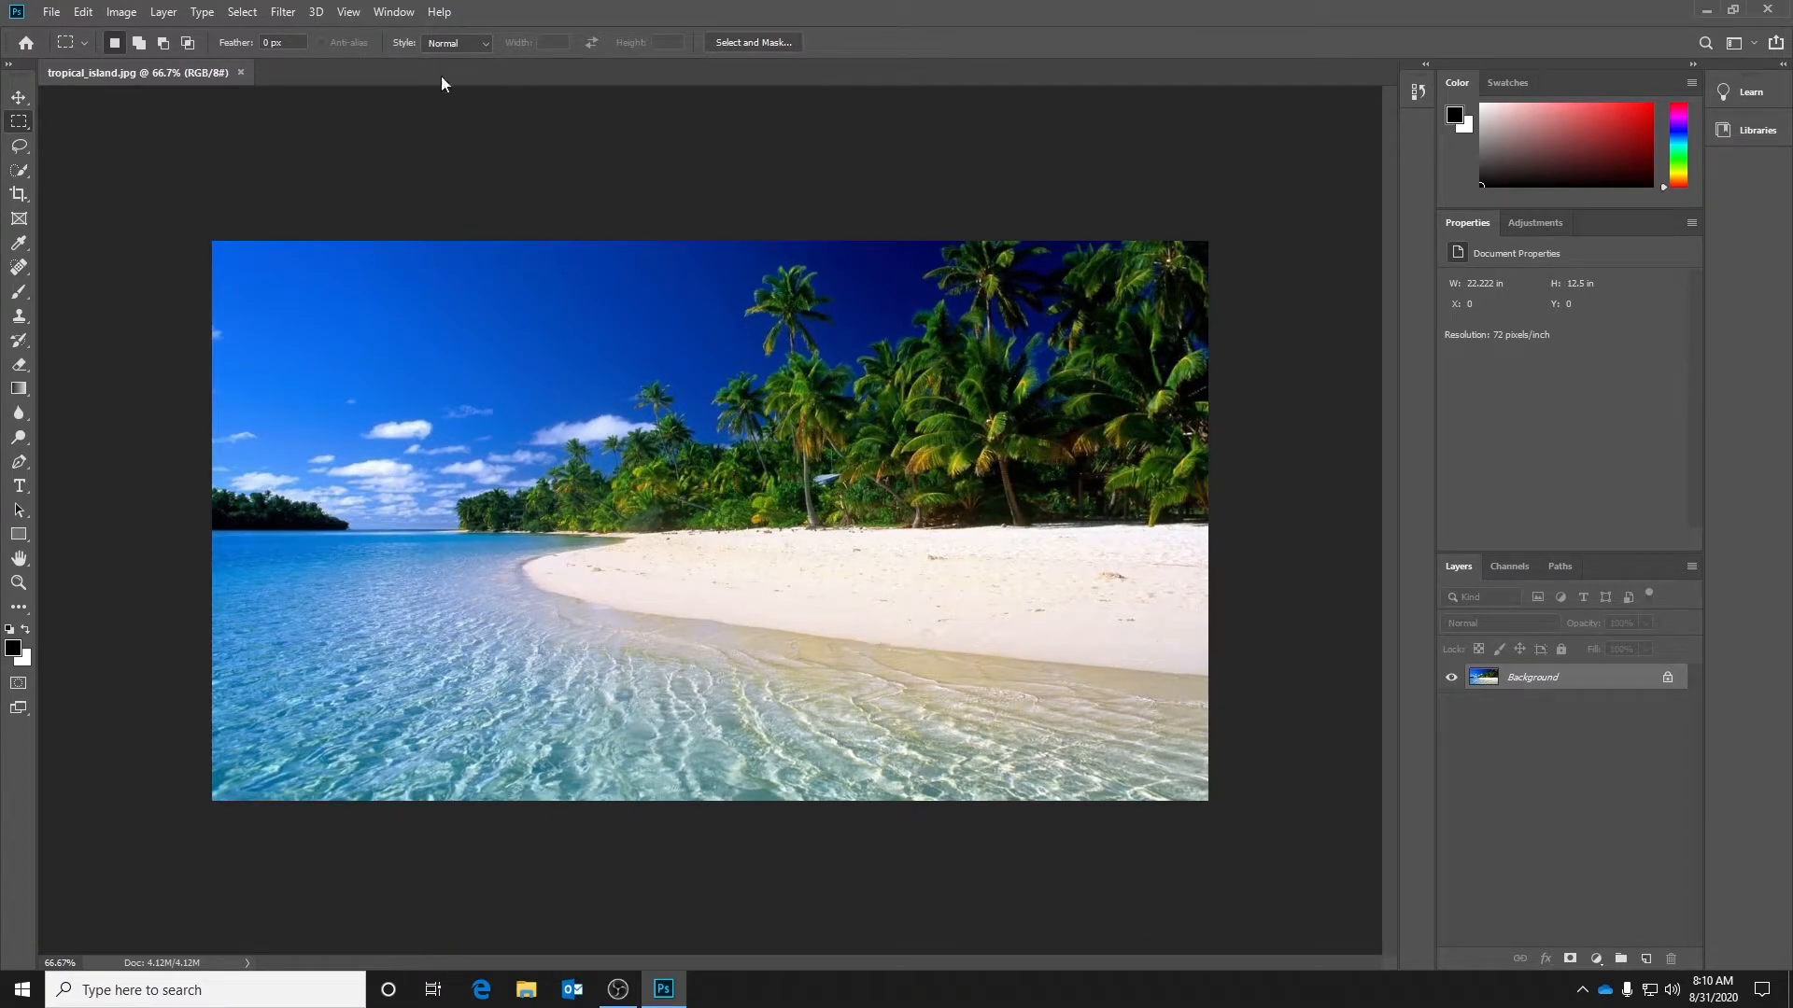
click(351, 13)
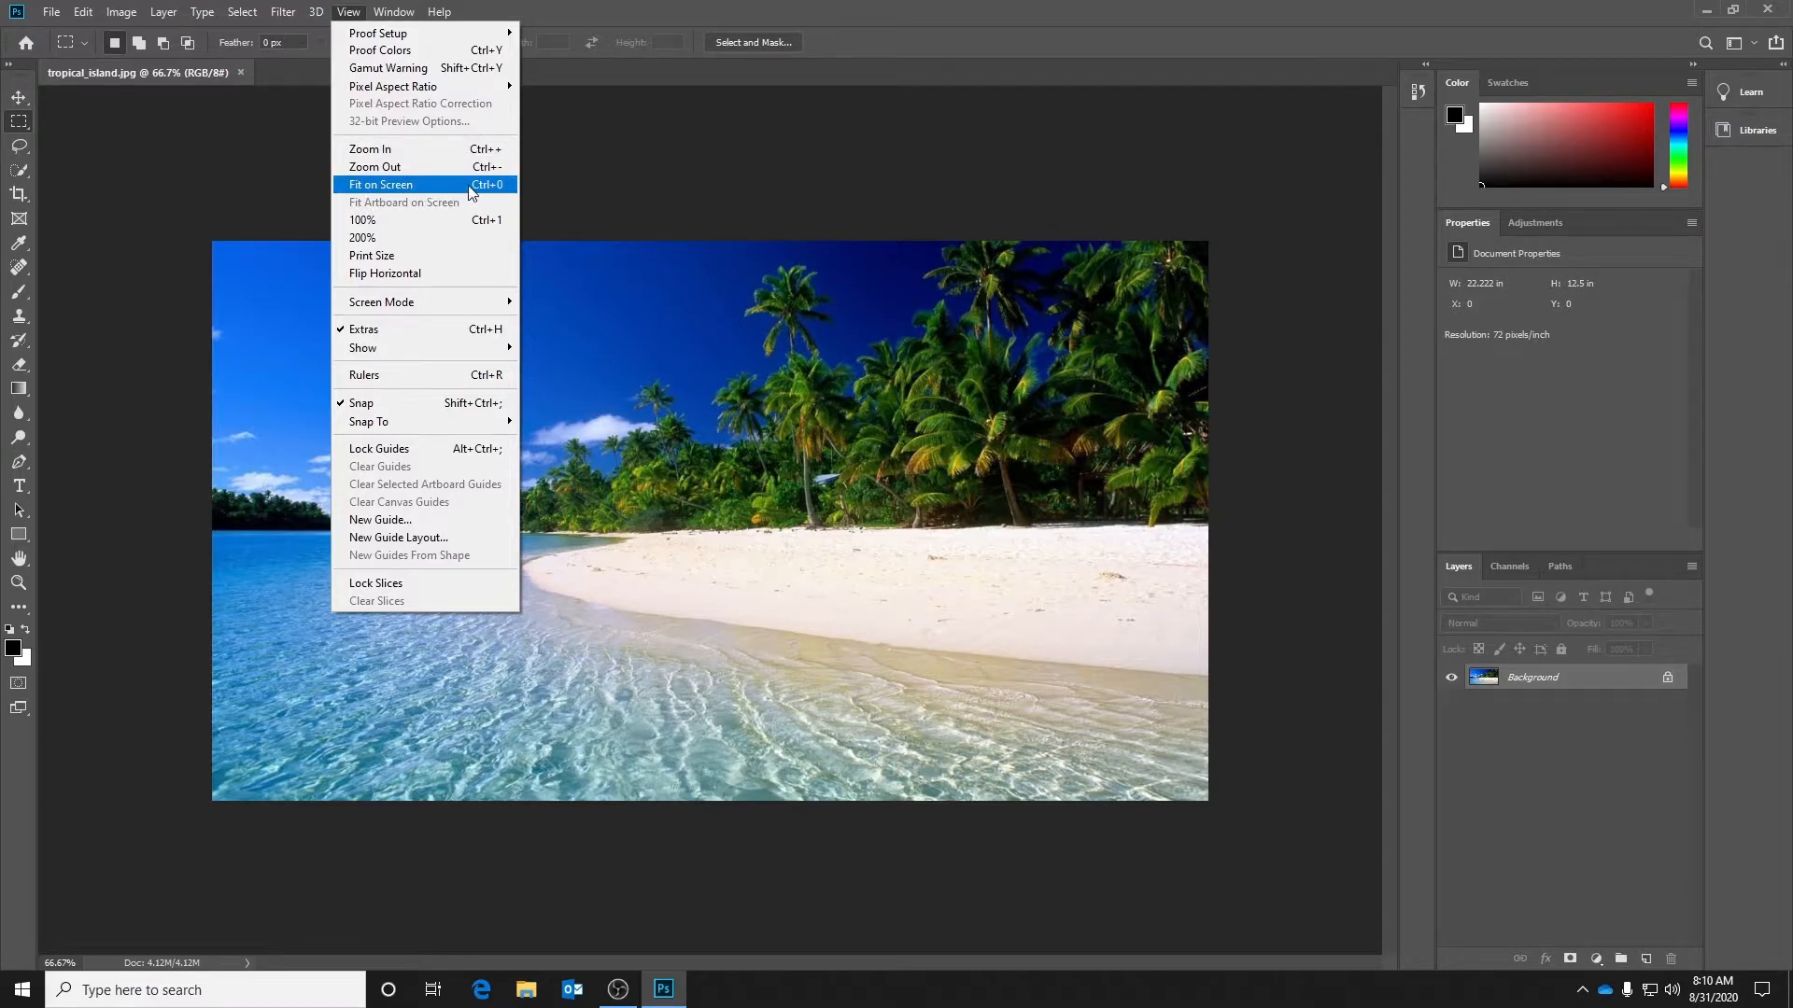
click(420, 186)
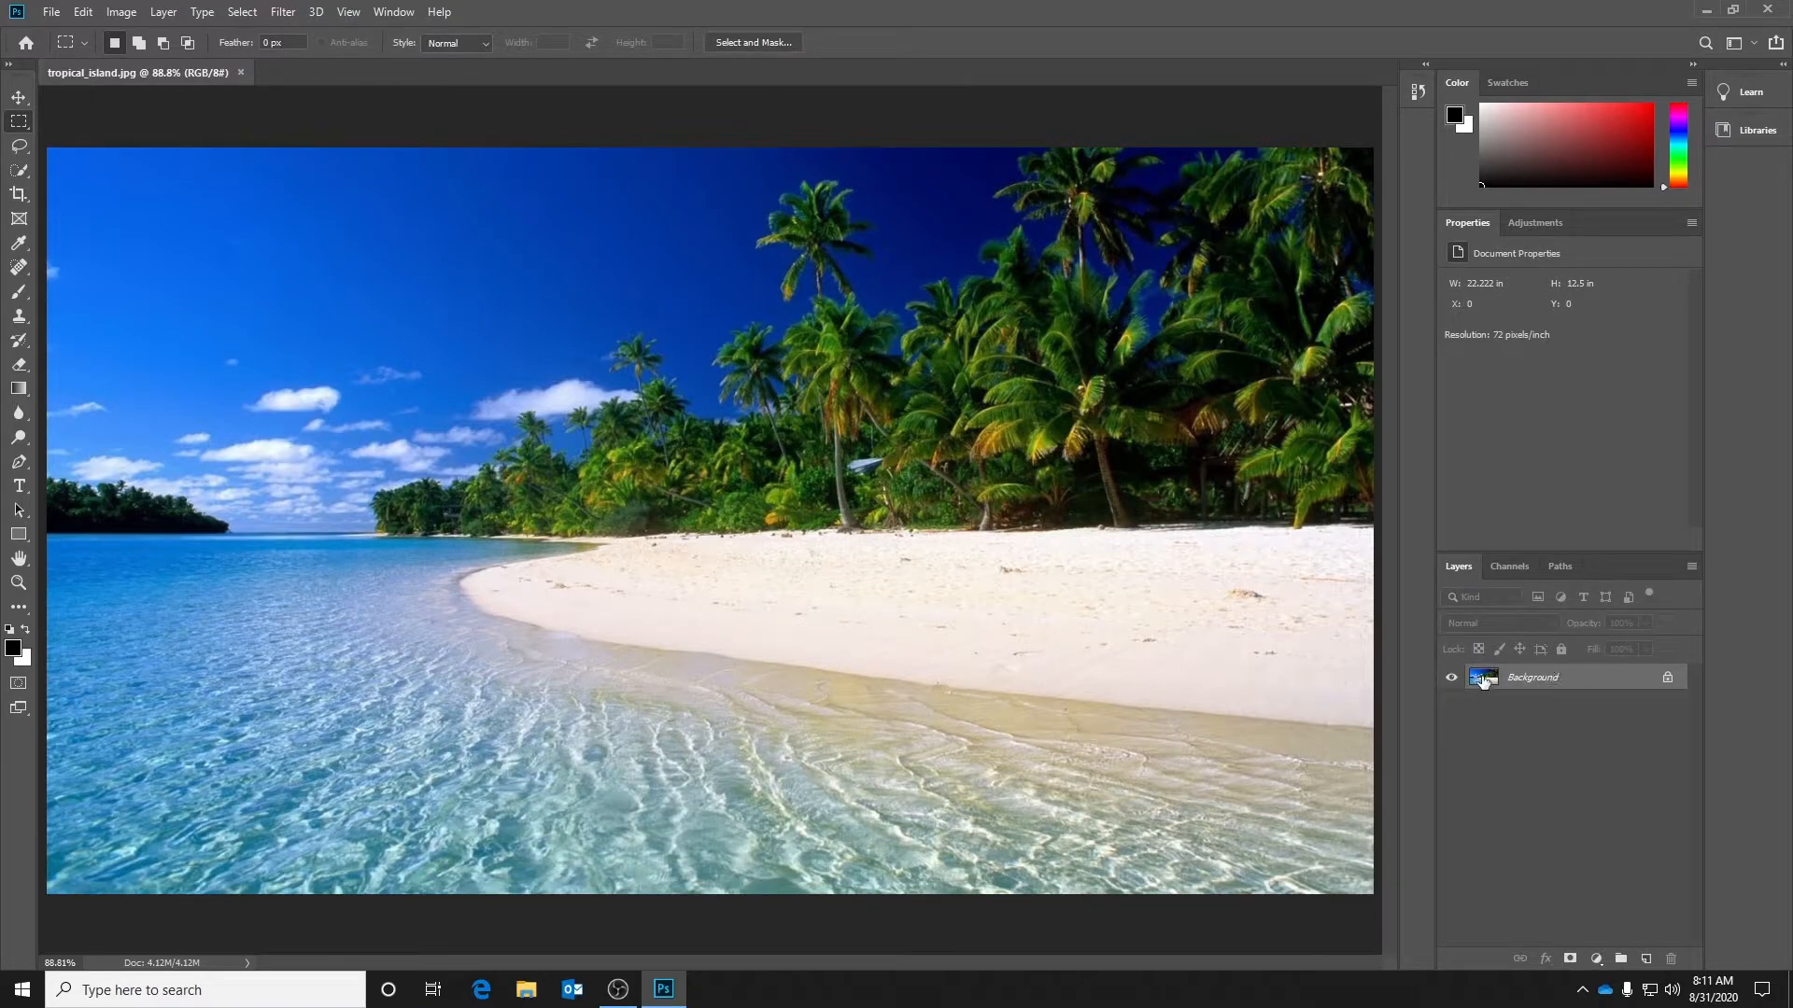
Step: Unlock the Background layer and rename it "Island Background", checking its visibility by hiding and showing it
click(1667, 679)
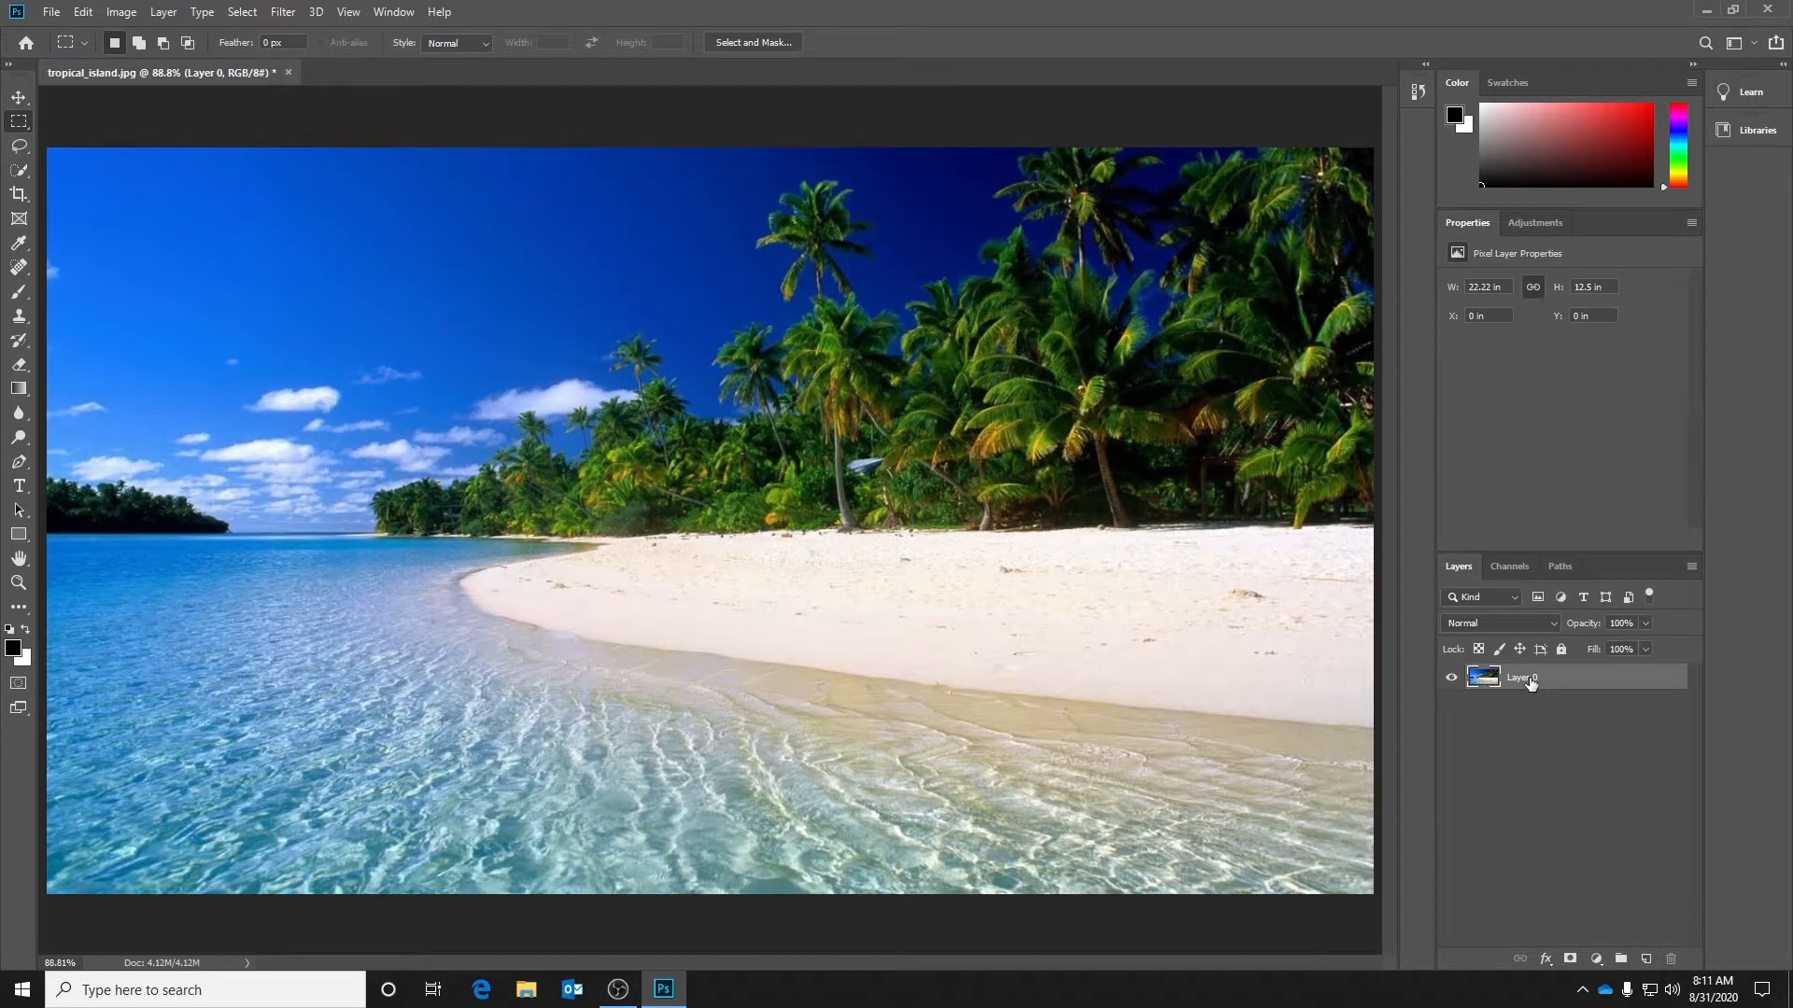
double_click(1530, 680)
text(Island Background)
key(Return)
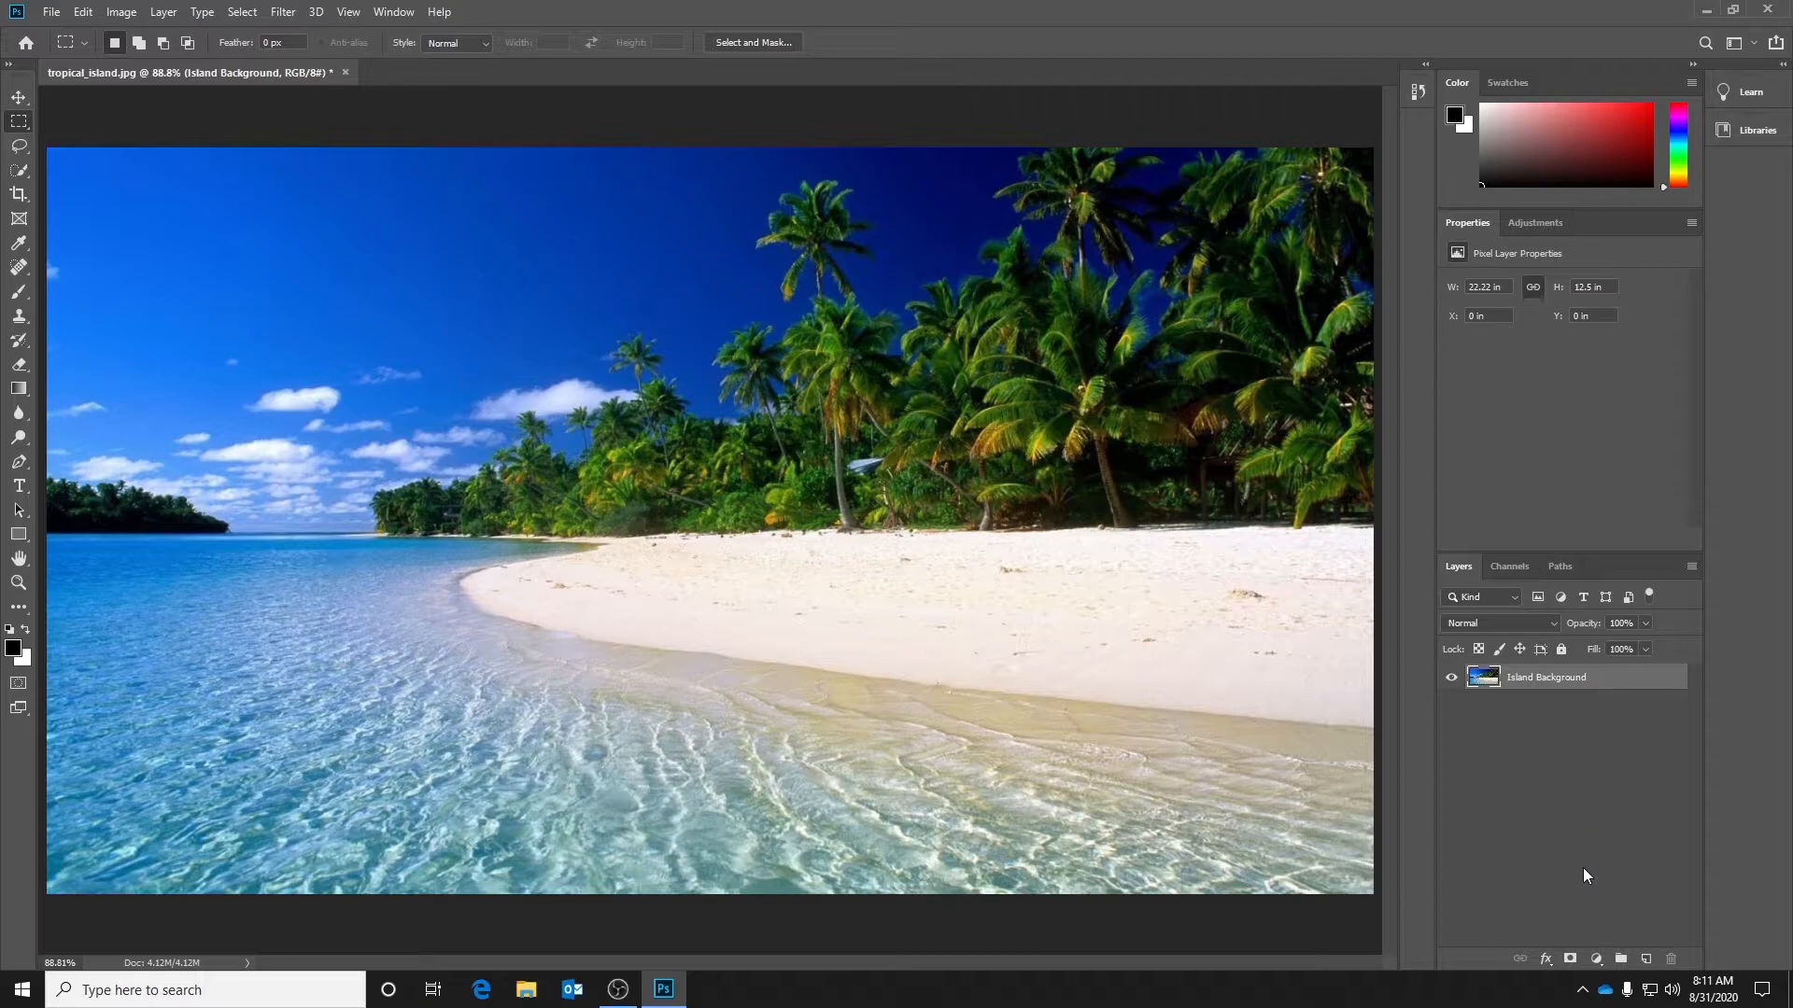
click(1451, 679)
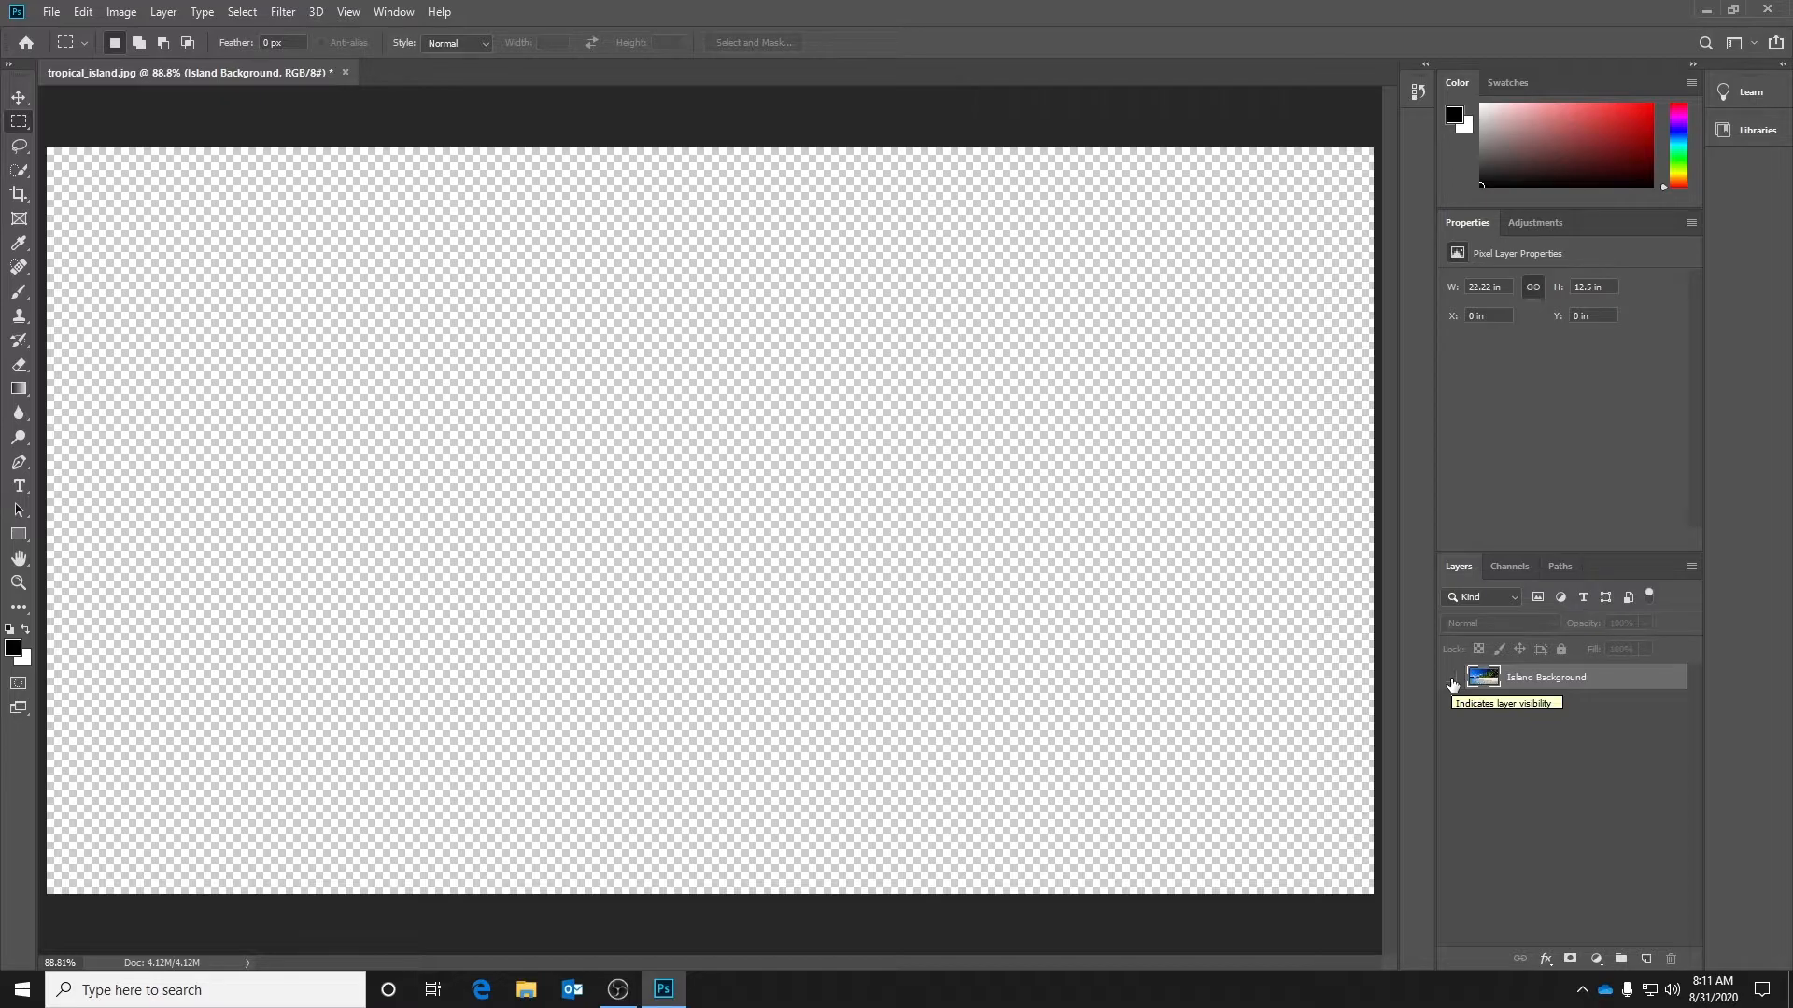
click(1451, 681)
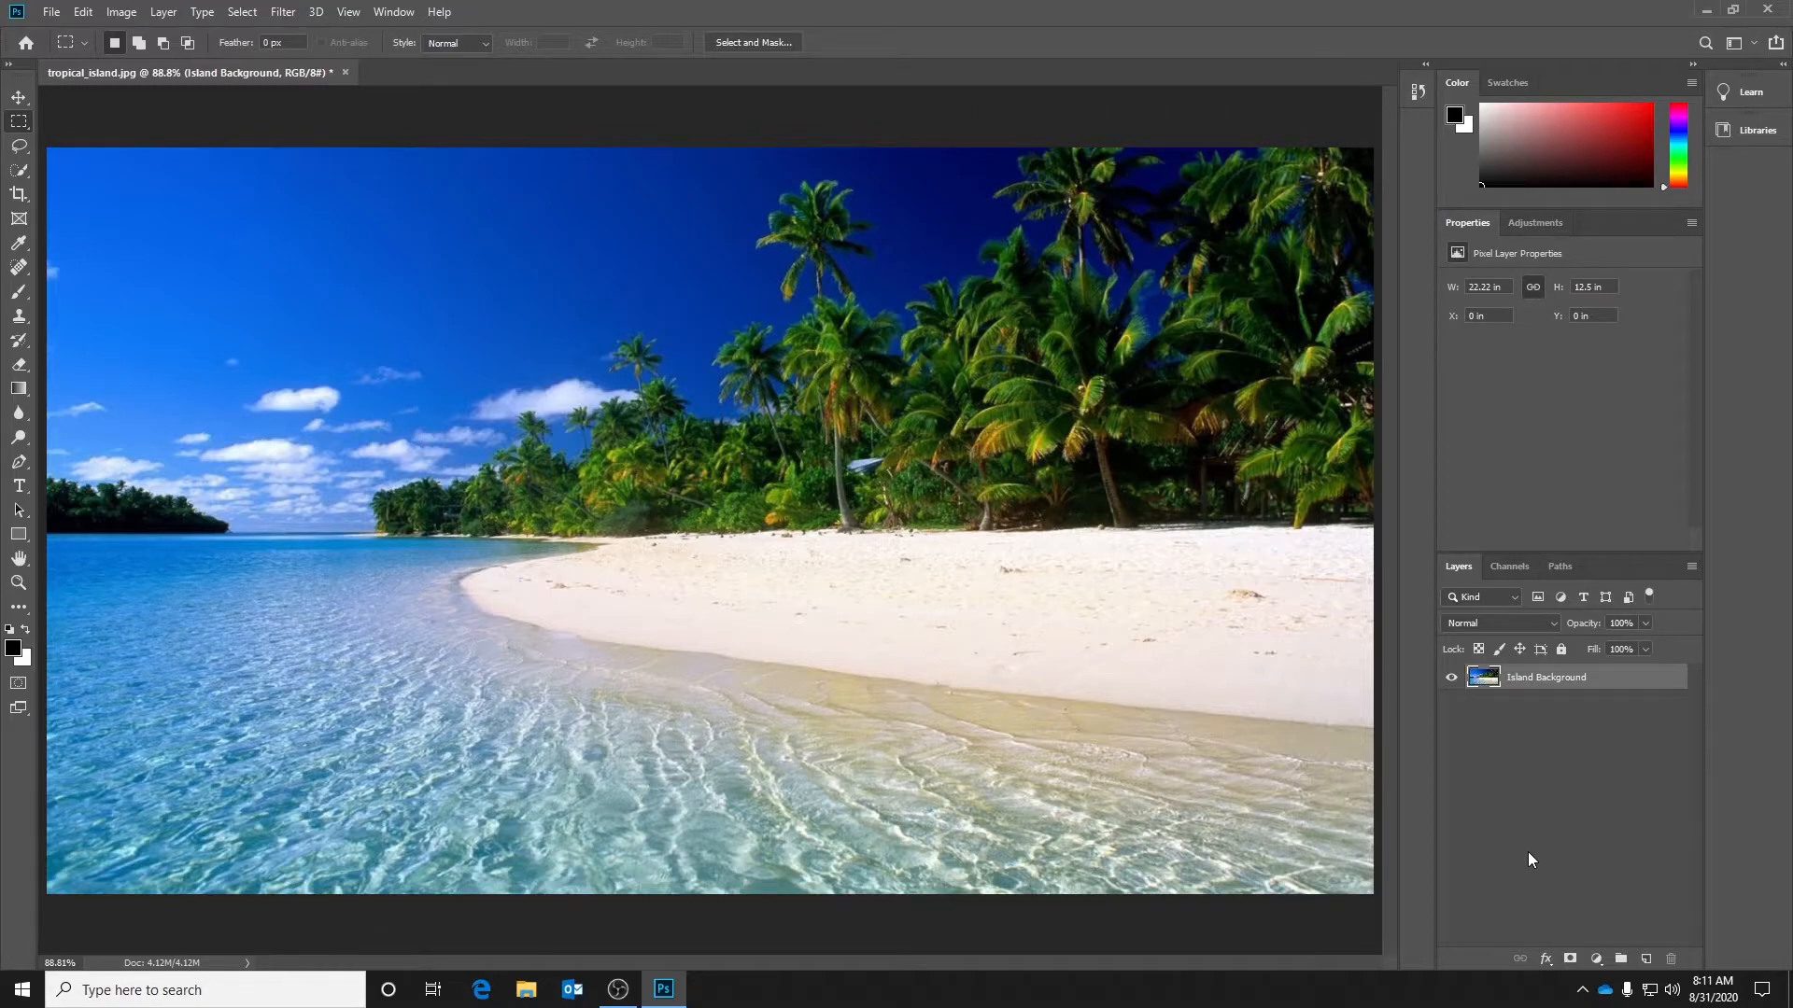
Step: Open the parrot image from the Tropical Island folder as a second document
click(53, 15)
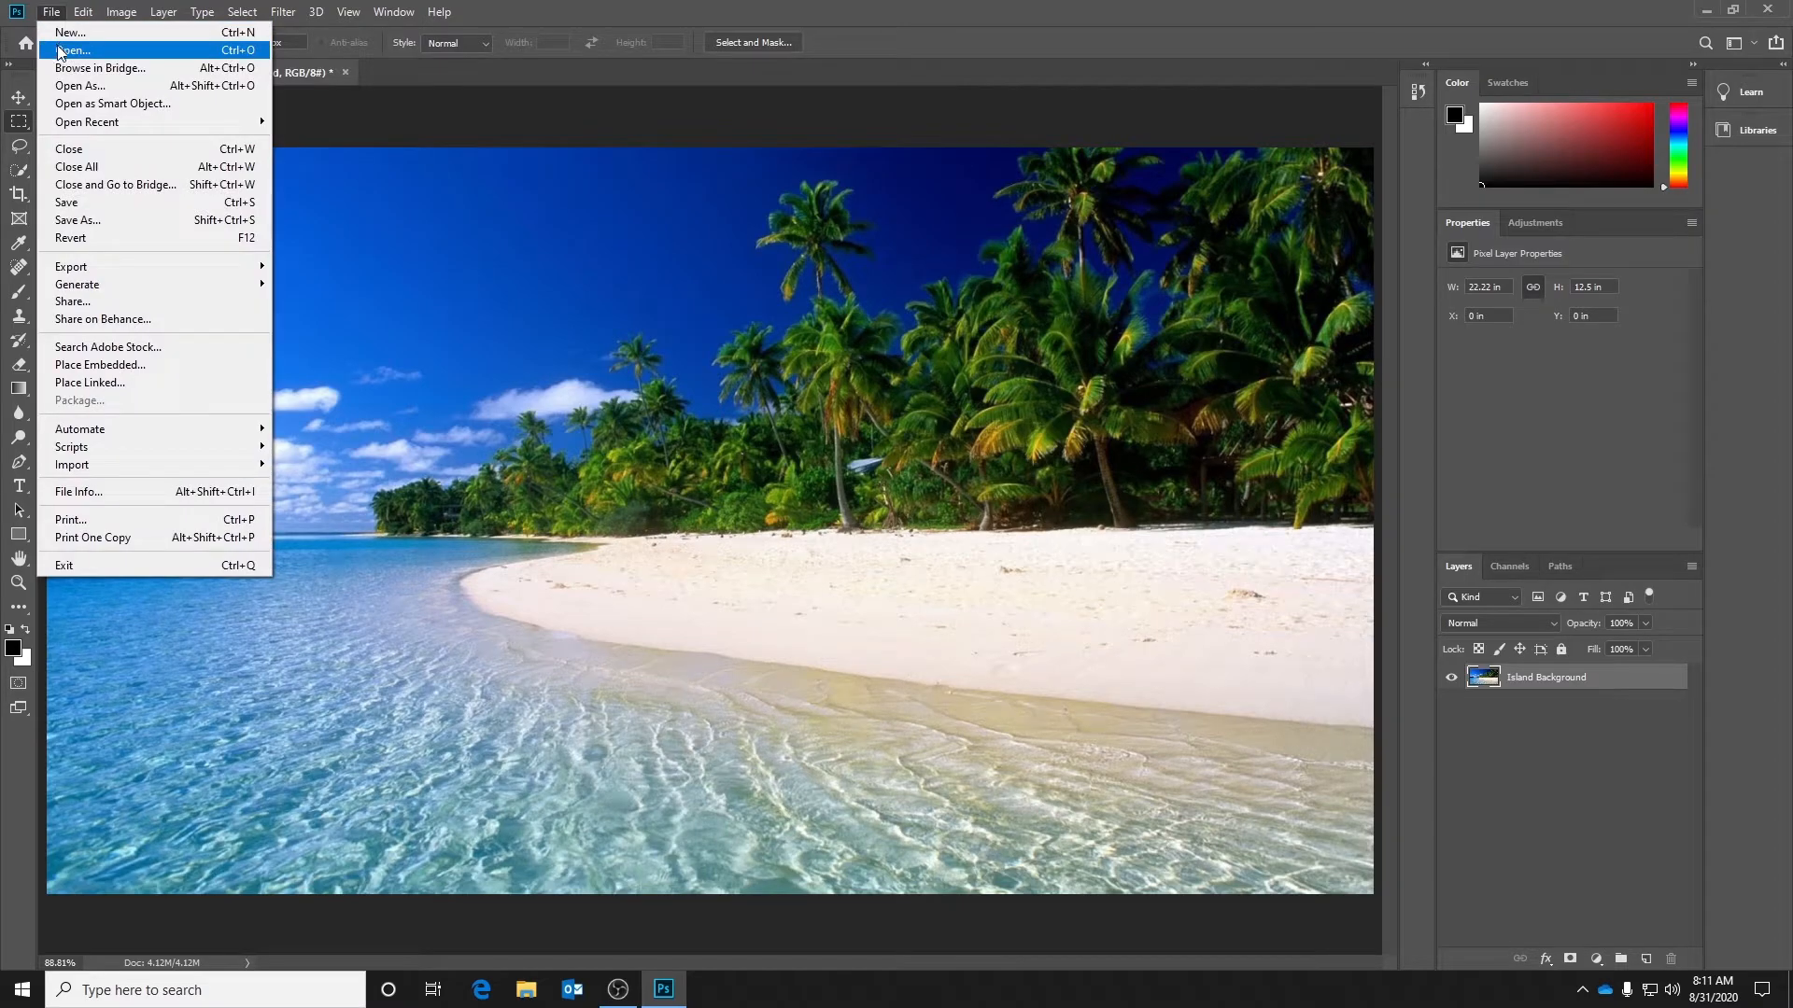
click(60, 53)
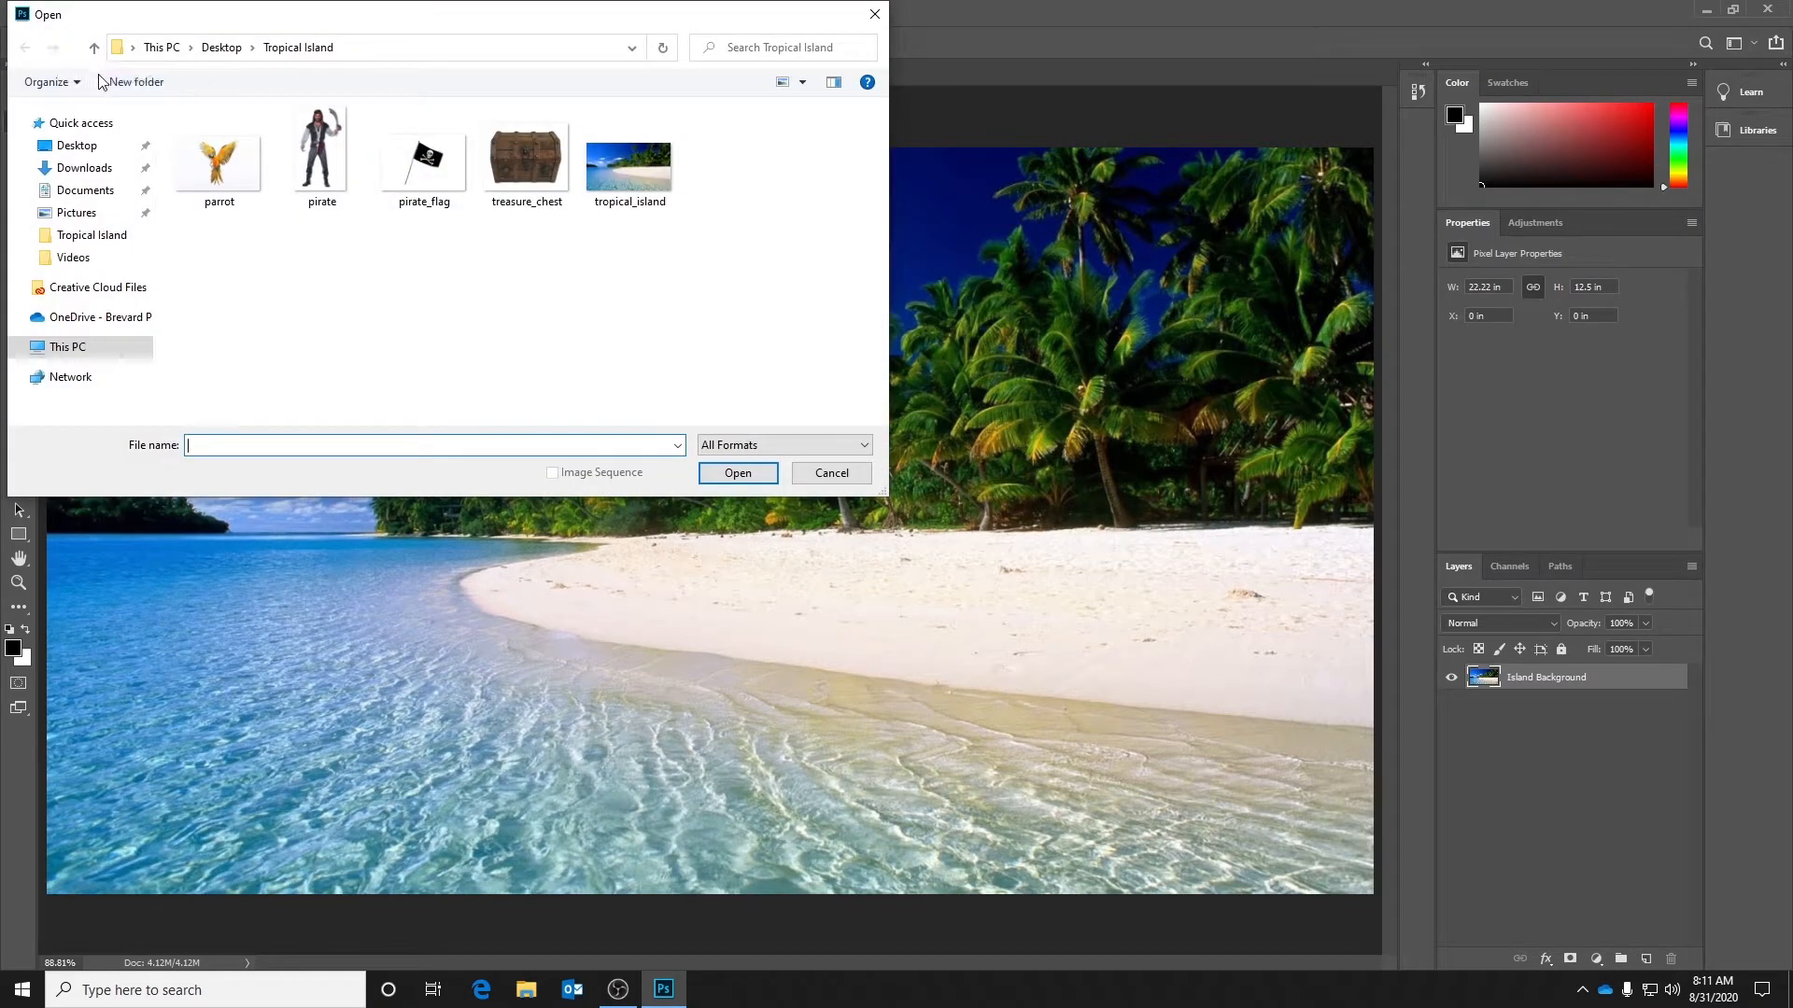
click(217, 172)
click(736, 473)
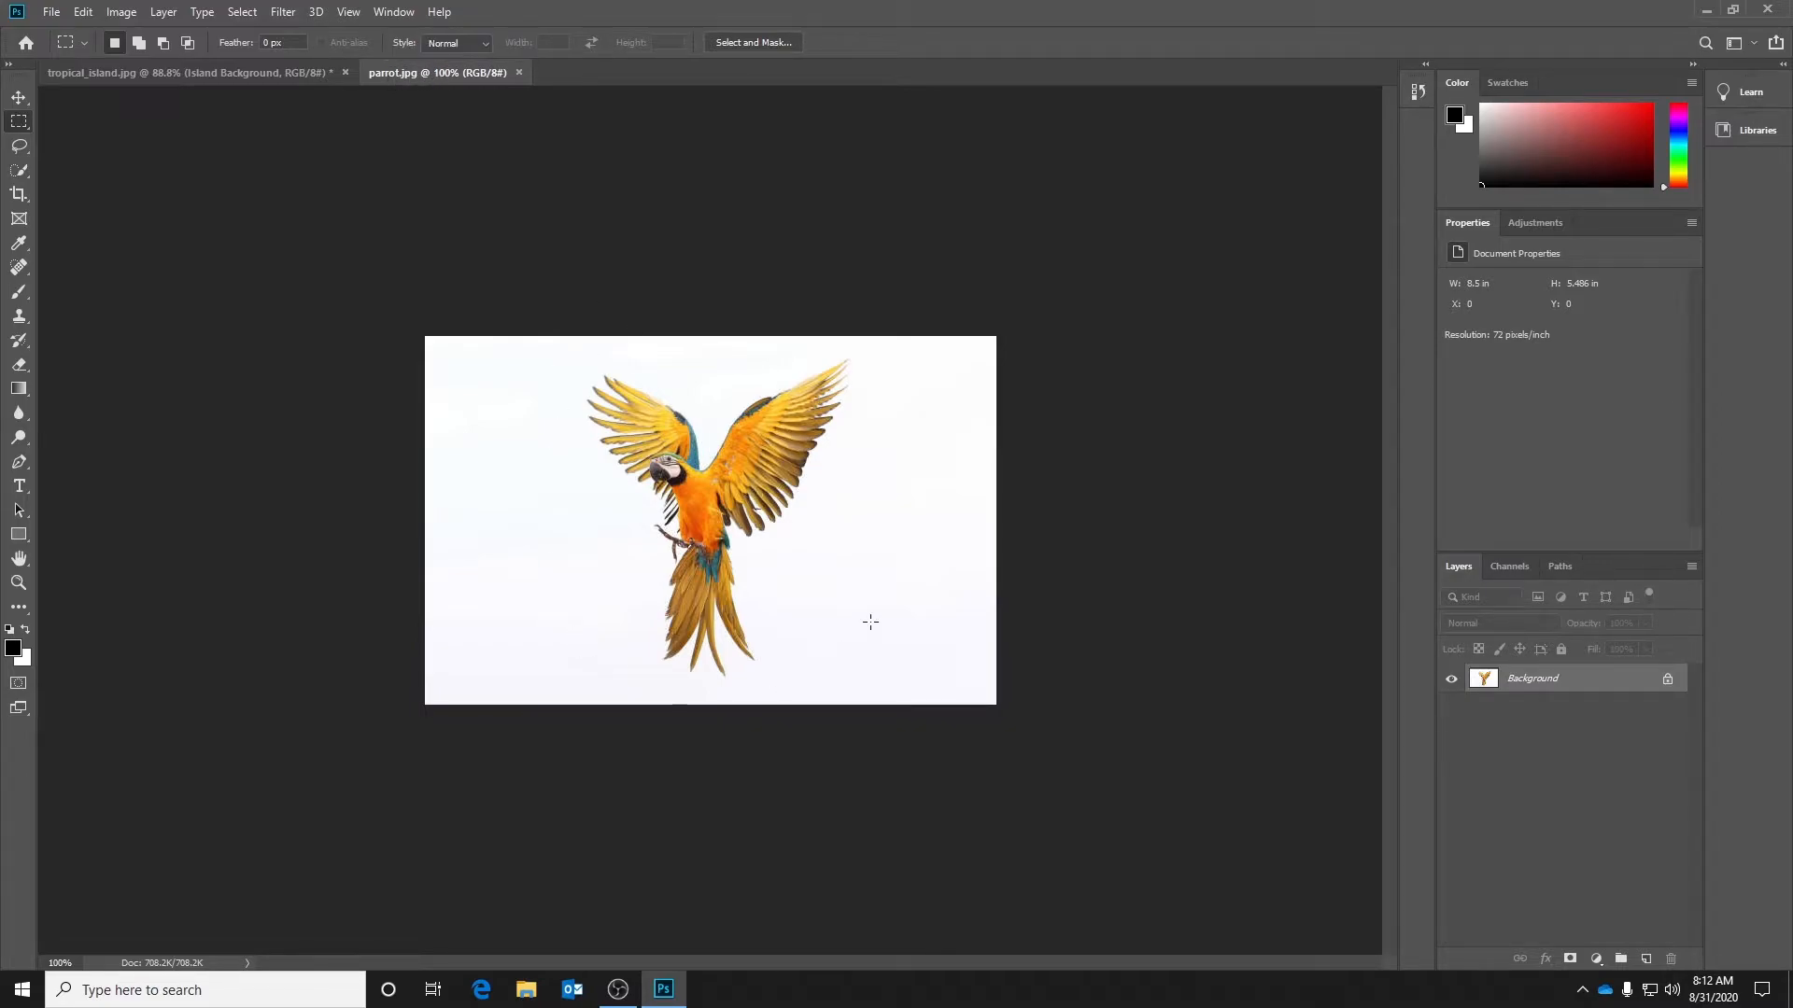
Step: Switch between the island and parrot documents and float parrot.jpg in its own window over the island image
click(183, 73)
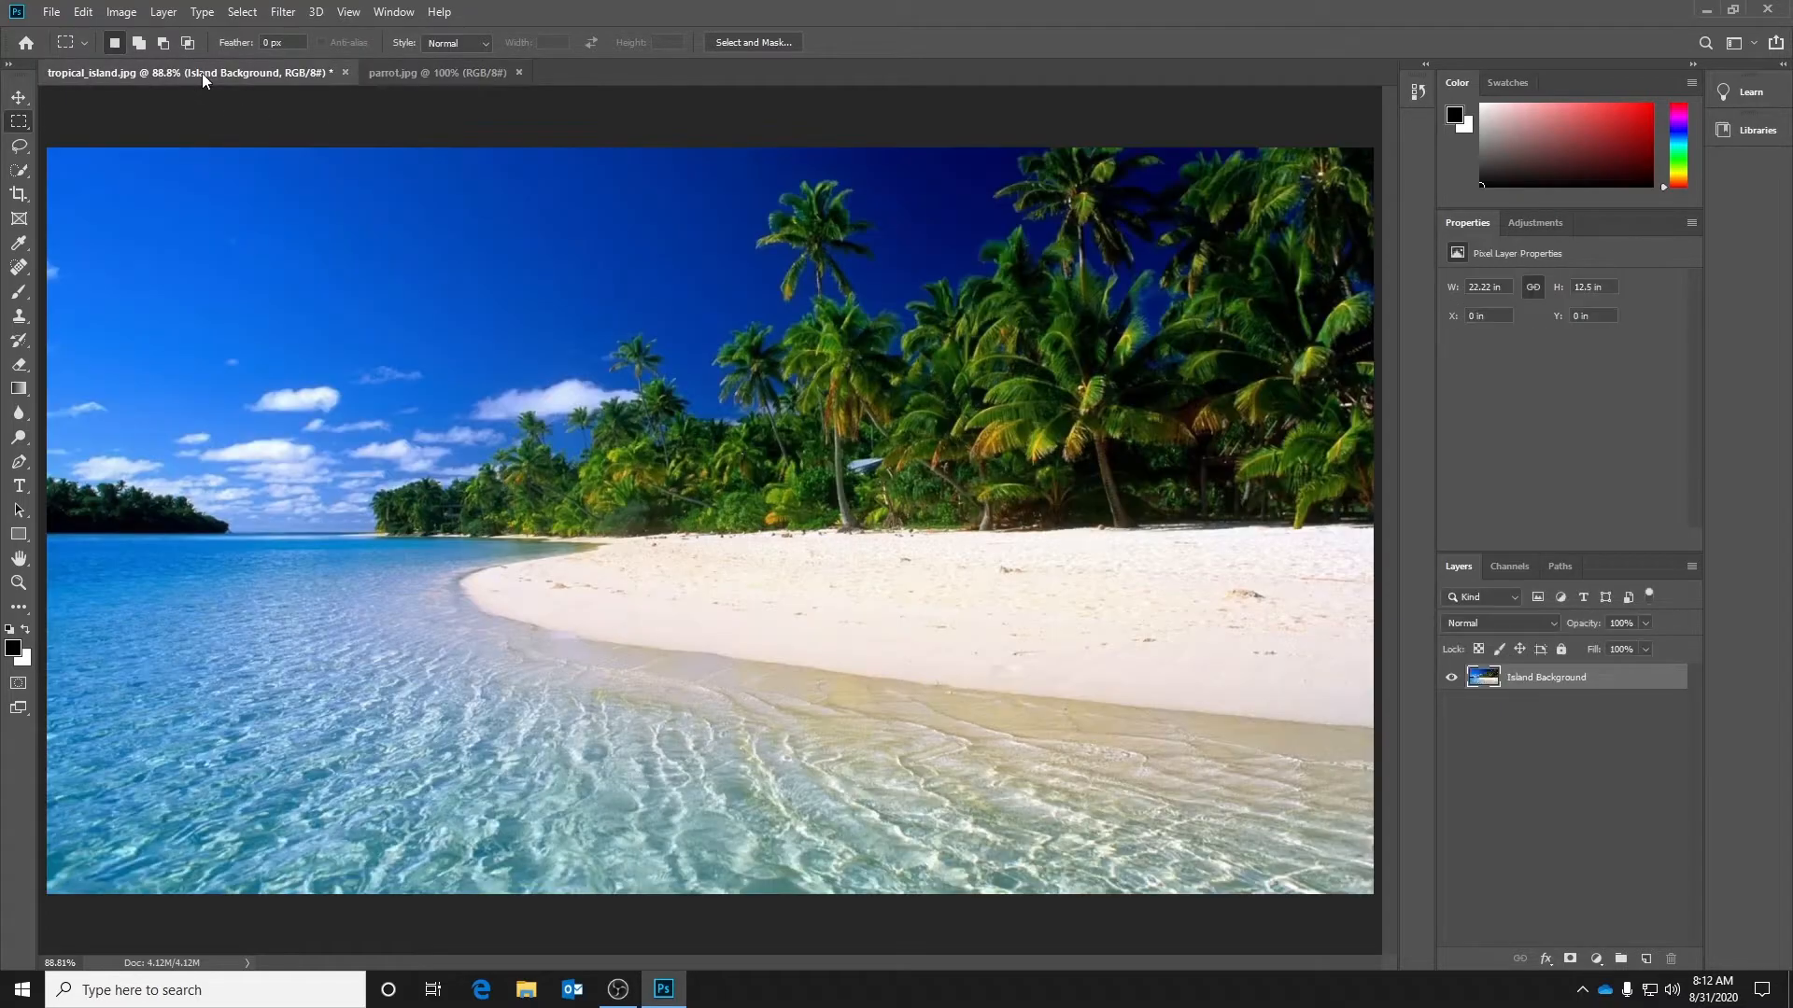
click(422, 72)
click(244, 74)
click(434, 75)
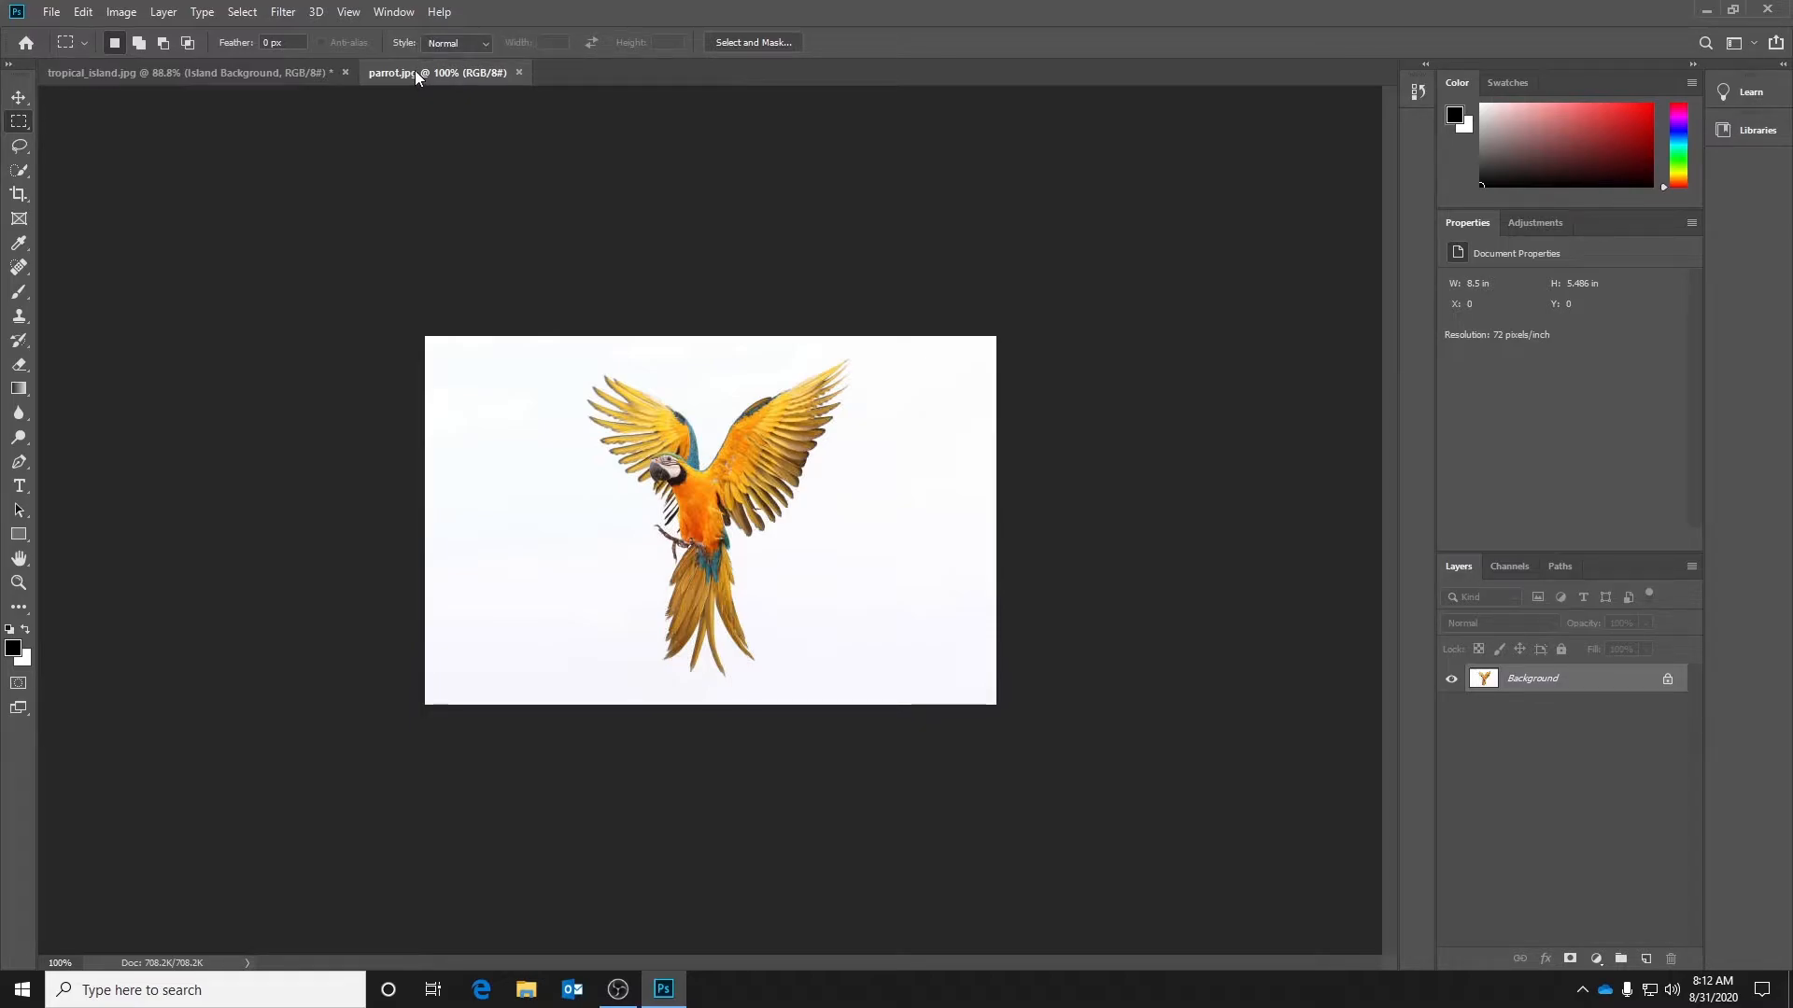
drag(416, 72, 349, 339)
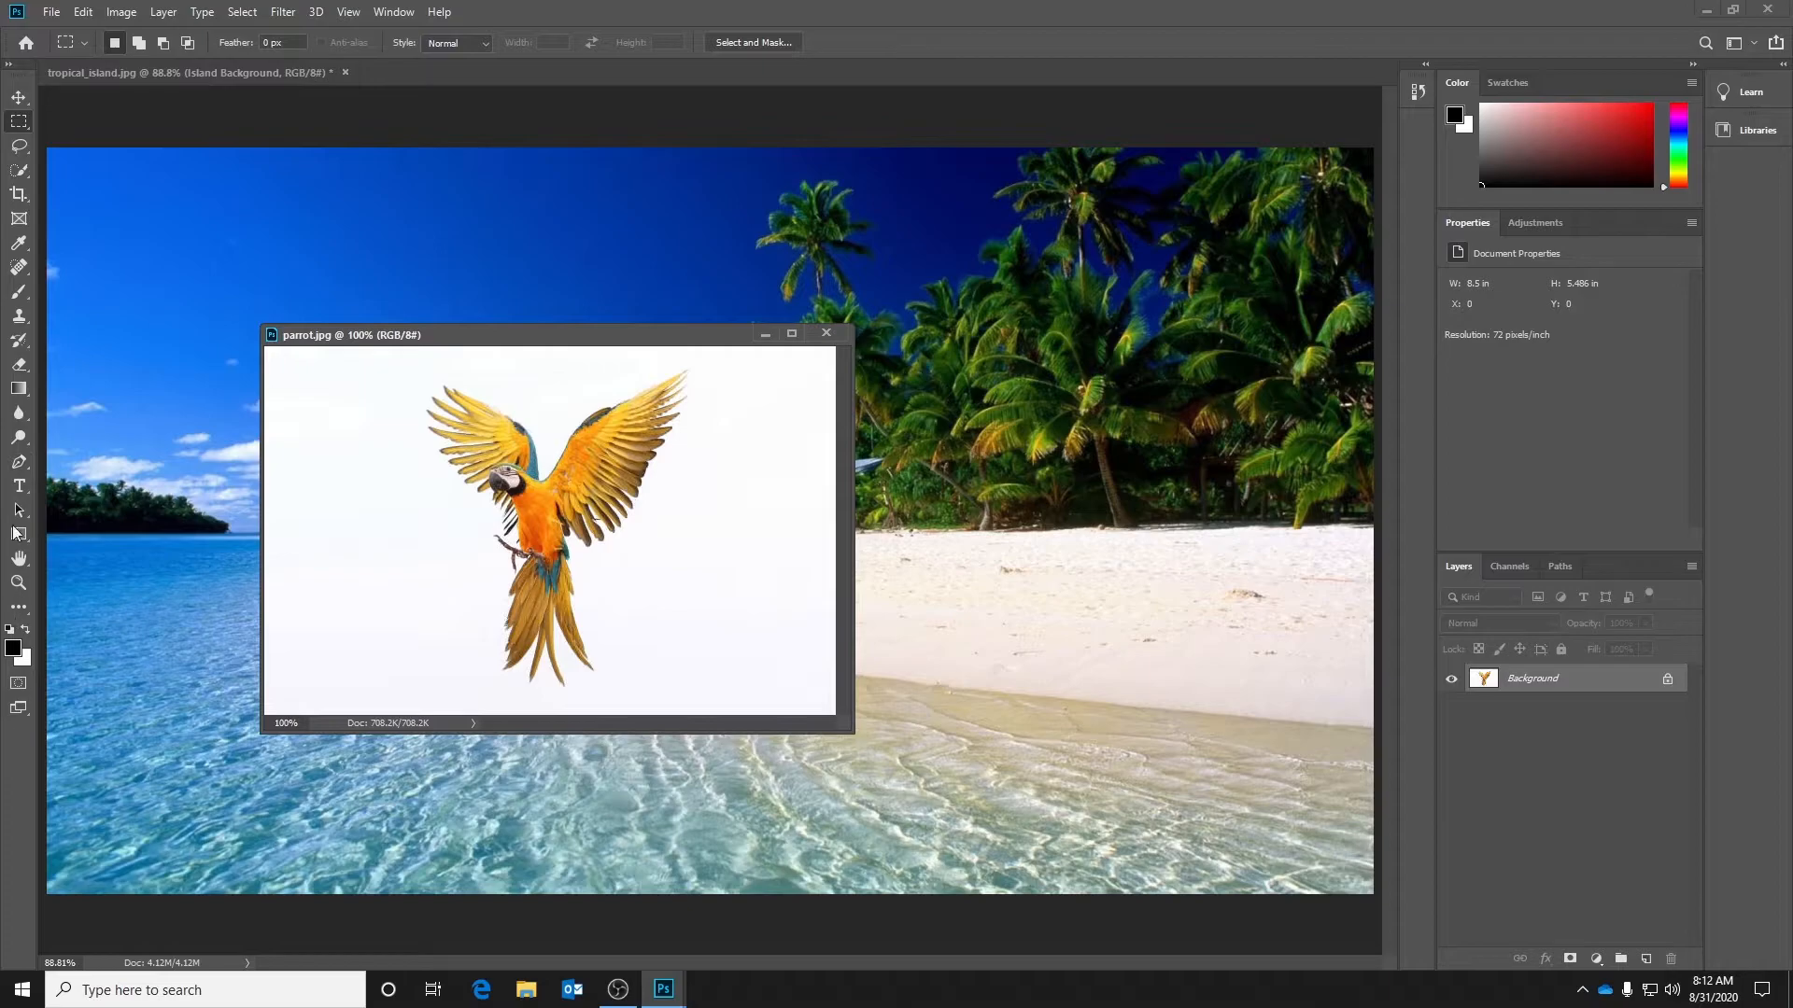
Step: Draw a loose freehand selection around the parrot with the Lasso Tool and deselect it
click(16, 148)
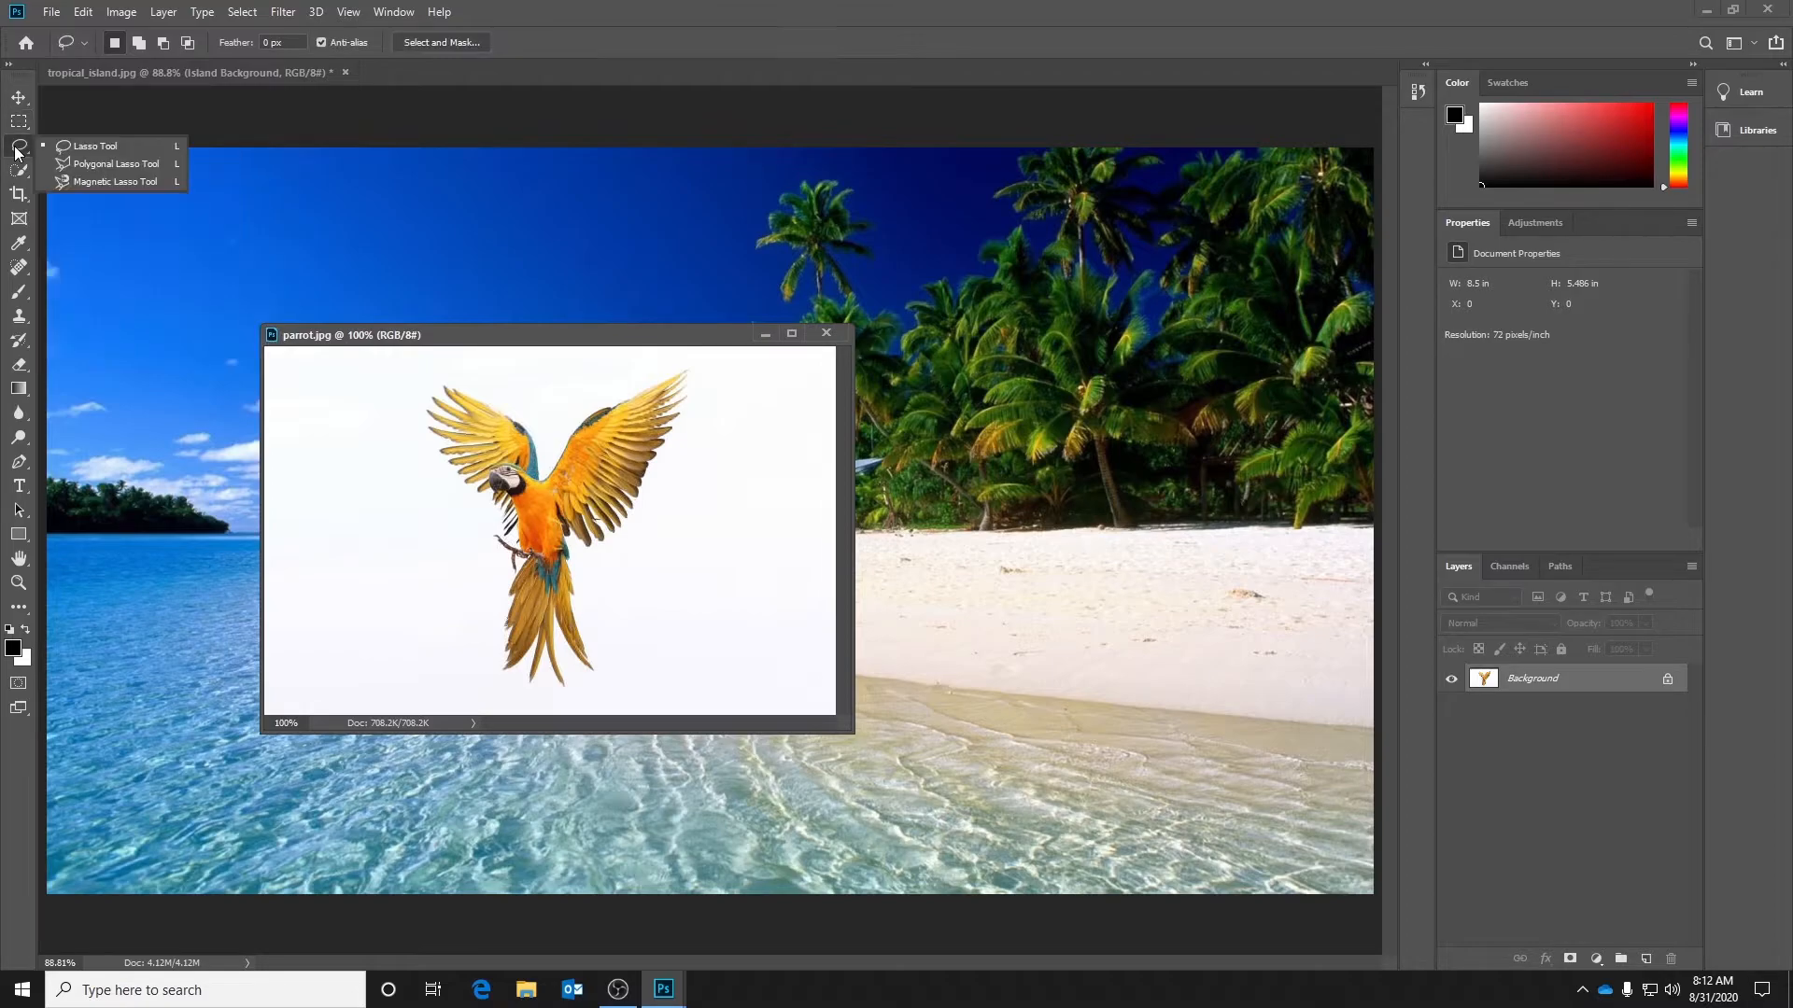
click(127, 146)
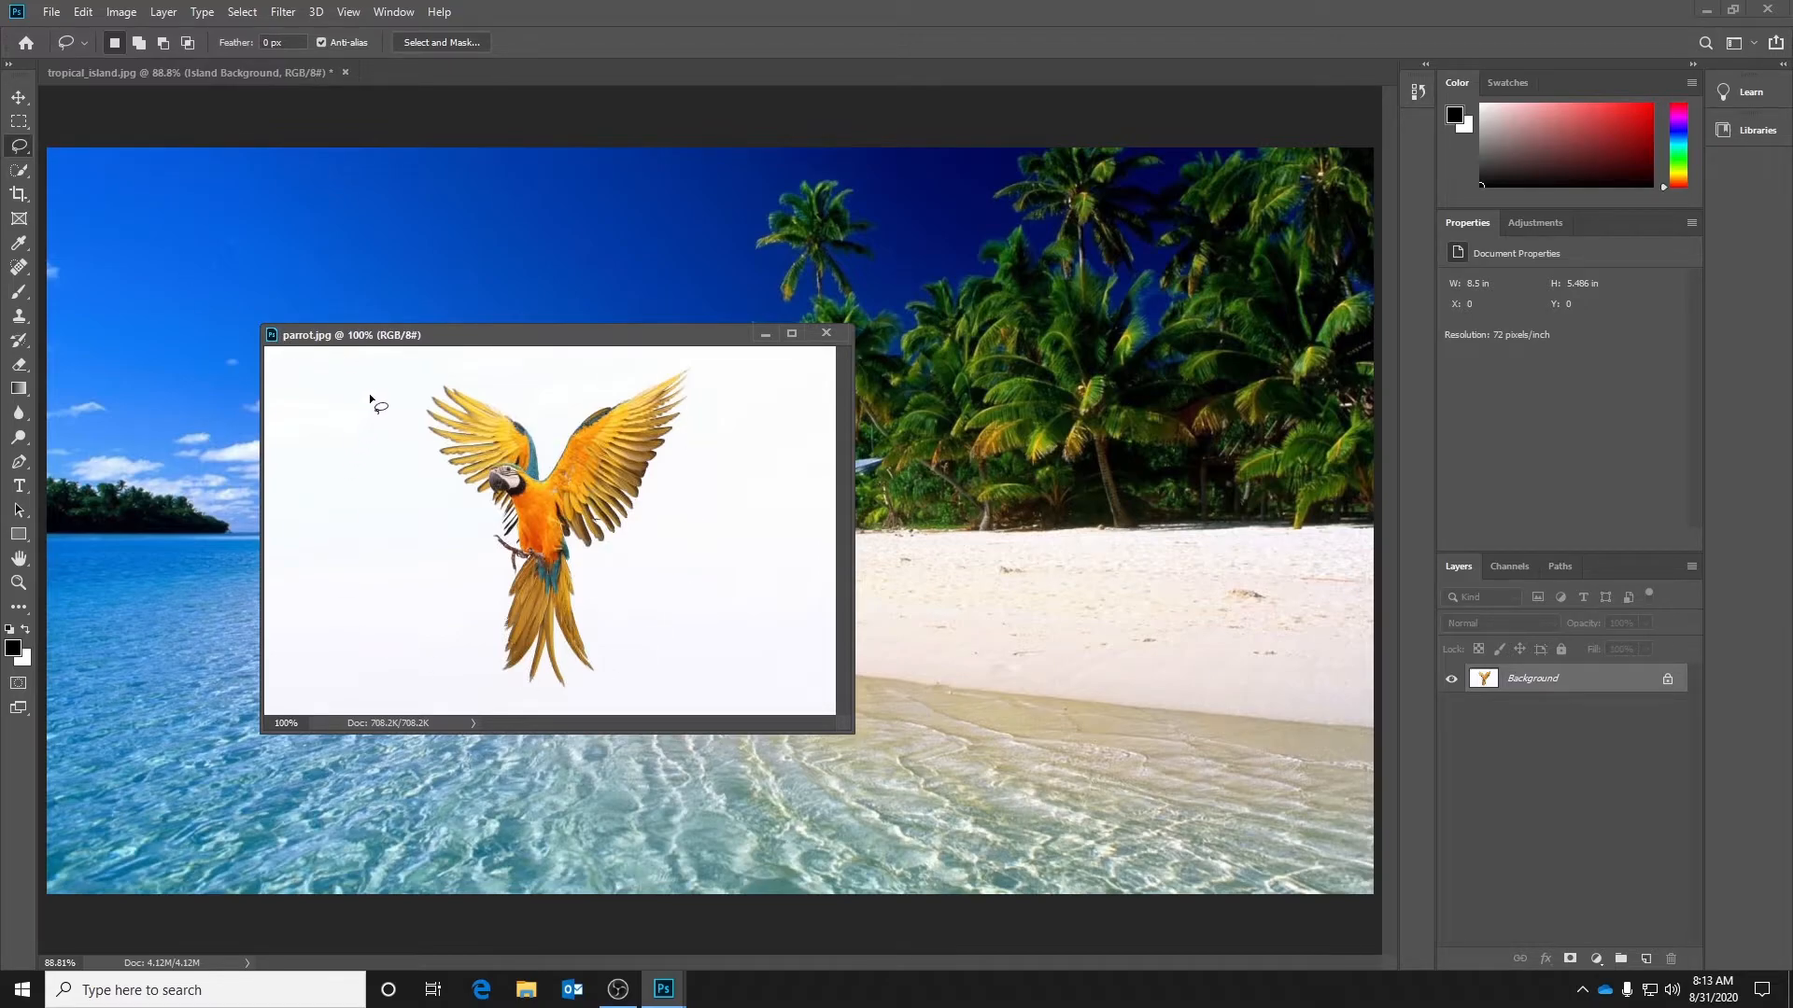
mouse_move(403, 360)
mouse_down()
mouse_move(701, 356)
mouse_move(737, 482)
mouse_move(727, 579)
mouse_move(692, 653)
mouse_move(647, 688)
mouse_move(509, 706)
mouse_move(444, 680)
mouse_up()
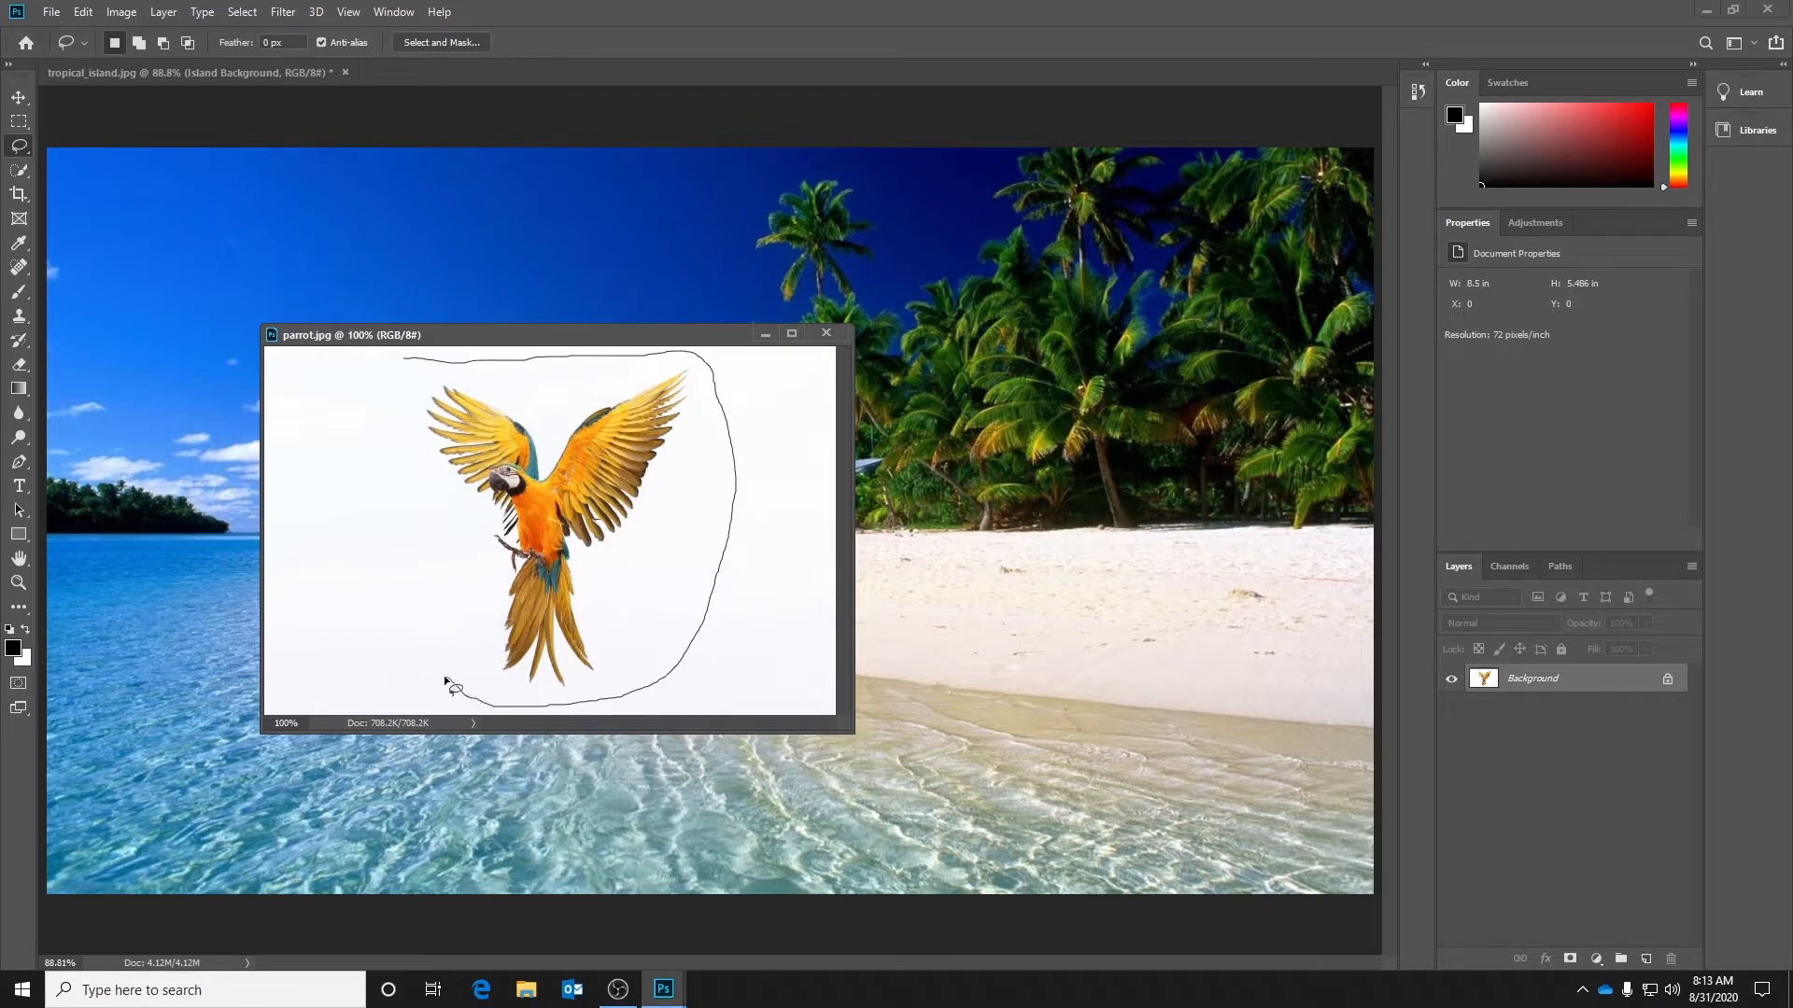
mouse_move(381, 488)
mouse_down()
mouse_move(381, 411)
mouse_move(411, 362)
mouse_up()
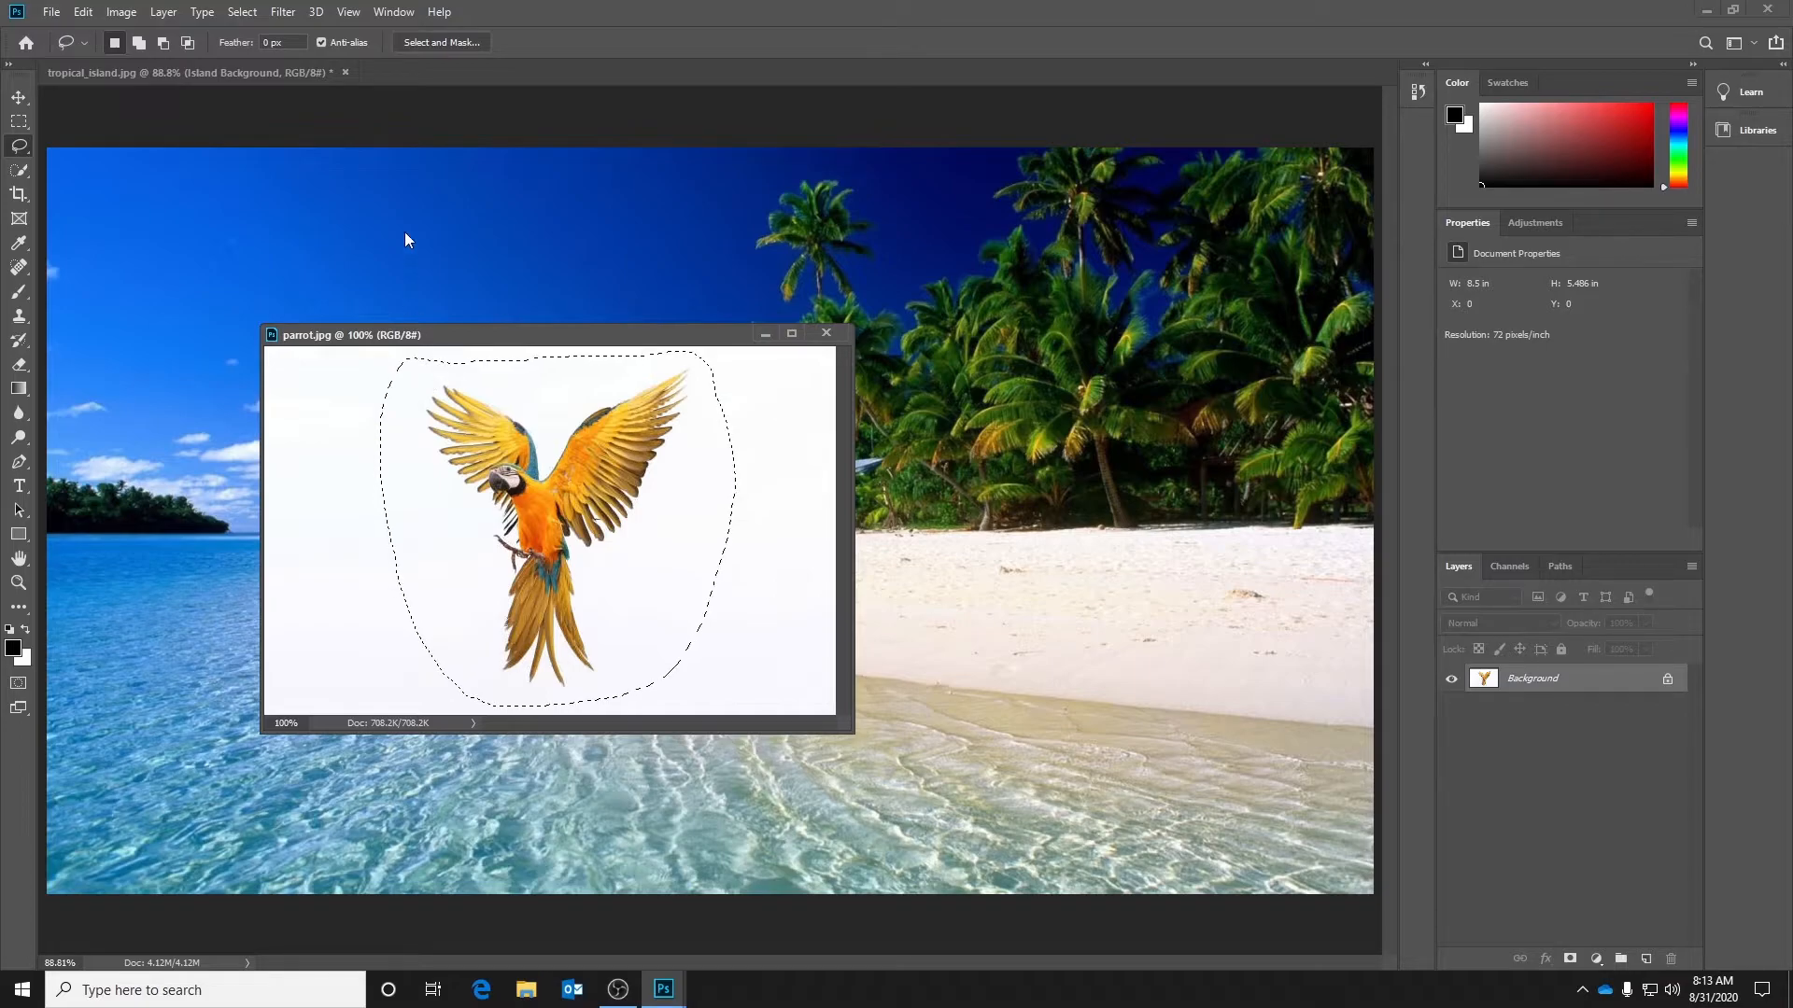
click(242, 13)
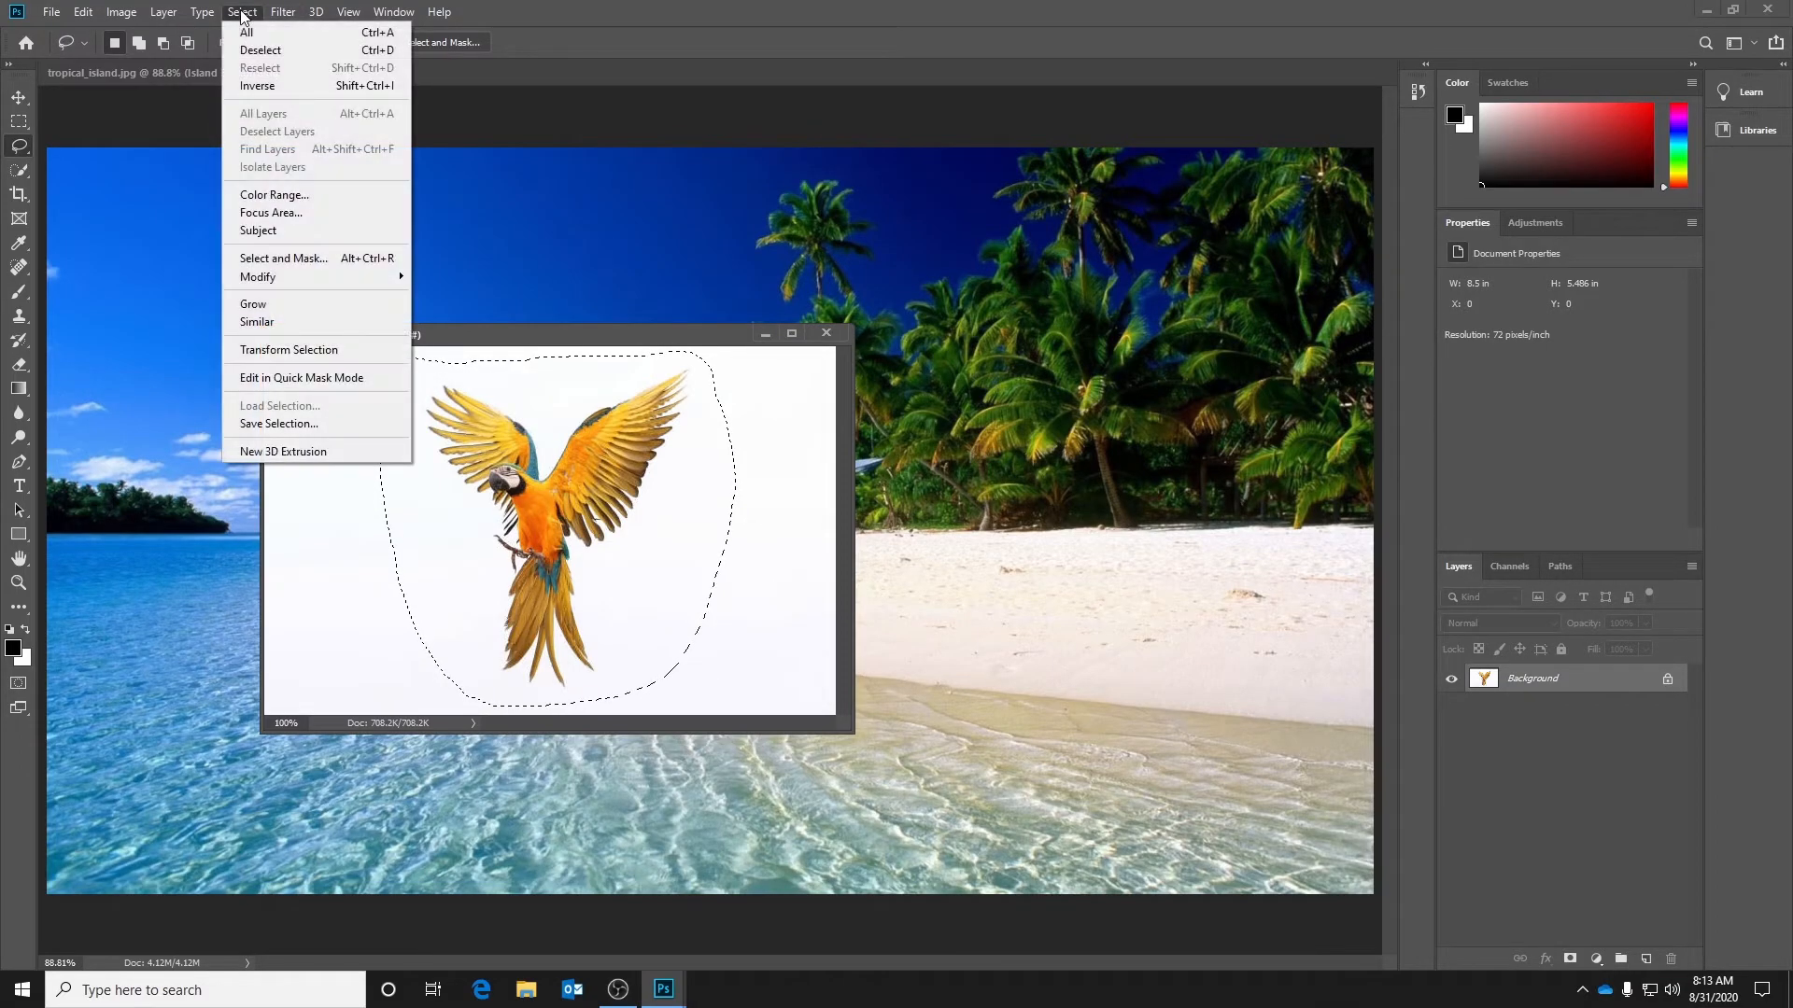
click(261, 52)
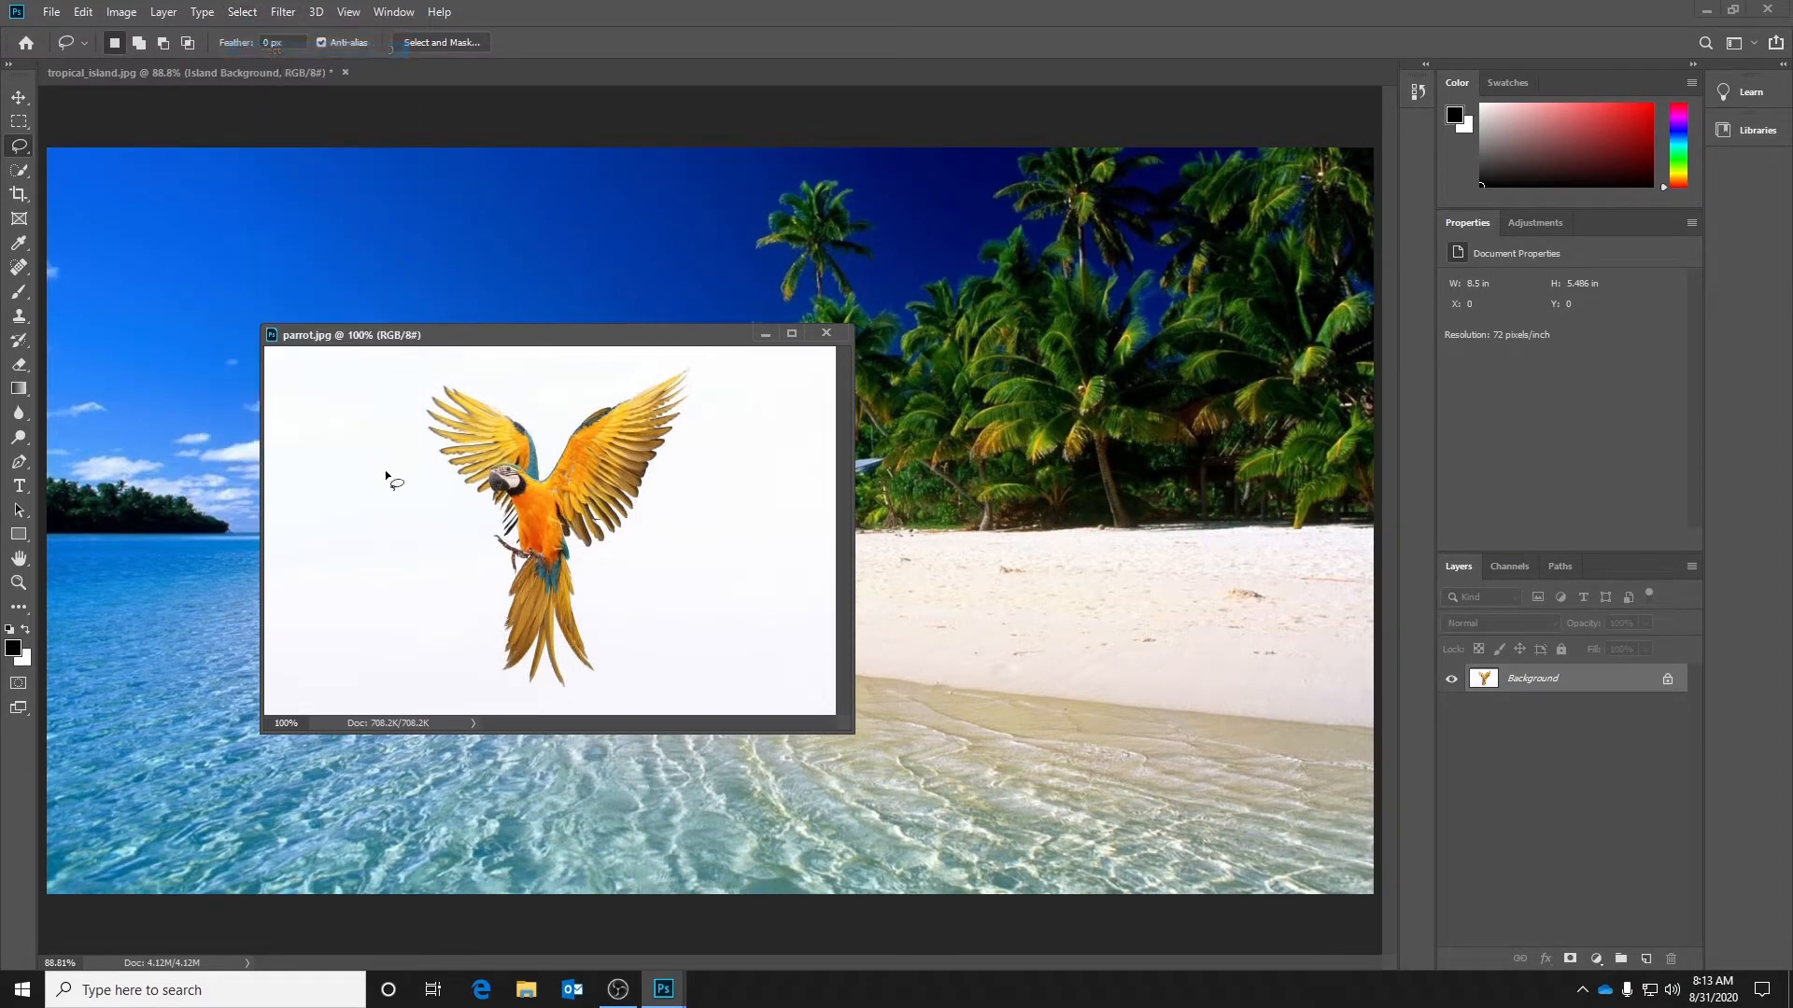
Step: Select the parrot with a loose freehand outline using the Lasso Tool, keeping a margin of white around it
mouse_move(404, 361)
mouse_down()
mouse_move(672, 361)
mouse_move(740, 394)
mouse_move(732, 546)
mouse_move(692, 657)
mouse_up()
mouse_move(552, 710)
mouse_down()
mouse_move(499, 708)
mouse_move(412, 652)
mouse_move(382, 452)
mouse_up()
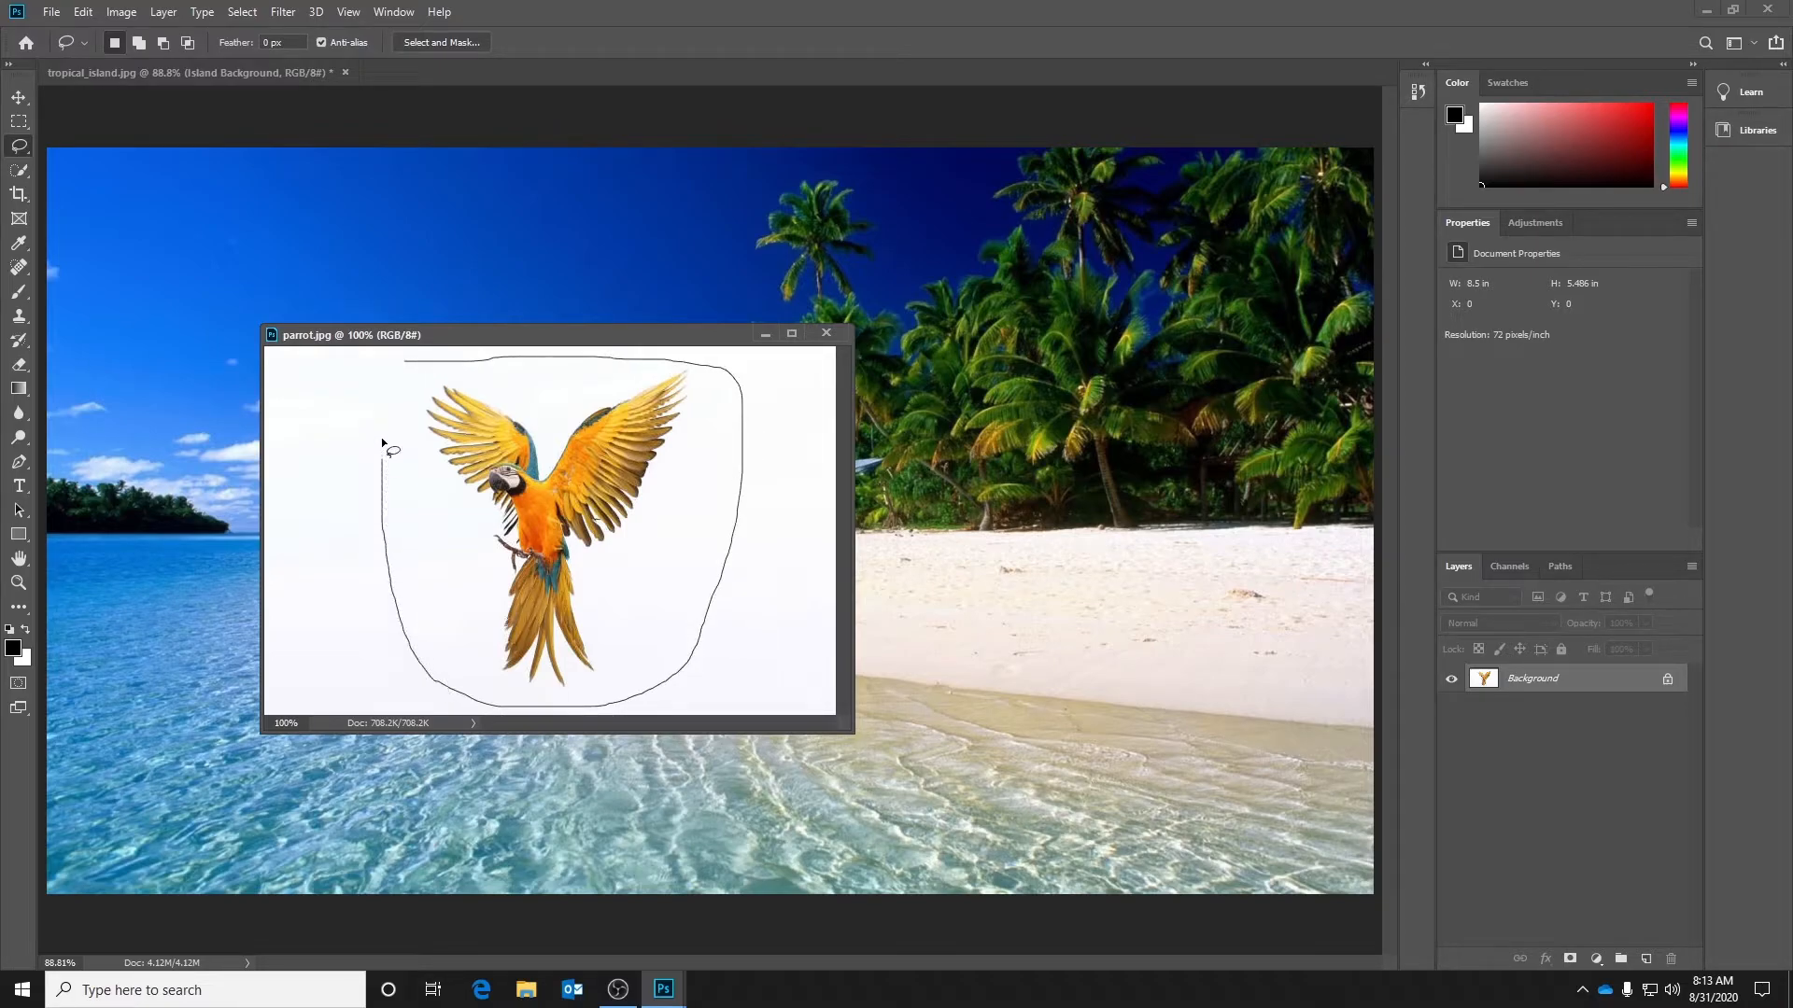
drag(409, 362, 412, 357)
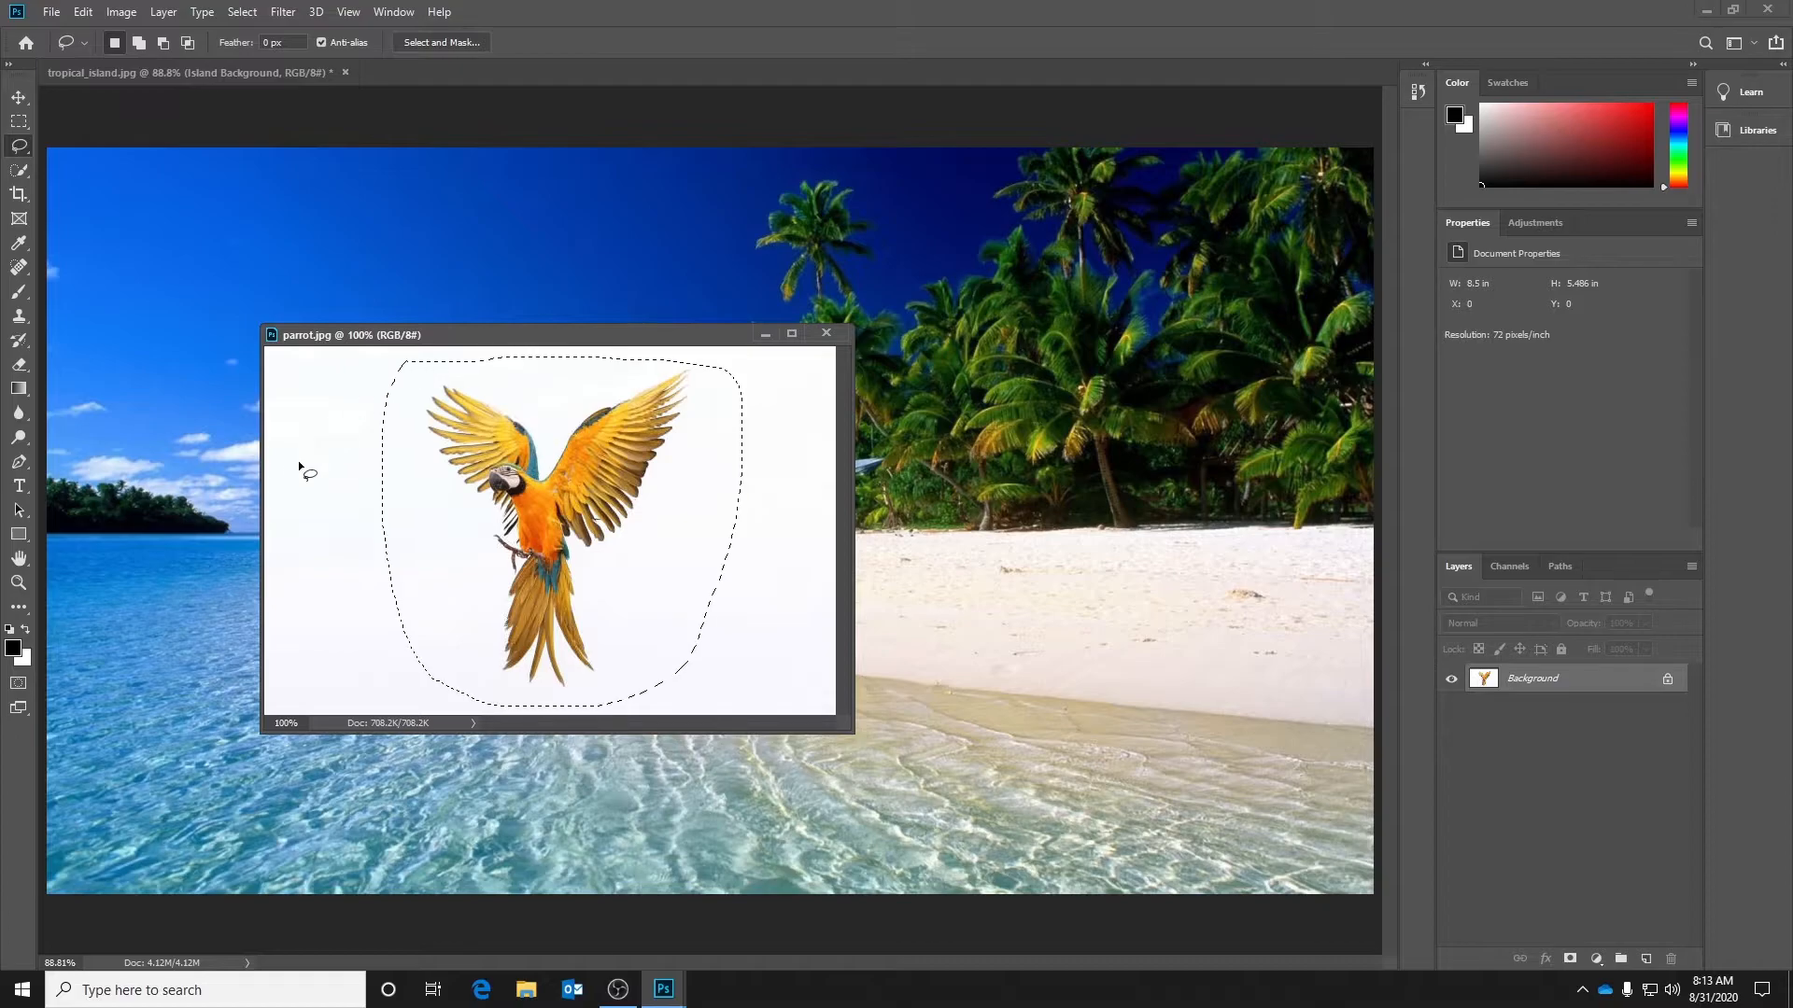
Step: Bring the selected parrot into the tropical island document with the Move Tool, placing it over the palm trees
drag(574, 336, 453, 335)
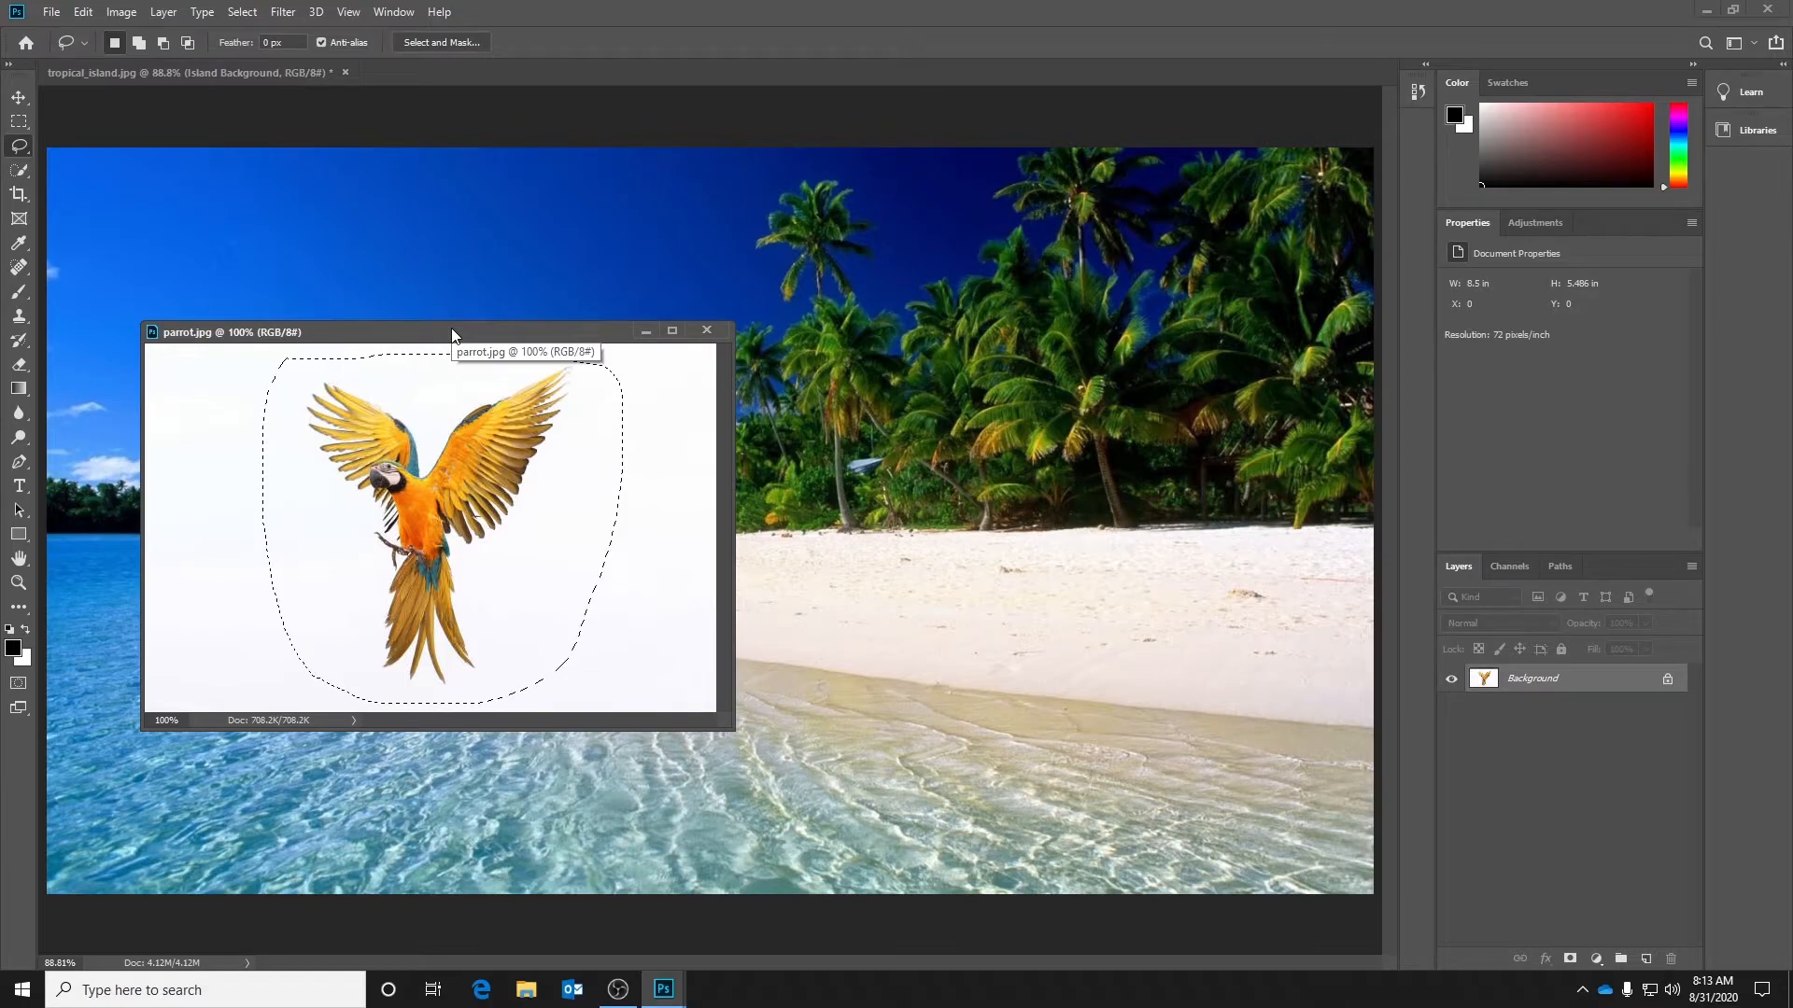
click(18, 99)
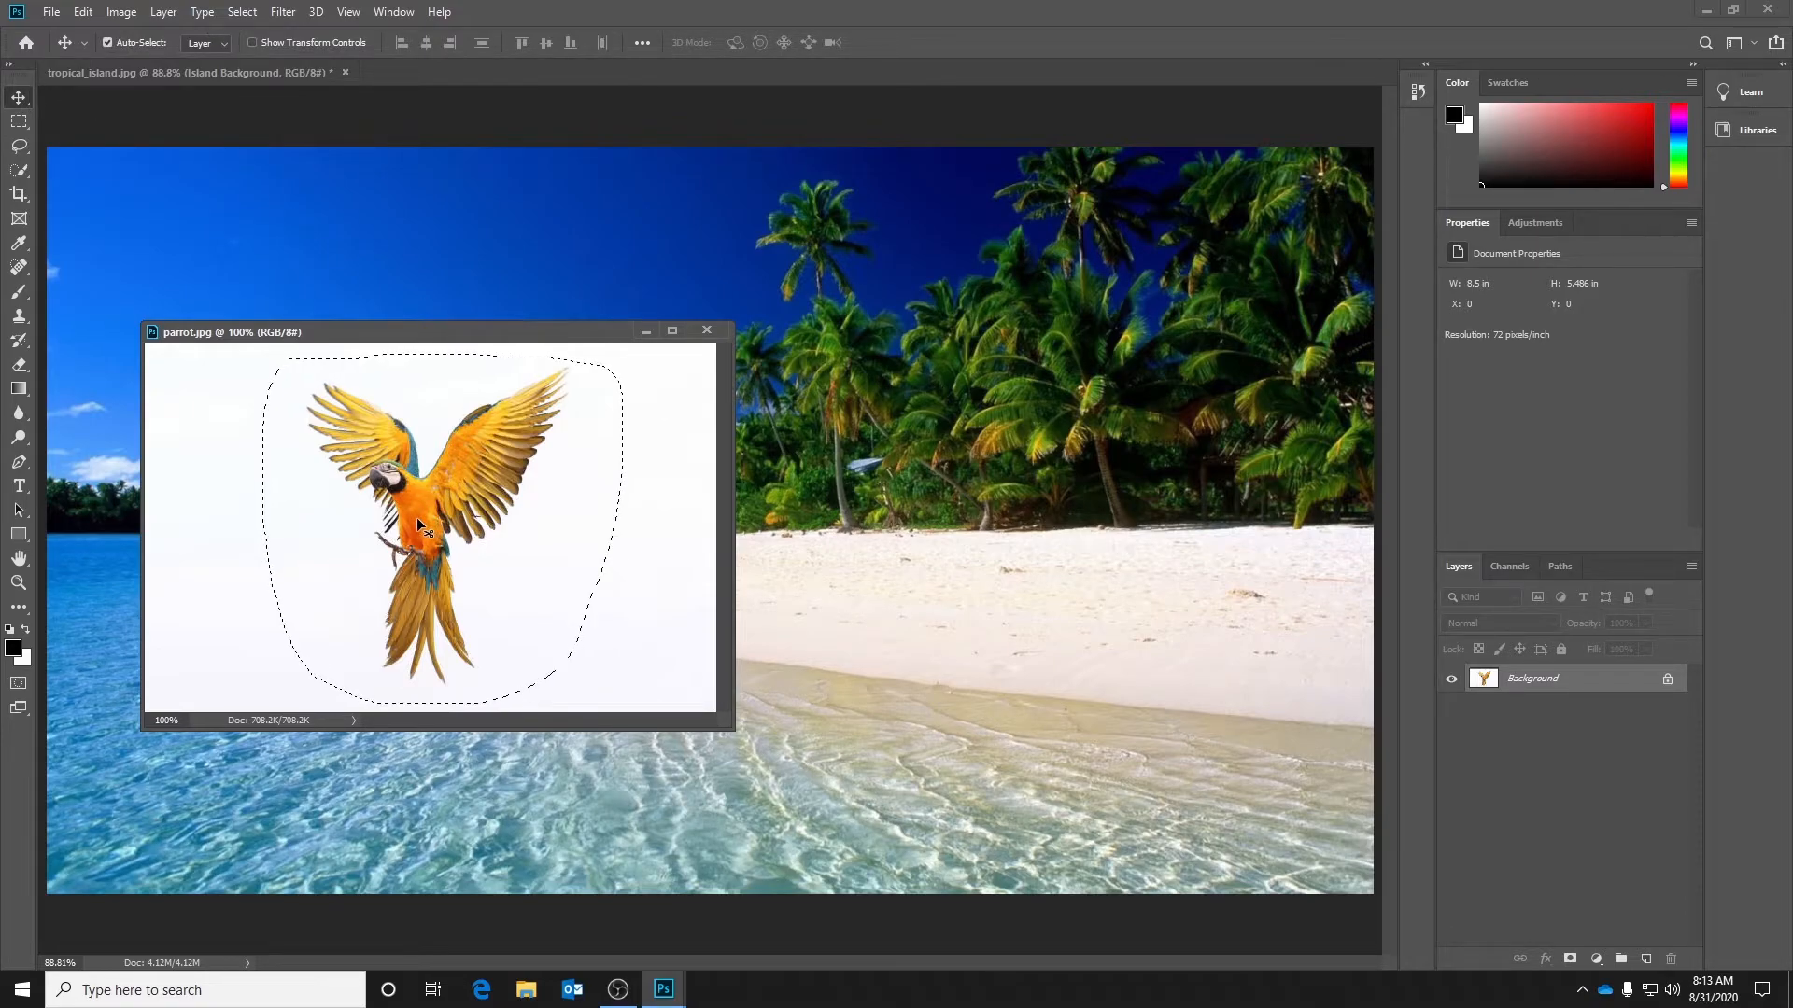
drag(418, 520, 883, 479)
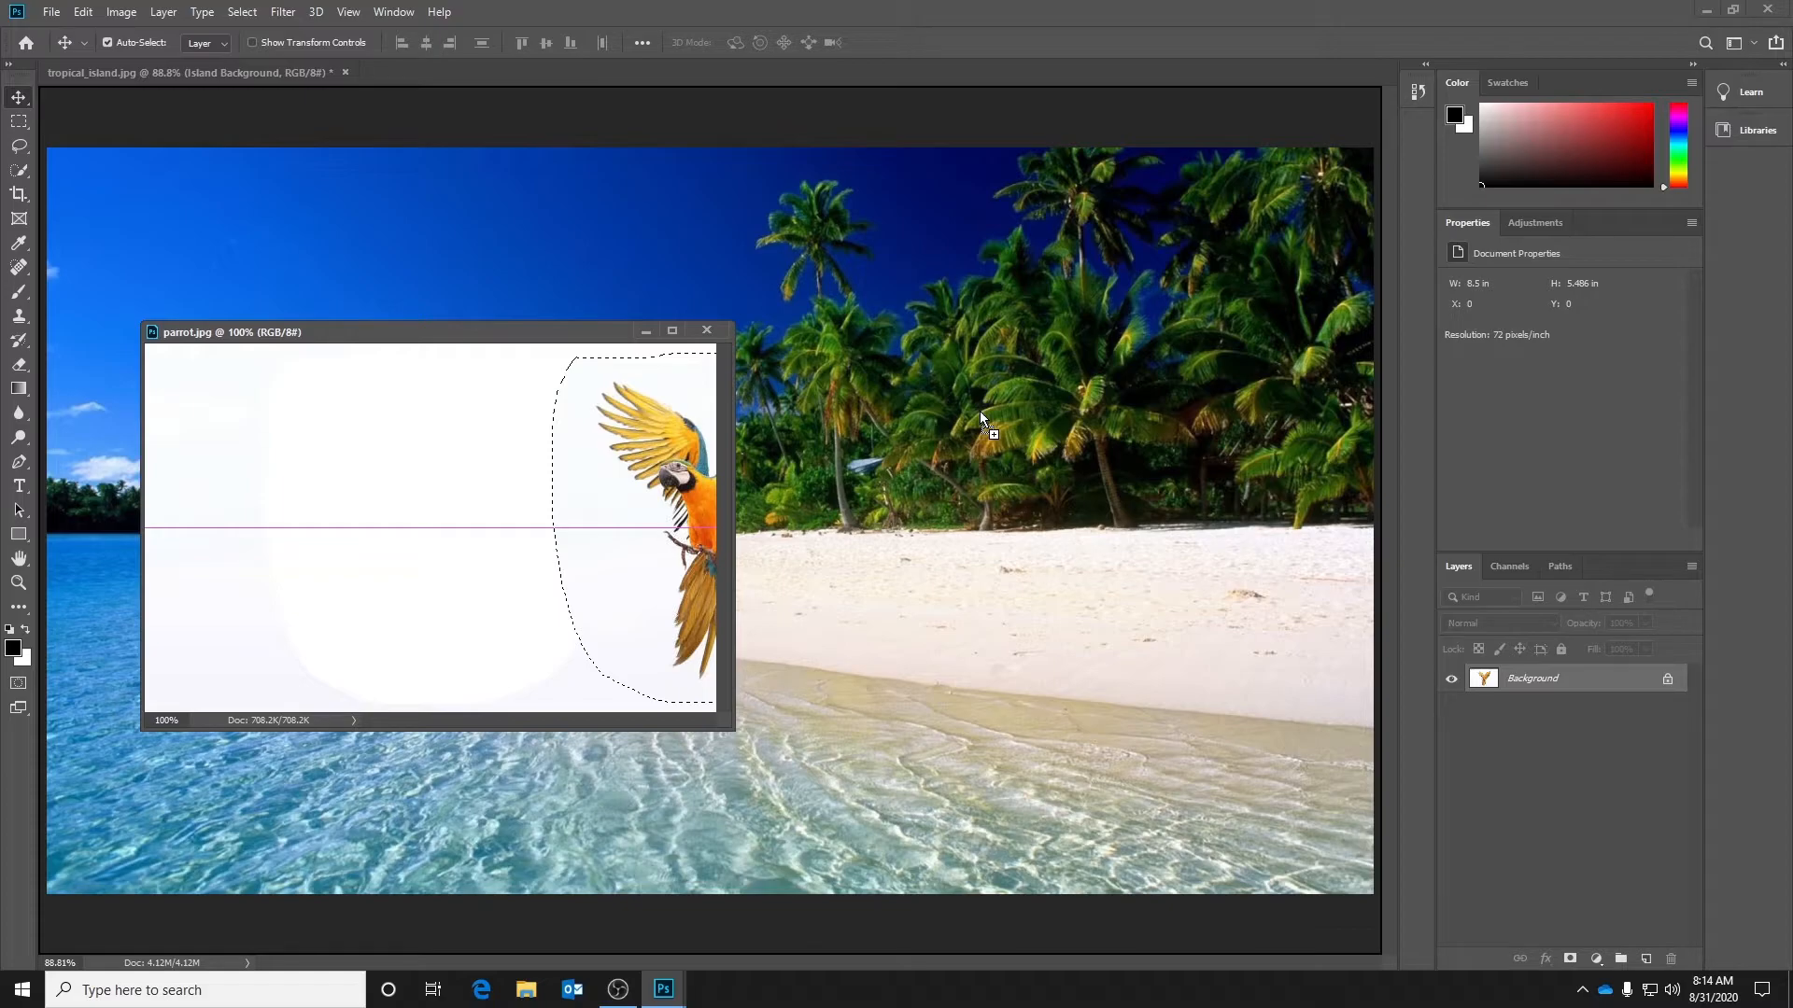
drag(980, 413, 981, 417)
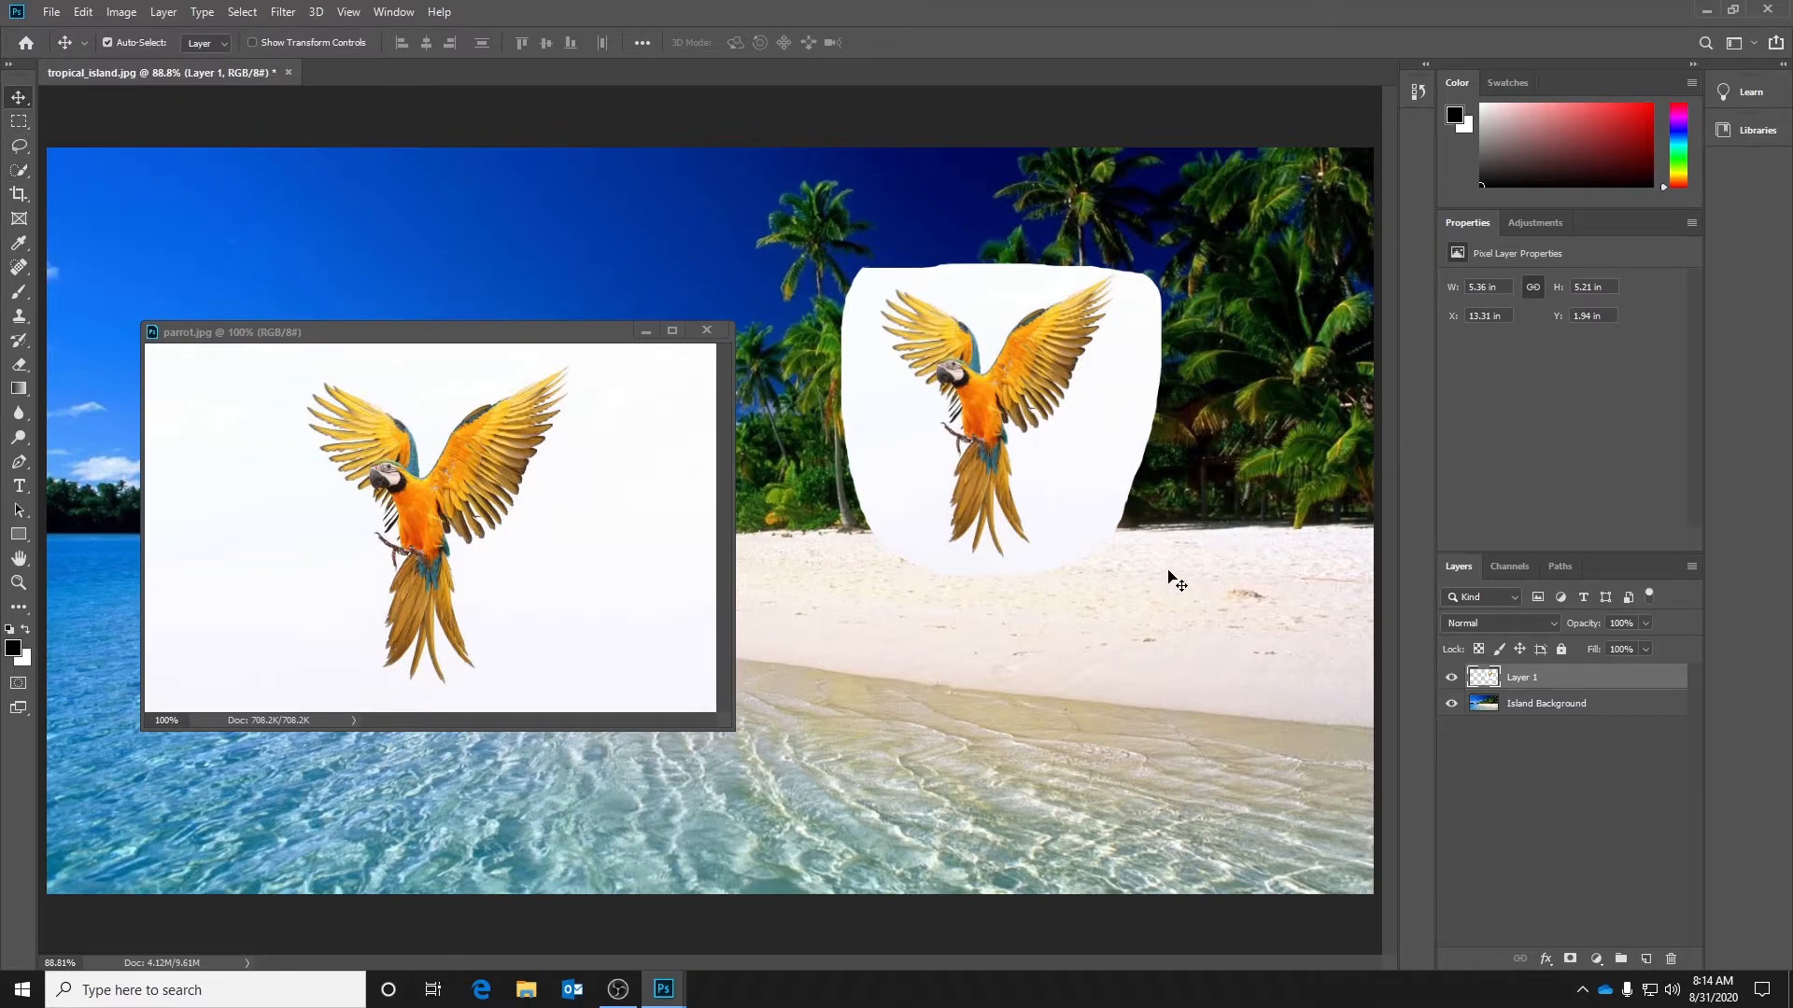
Step: Close the parrot.jpg document and rename the new layer in the island document as Parrot
click(346, 338)
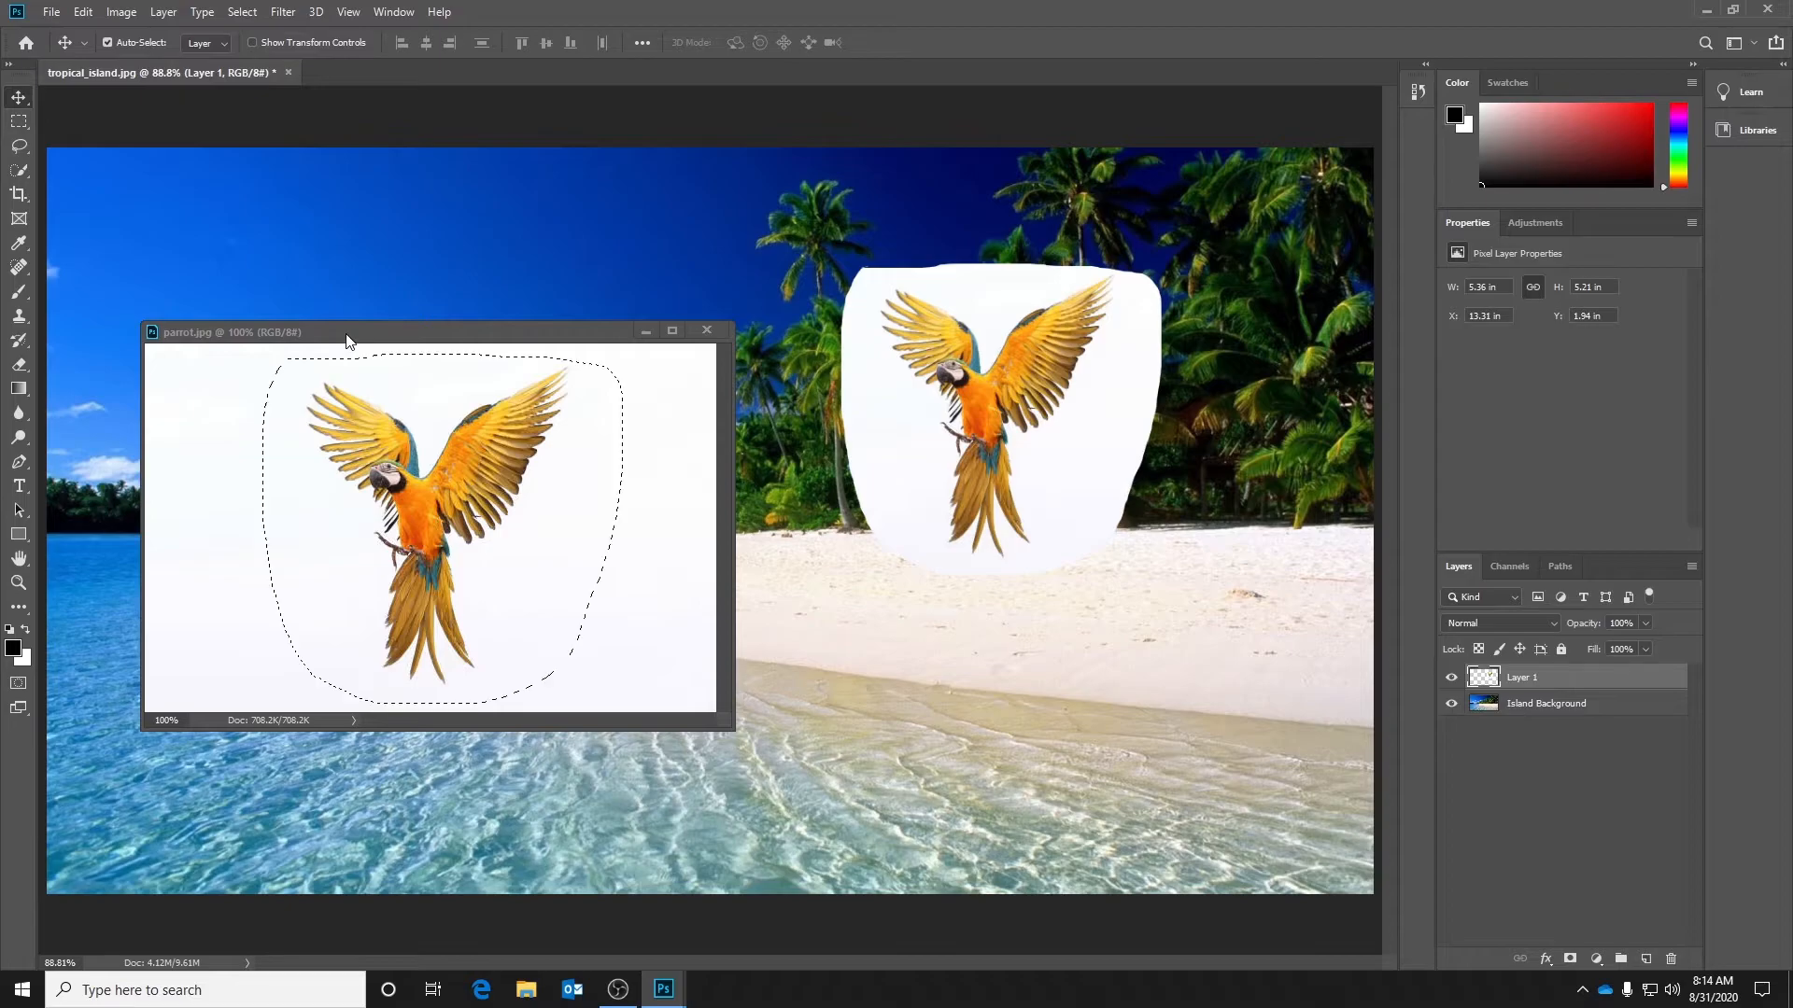
click(708, 332)
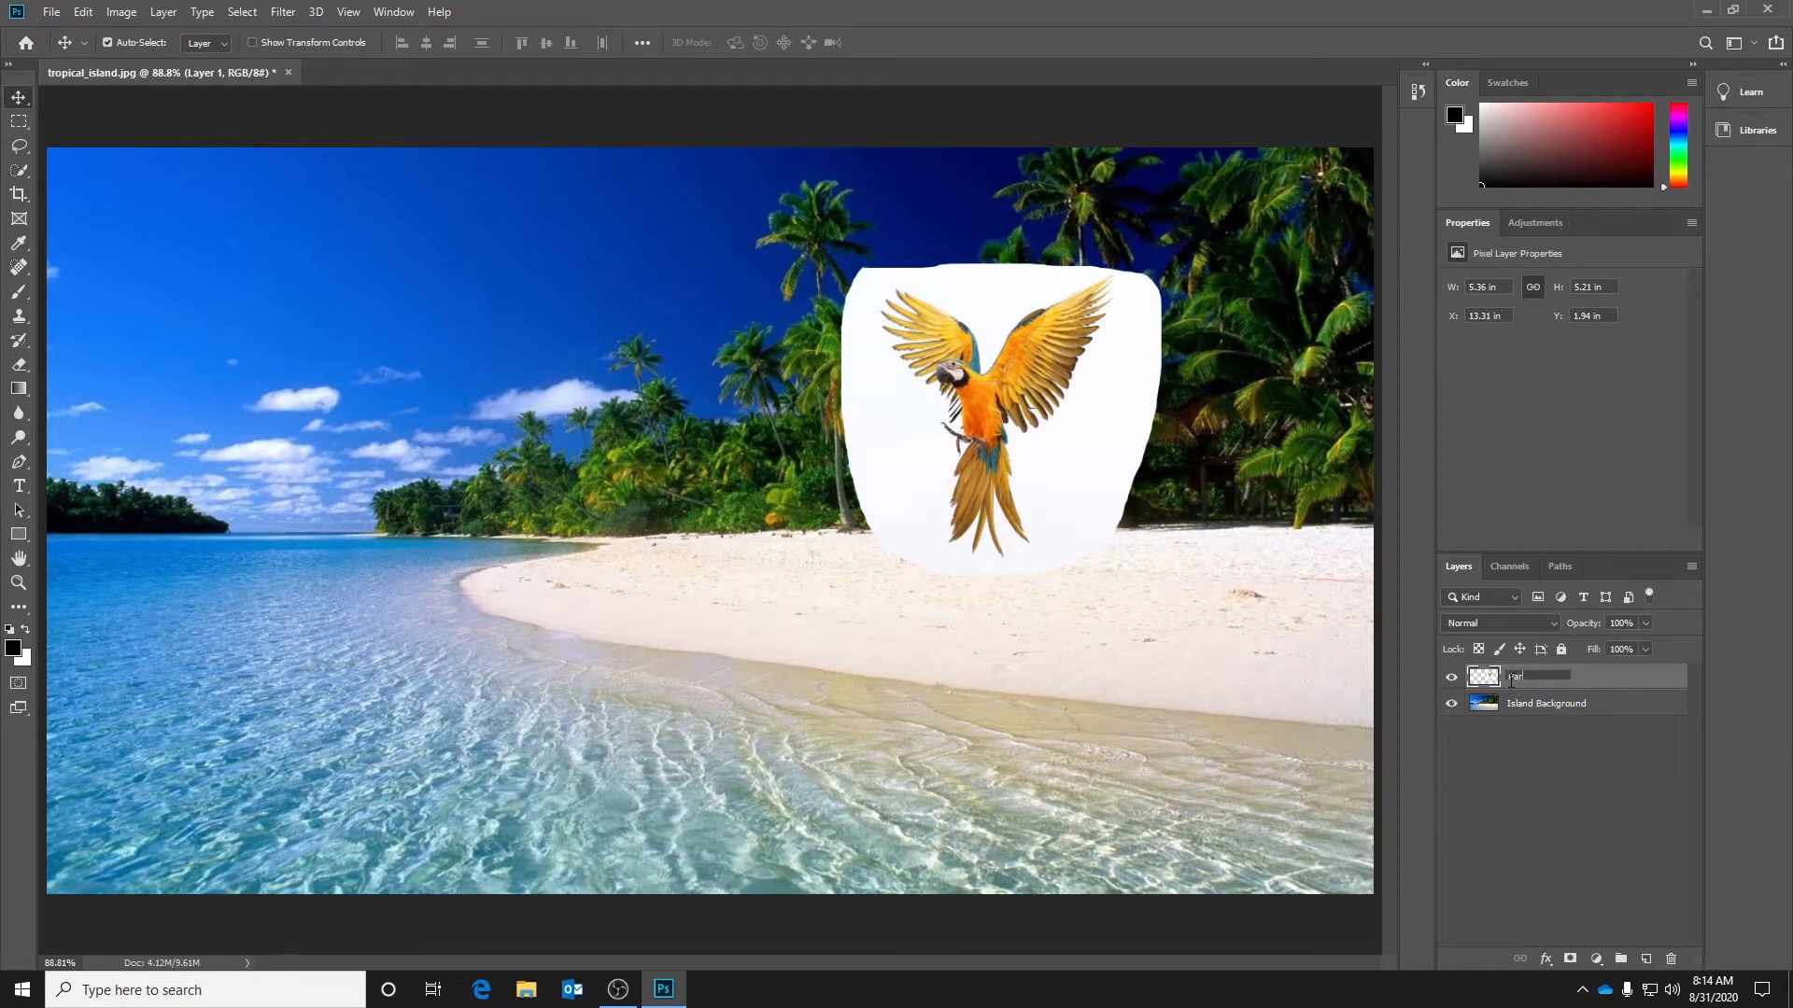
text(t)
key(Return)
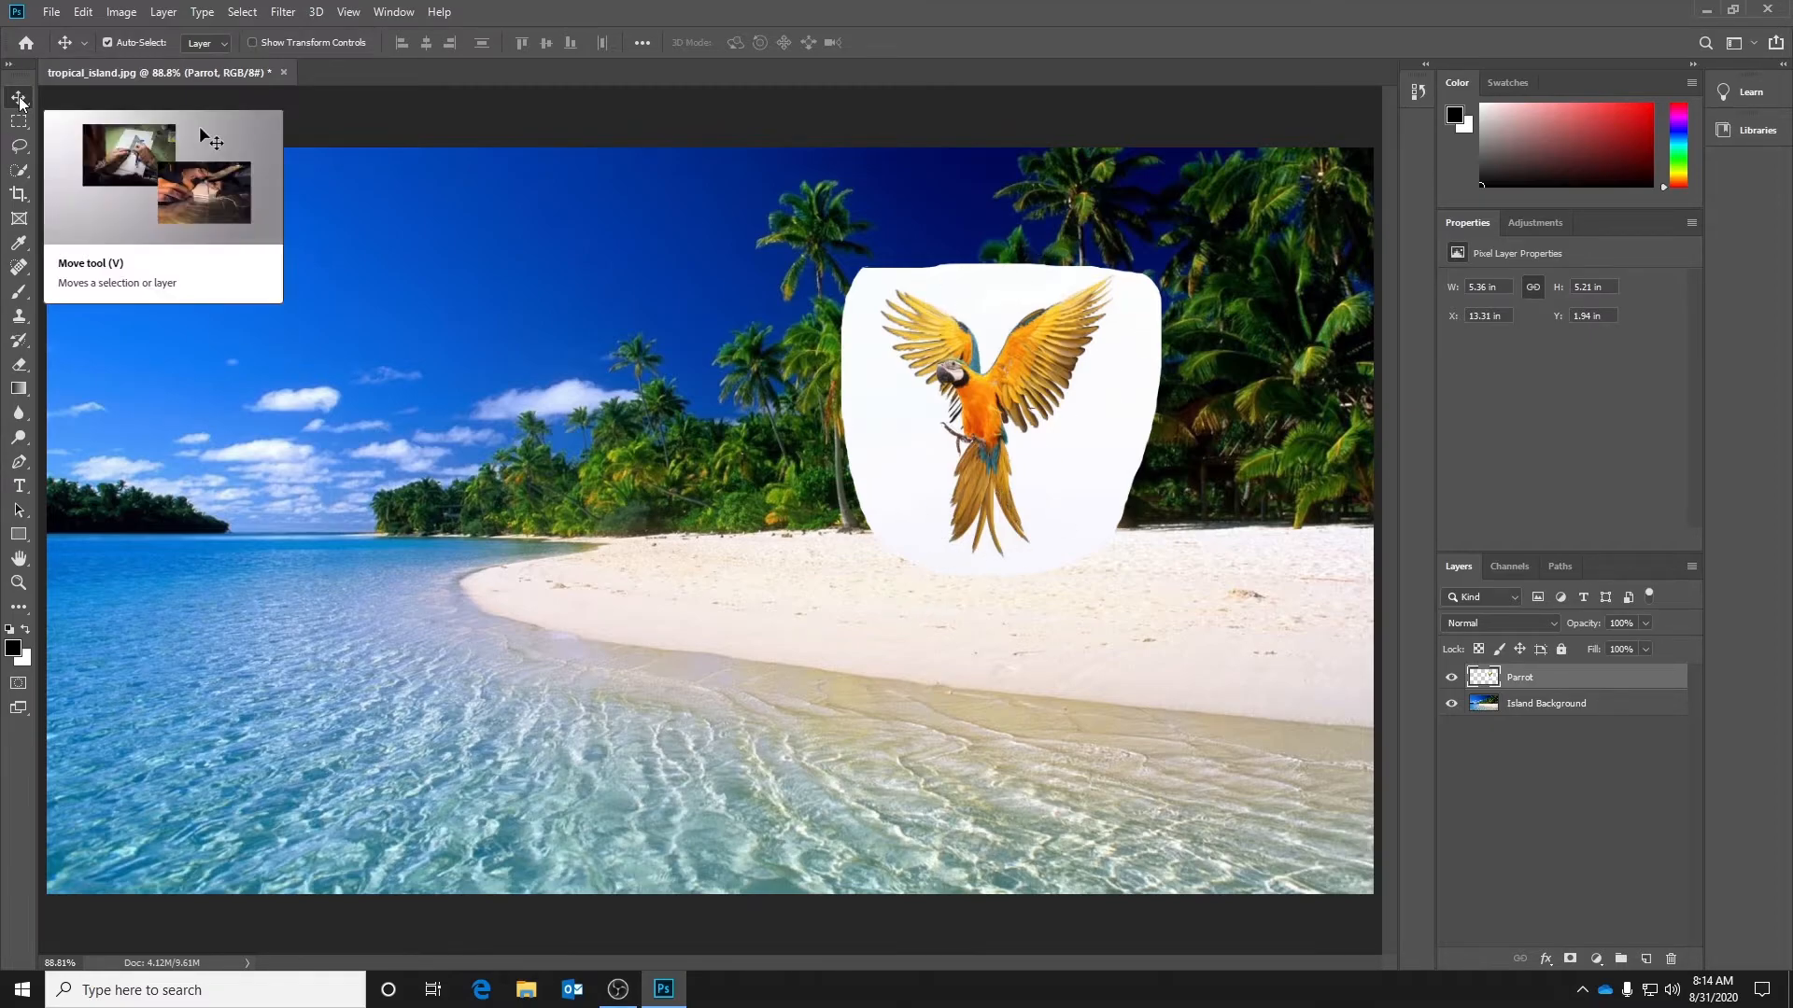
Step: Erase the white area around the parrot with the Magic Eraser Tool at tolerance 32, and switch back to the regular Eraser Tool
click(17, 375)
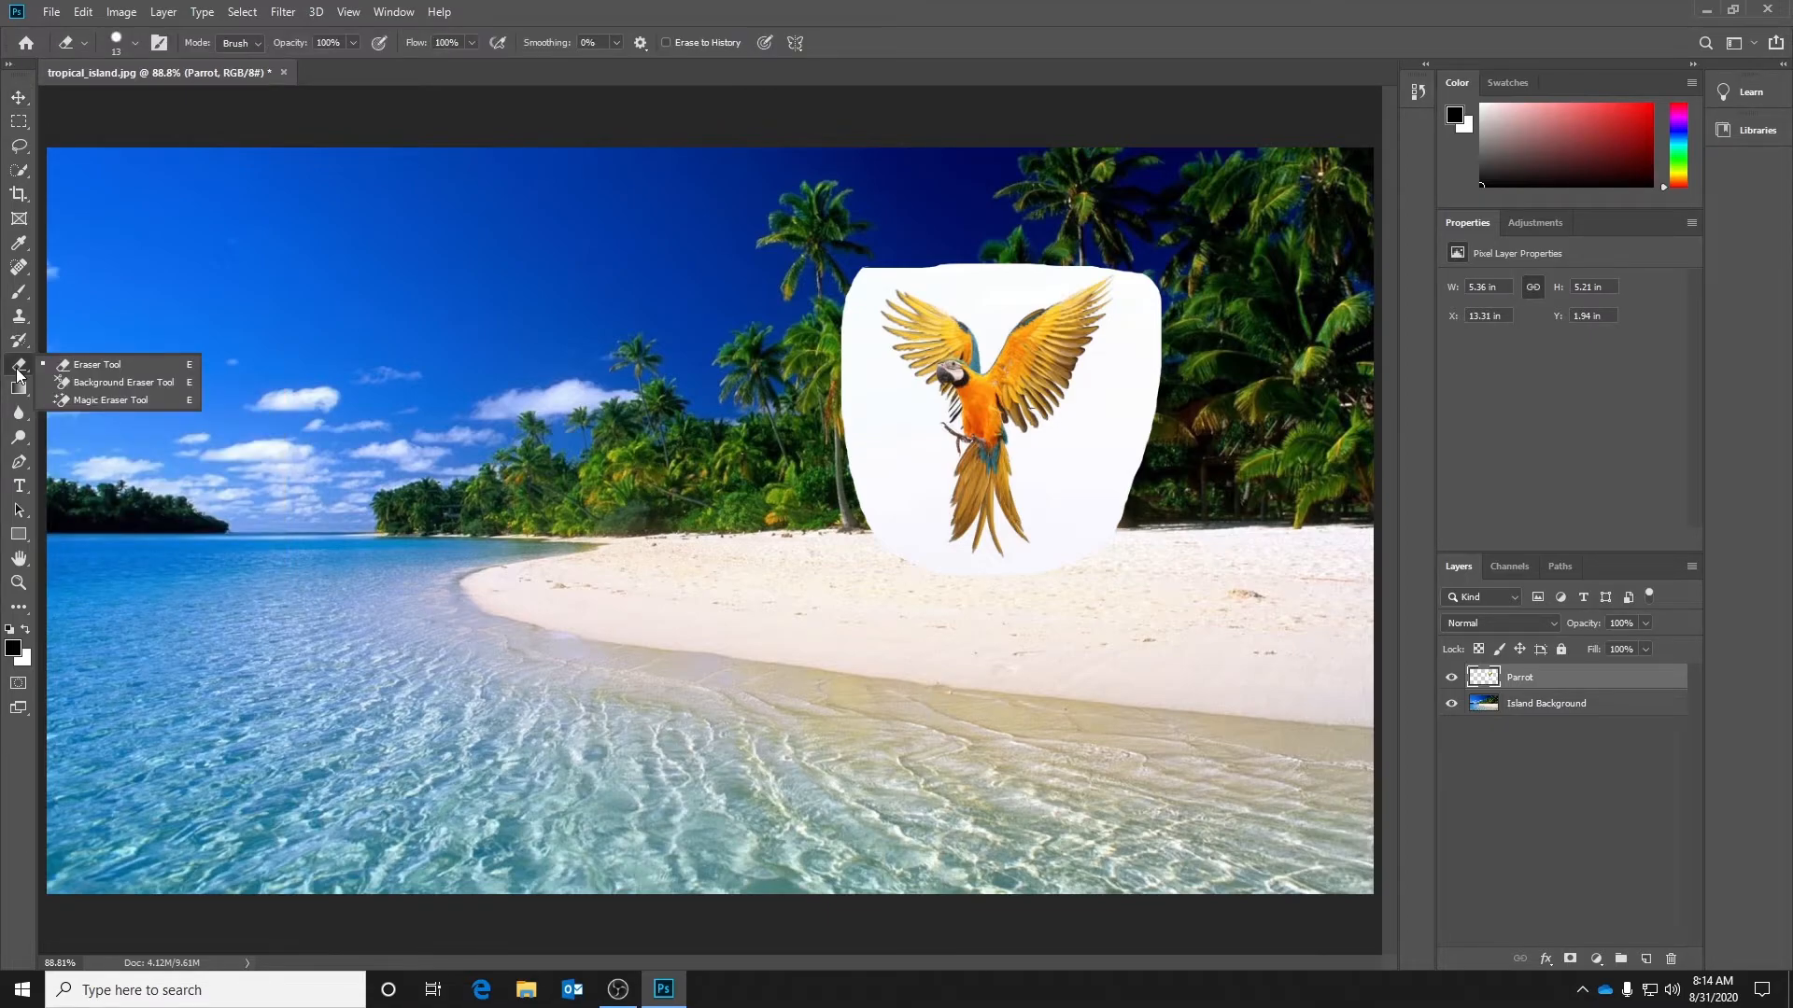
click(91, 400)
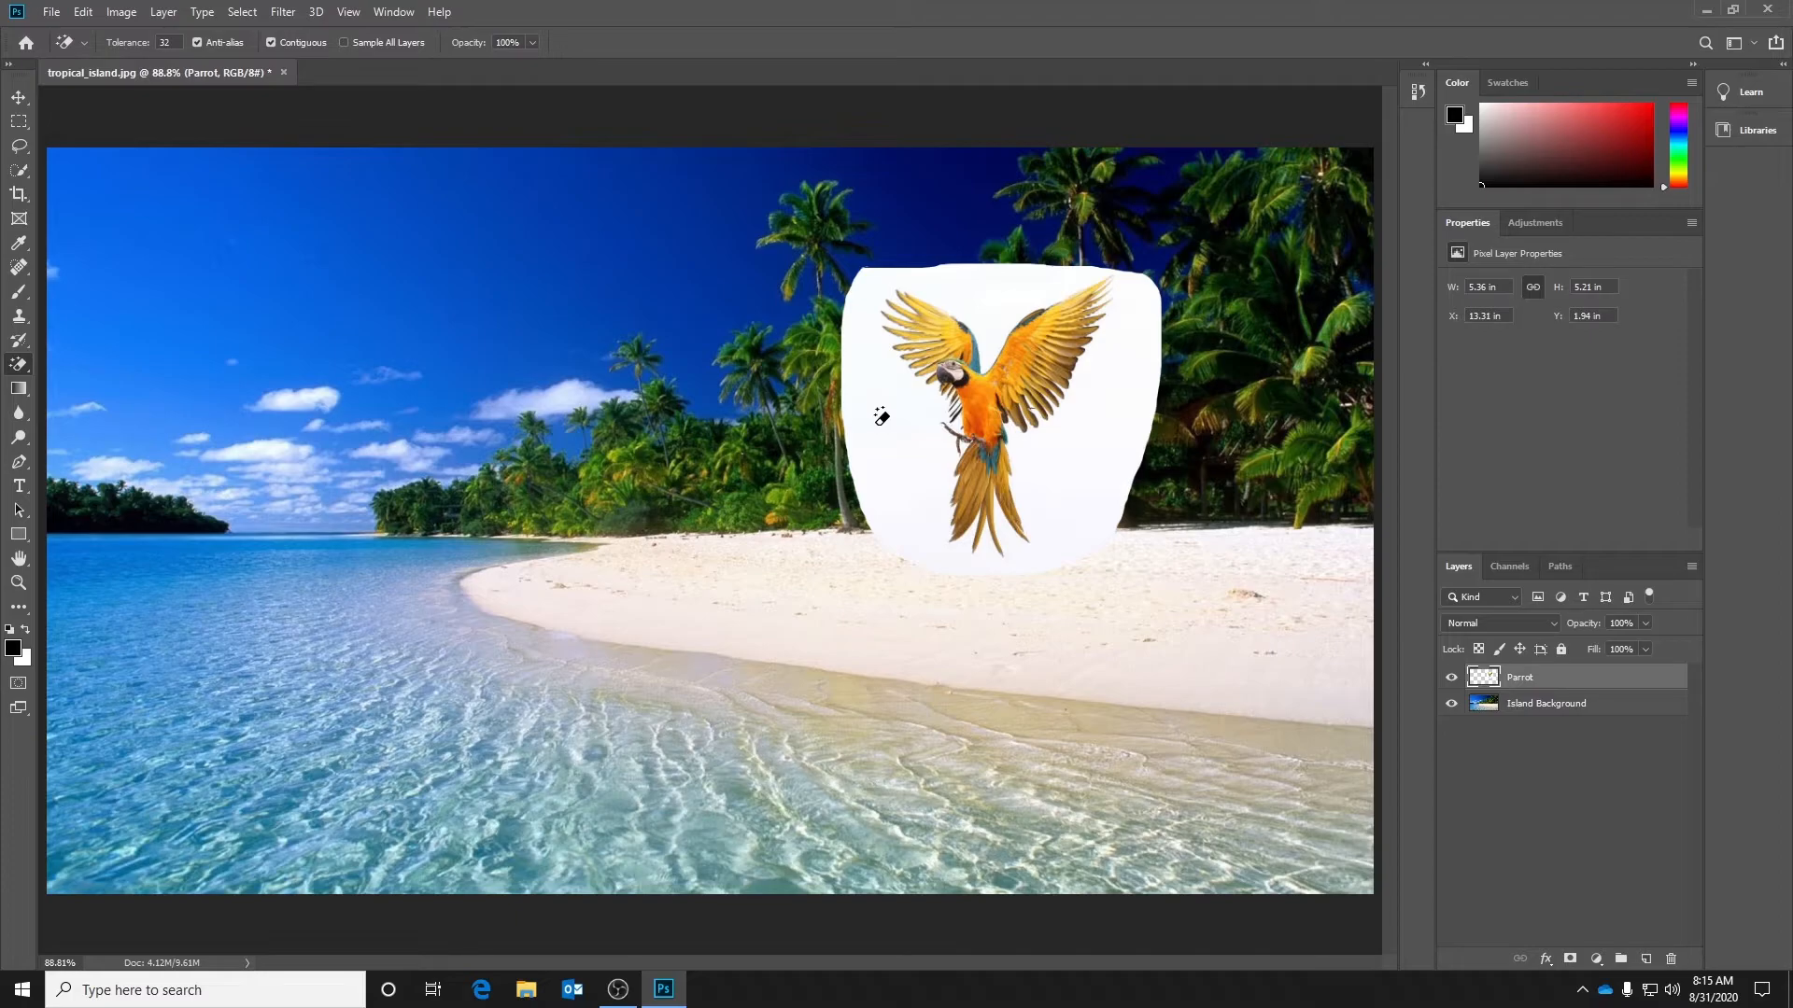
click(880, 416)
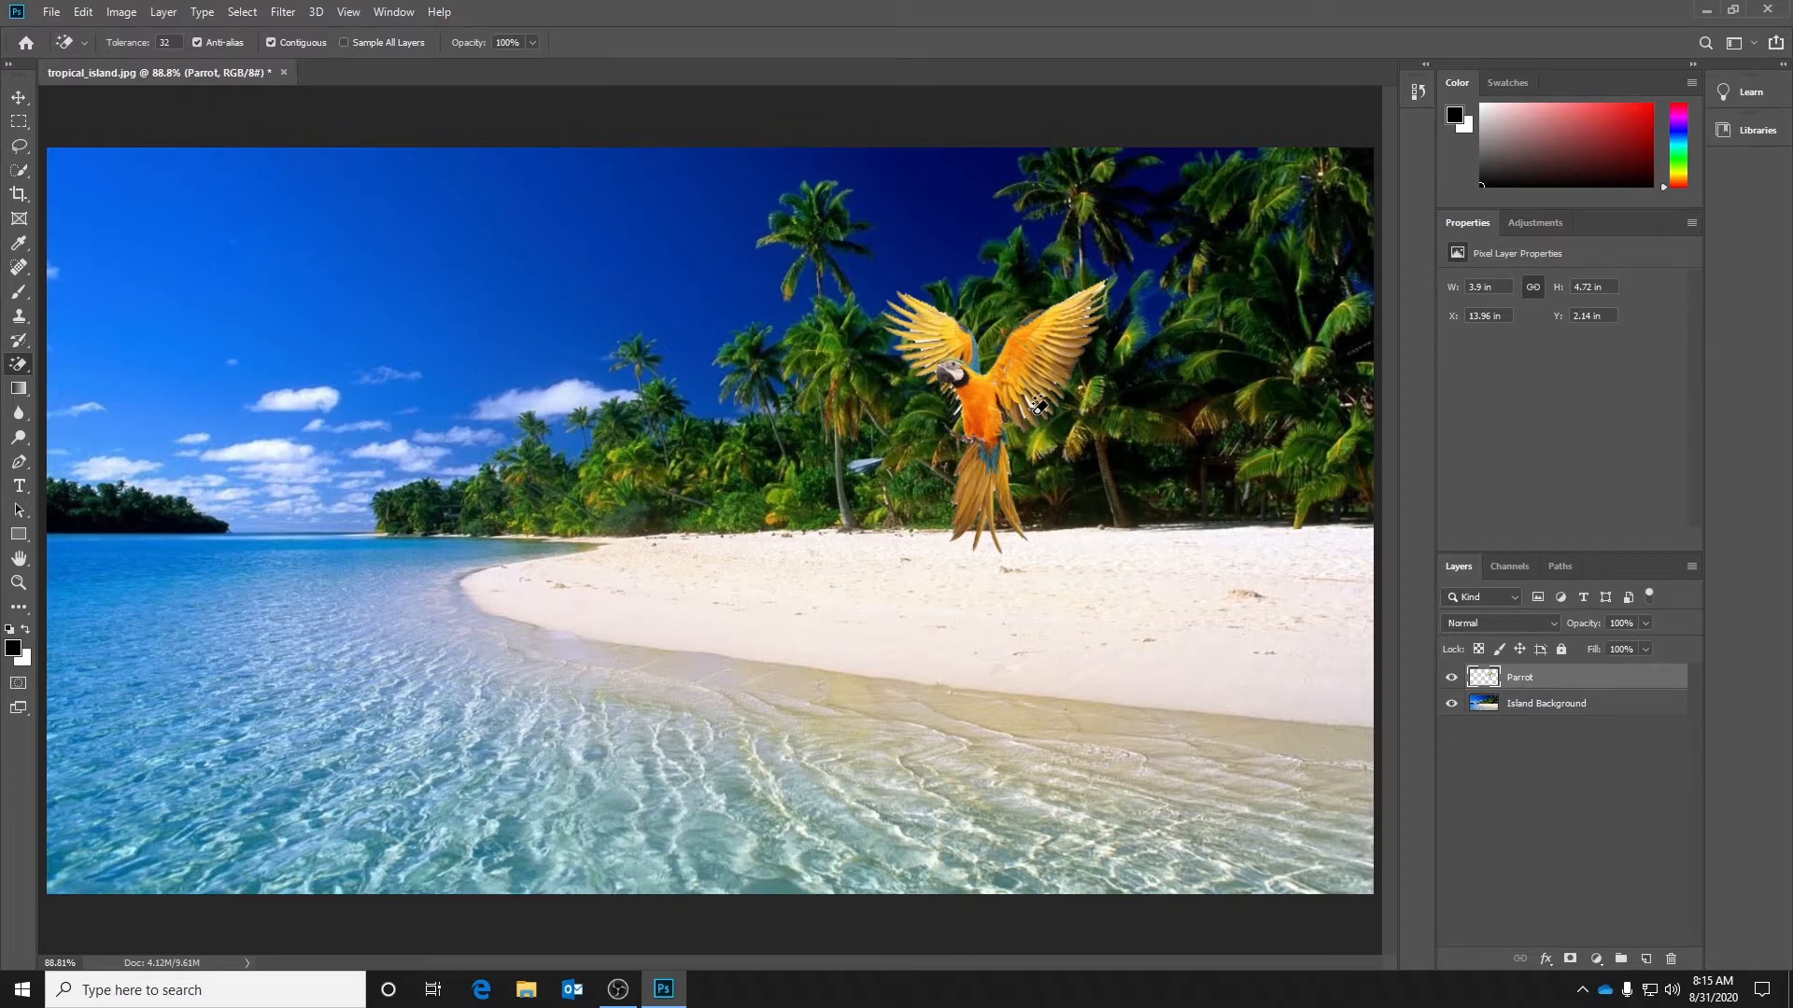
right_click(19, 365)
click(93, 364)
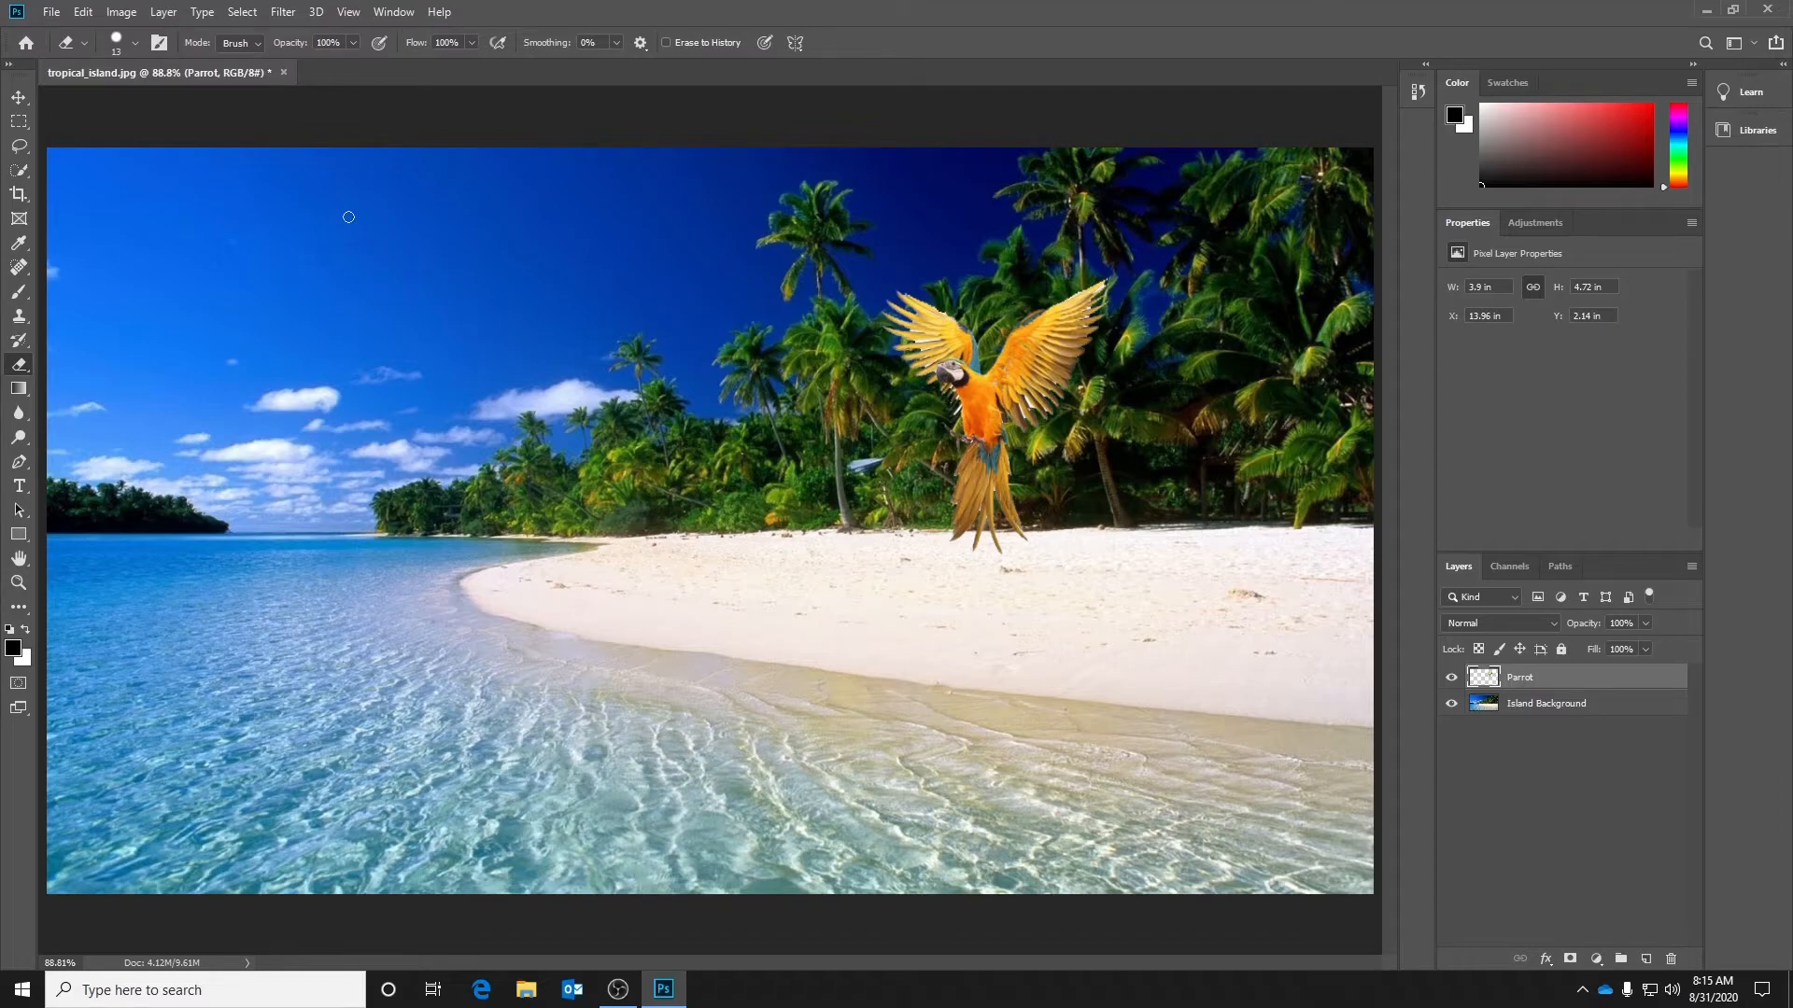
Step: Scale the parrot down with Free Transform to about 53% width and 50% height and apply it
click(83, 12)
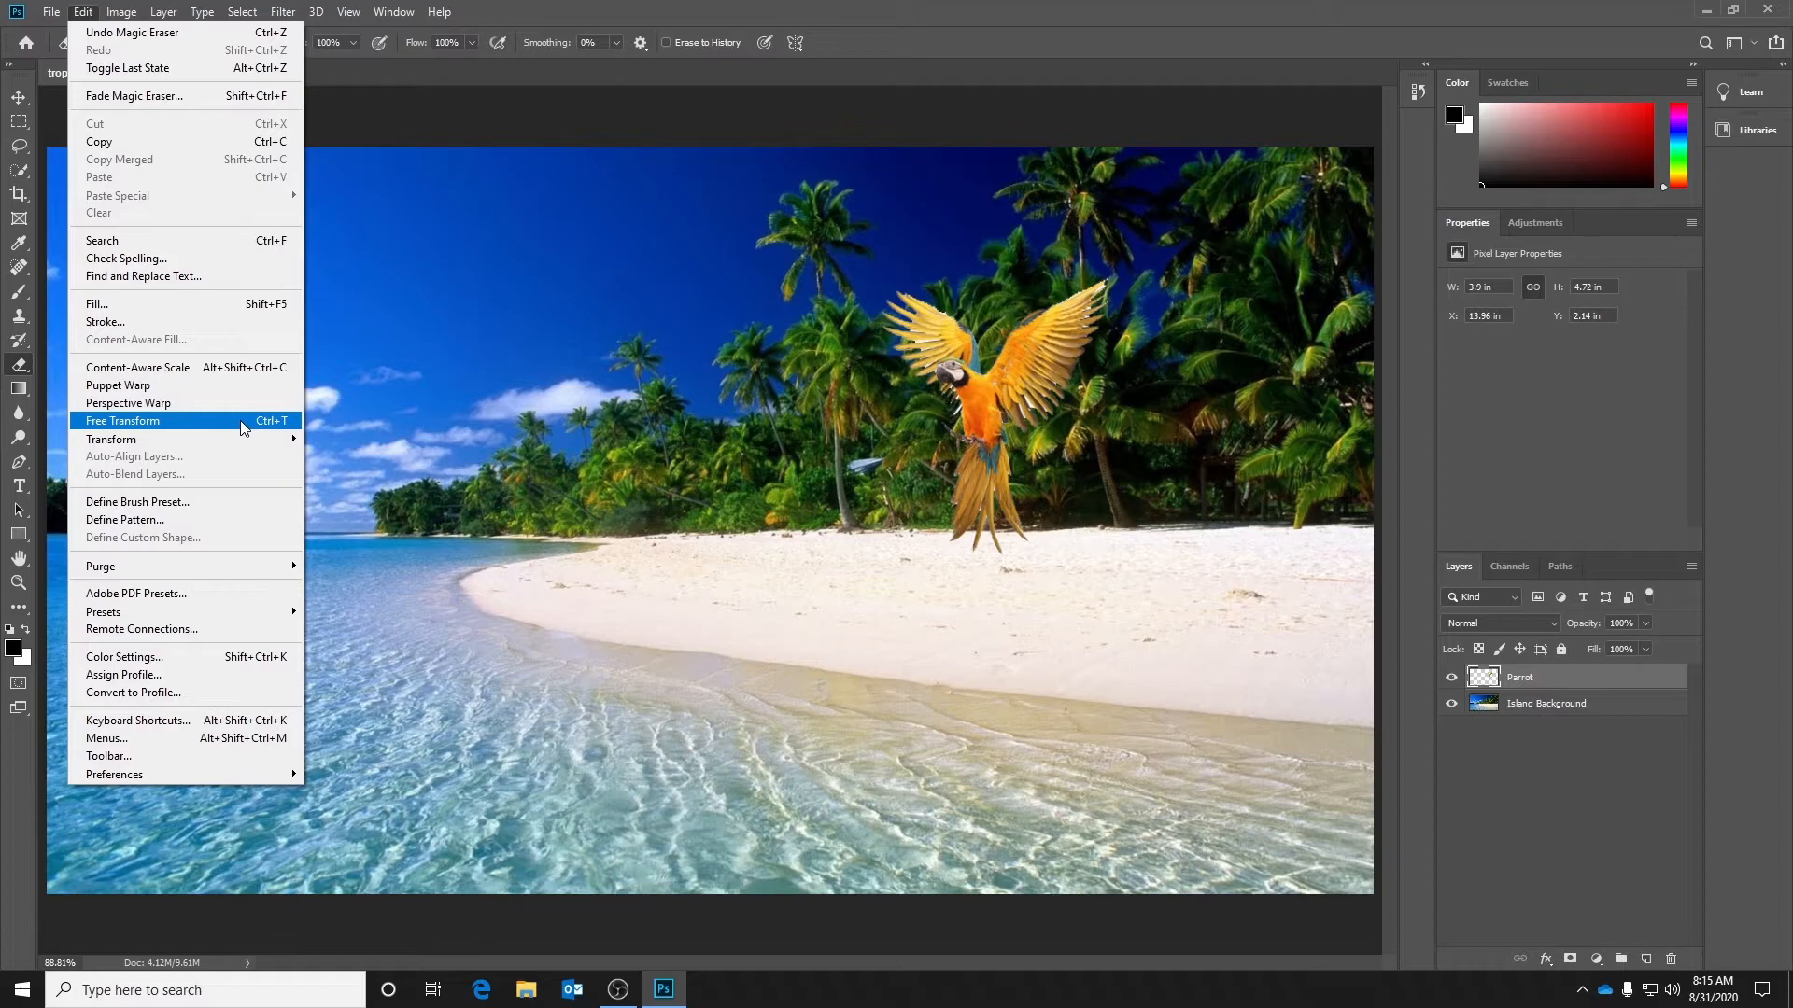
click(241, 428)
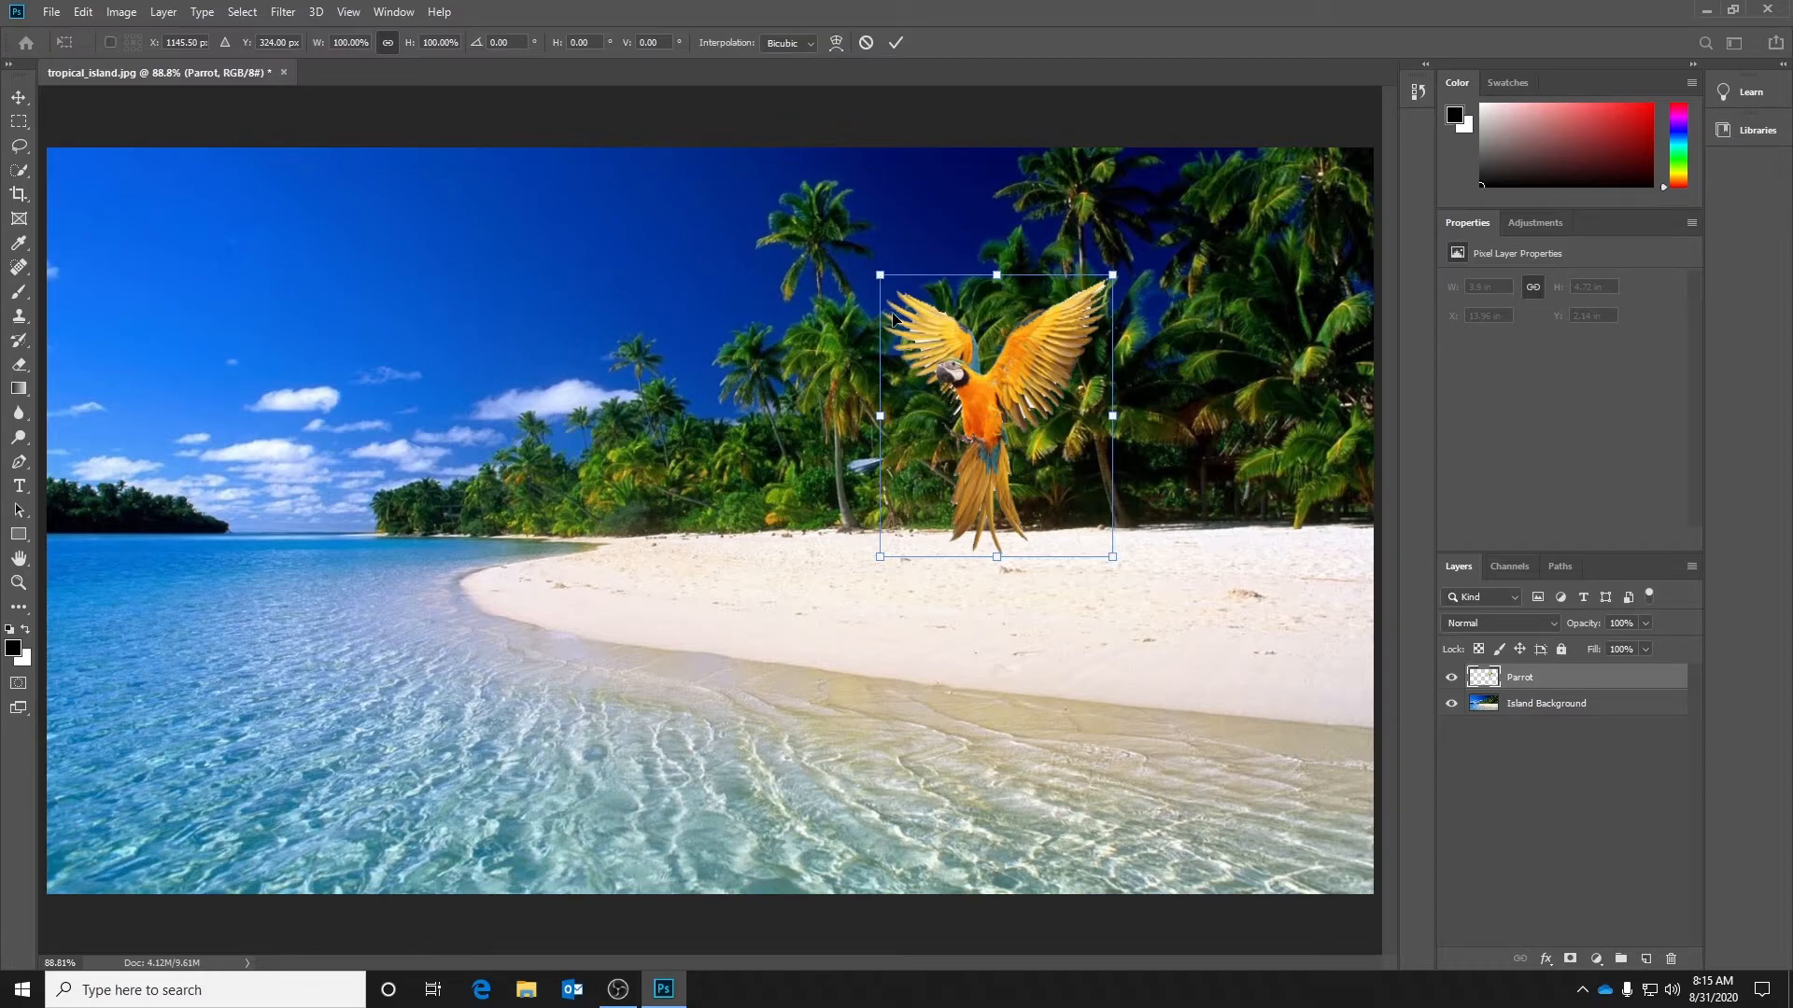
drag(1113, 276, 1024, 389)
drag(1015, 403, 1002, 417)
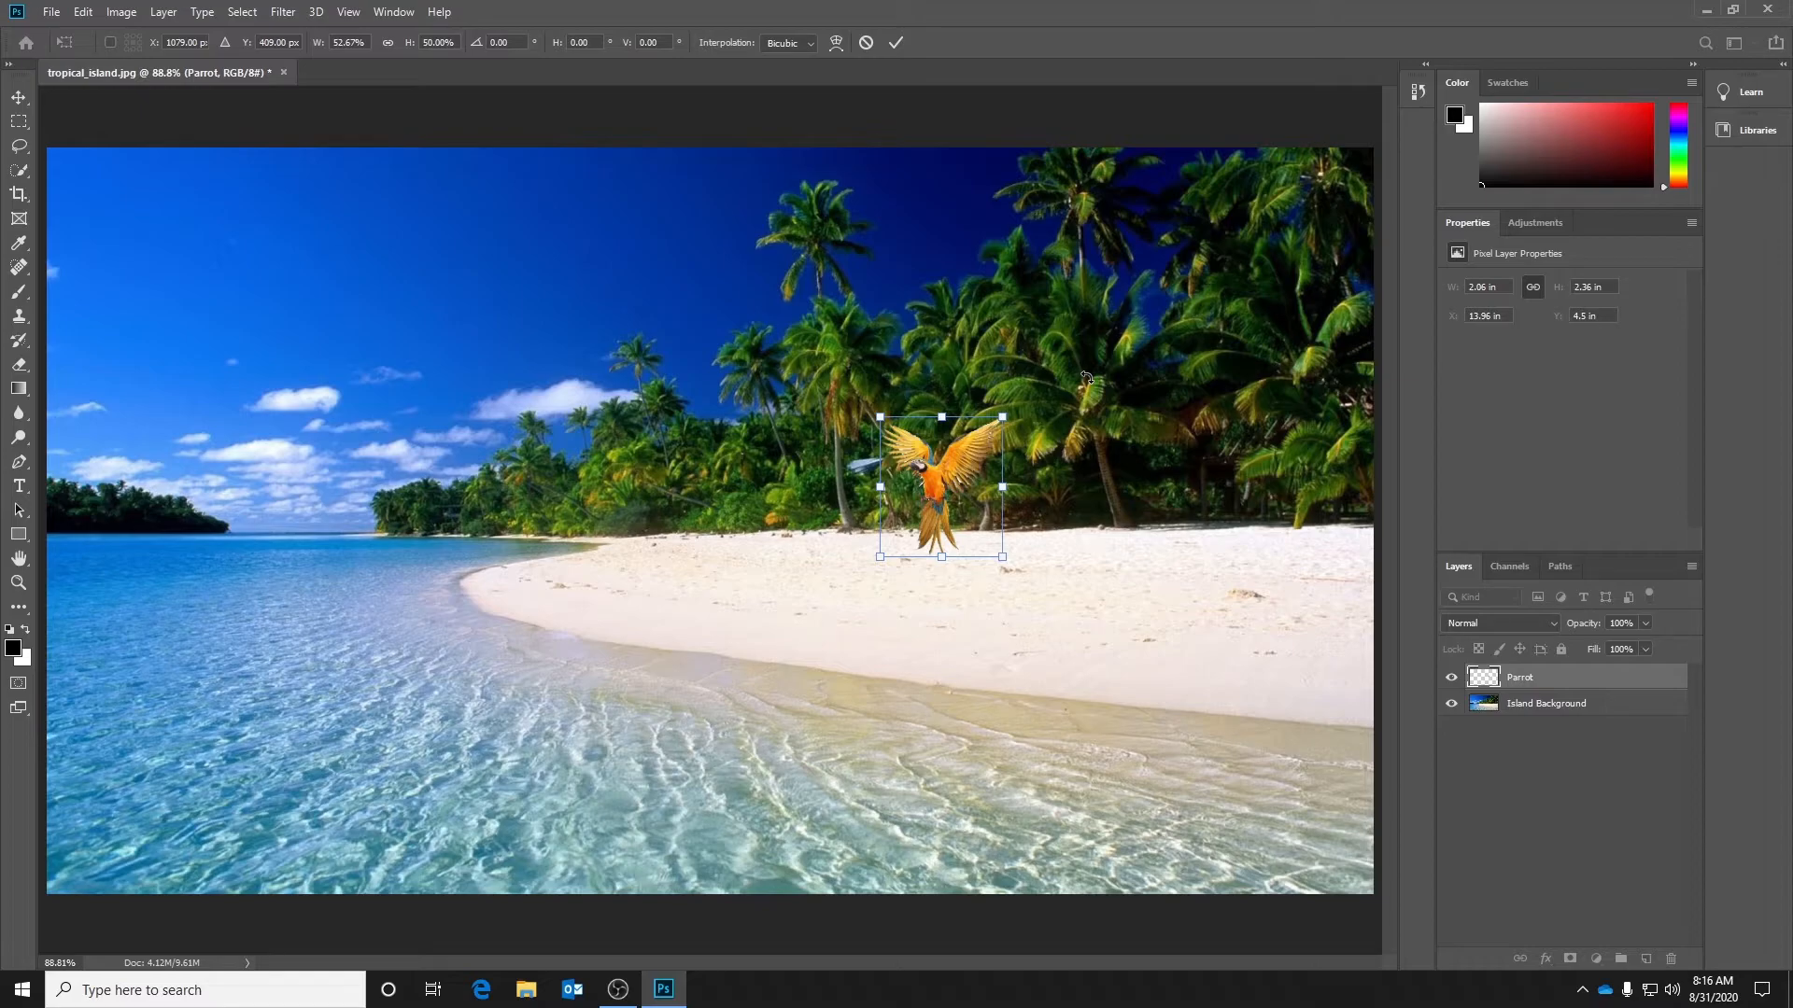
key(Return)
key(e)
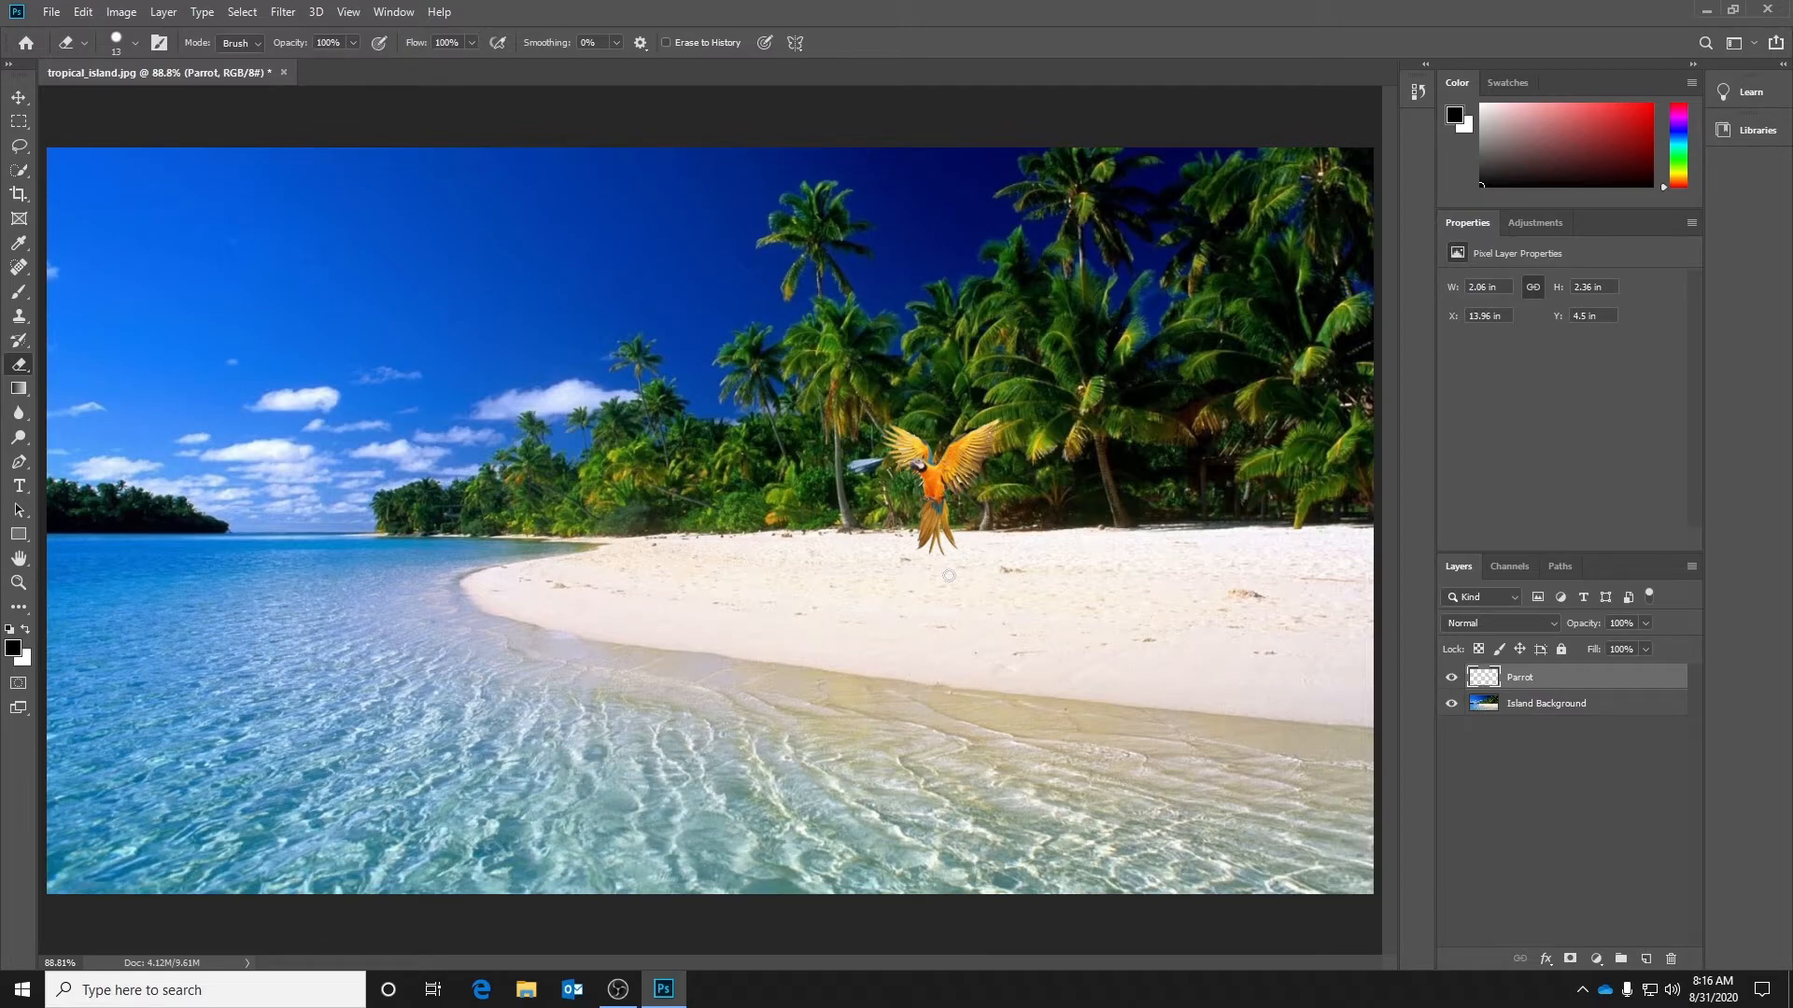
Step: Move the parrot into the open sky above the small clouds over the sea and flip it horizontally
click(19, 97)
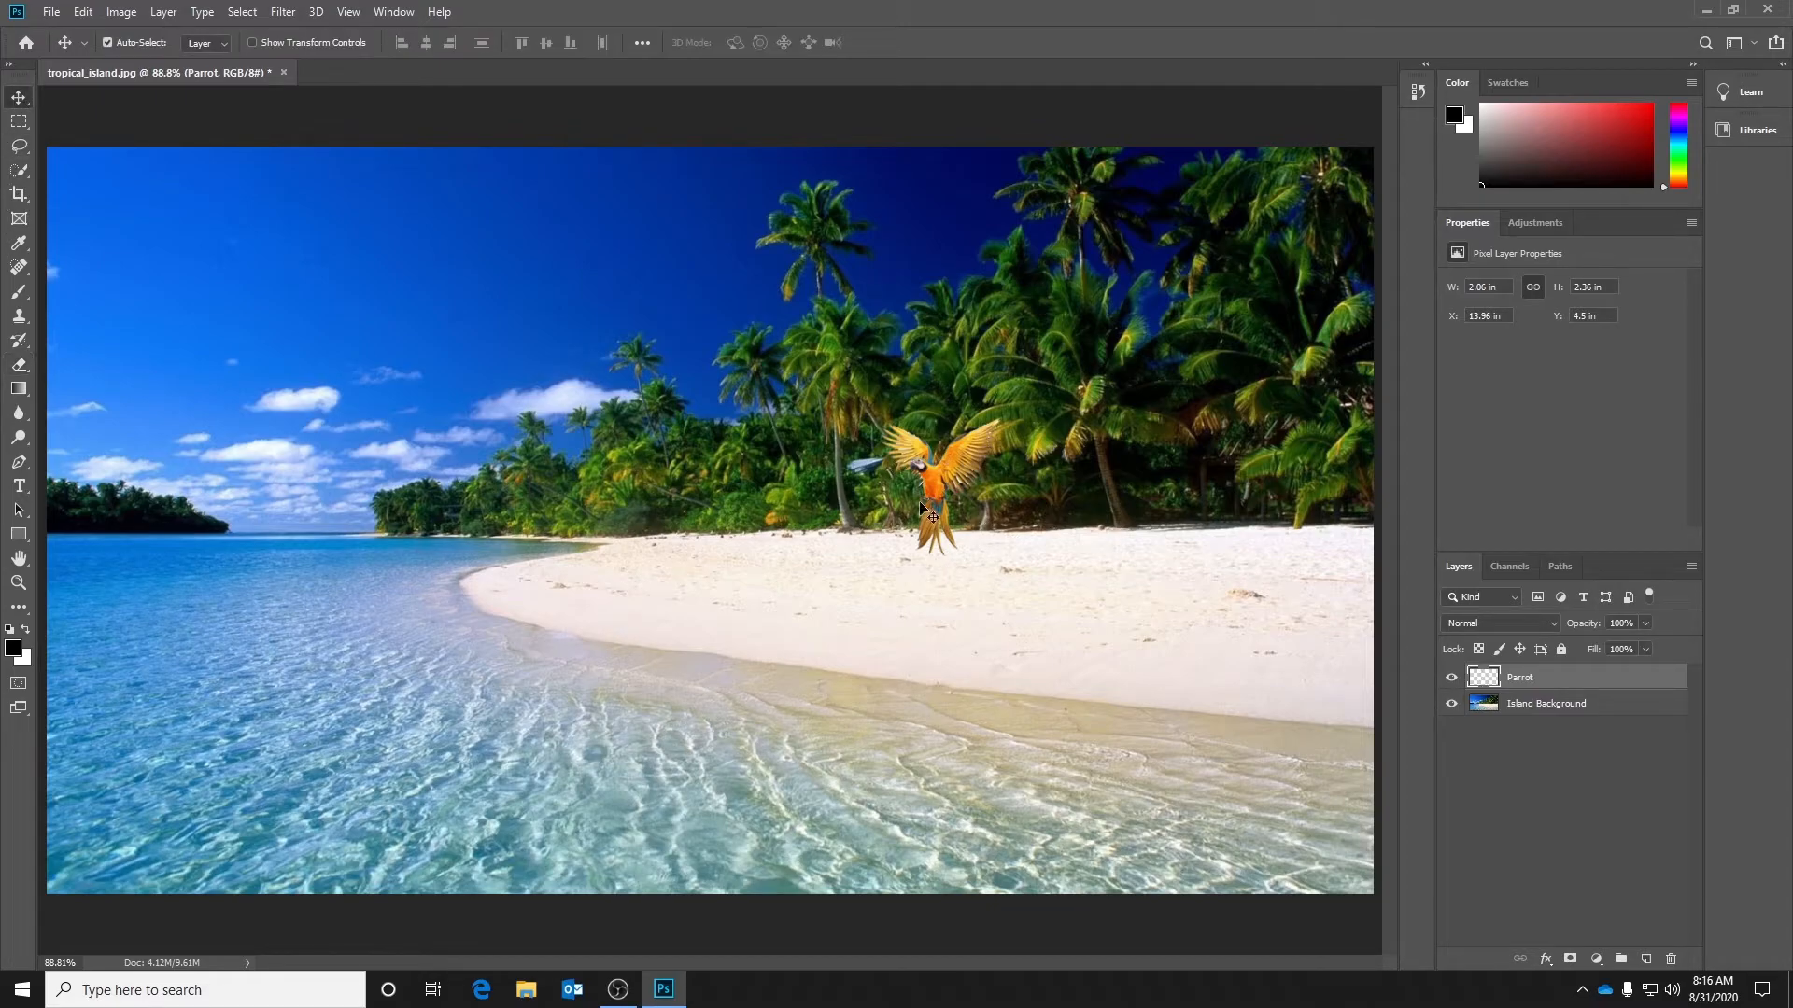
drag(931, 458, 390, 361)
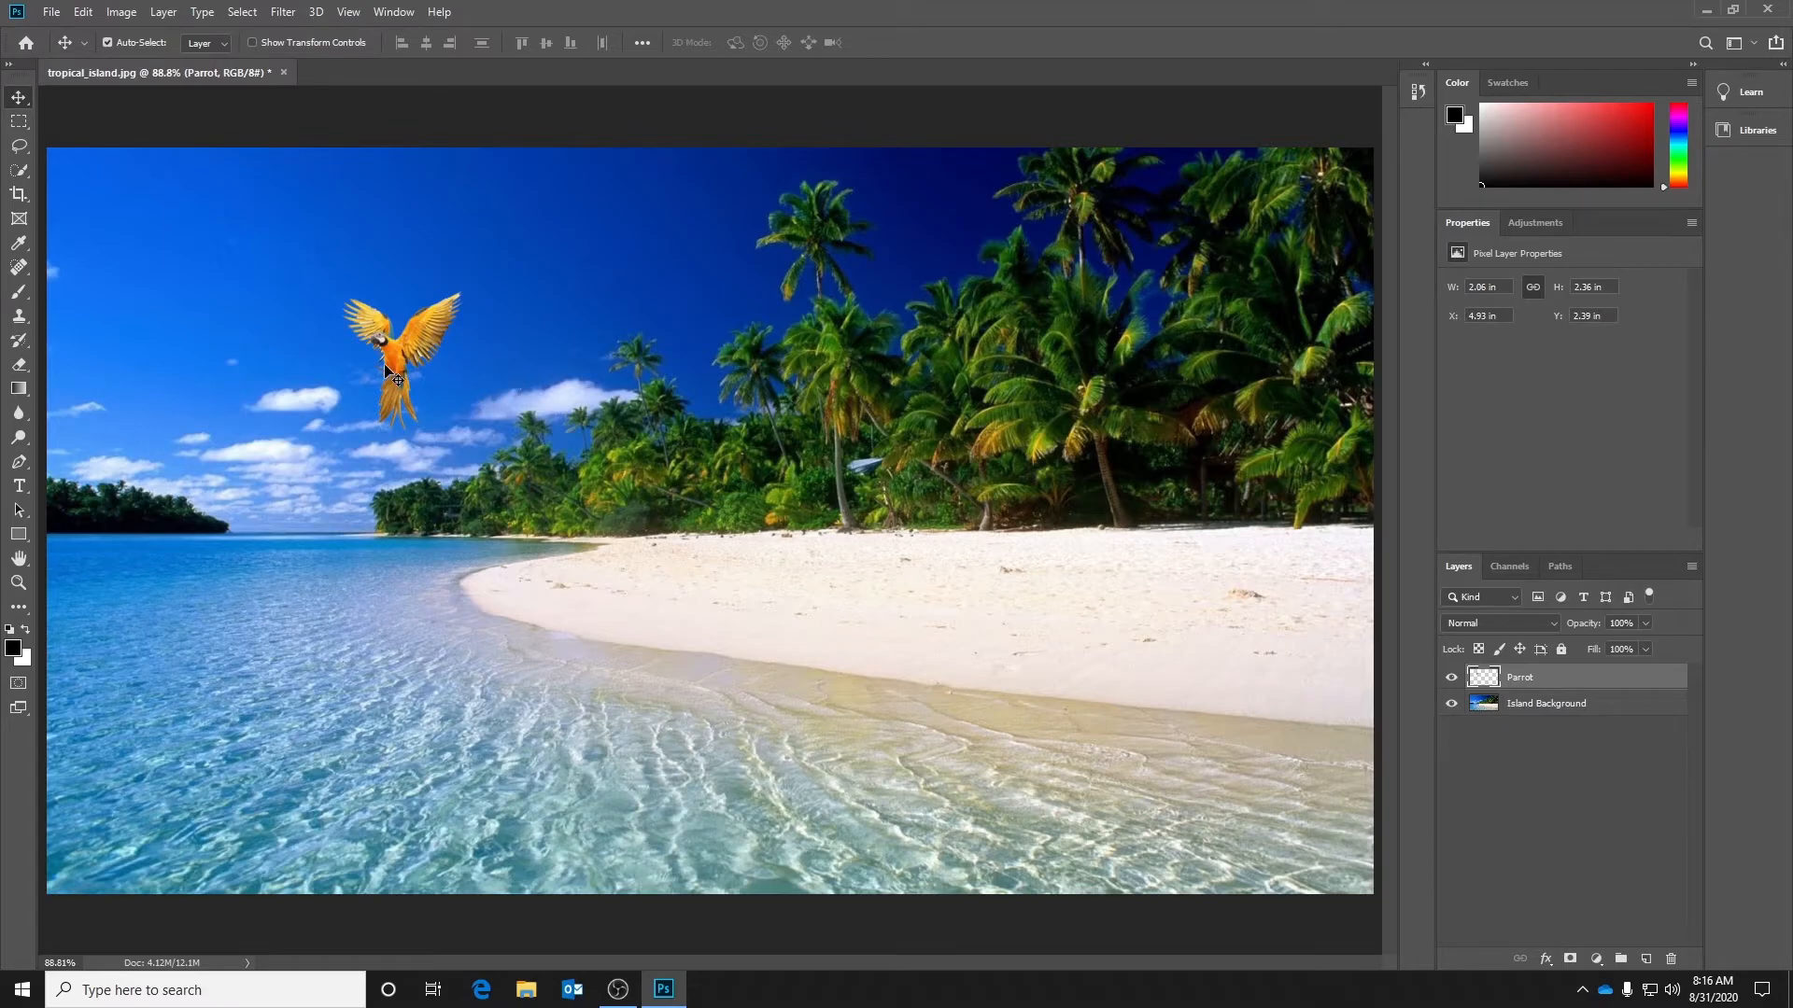
click(82, 13)
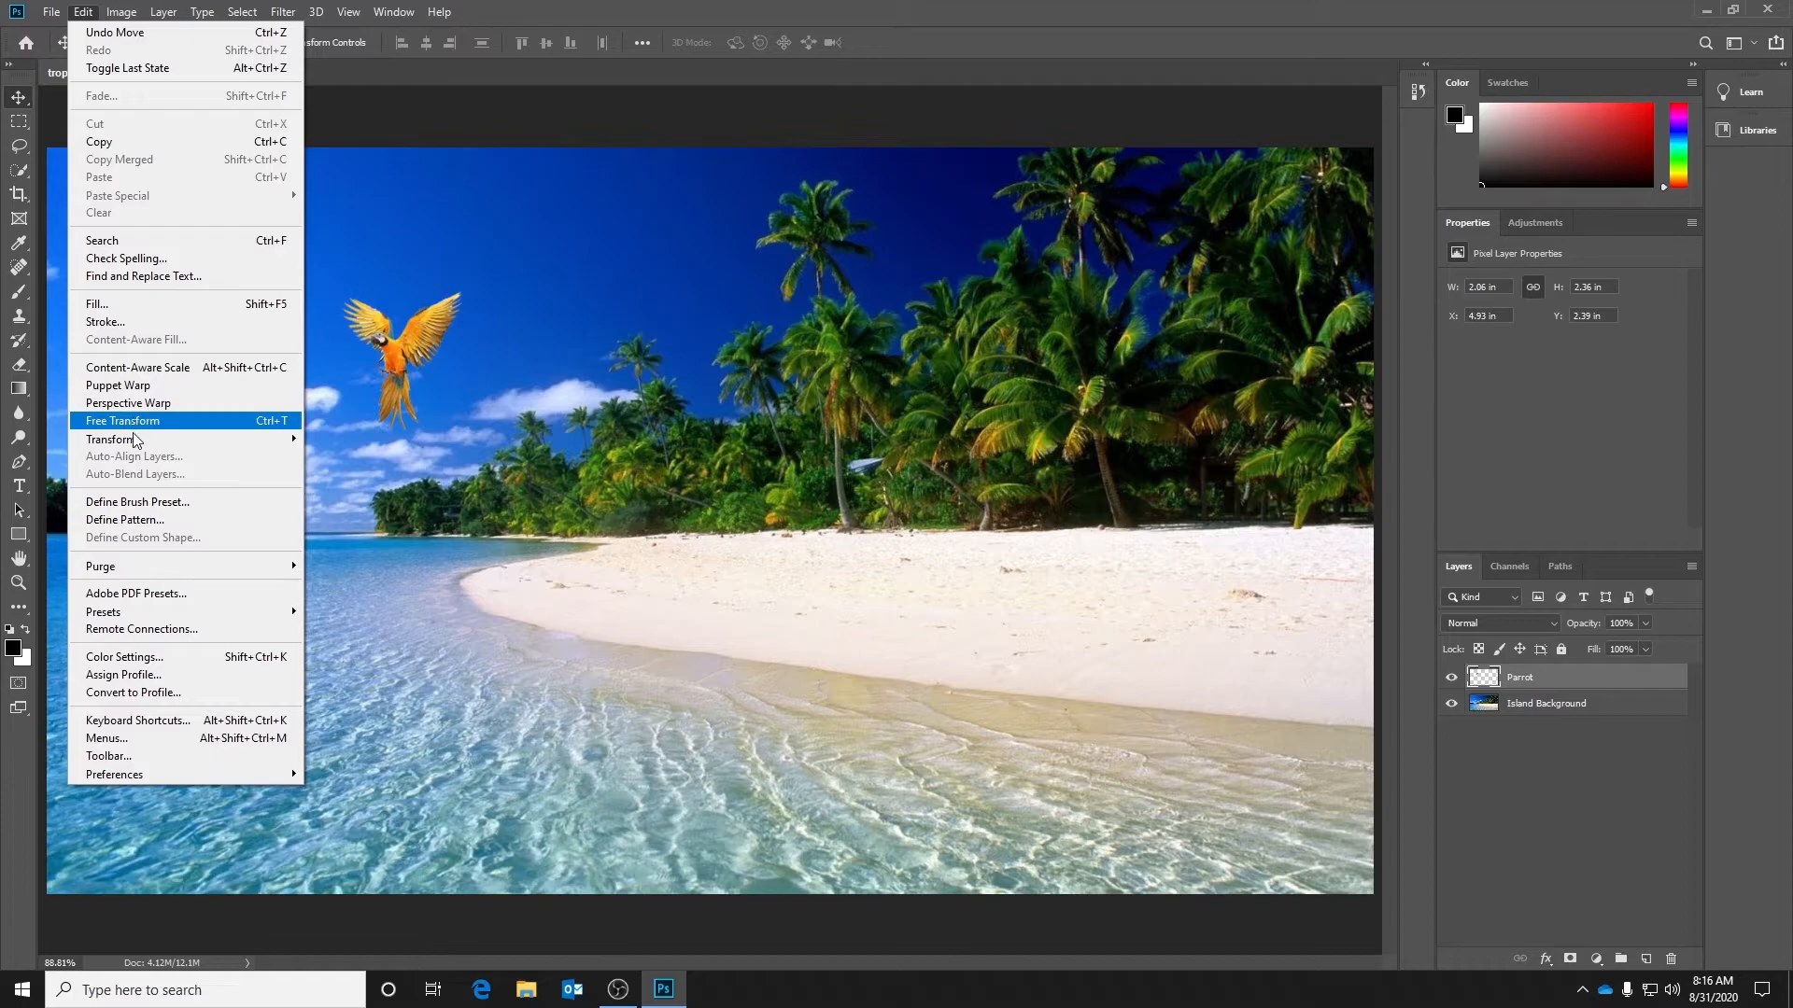
mouse_move(133, 447)
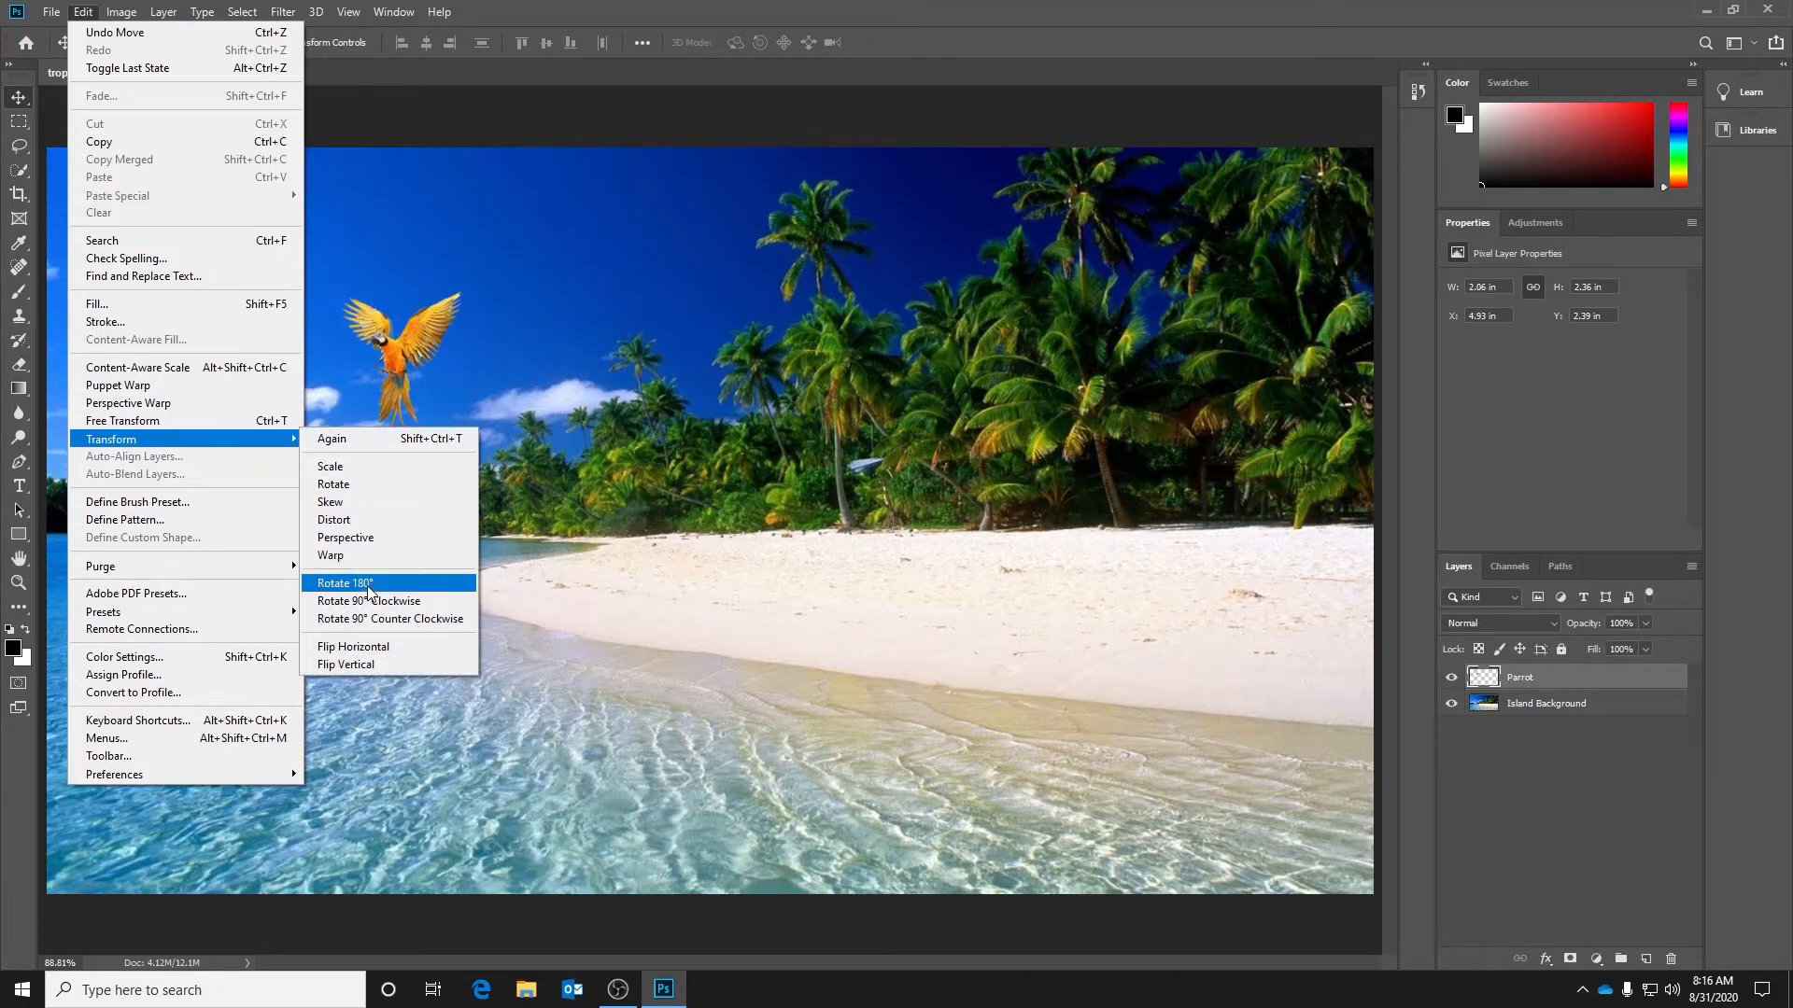
click(375, 644)
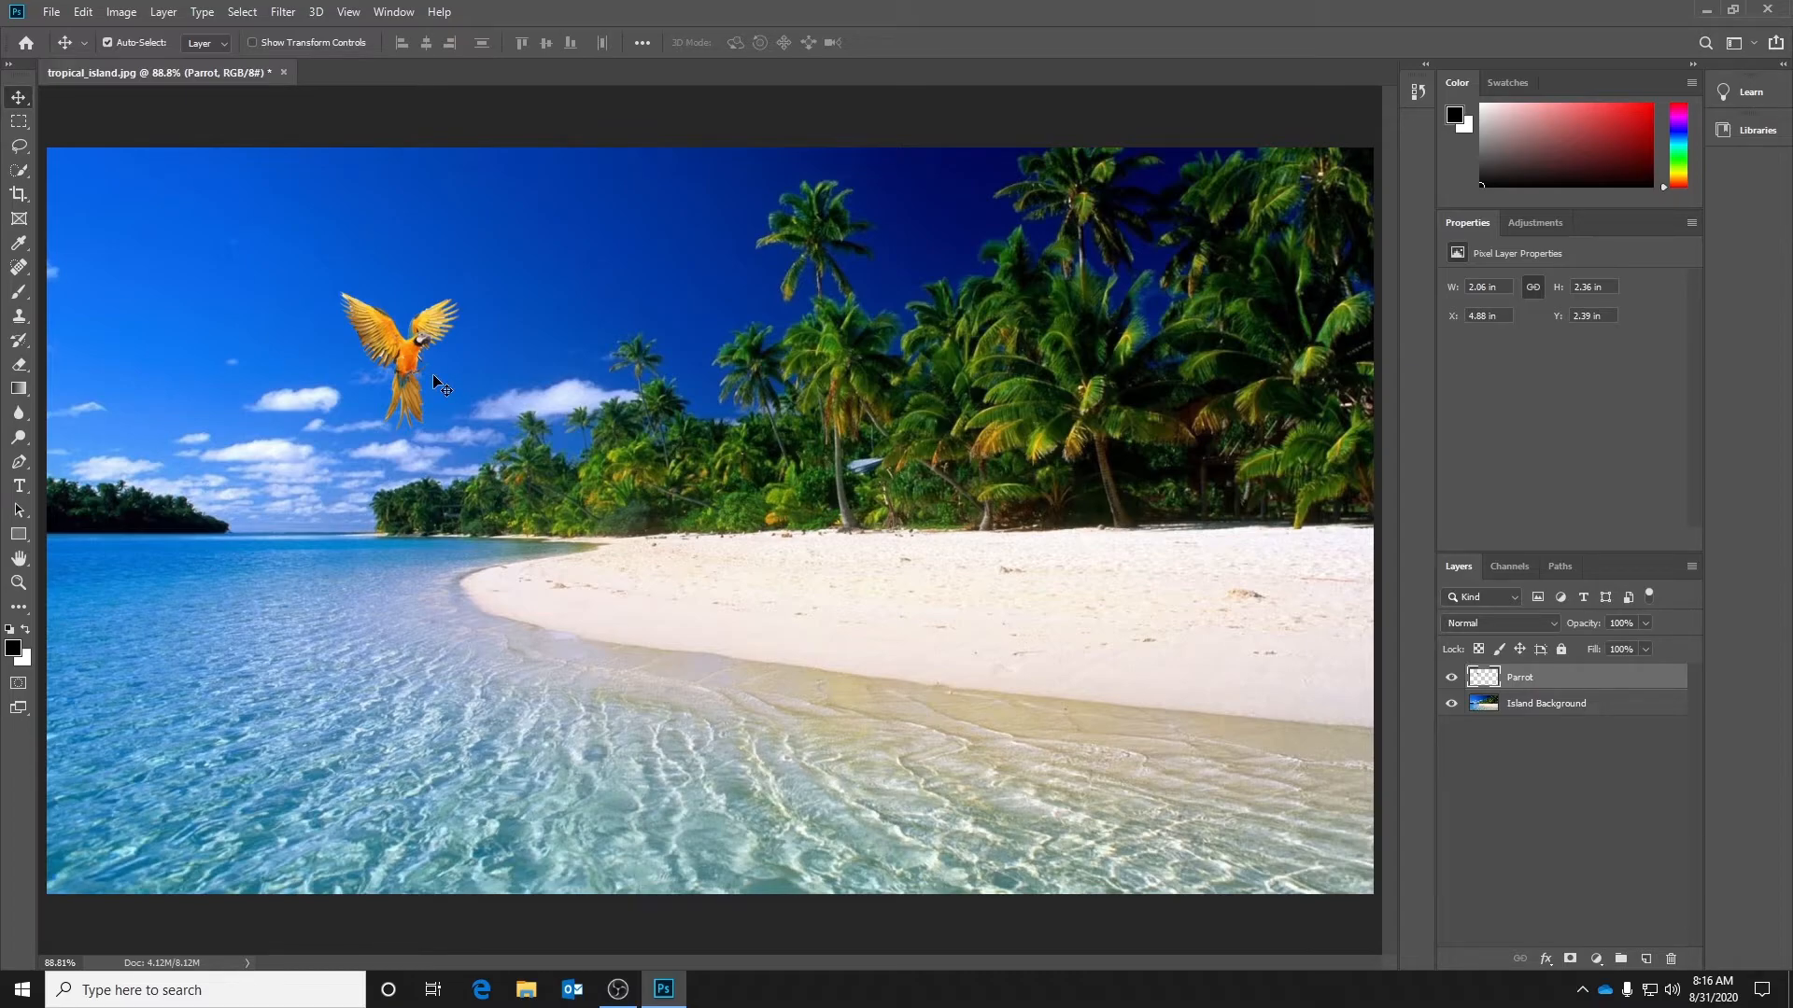
Step: Shrink the flipped parrot further with Free Transform to about 75% width and 63% height and apply it
key(ctrl+t)
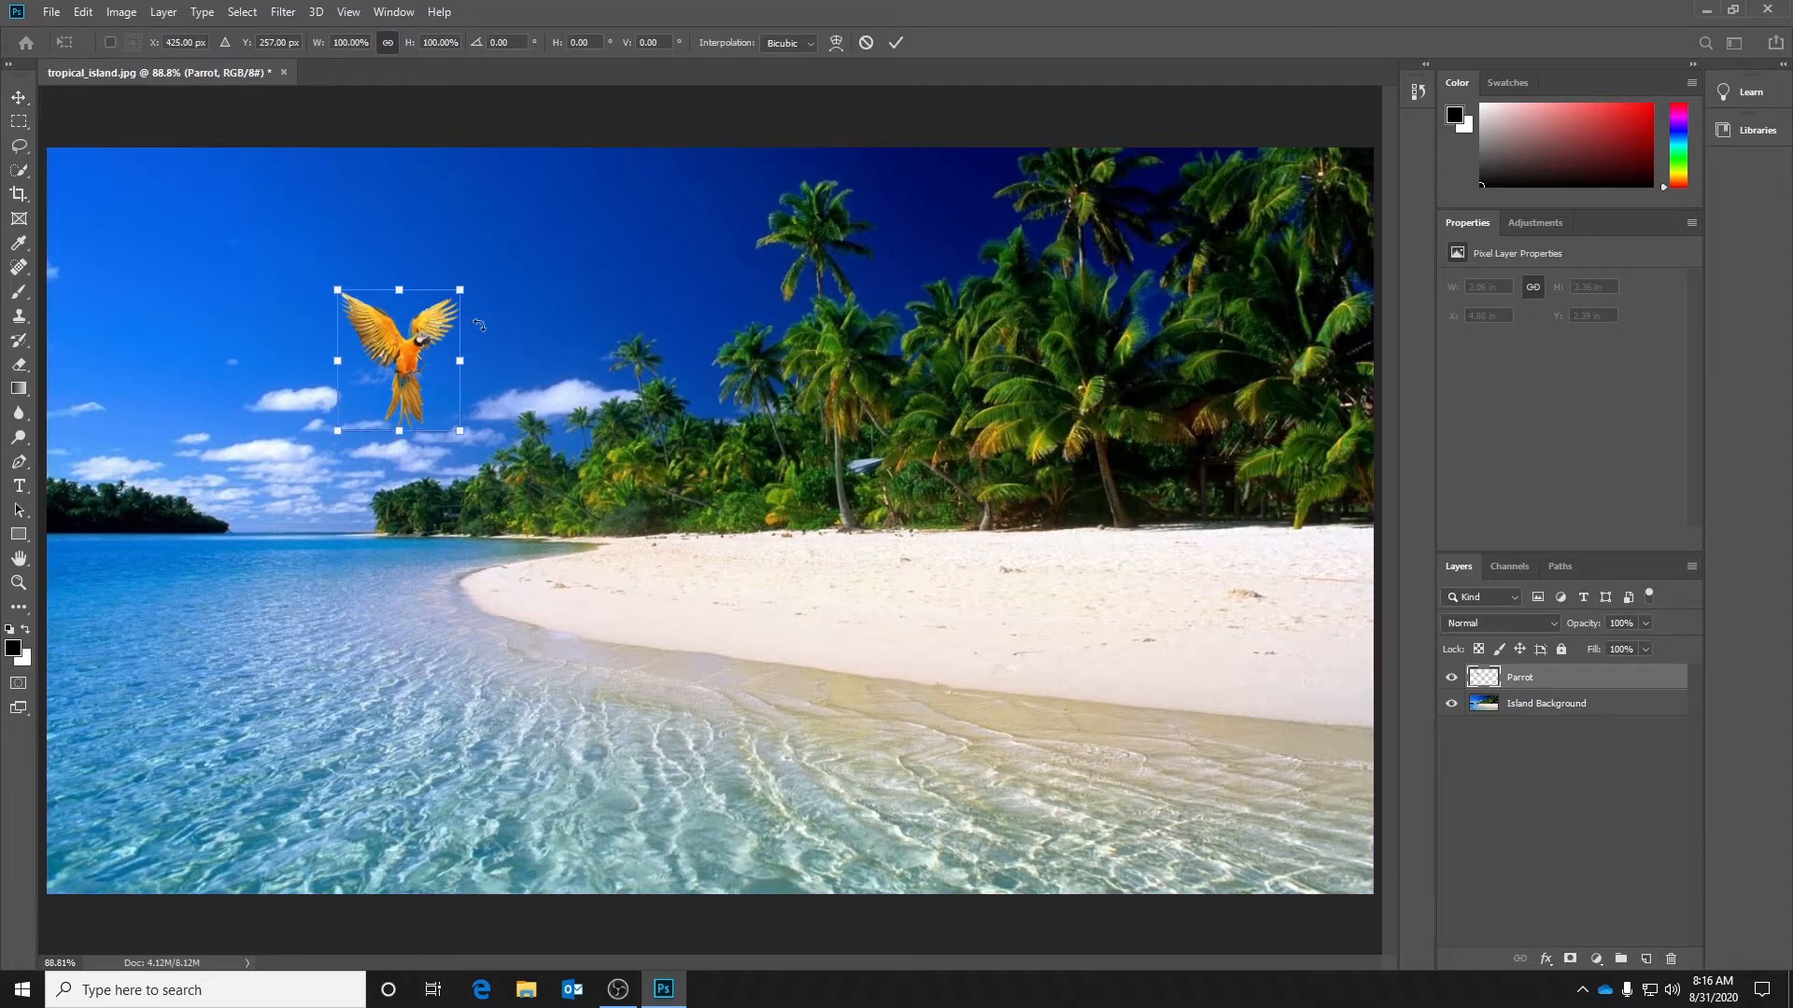
drag(459, 293, 429, 341)
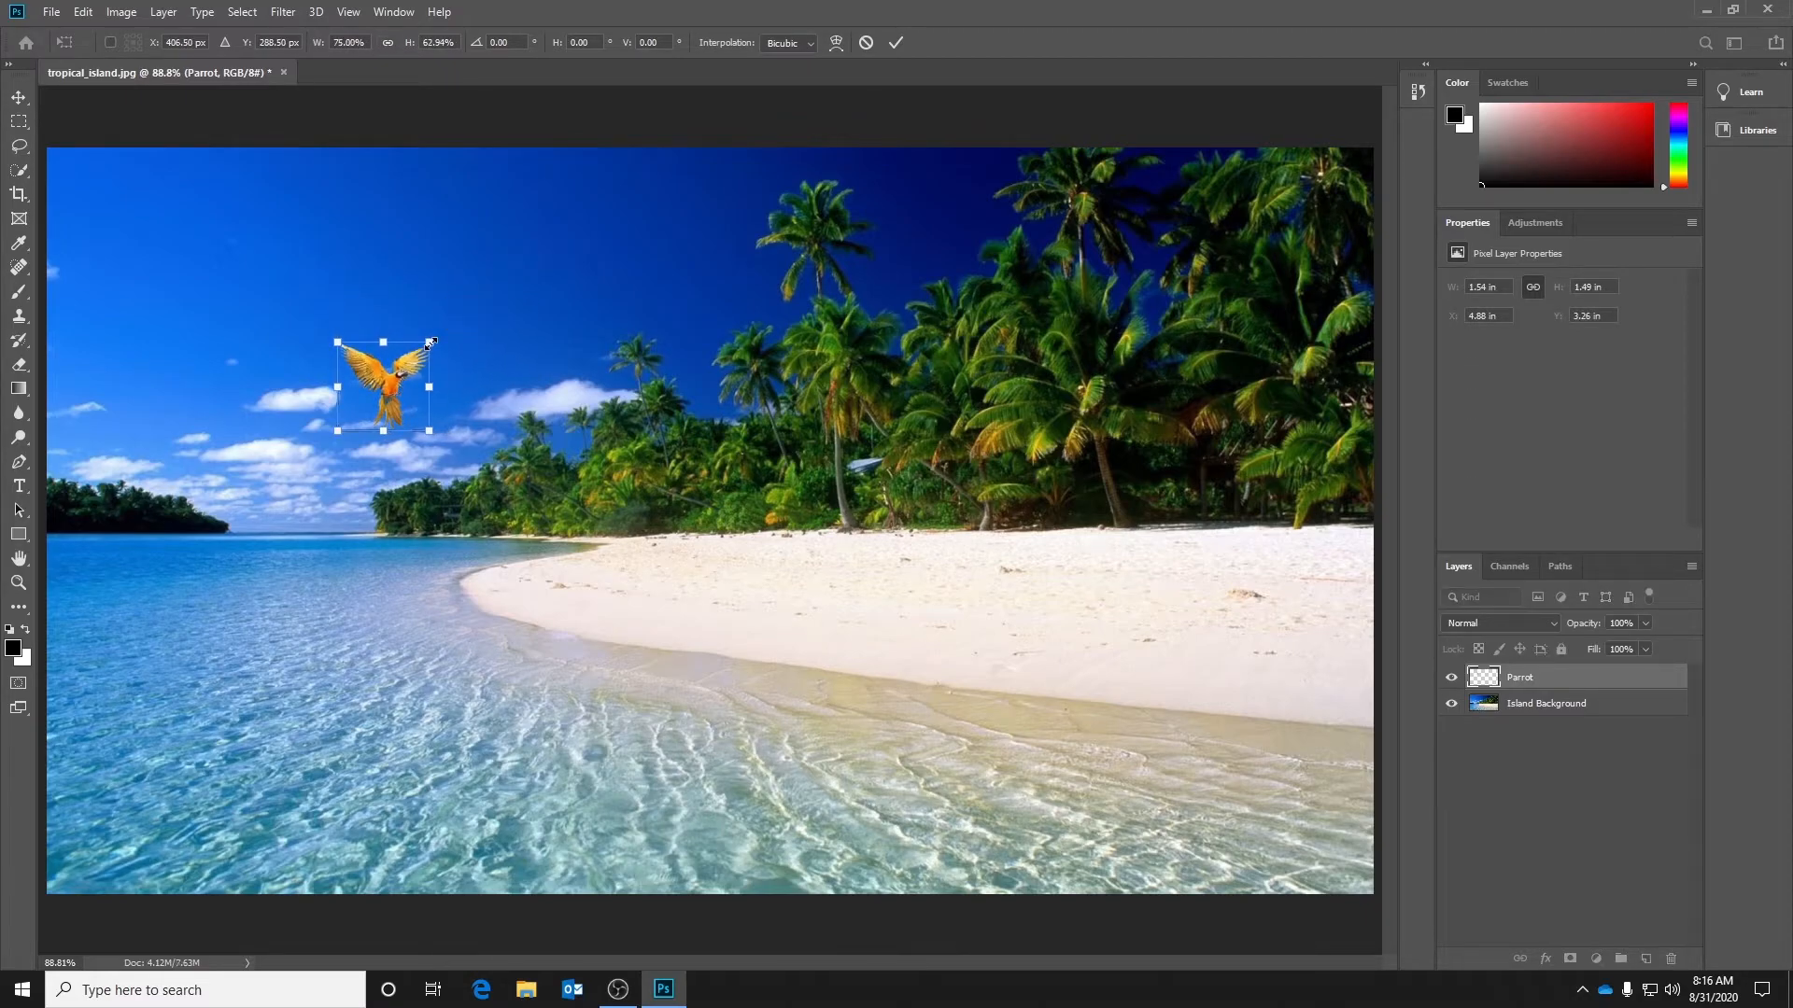
key(Return)
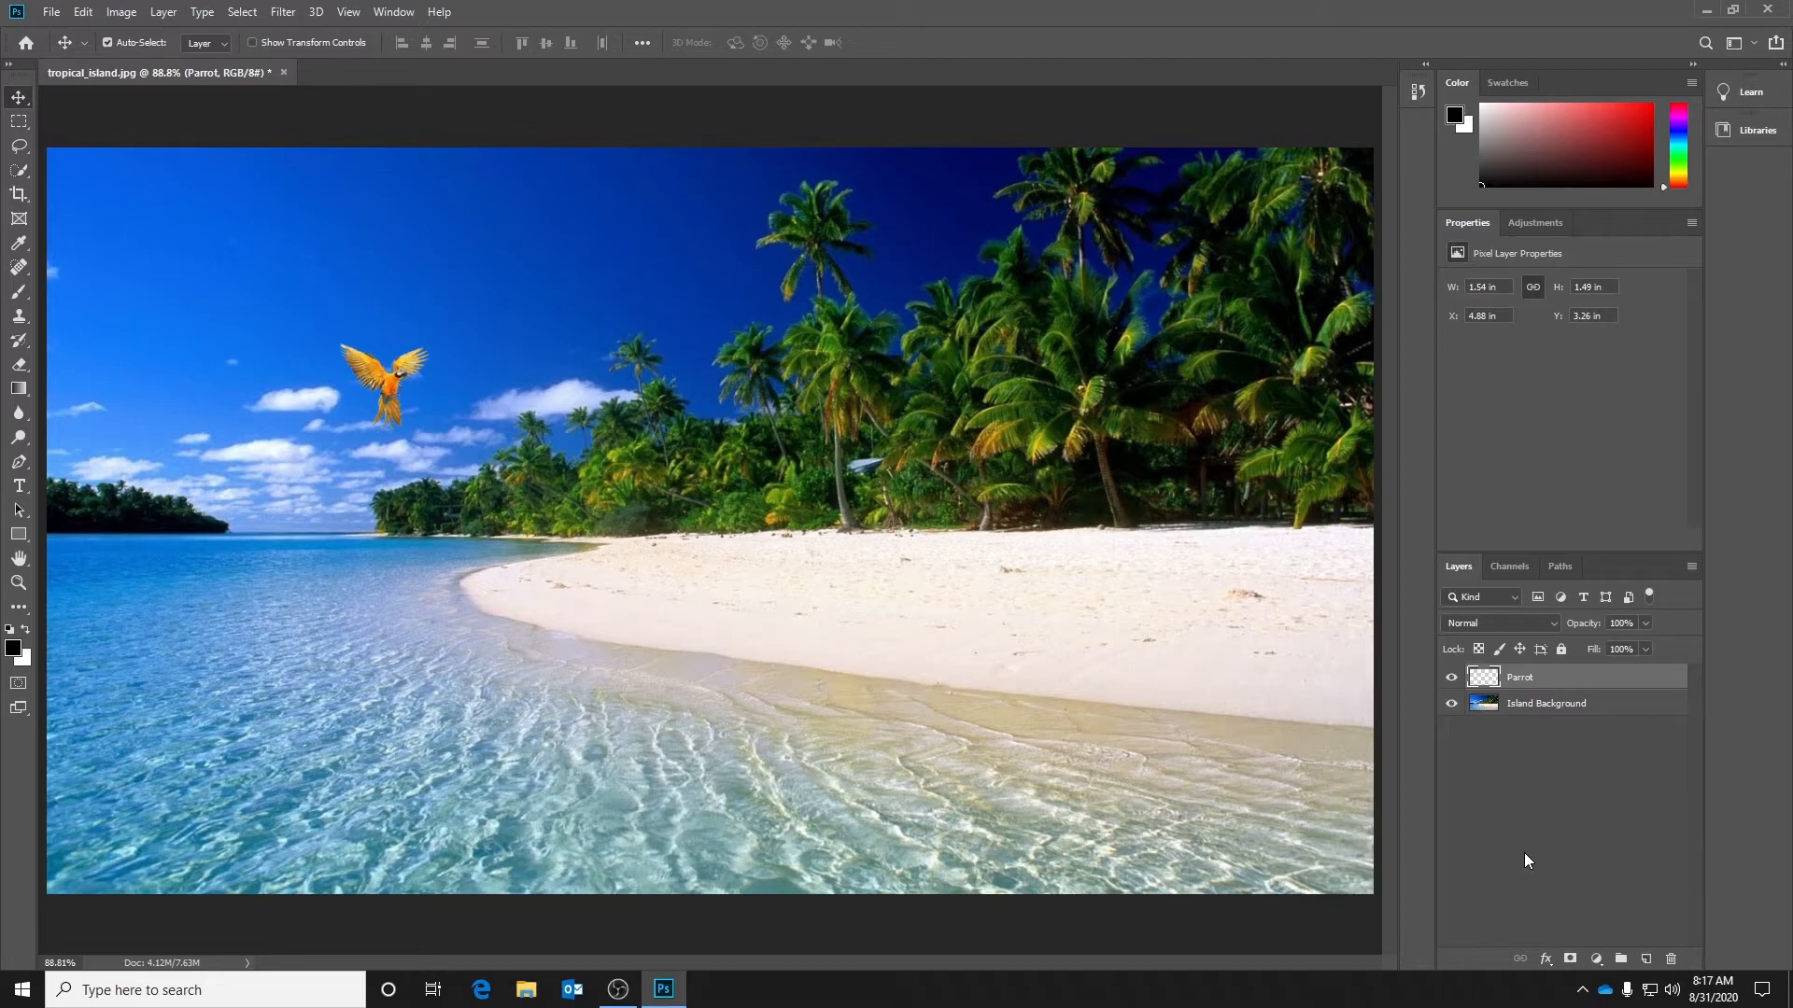
Step: Open the treasure_chest image from the Tropical Island folder and float it in its own window over the island image
click(52, 12)
click(56, 49)
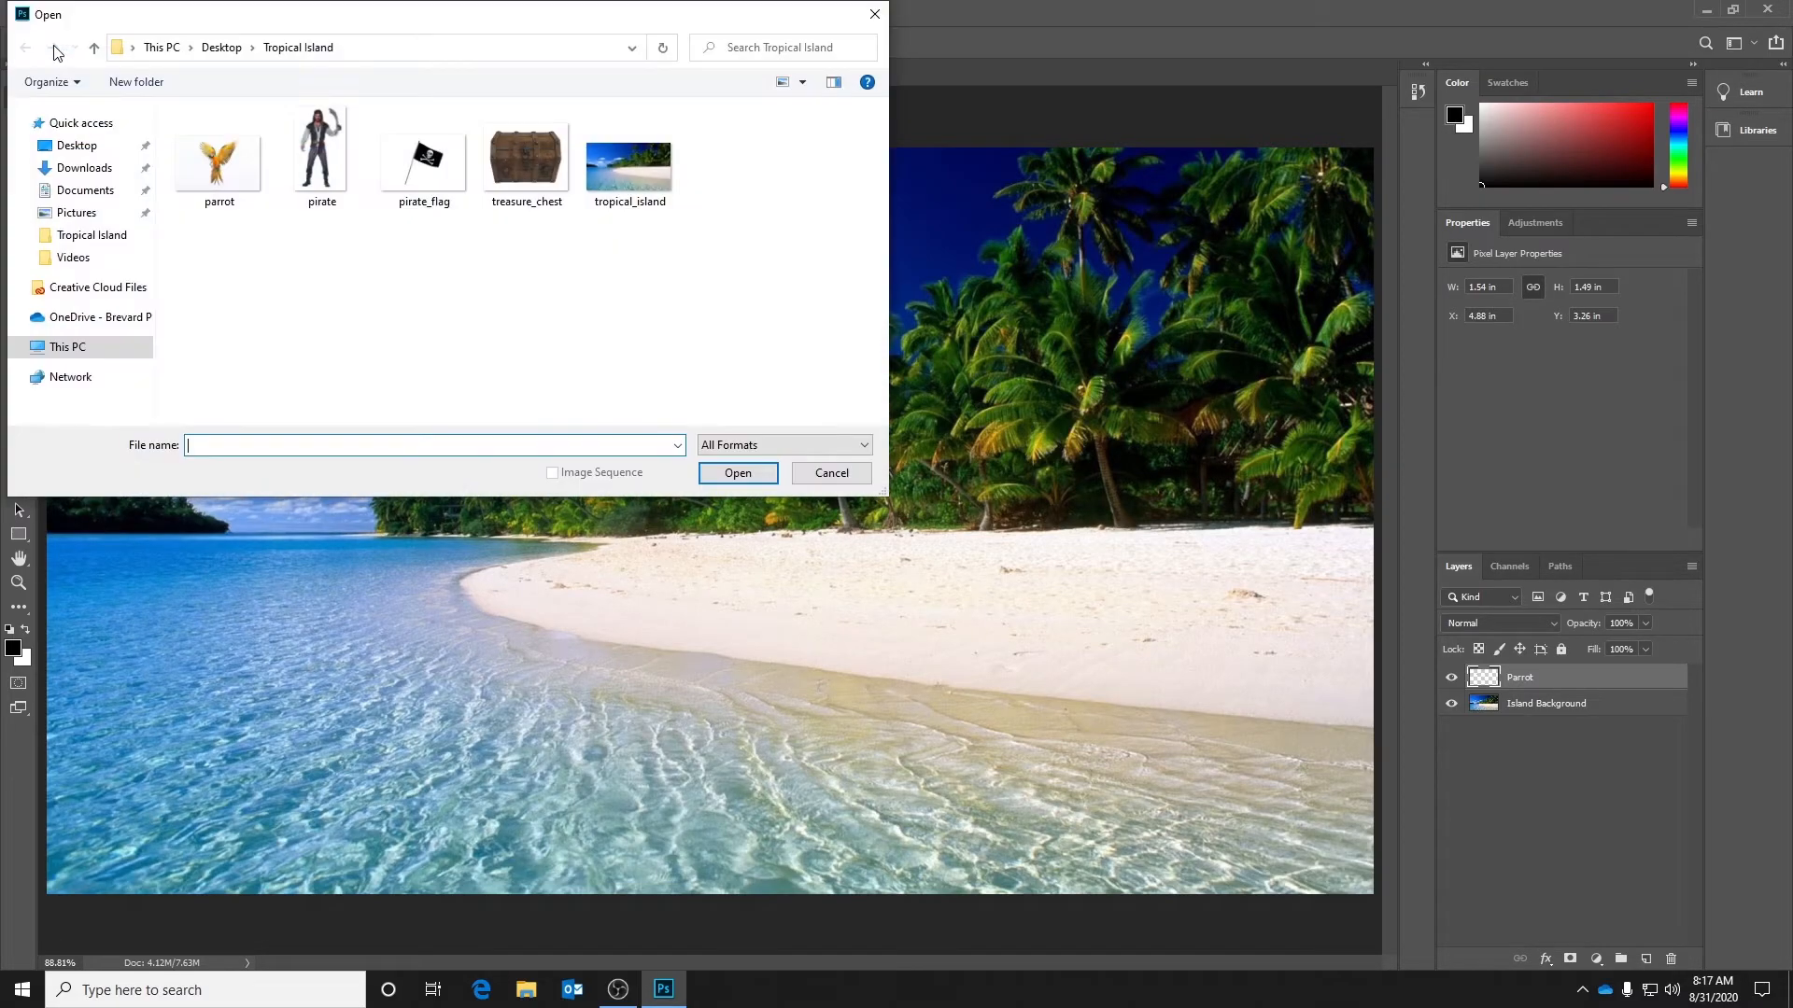
click(528, 177)
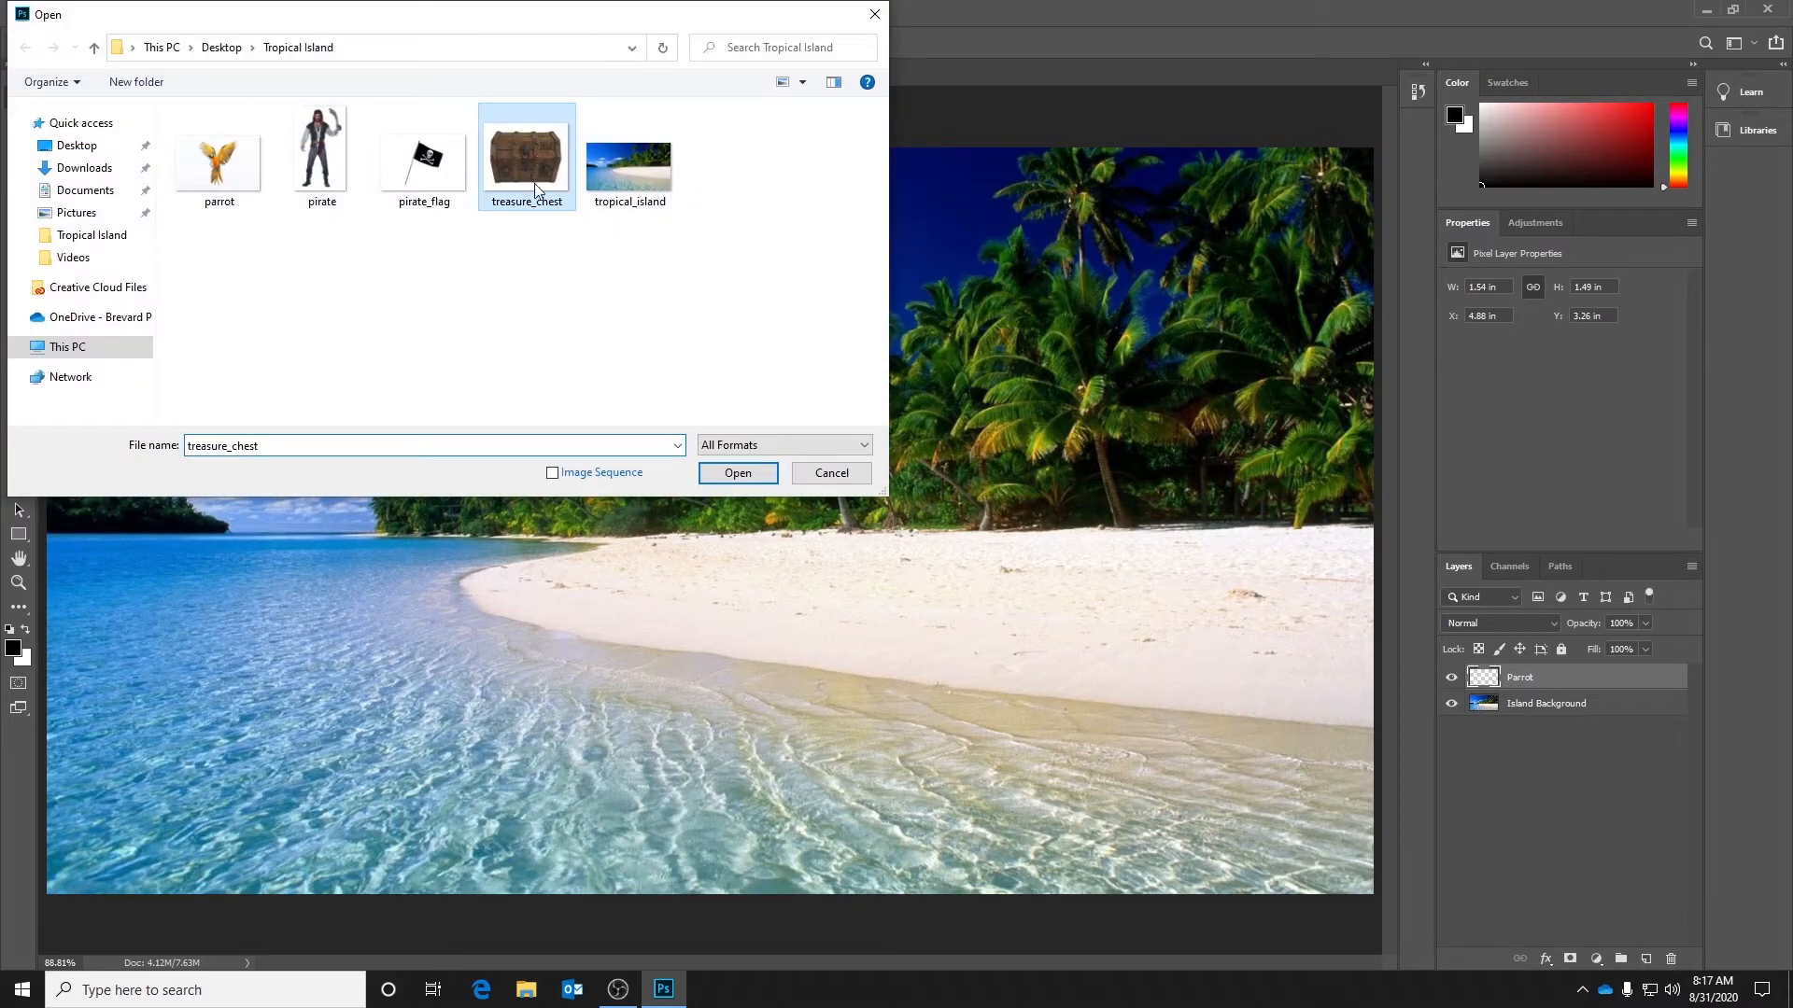
click(729, 475)
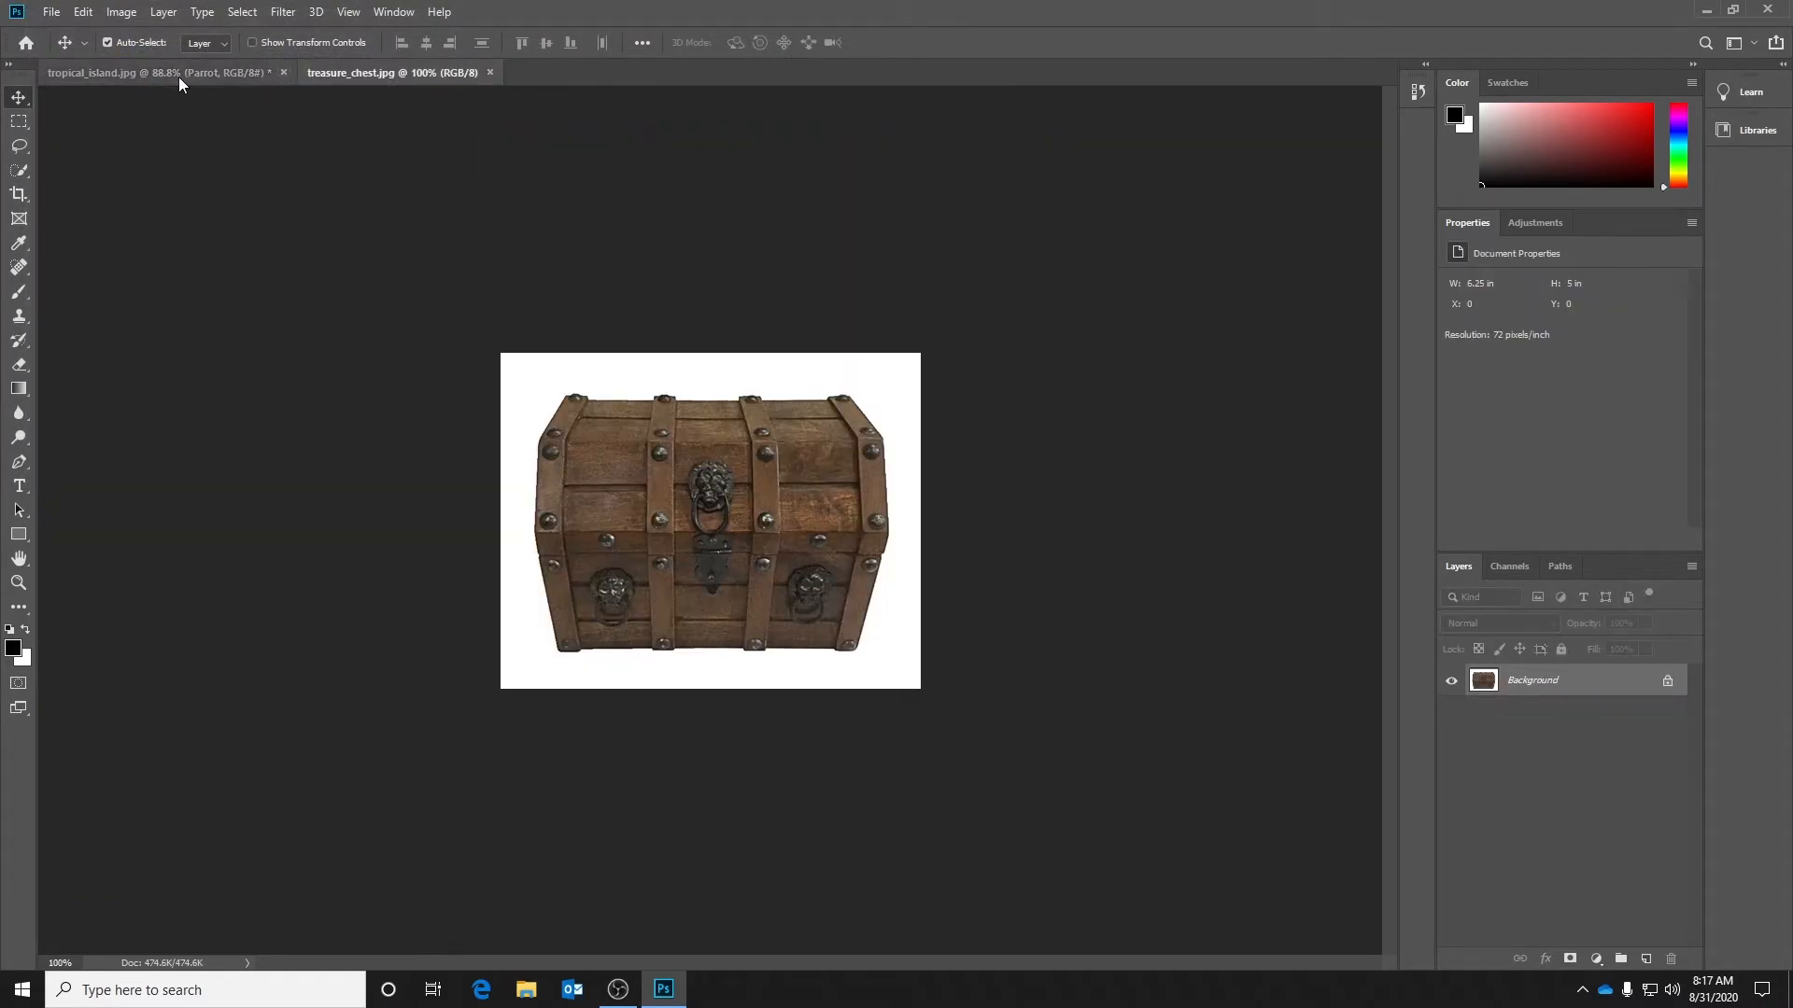
drag(390, 72, 433, 336)
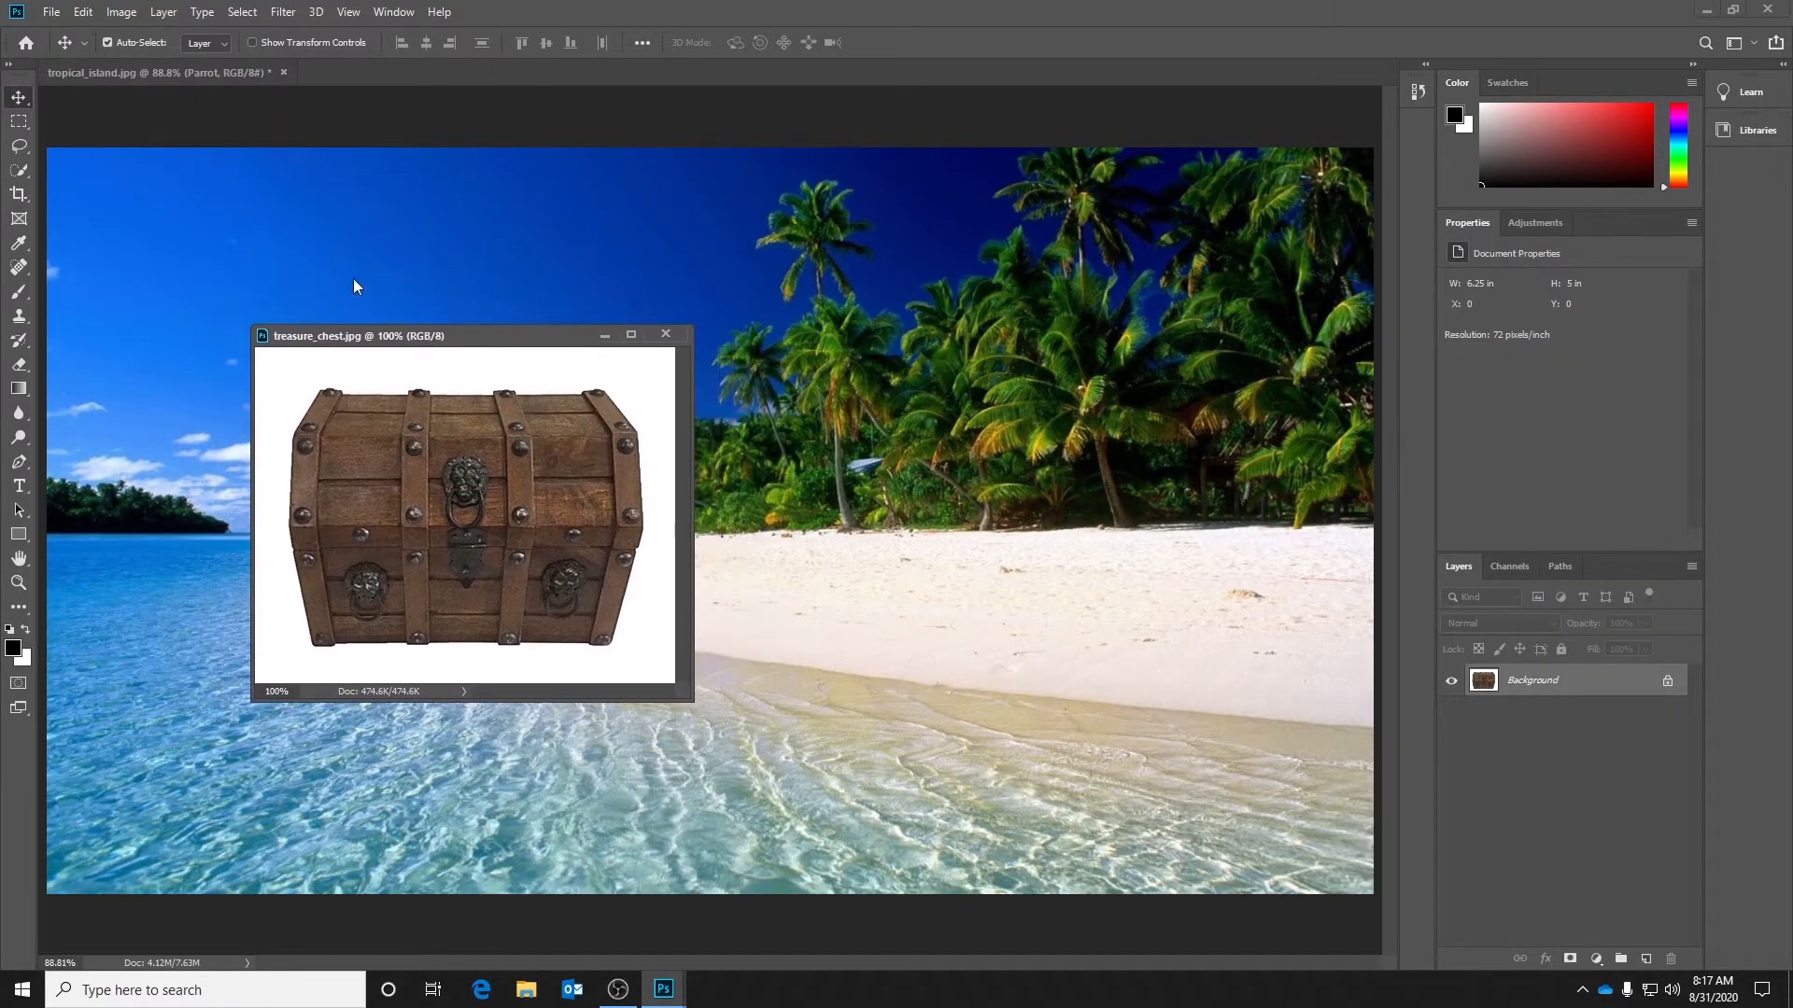
Step: Select the treasure chest with a loose freehand outline using the Lasso Tool, staying in the white margin
click(18, 145)
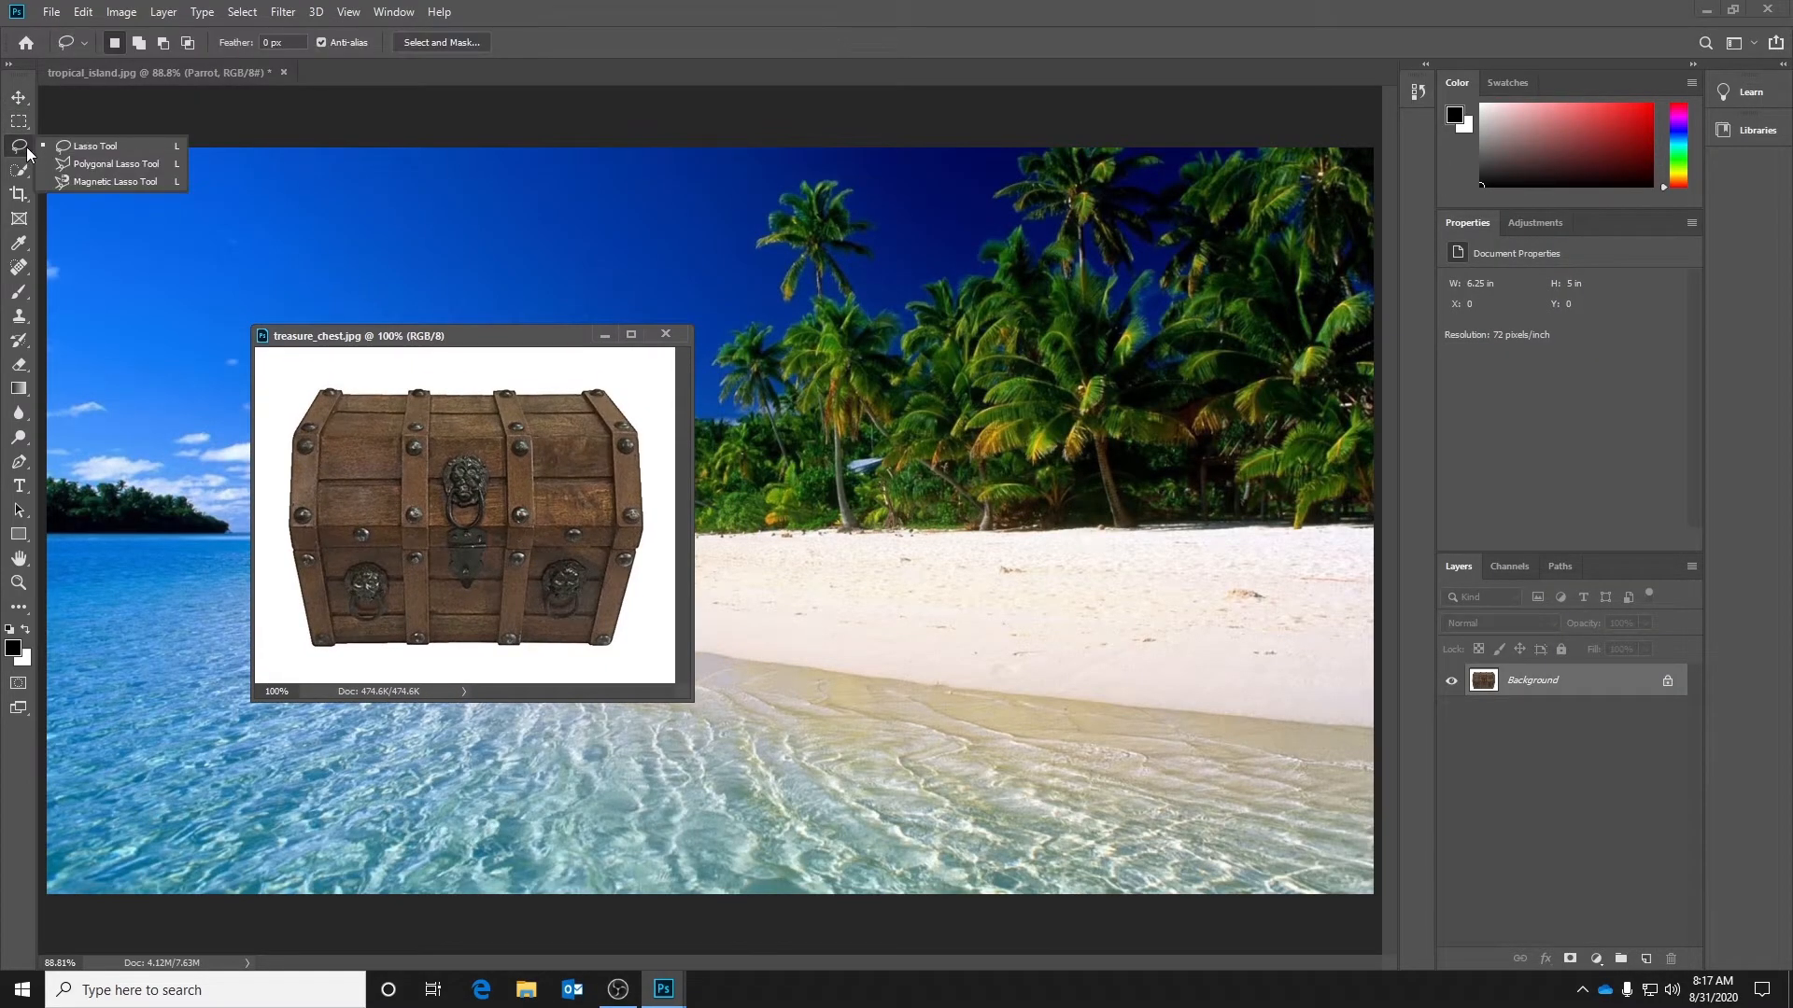
click(61, 155)
mouse_move(292, 355)
mouse_down()
mouse_move(596, 367)
mouse_move(651, 411)
mouse_move(665, 481)
mouse_up()
mouse_move(665, 557)
mouse_down()
mouse_move(654, 644)
mouse_move(631, 668)
mouse_move(516, 672)
mouse_up()
mouse_move(312, 668)
mouse_down()
mouse_move(278, 654)
mouse_move(259, 455)
mouse_move(266, 385)
mouse_move(296, 357)
mouse_up()
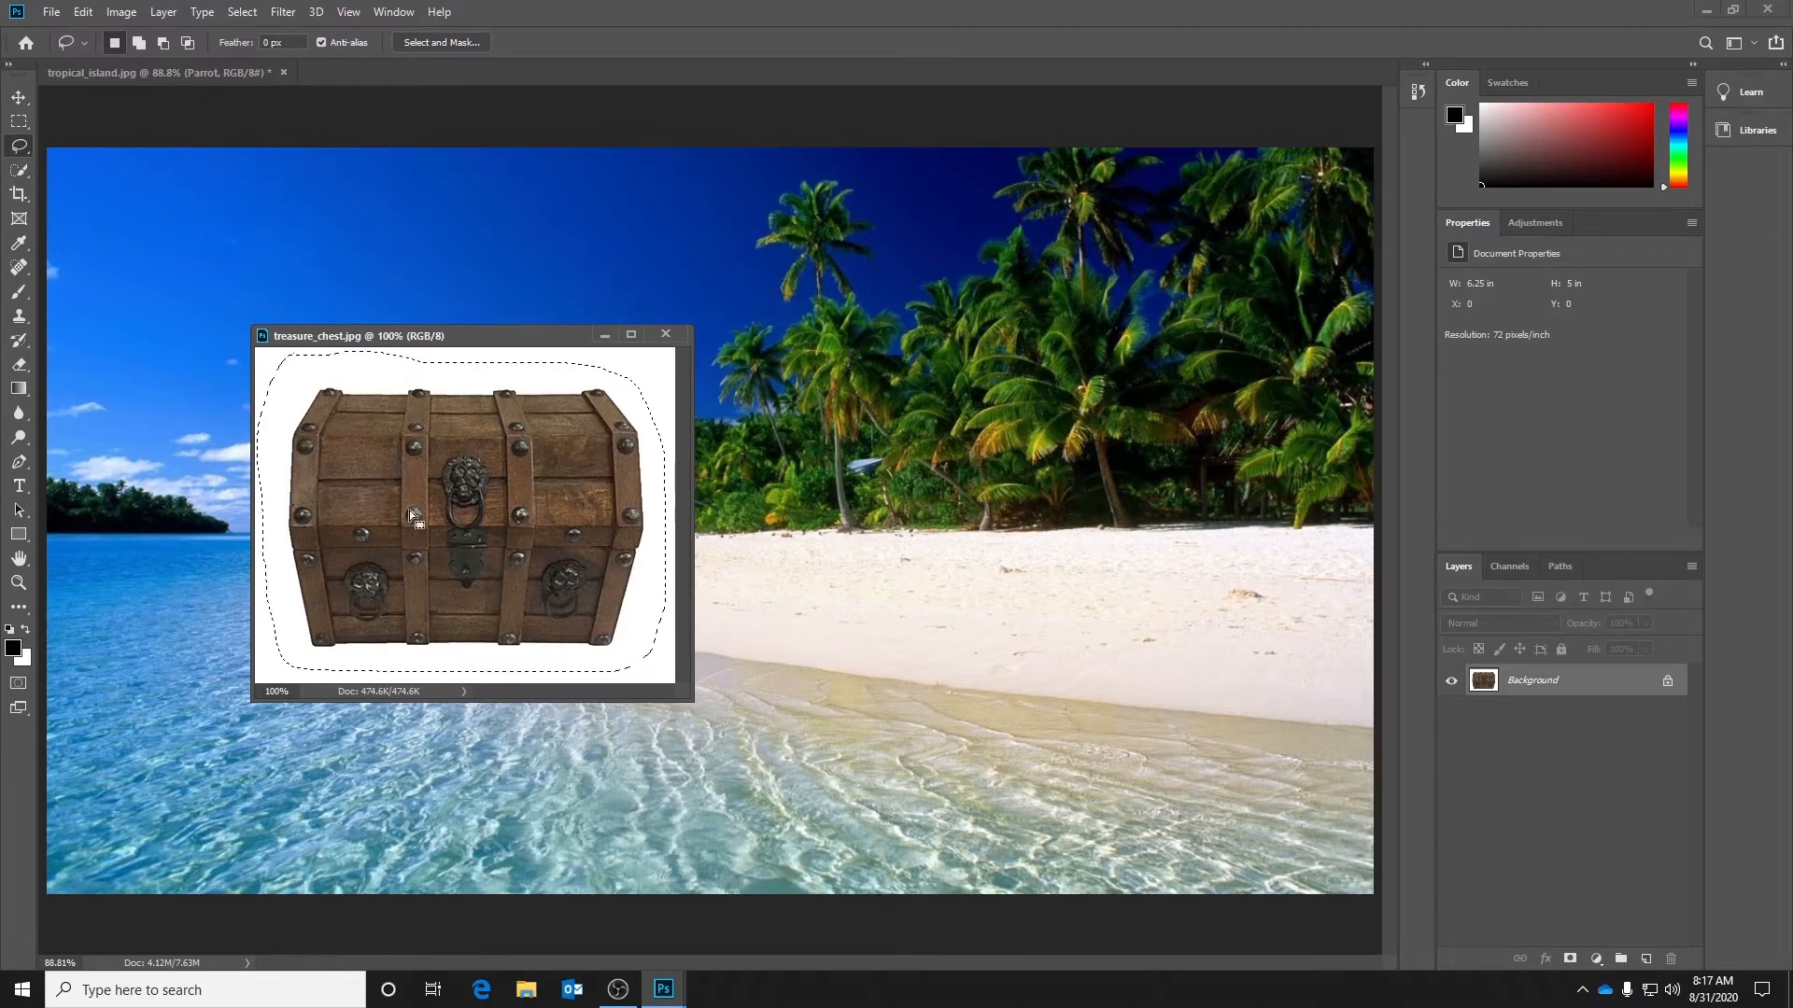
Step: Move the selected treasure chest onto the beach in the island document and close treasure_chest.jpg
click(17, 99)
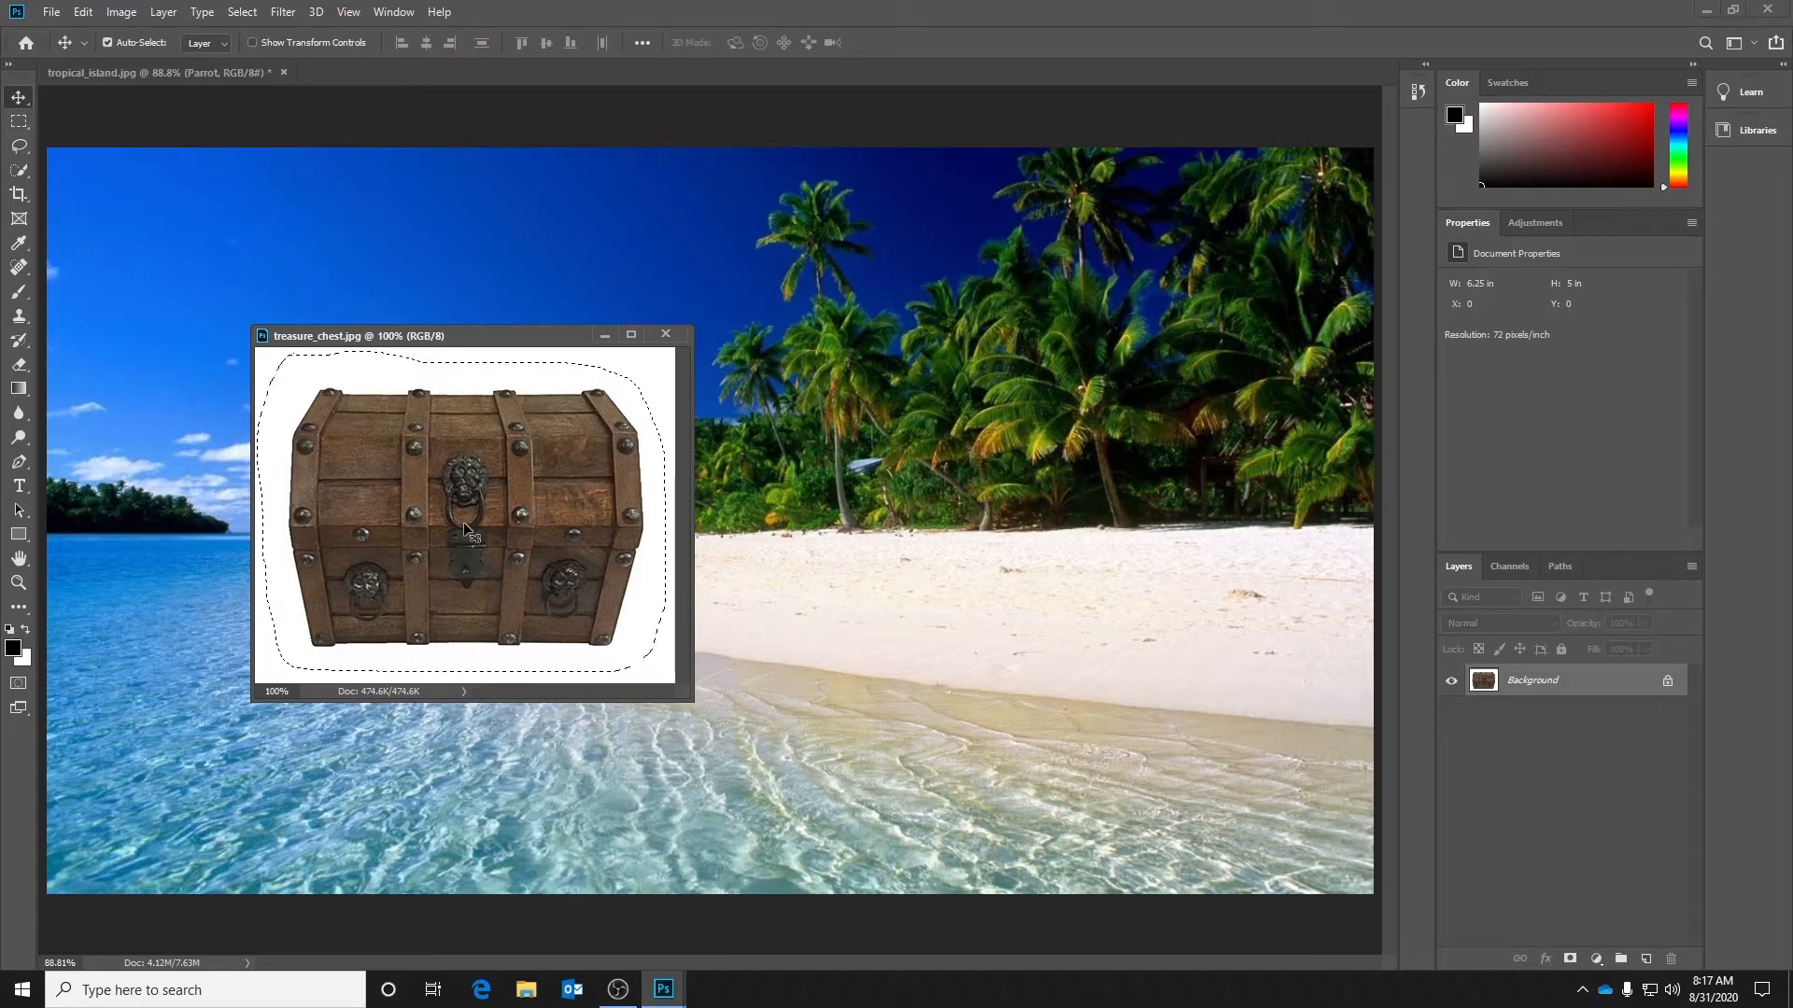
drag(467, 529, 992, 560)
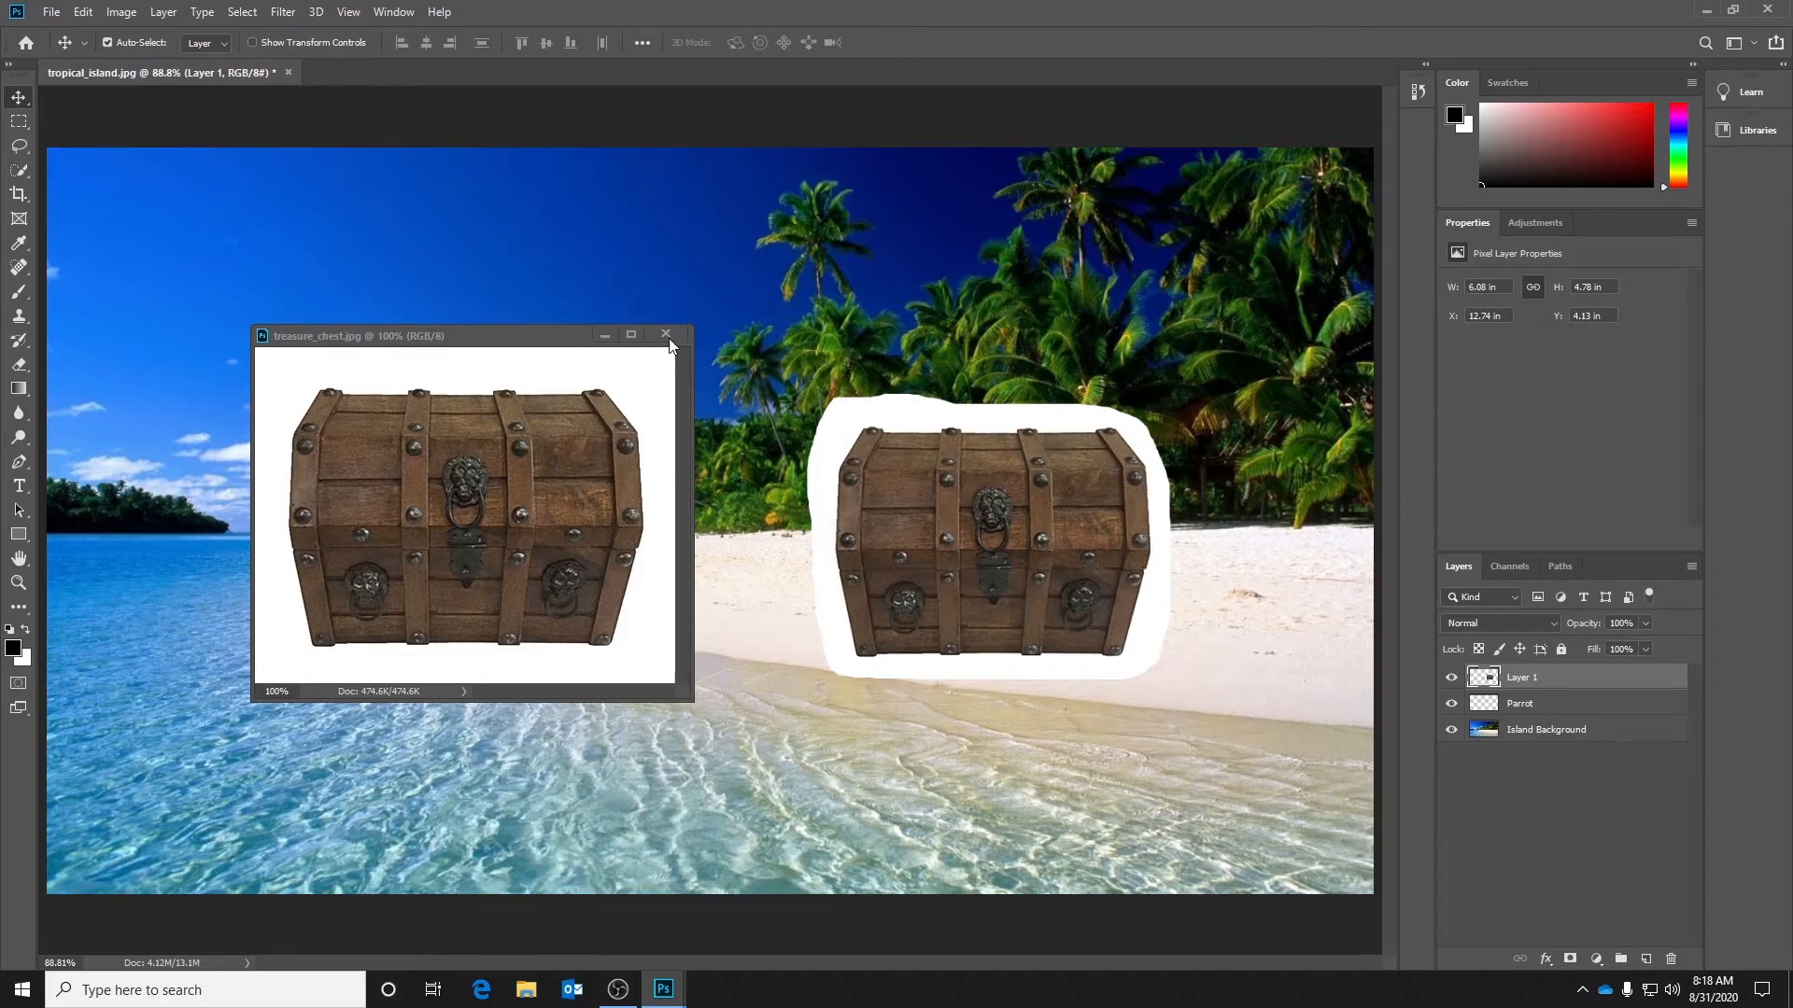
click(666, 334)
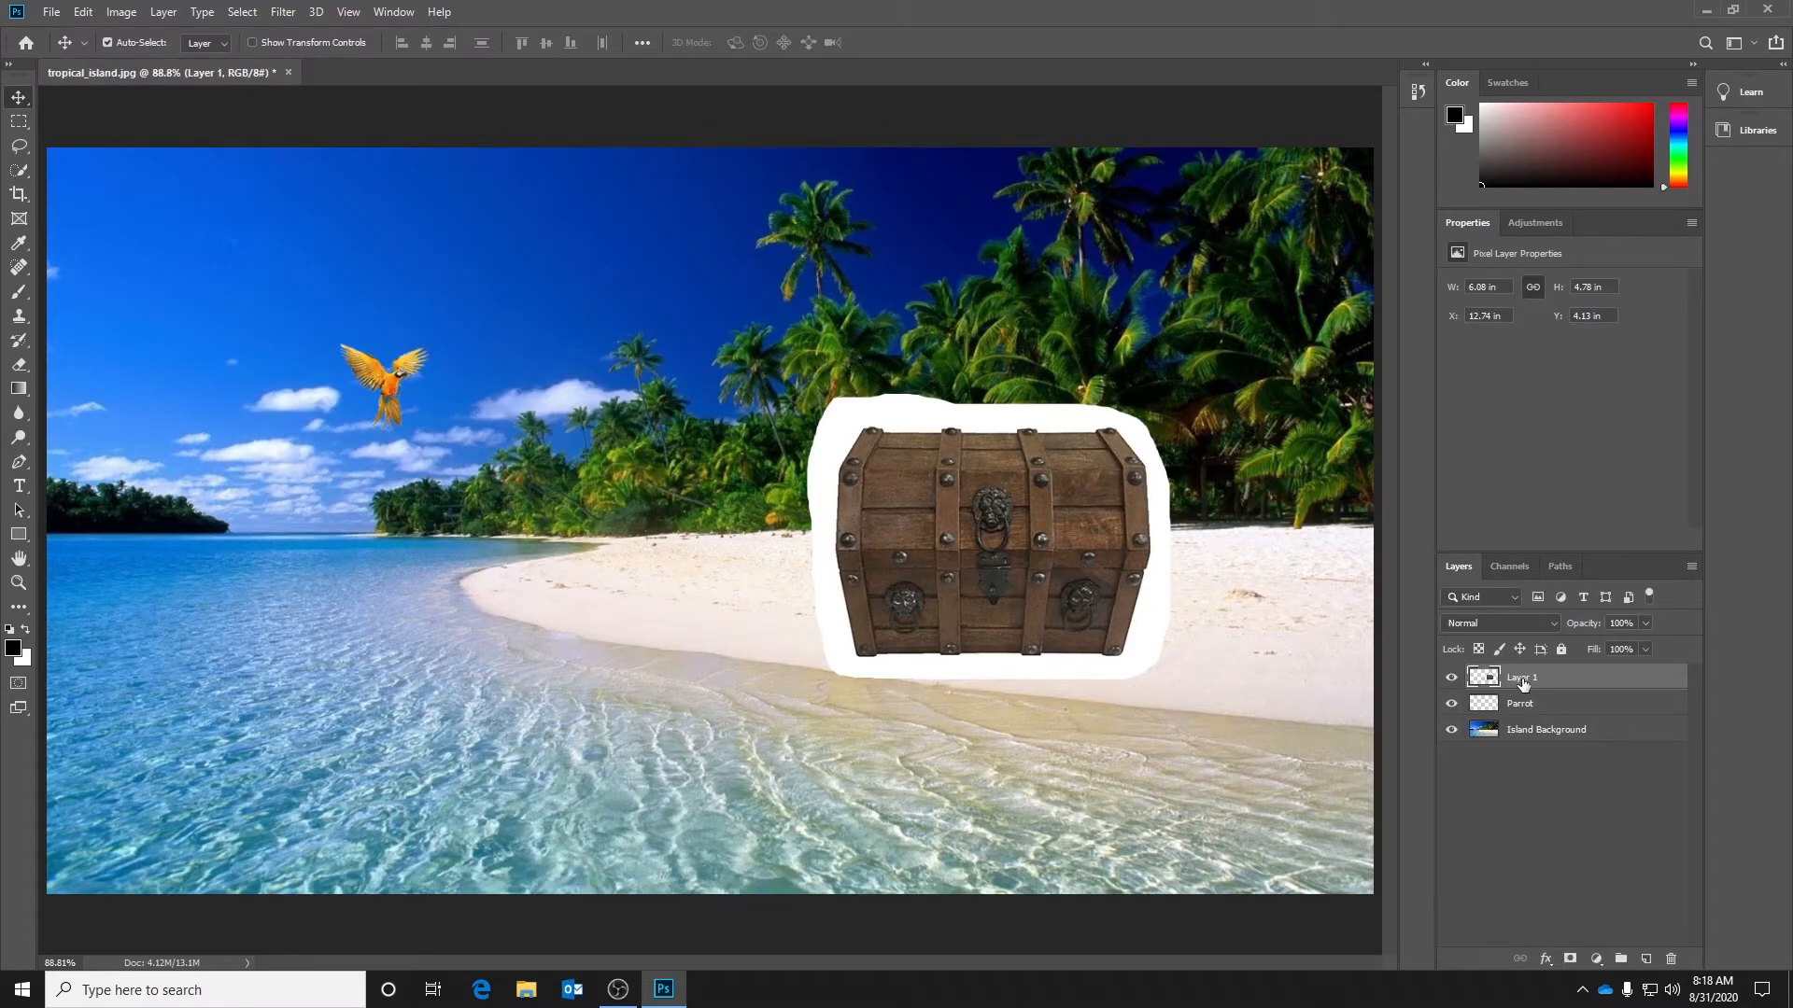
Step: Rename the treasure chest's new layer as Treasure Chest
double_click(1521, 677)
text(Treasure Chest)
key(Return)
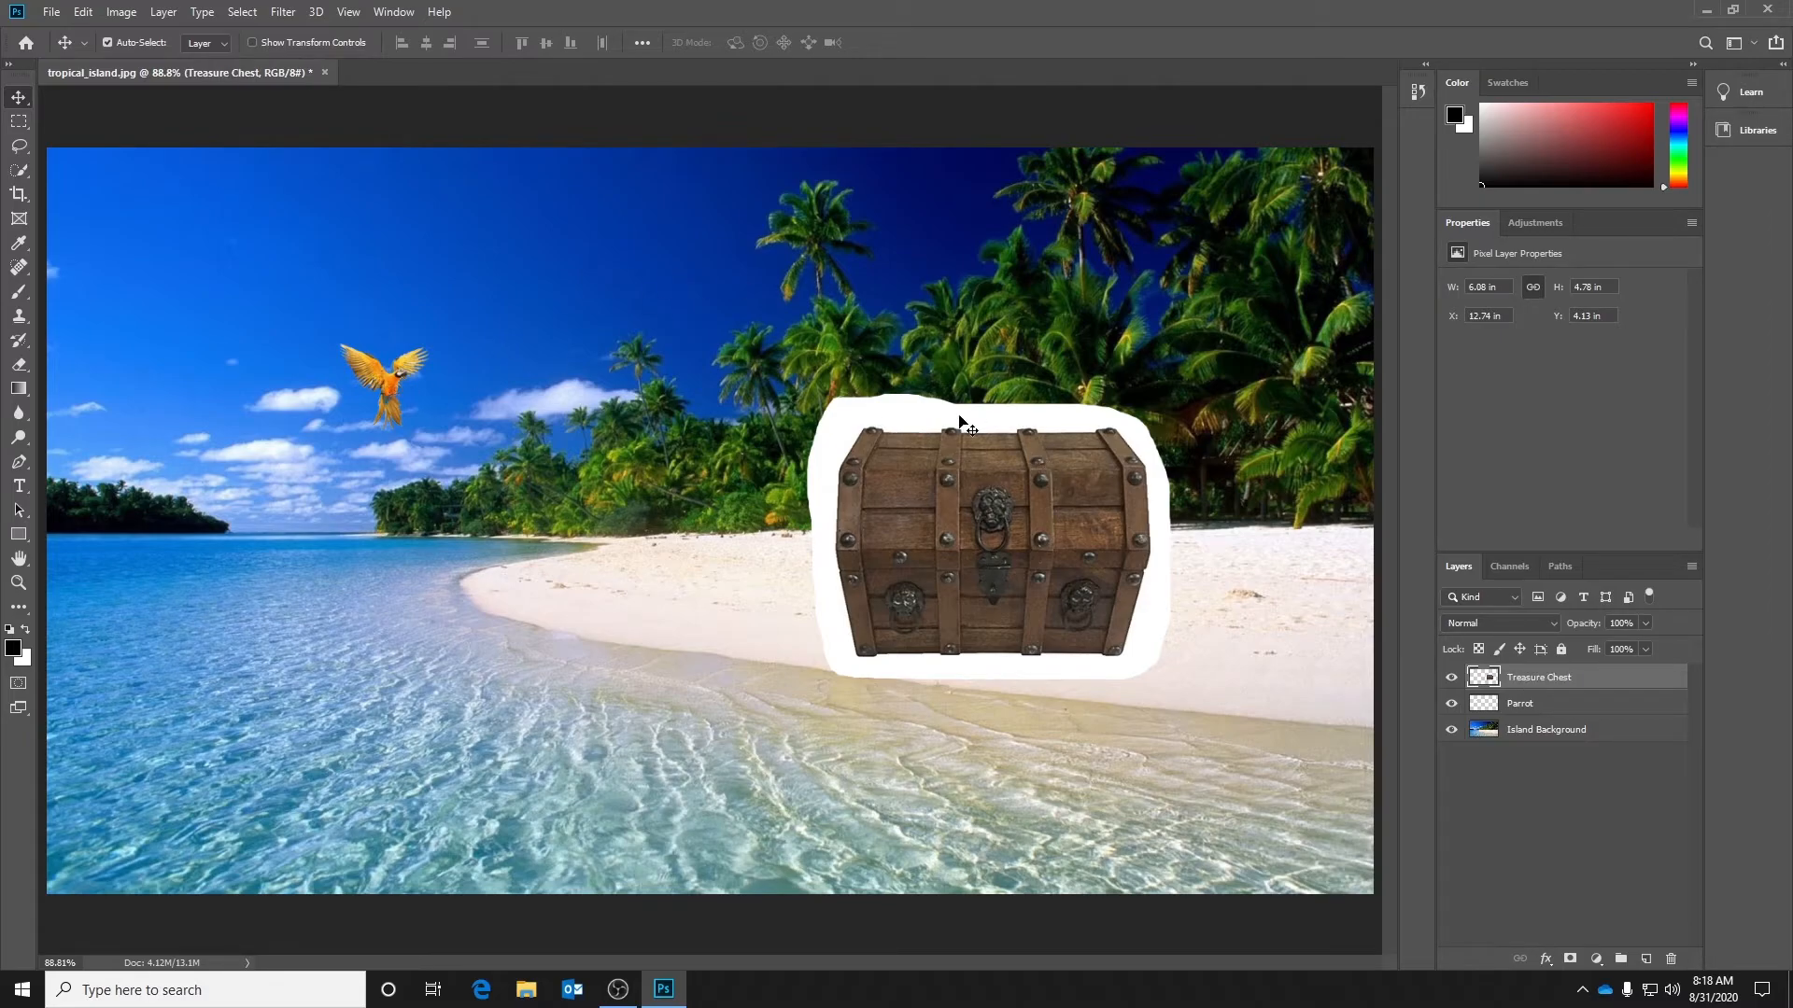
Step: Erase the white margin around the treasure chest with the Magic Eraser Tool
click(21, 367)
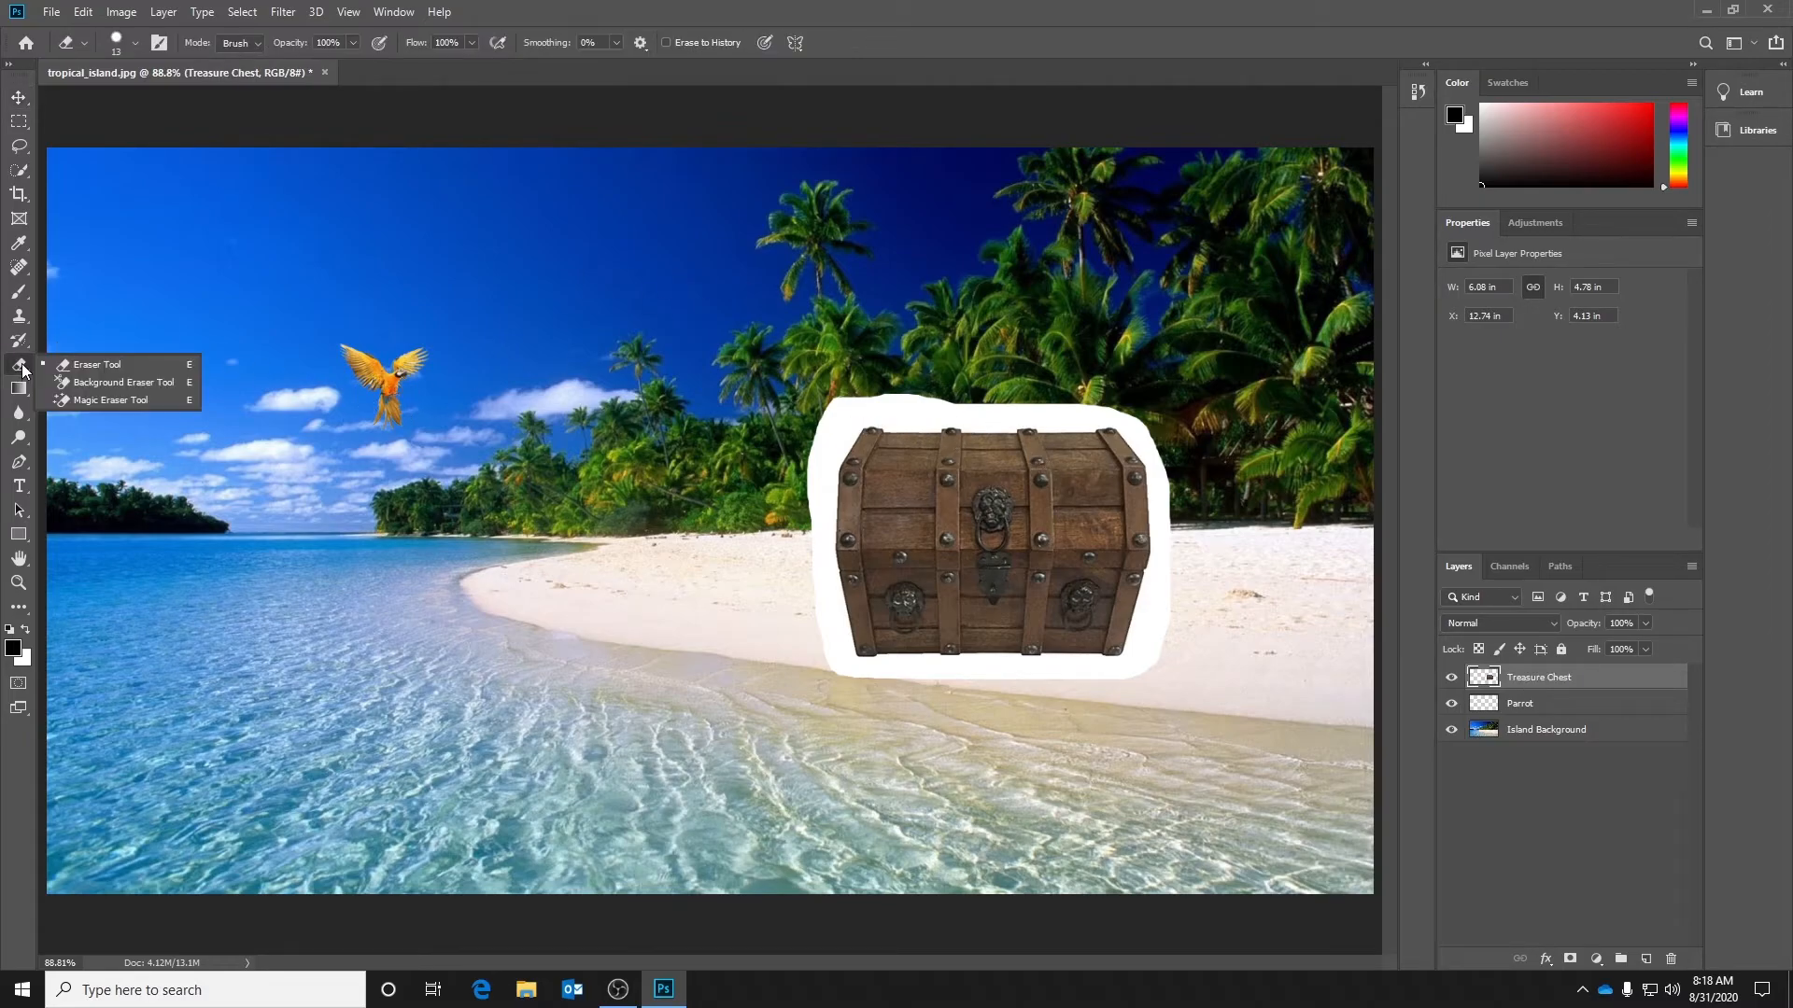
click(87, 401)
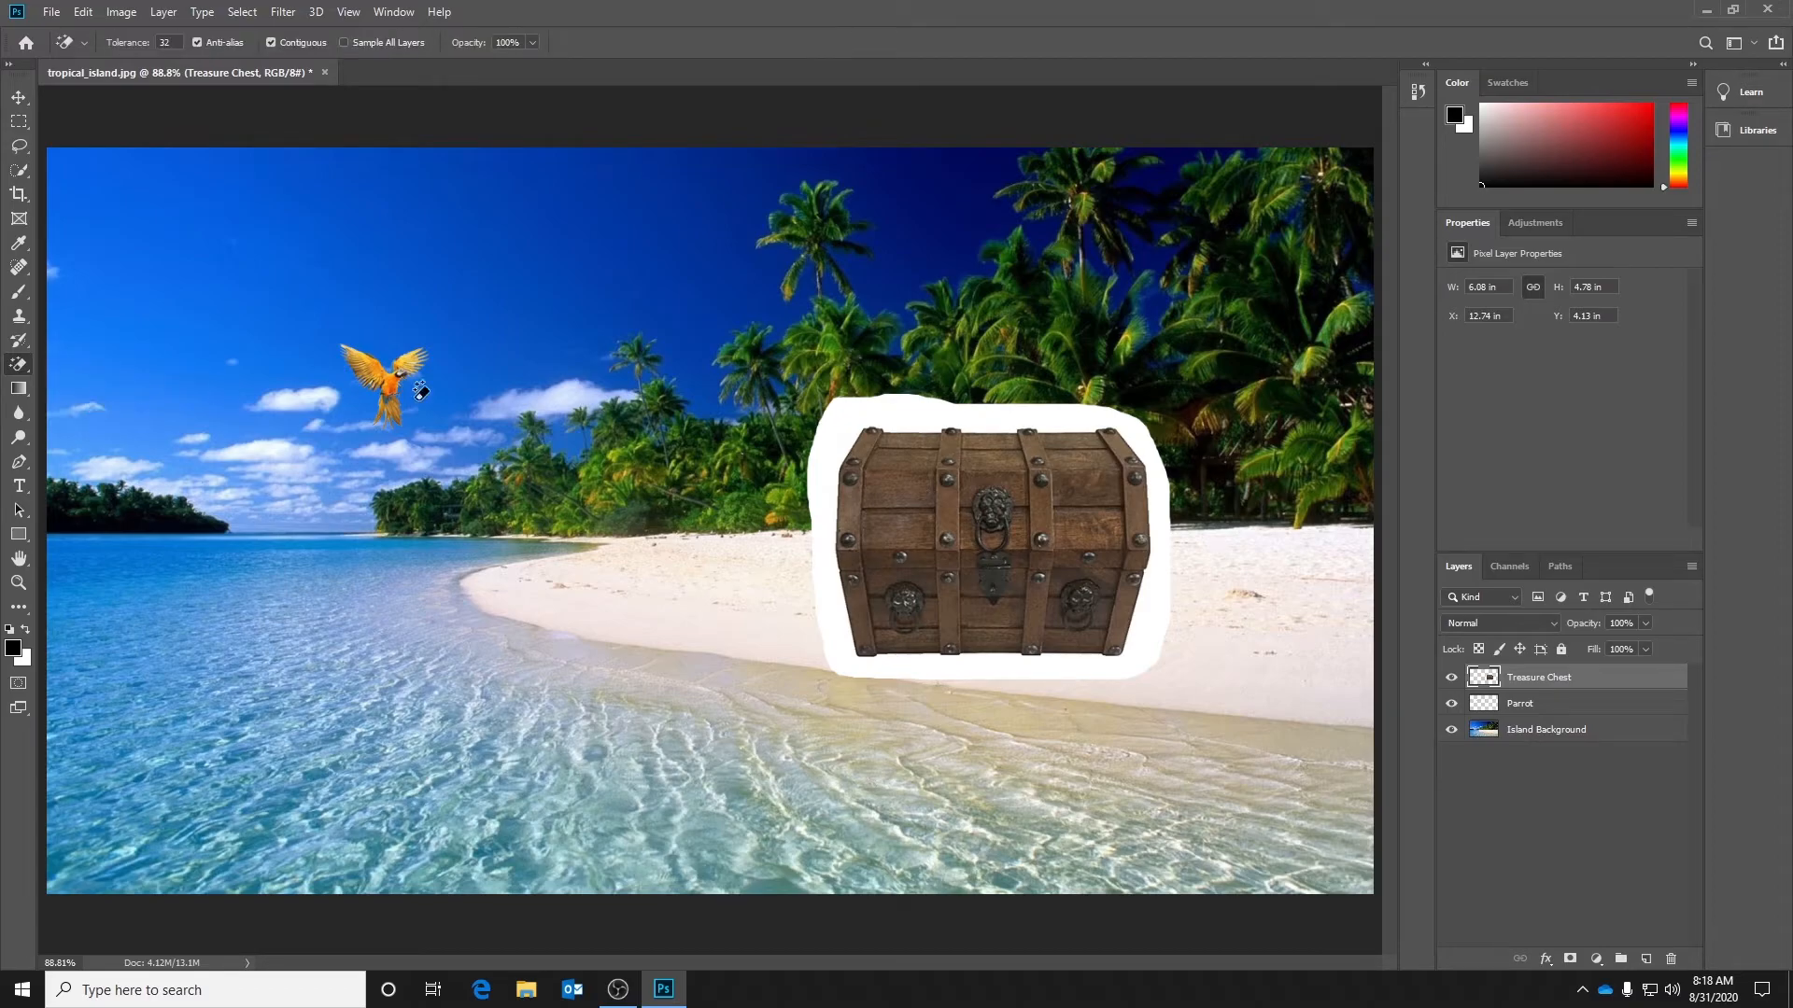
click(832, 428)
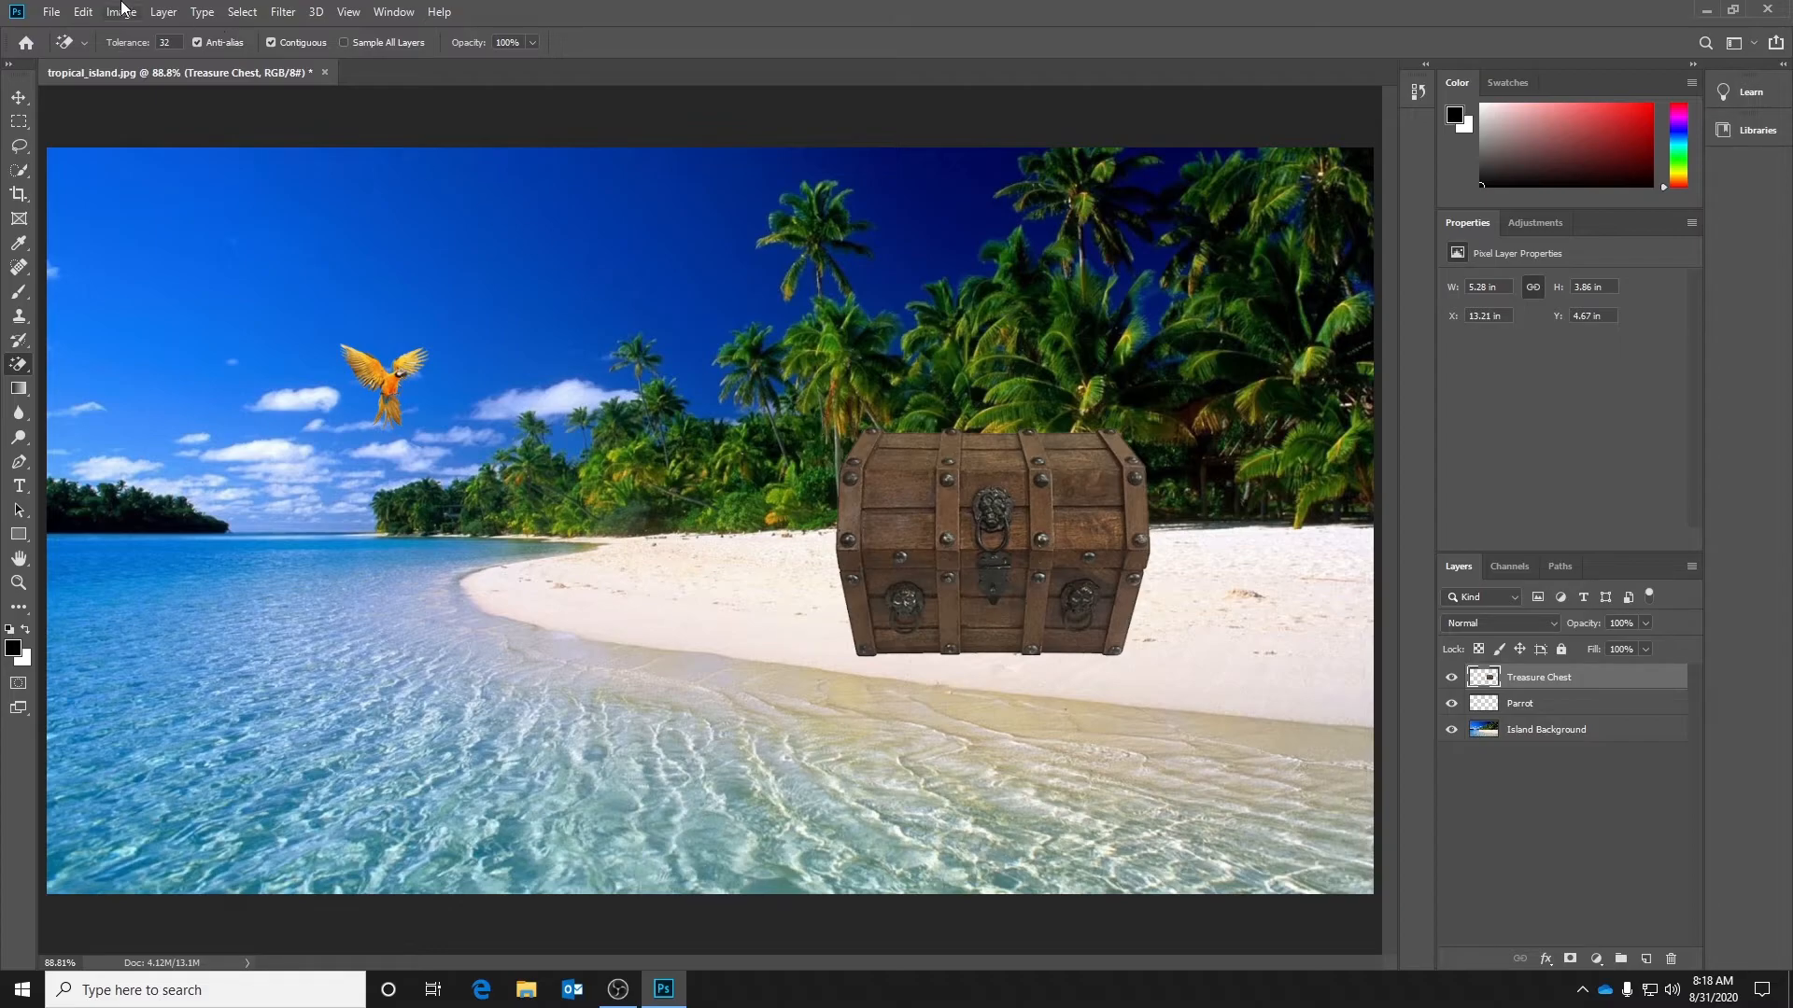
Step: Free Transform the treasure chest to about 34% scale and rotate it about 16° counterclockwise on the beach
click(86, 14)
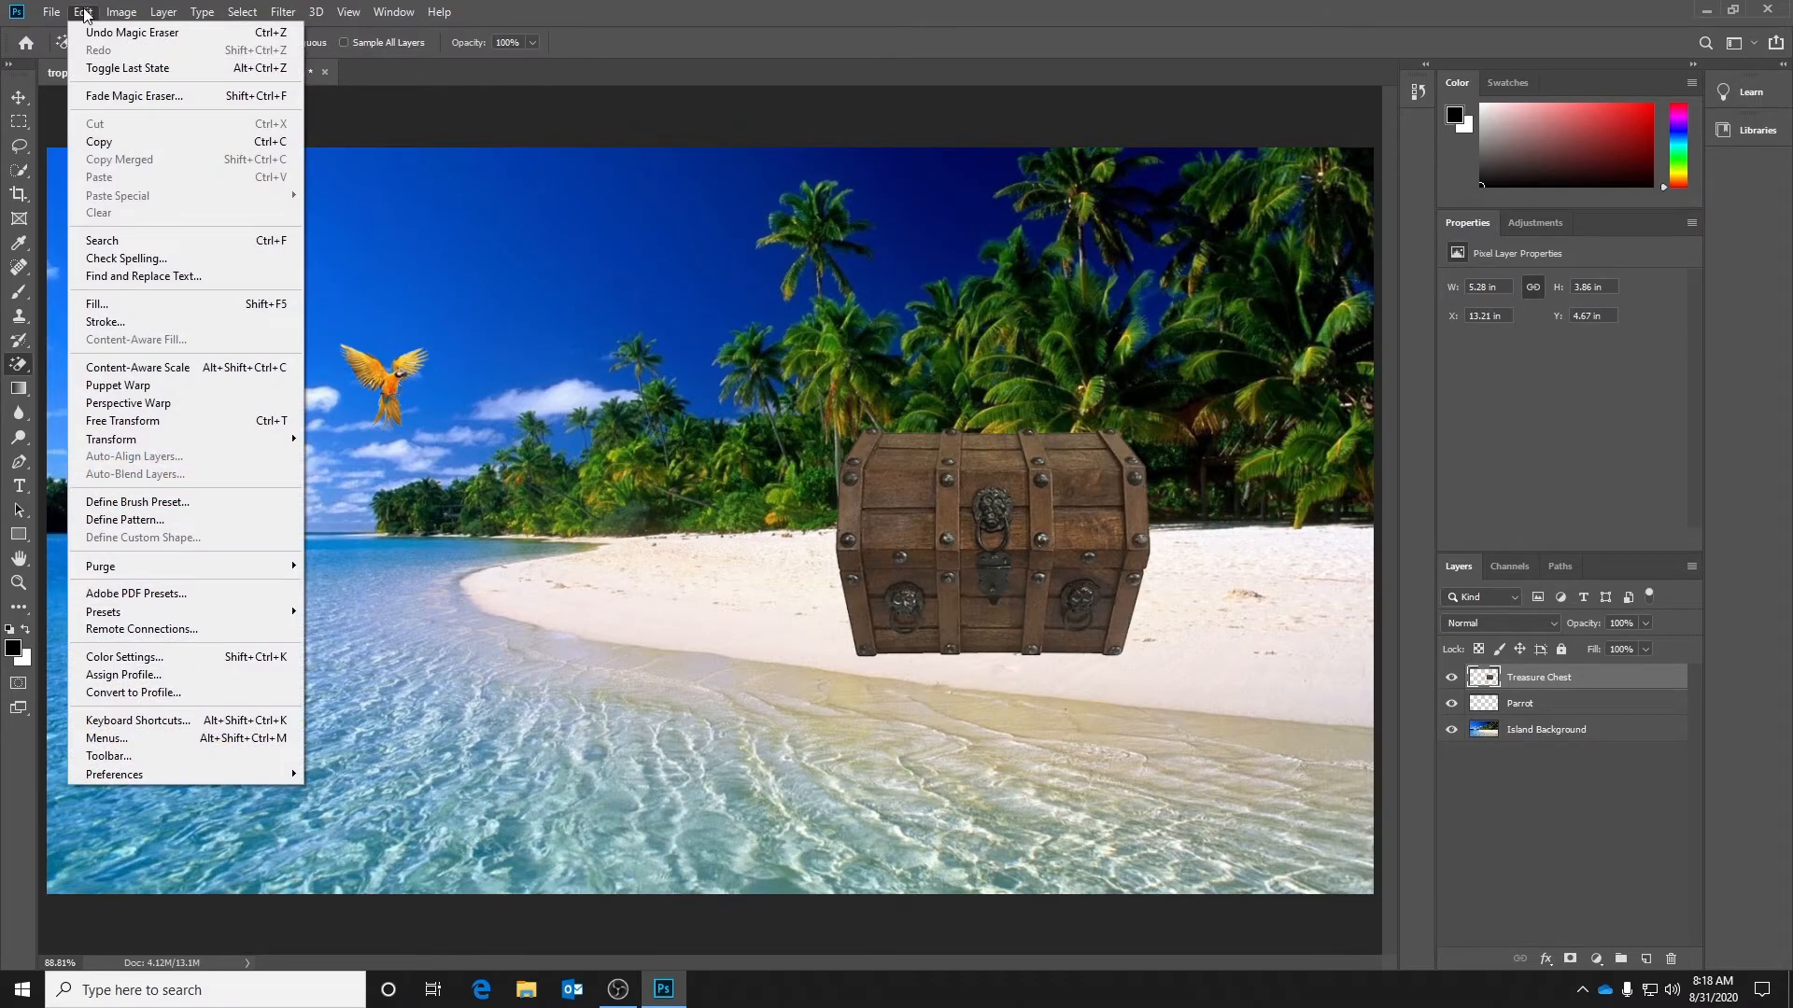
click(142, 424)
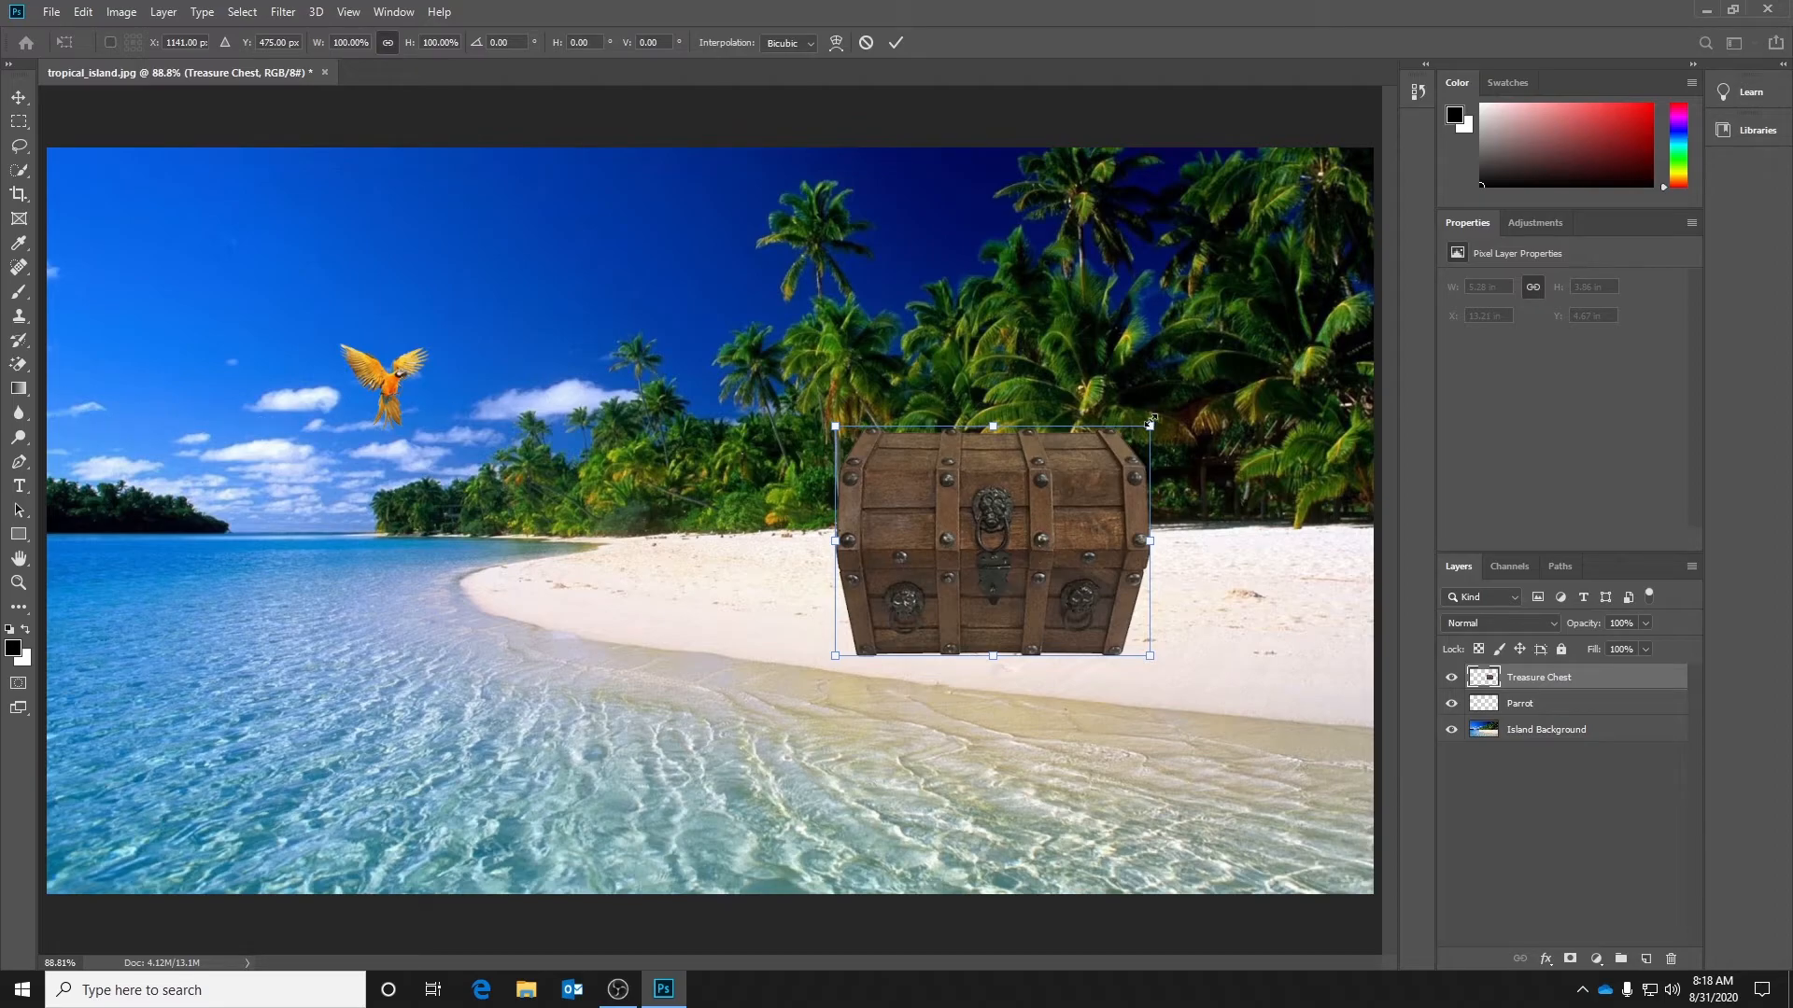
drag(1149, 427, 942, 575)
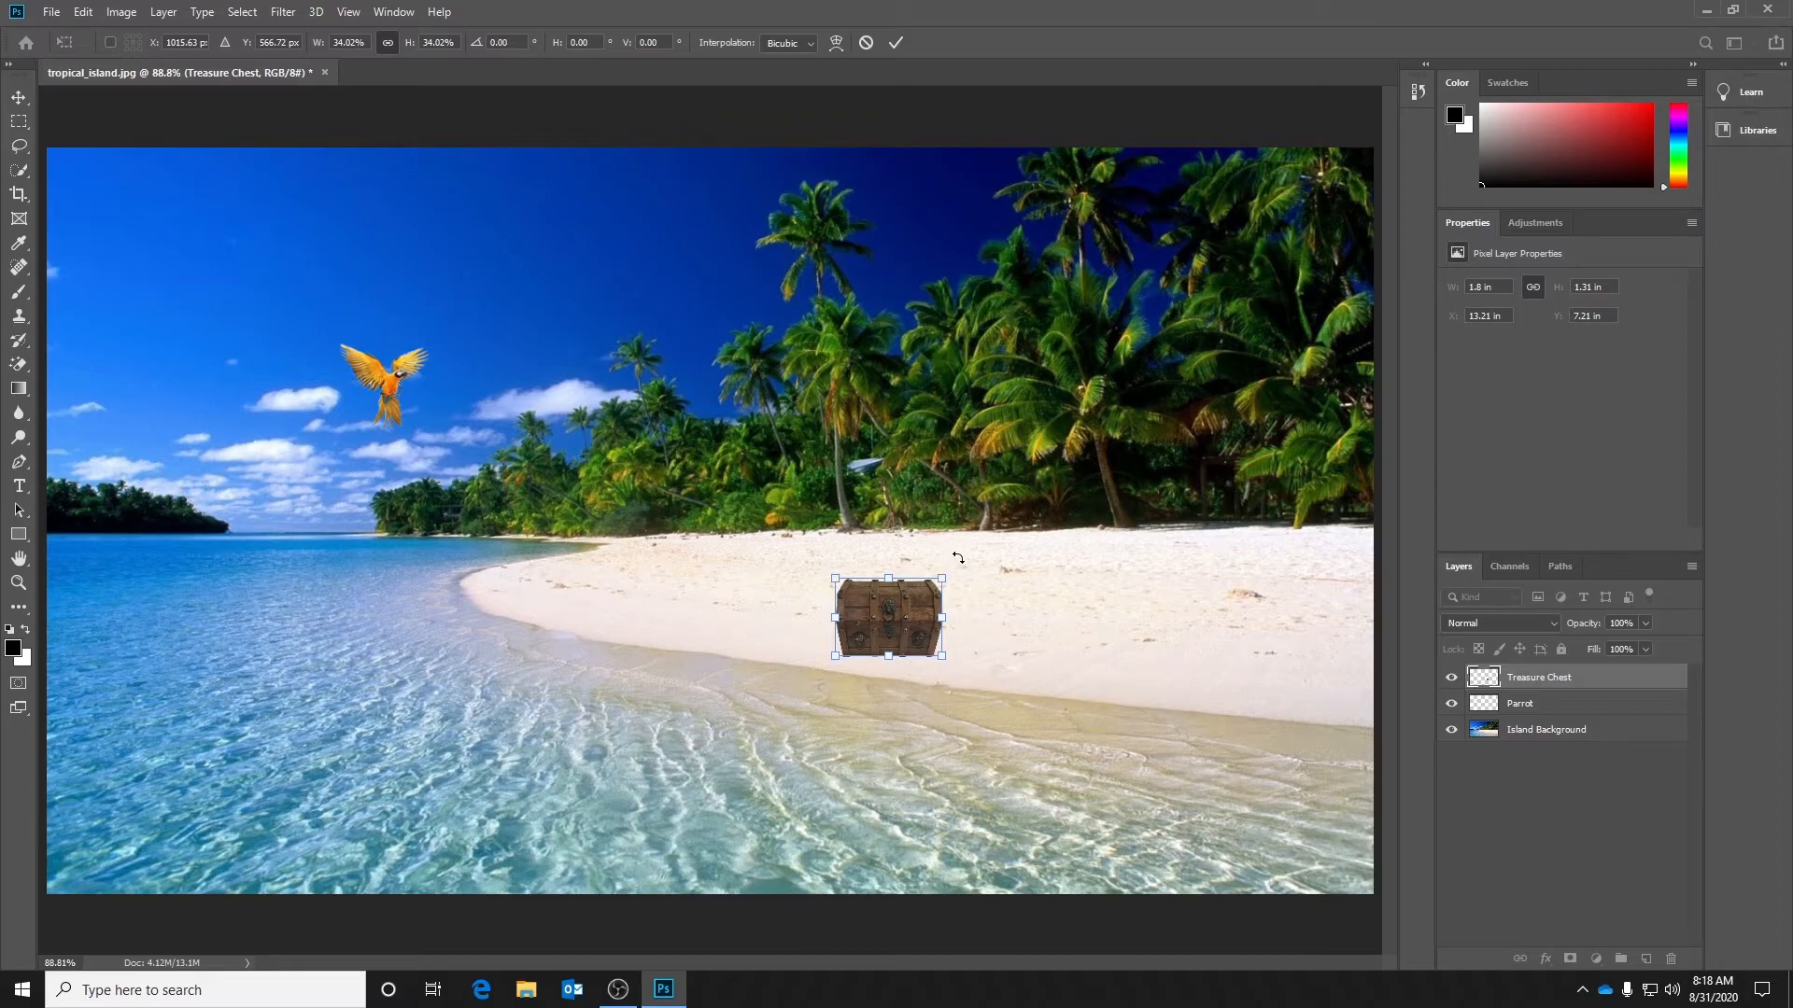
mouse_move(958, 557)
mouse_down()
mouse_move(964, 584)
mouse_move(947, 538)
mouse_up()
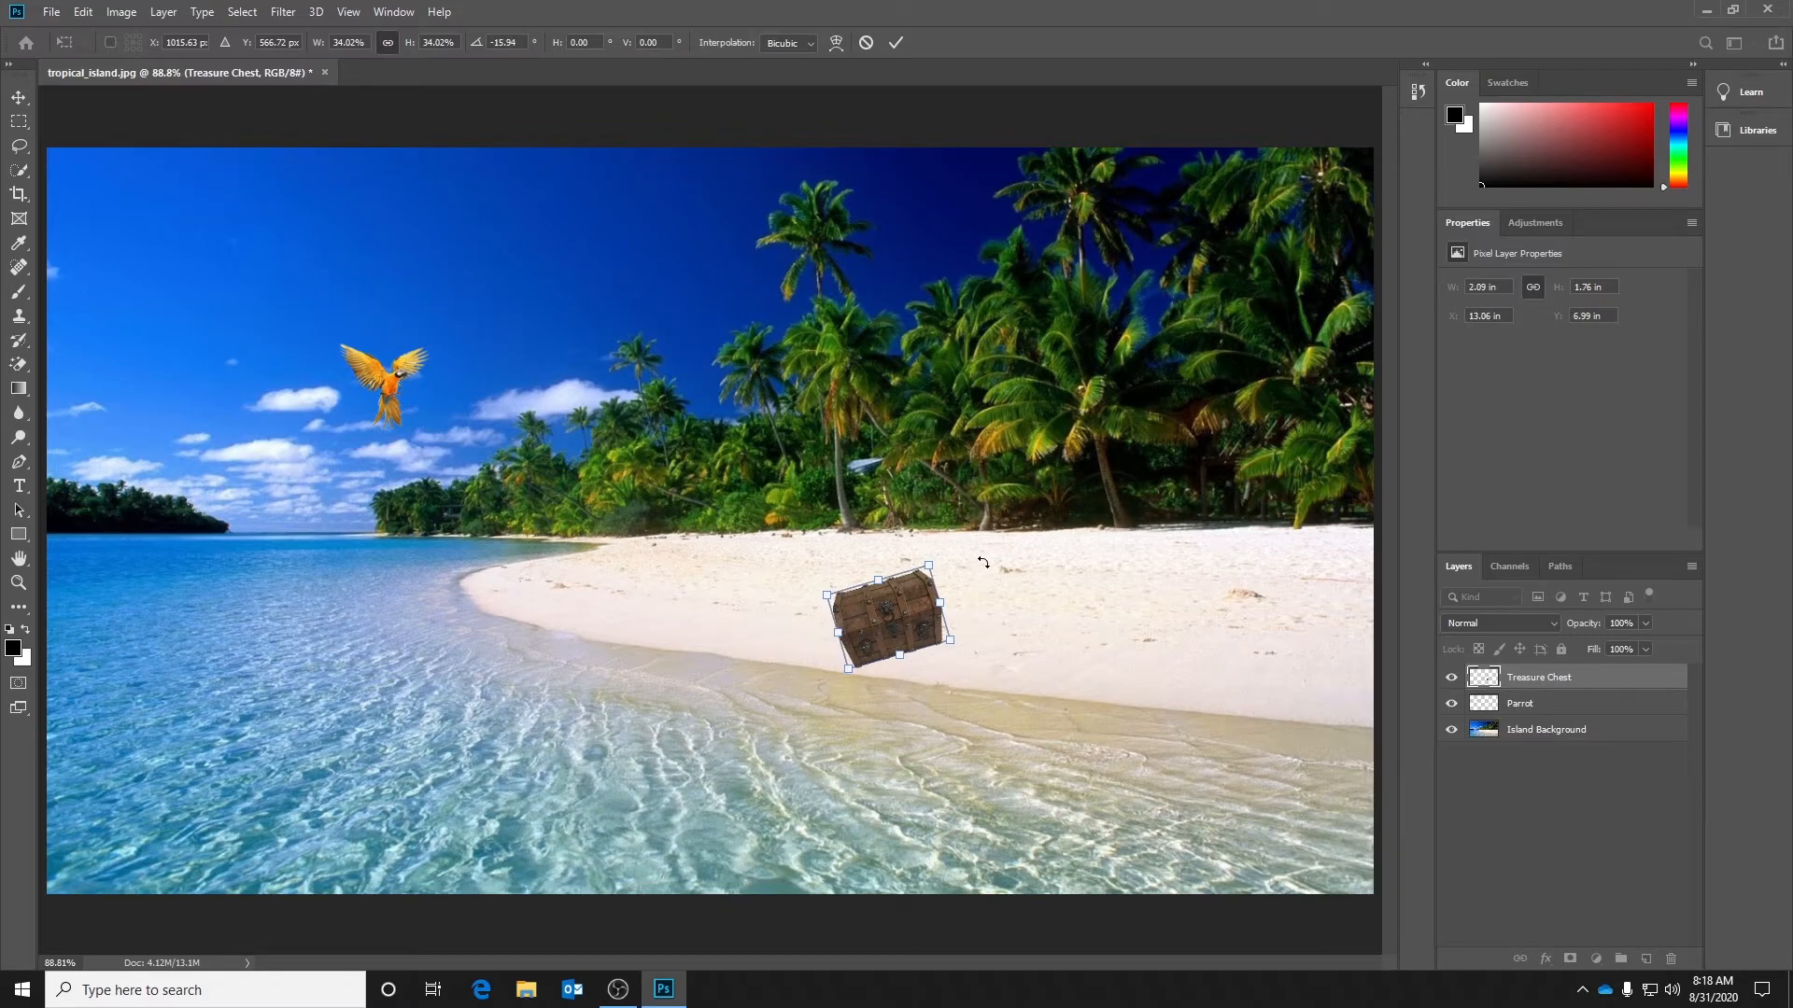
key(Return)
key(e)
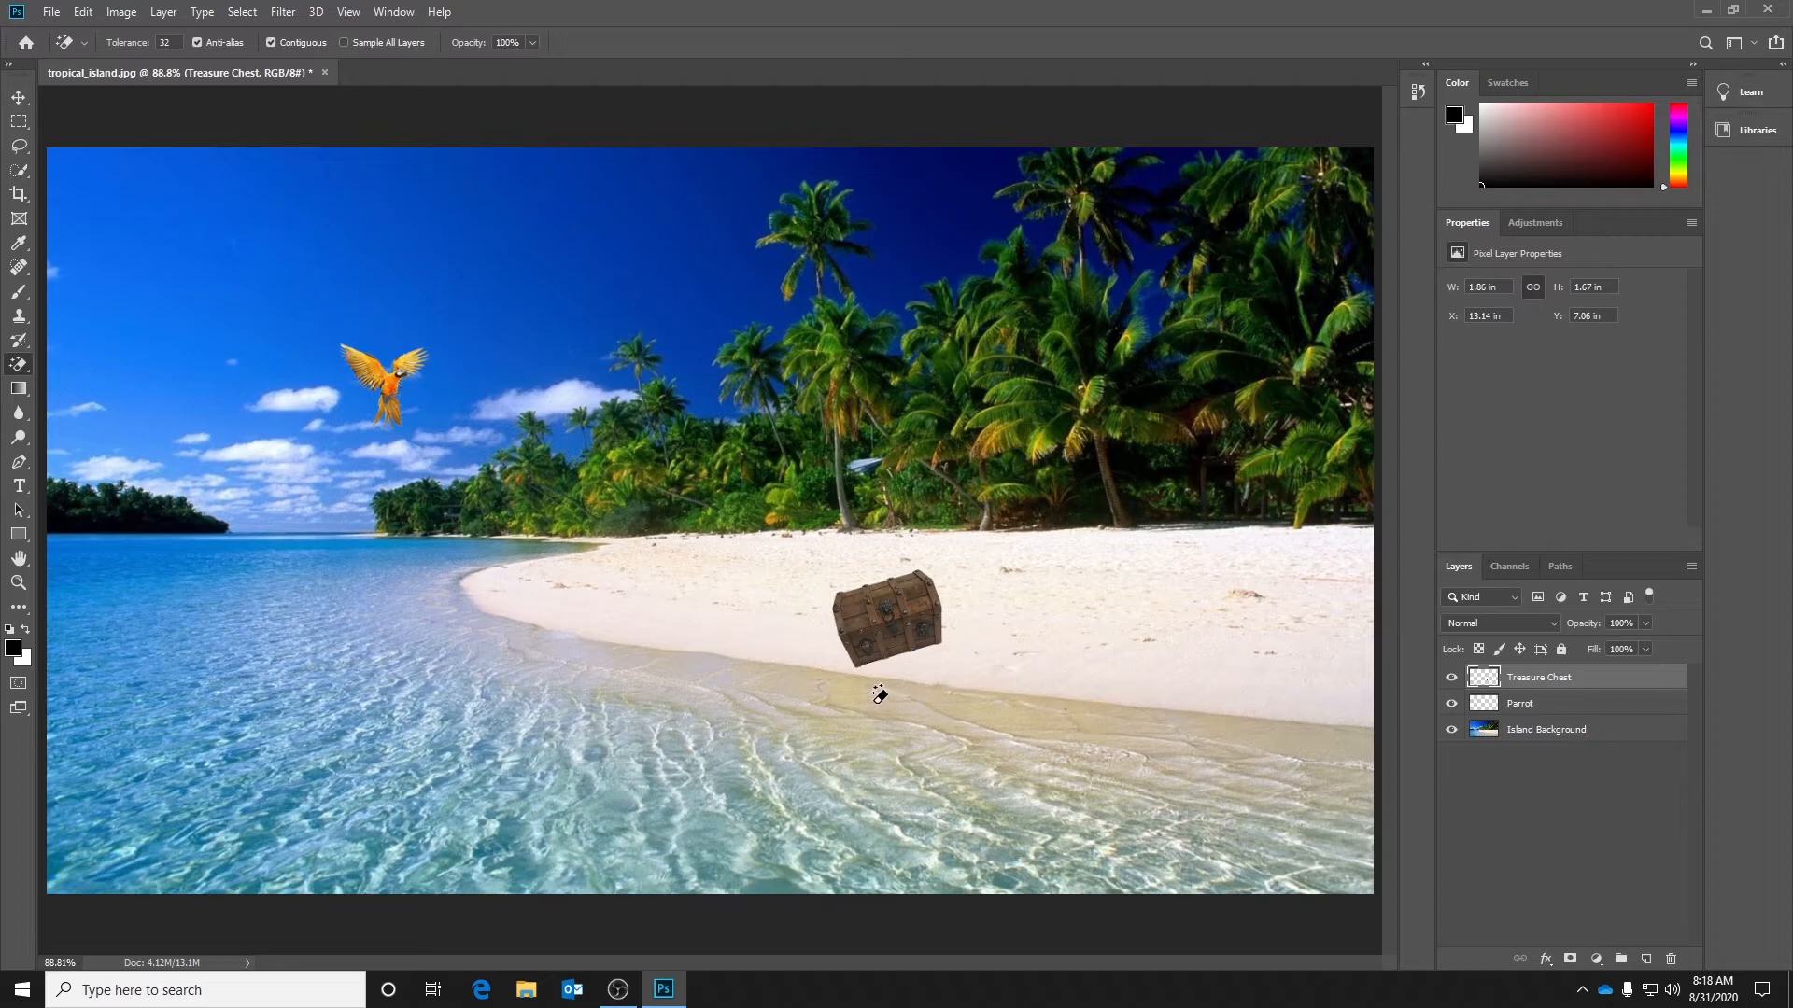
Step: Erase the lower edge of the tilted treasure chest with the Eraser Tool so it looks partly buried in the sand
right_click(17, 372)
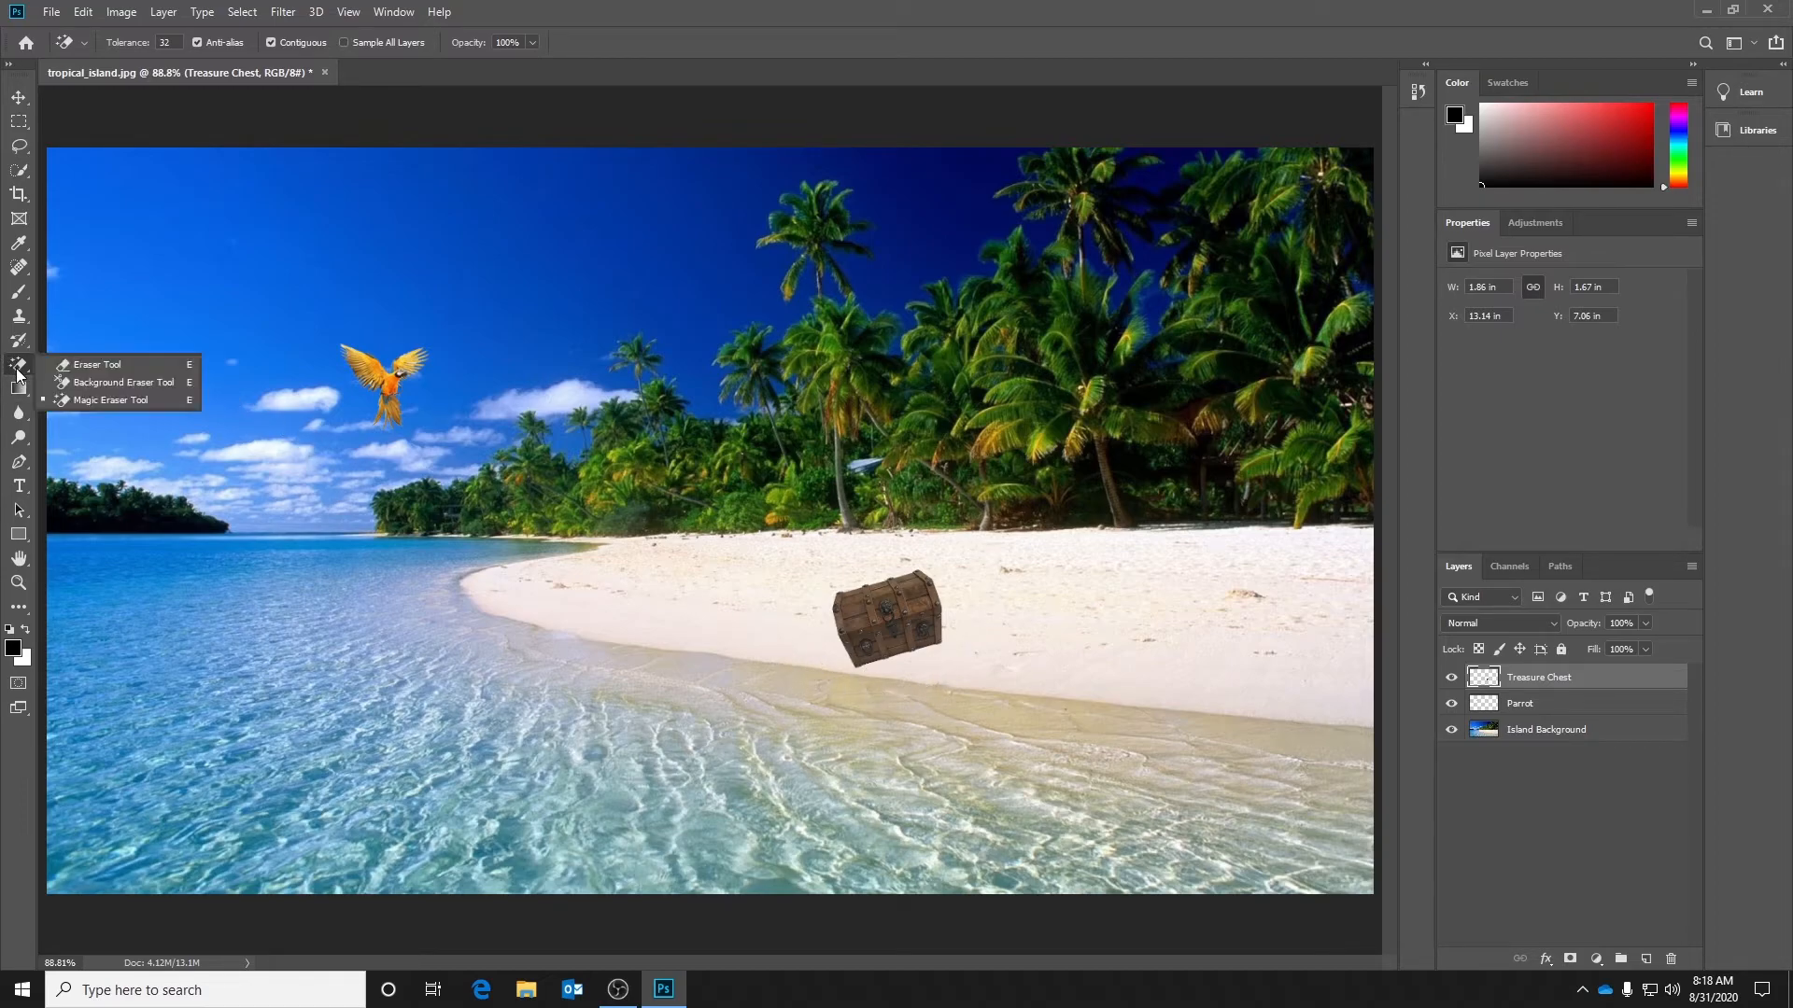
click(73, 364)
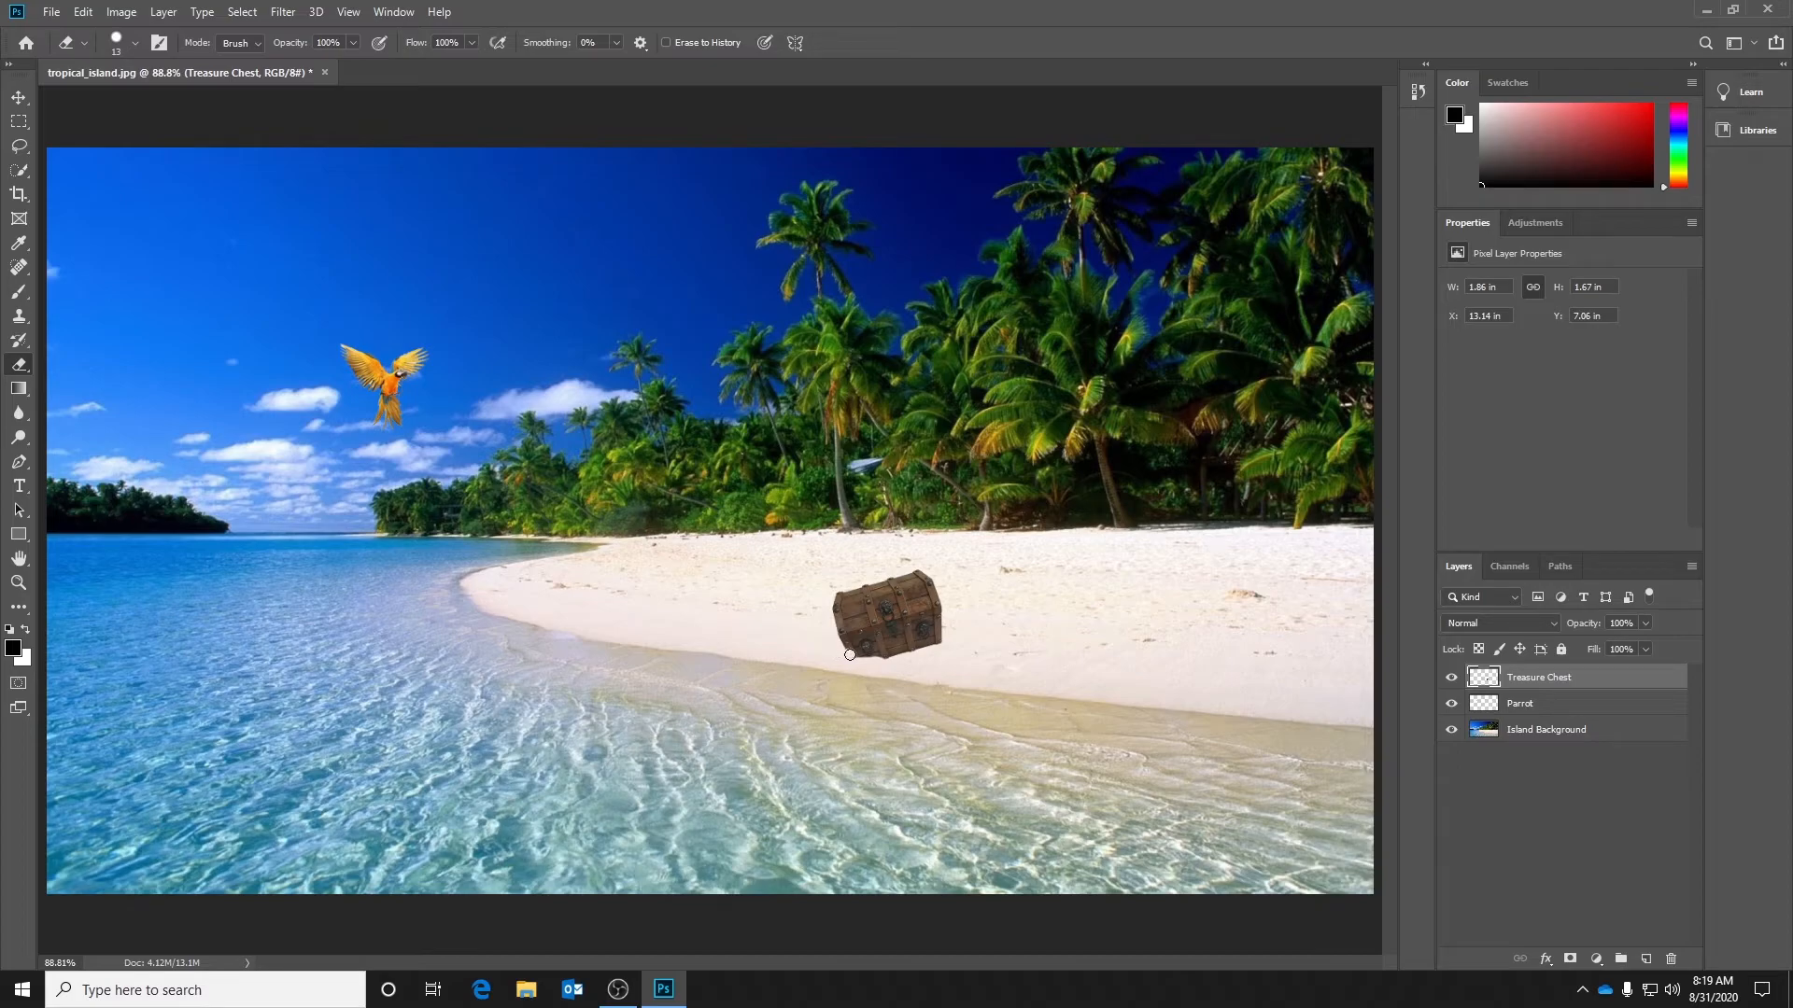
mouse_move(850, 655)
mouse_down()
mouse_move(863, 672)
mouse_move(894, 662)
mouse_up()
click(1549, 711)
Step: Open the pirate_flag image from the Tropical Island folder
click(51, 11)
click(63, 50)
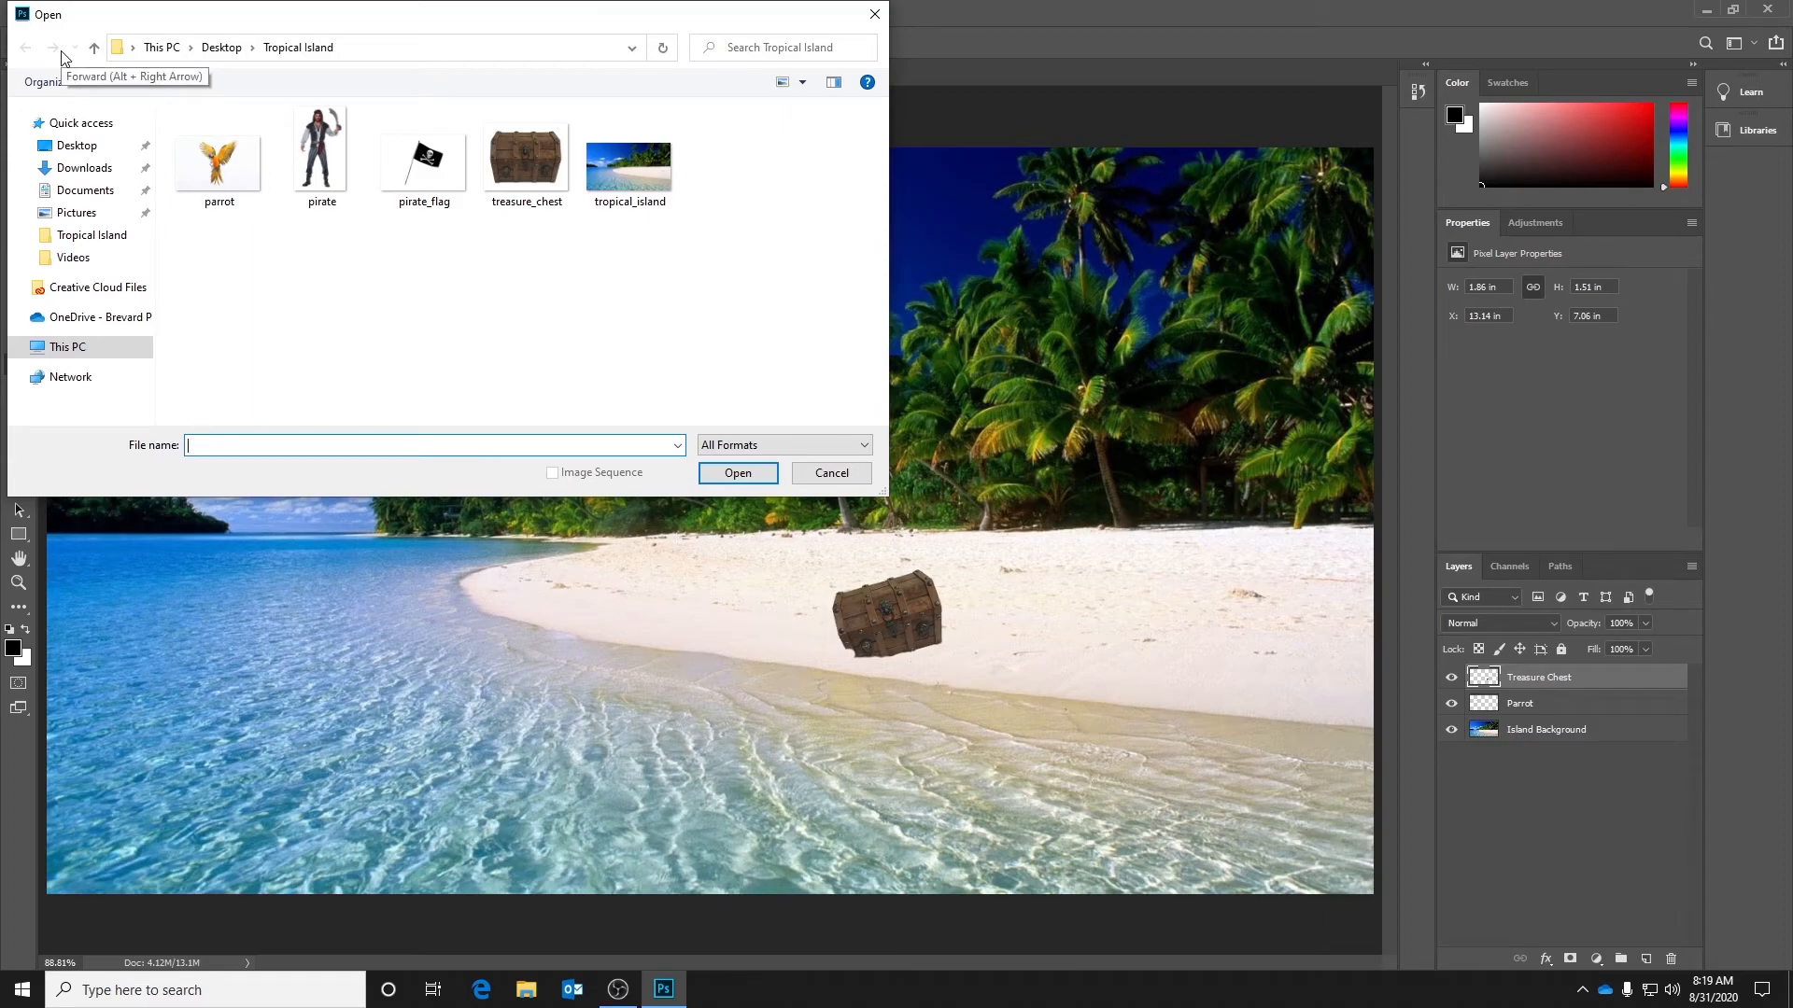
click(426, 160)
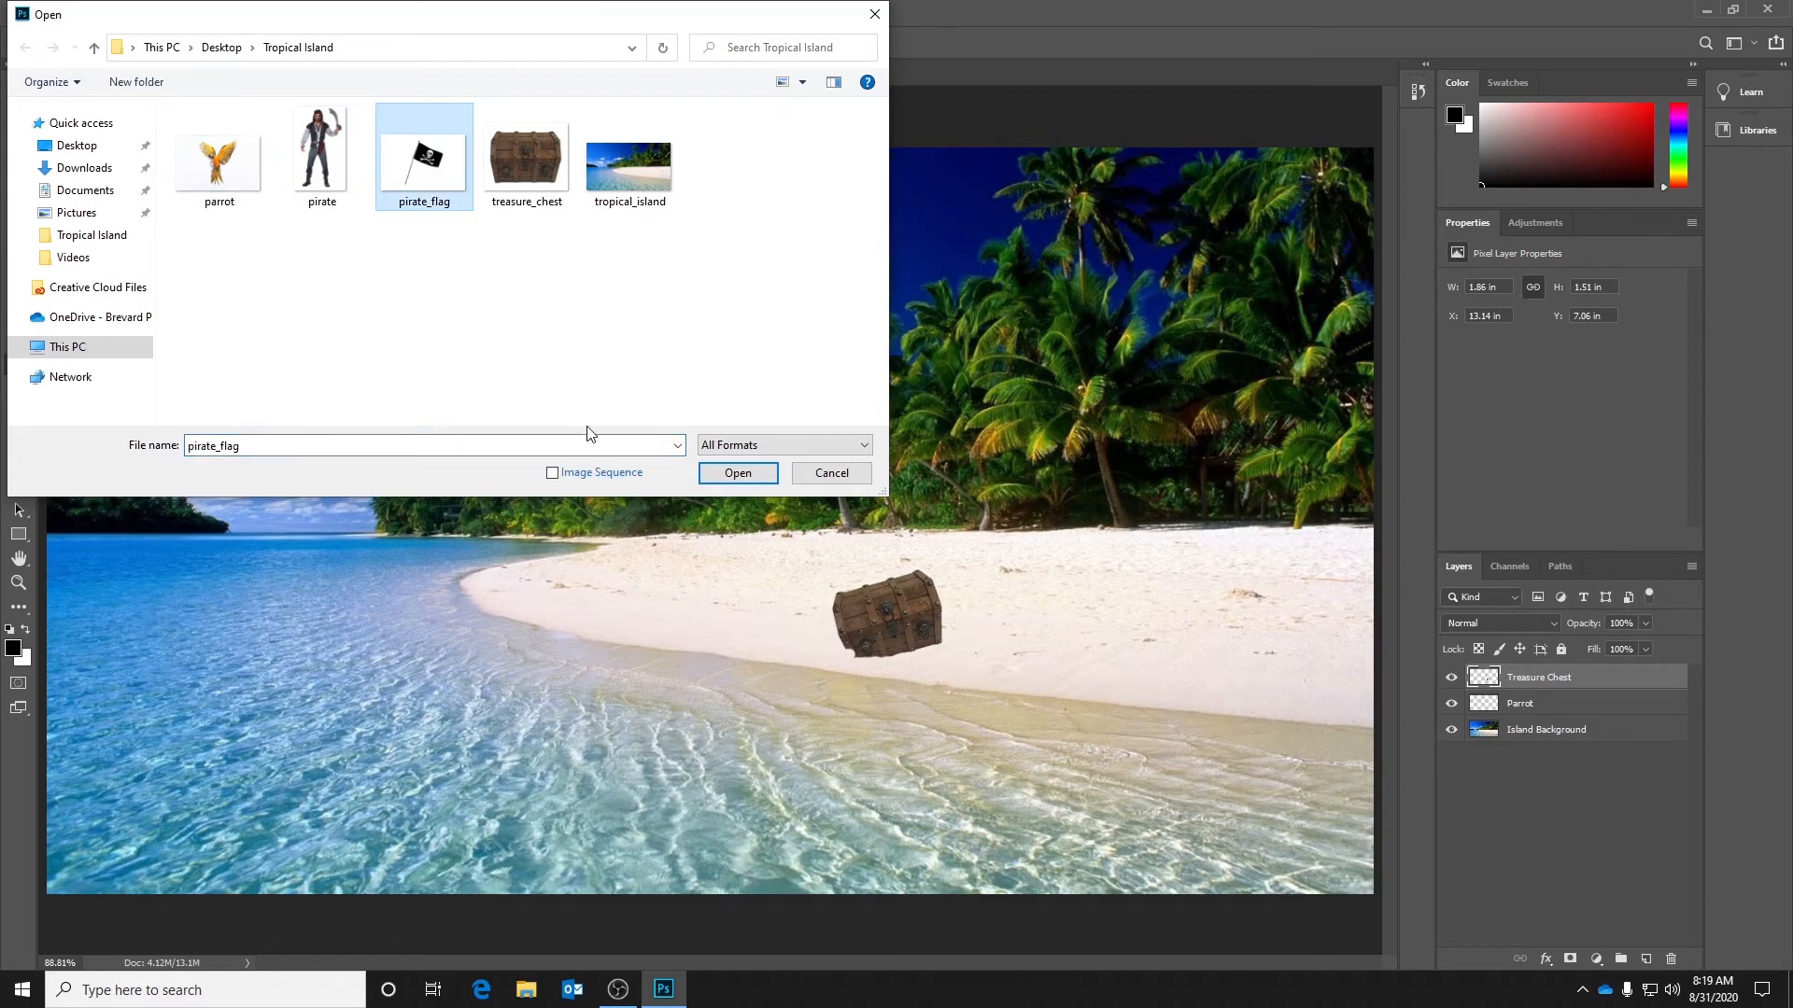
click(736, 474)
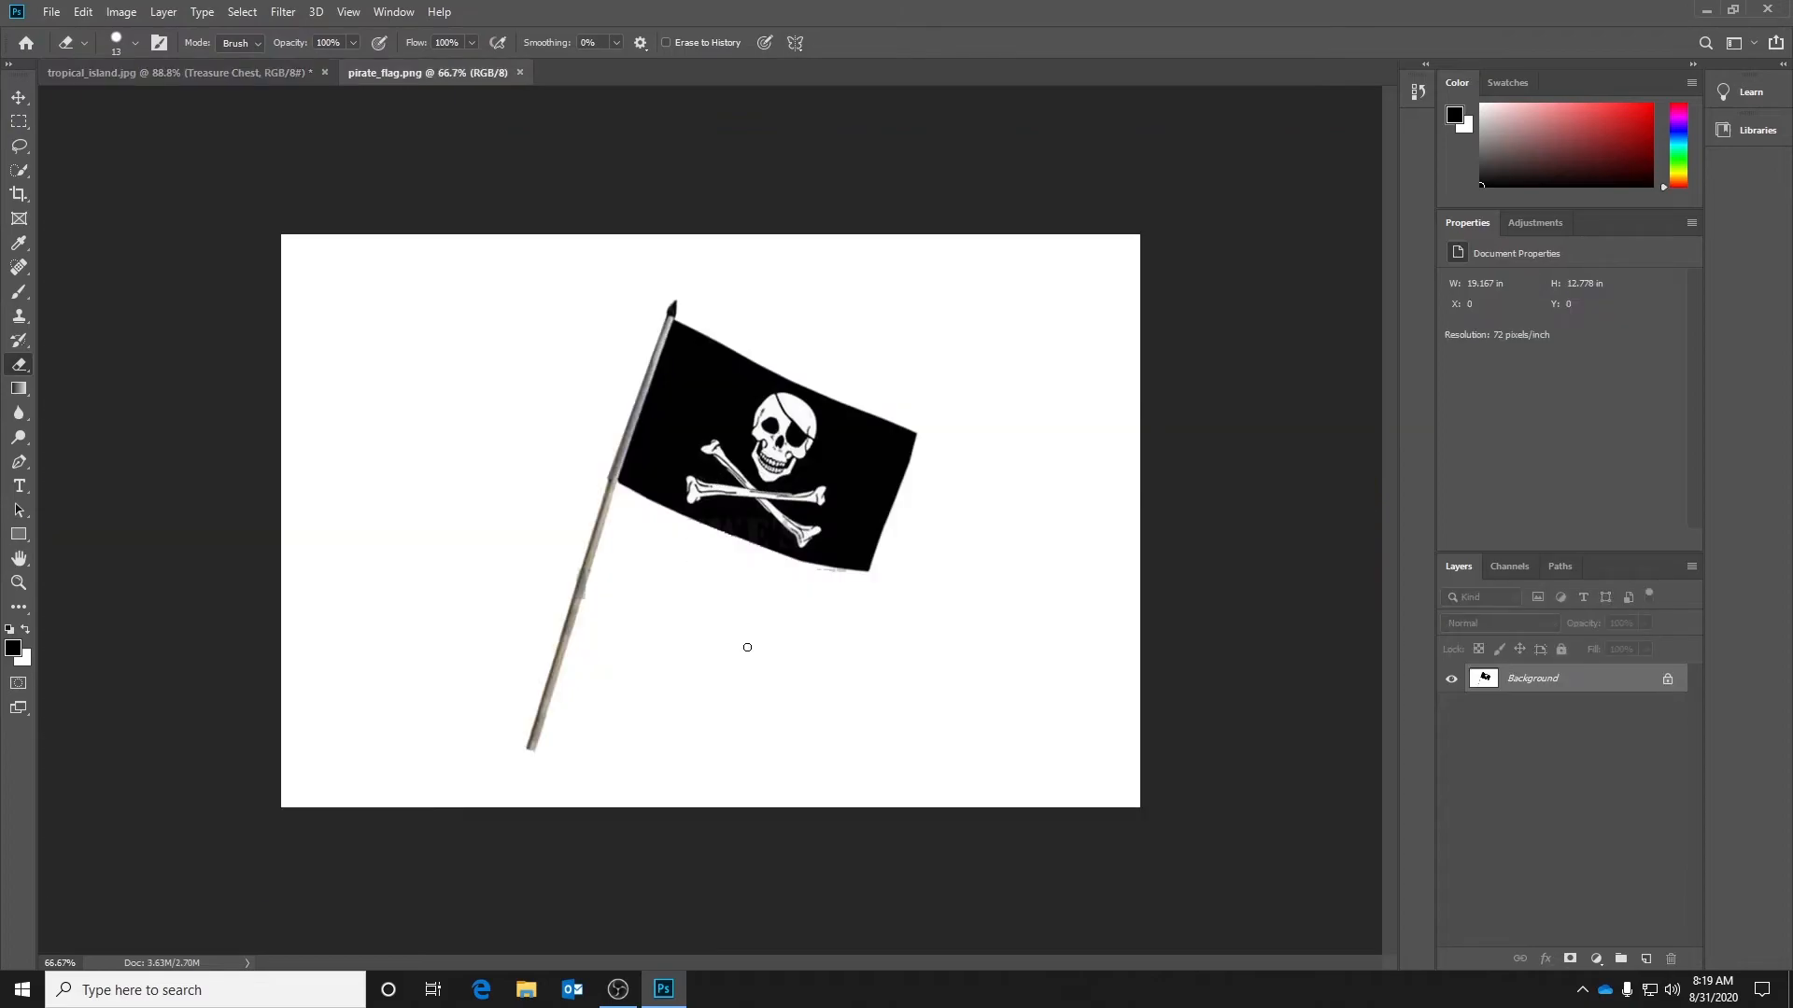
Step: Float the pirate_flag image in its own window and select the flag and pole with a loose Lasso Tool outline
drag(448, 73, 293, 261)
click(19, 147)
mouse_move(436, 394)
mouse_down()
mouse_move(518, 318)
mouse_move(614, 306)
mouse_move(746, 338)
mouse_move(864, 436)
mouse_move(848, 607)
mouse_move(778, 732)
mouse_move(664, 820)
mouse_move(420, 828)
mouse_move(368, 743)
mouse_move(386, 537)
mouse_move(447, 394)
mouse_up()
Step: Move the selected flag into the island document's centre and close pirate_flag.png
click(19, 98)
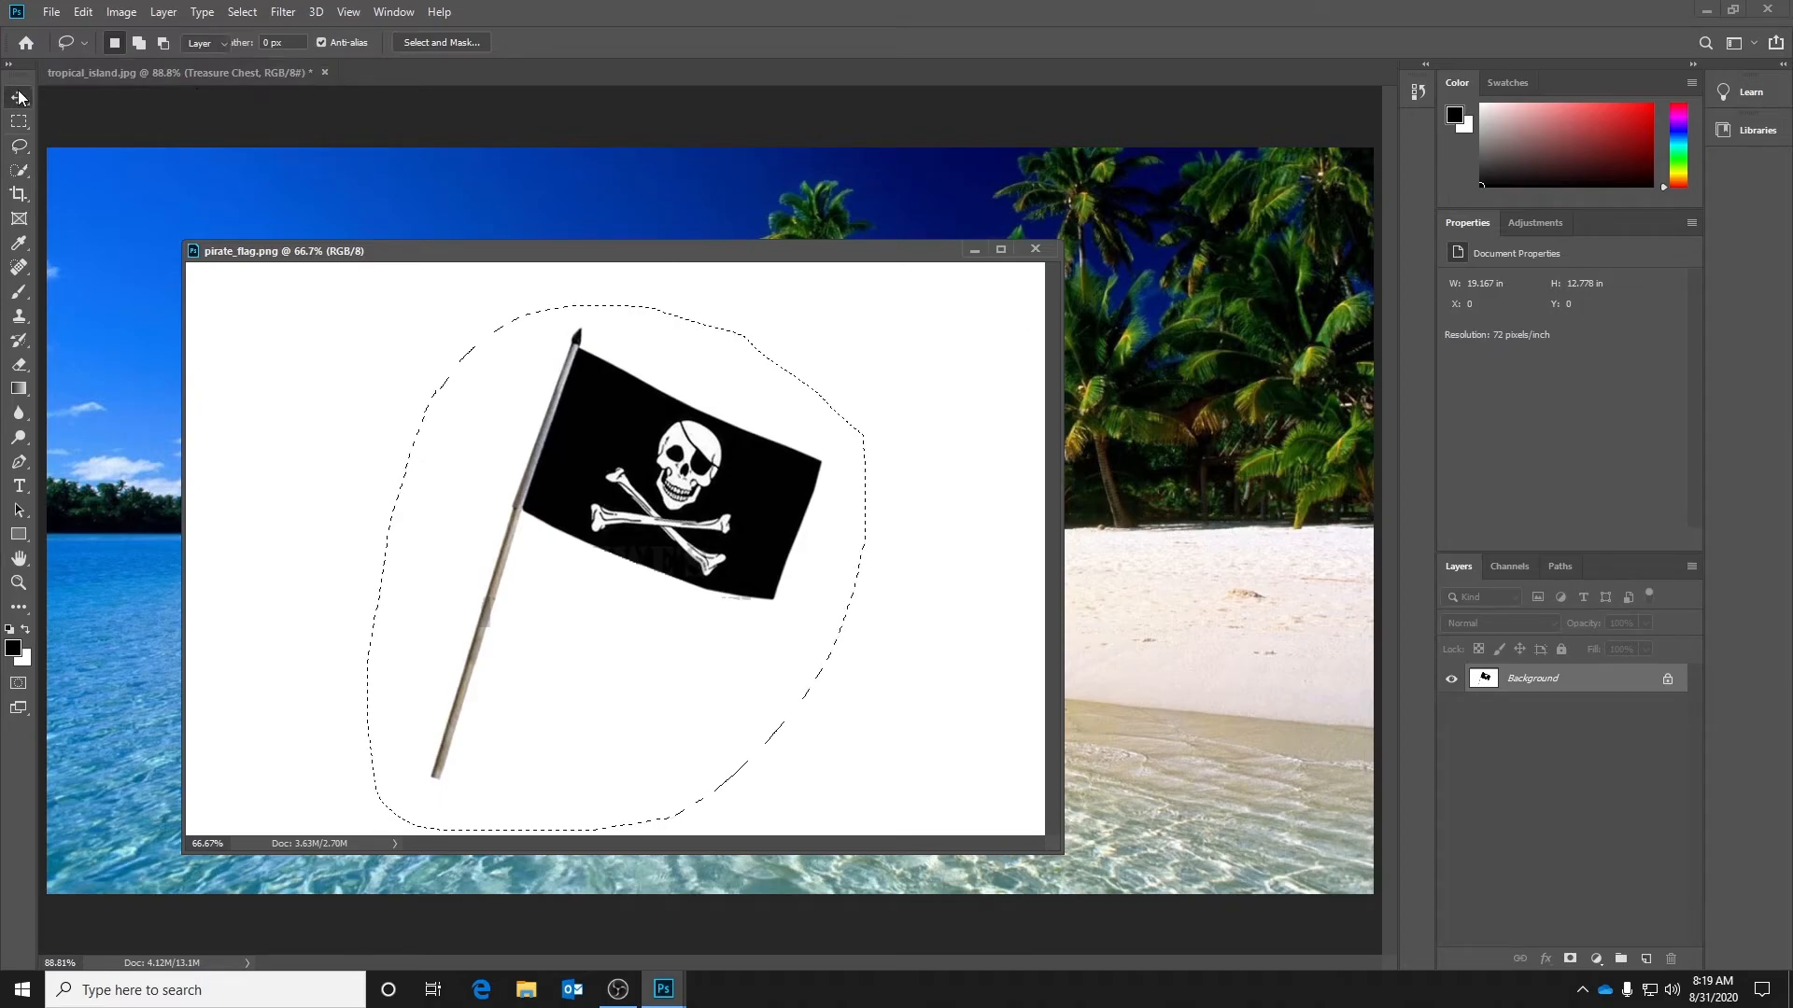
drag(597, 467, 1155, 467)
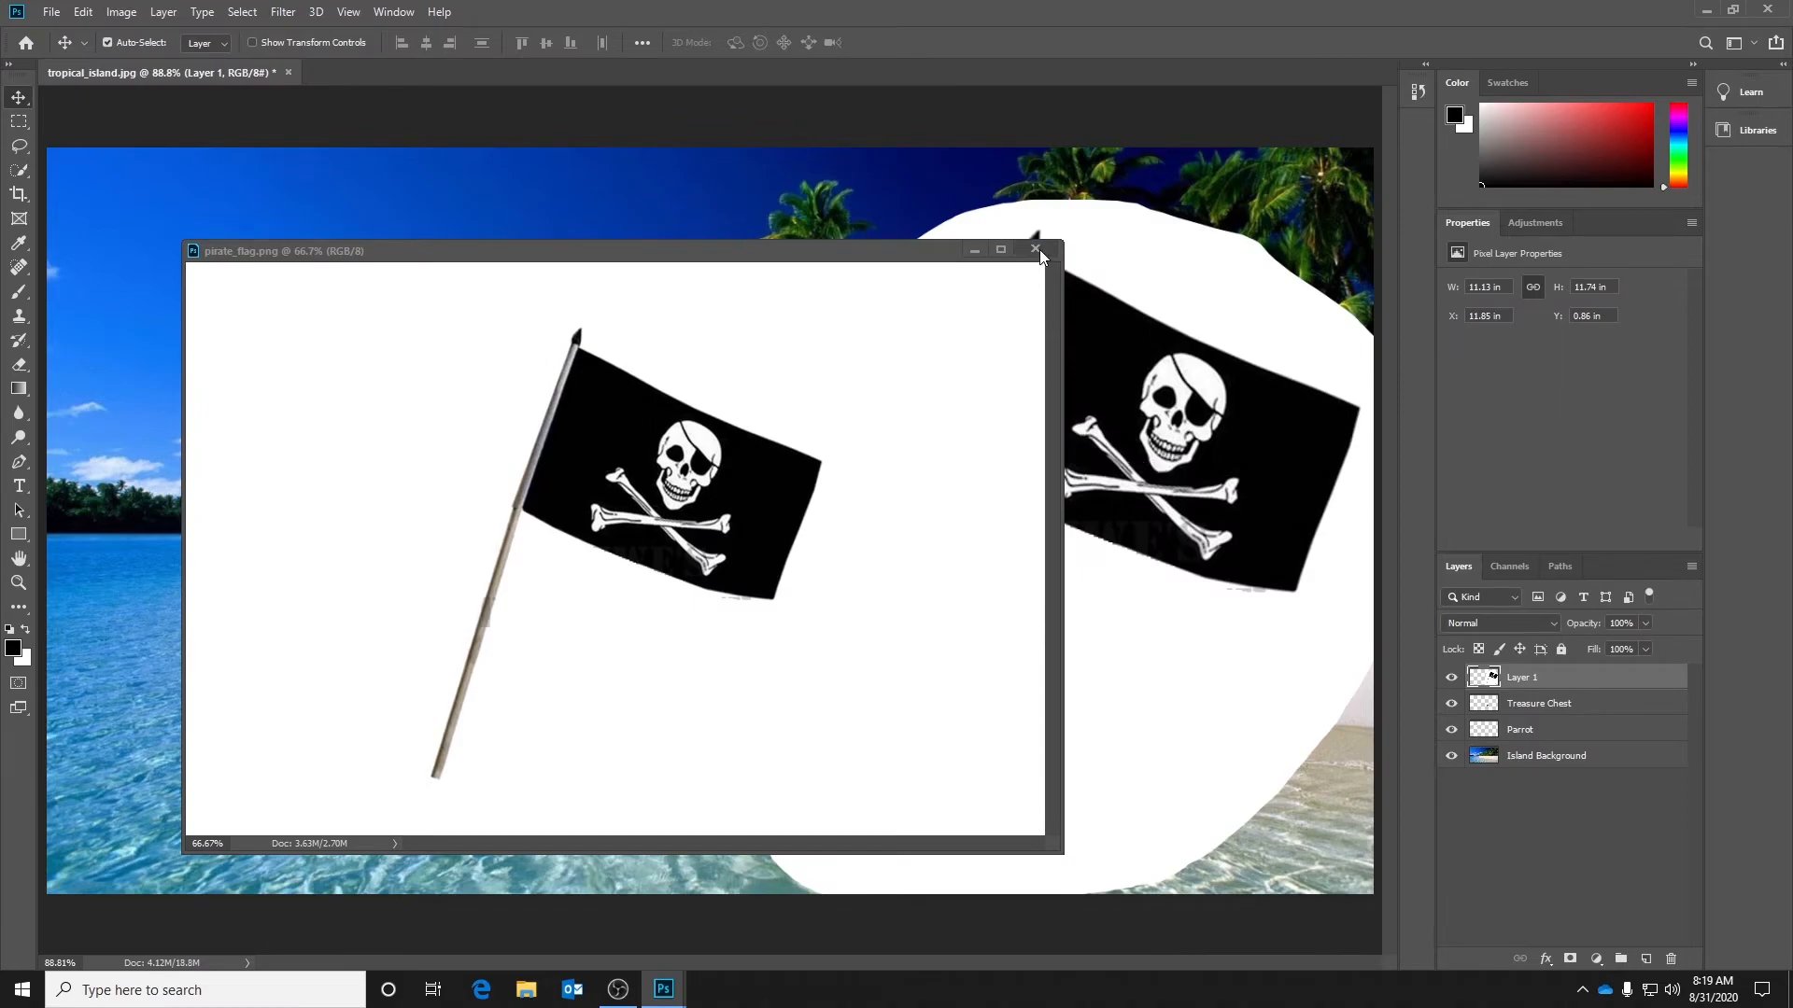
click(1037, 249)
drag(1083, 366, 781, 343)
Step: Erase the white margin around the pirate flag and its pole with the Magic Eraser Tool
click(19, 364)
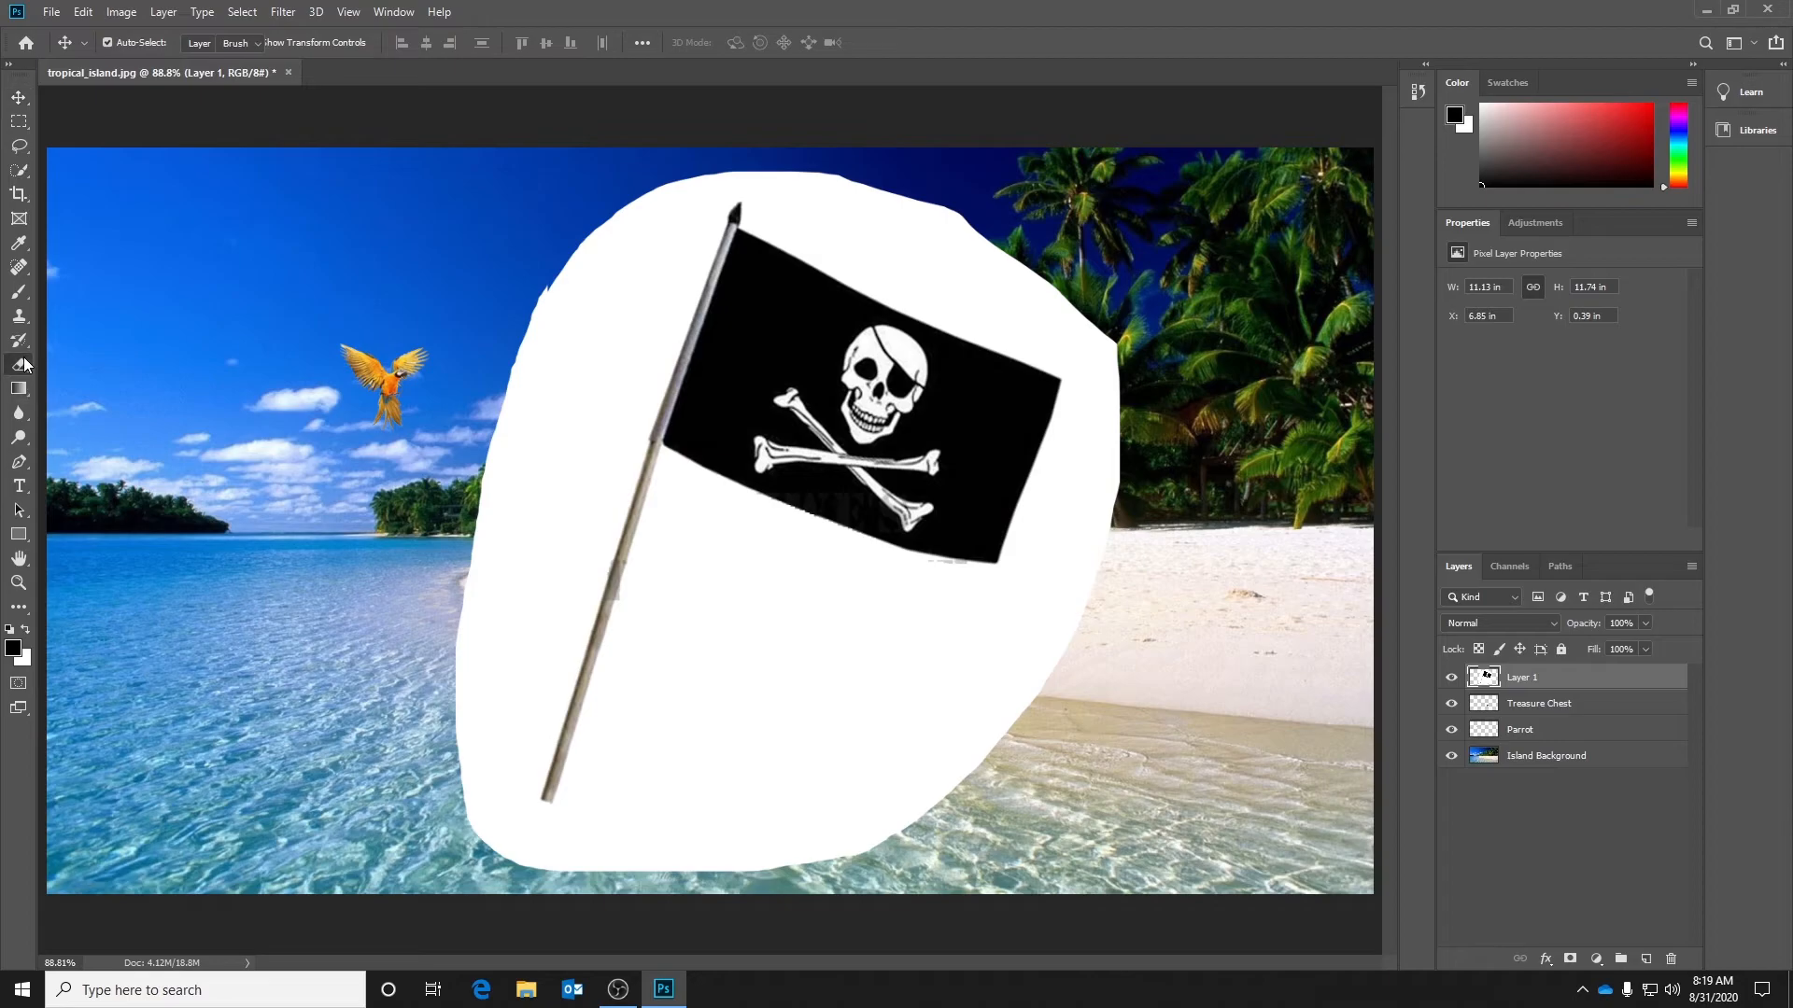
right_click(19, 364)
click(98, 399)
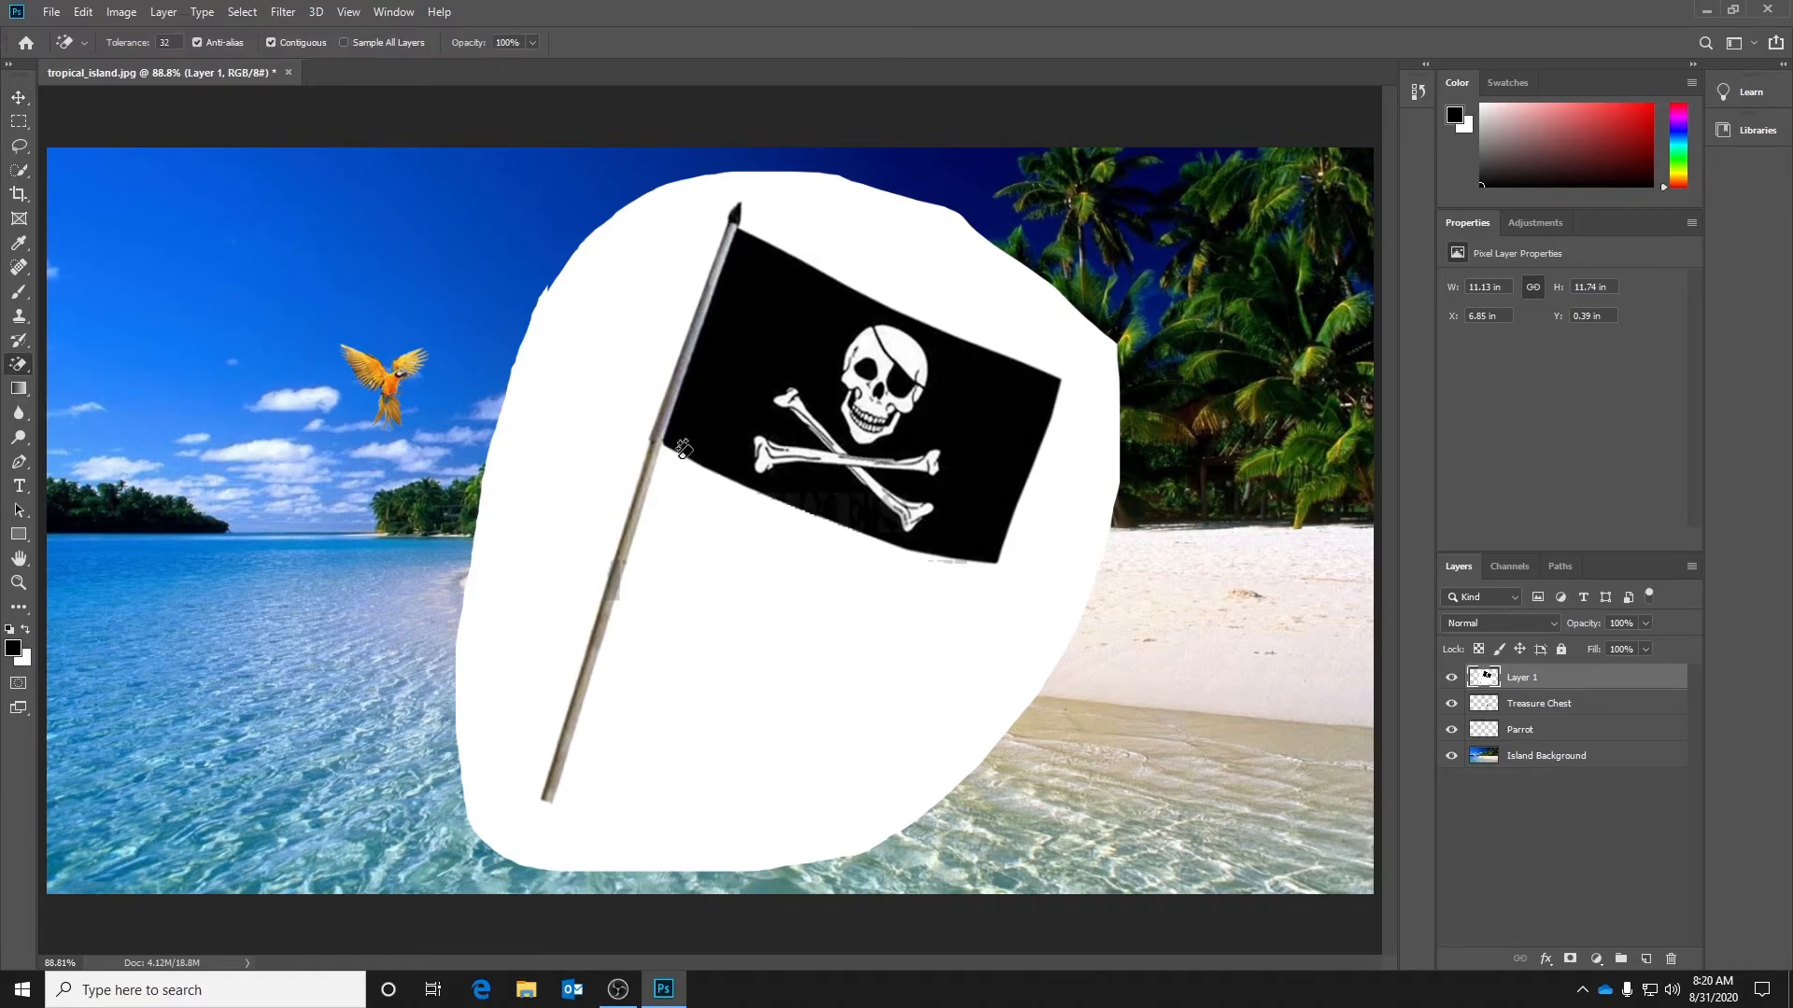
click(586, 399)
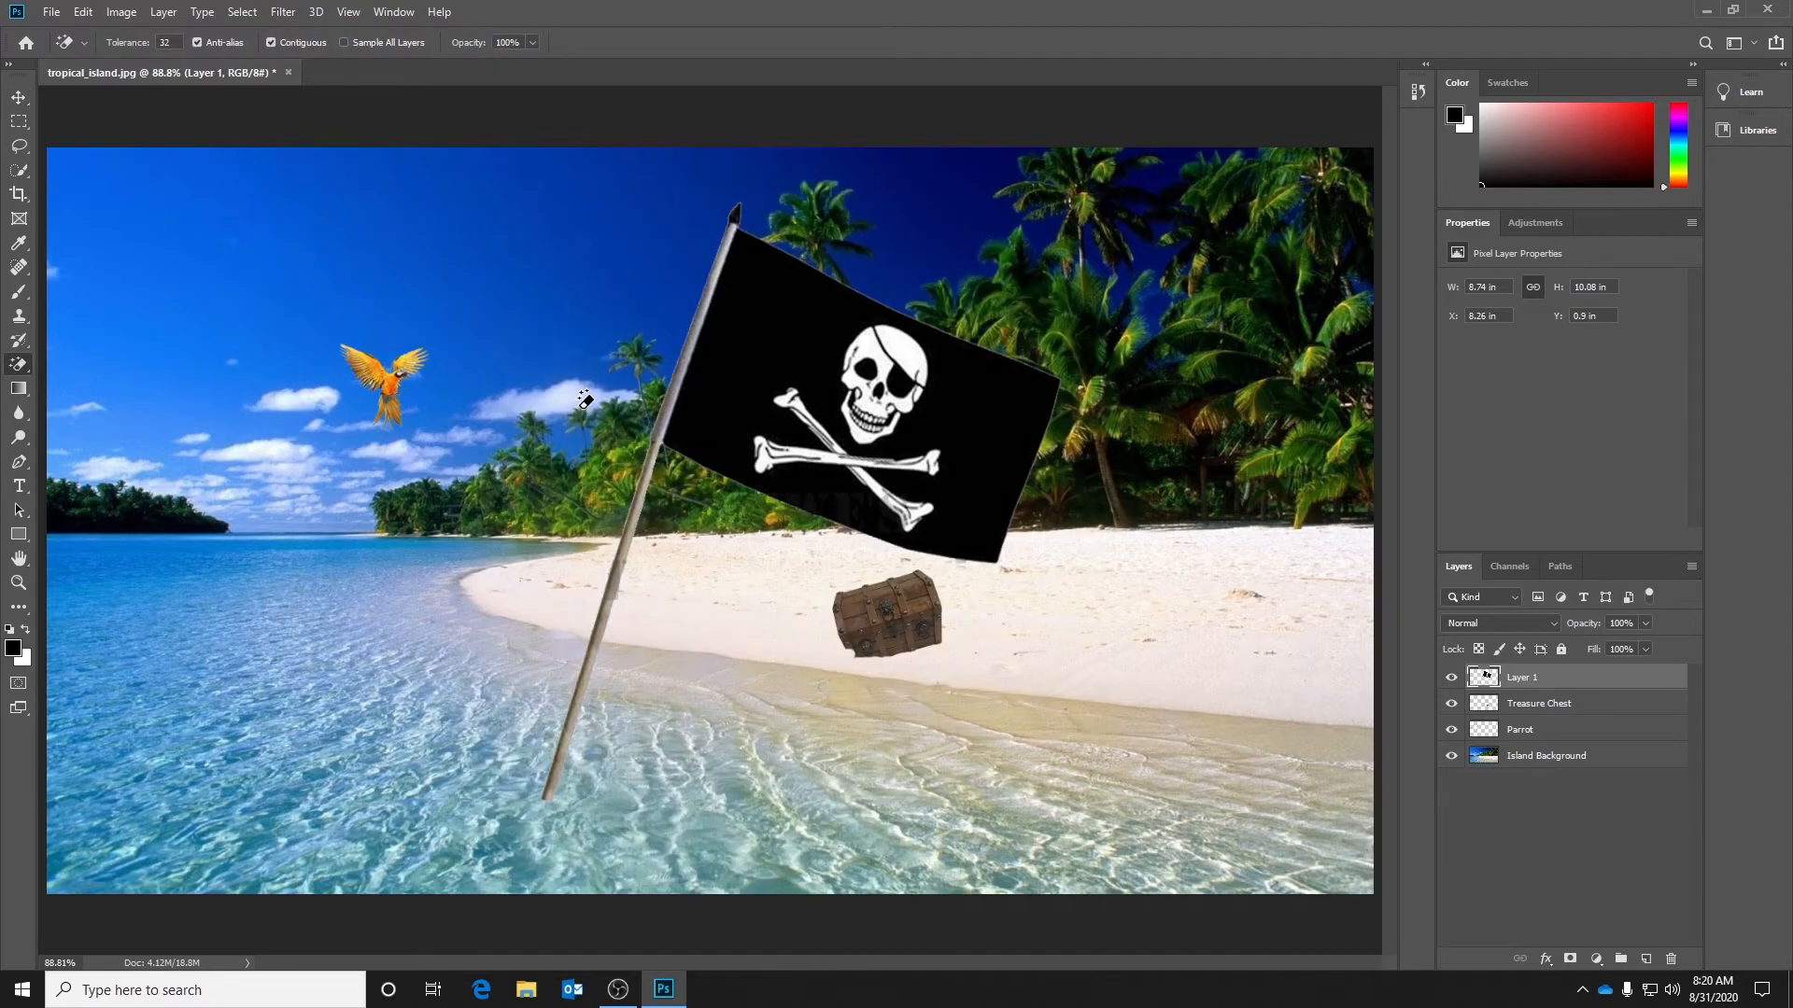
Step: Free Transform the pirate flag to about 24% scale and stand it on the beach left of the treasure chest
click(83, 12)
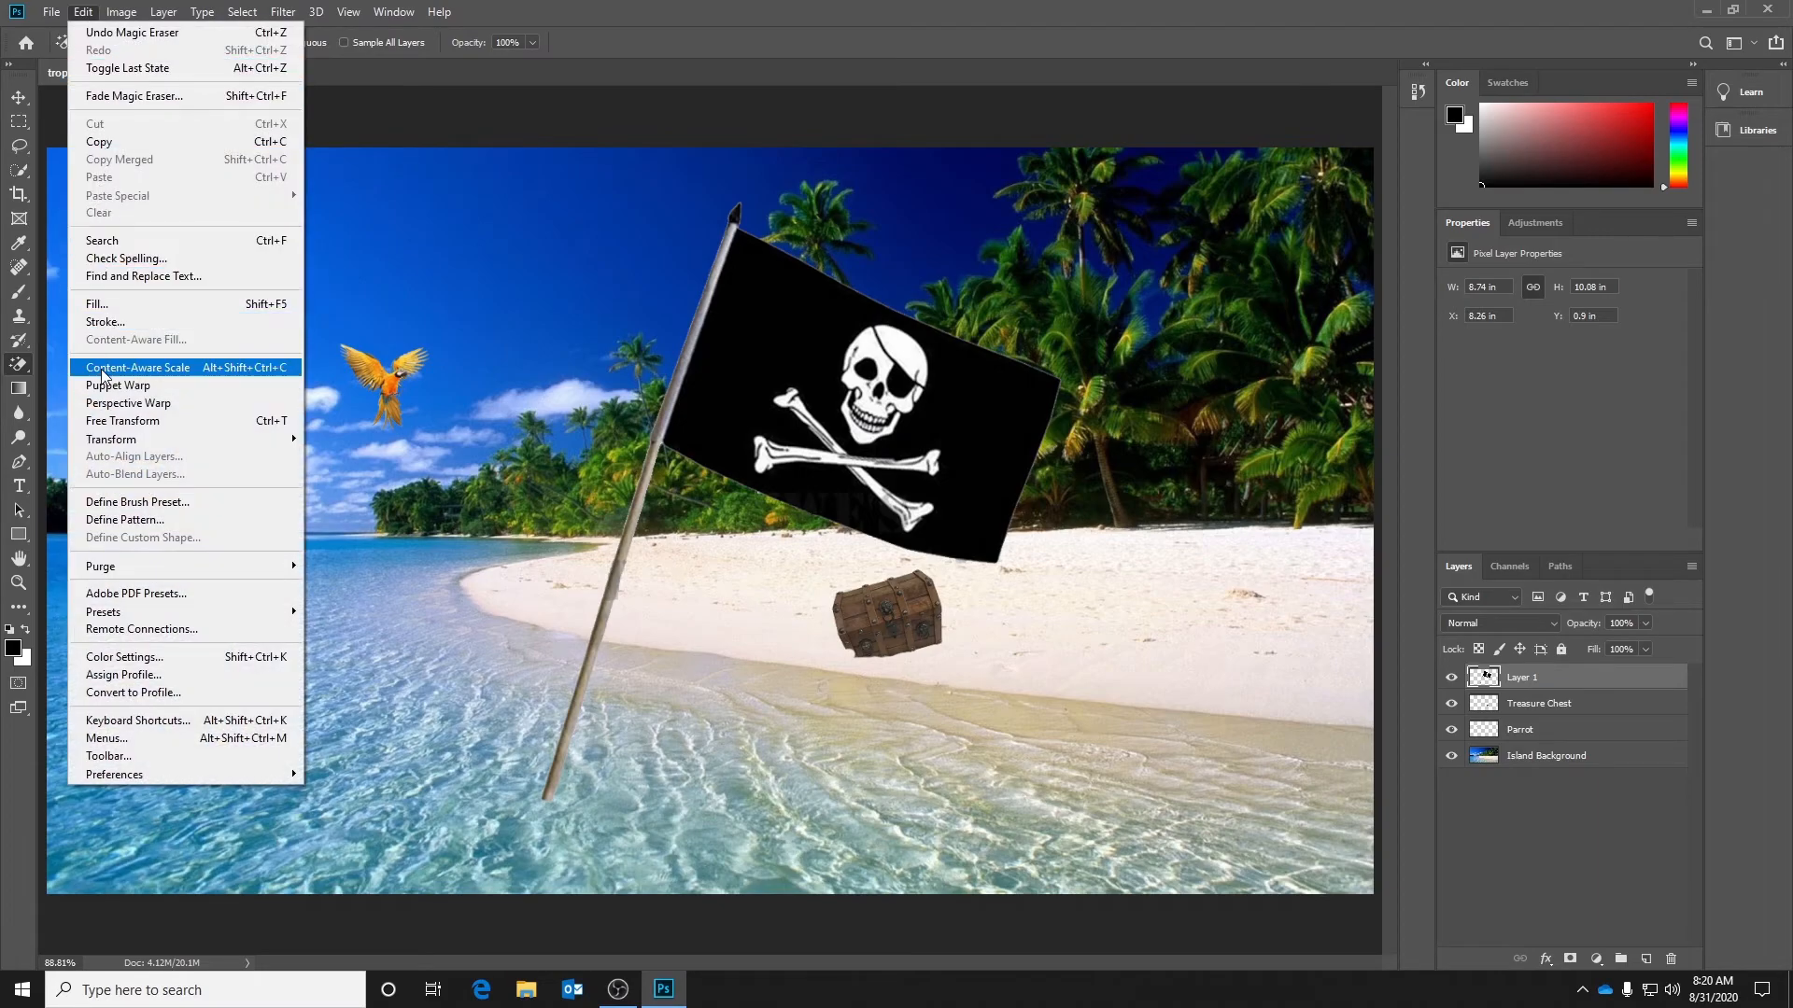
click(122, 422)
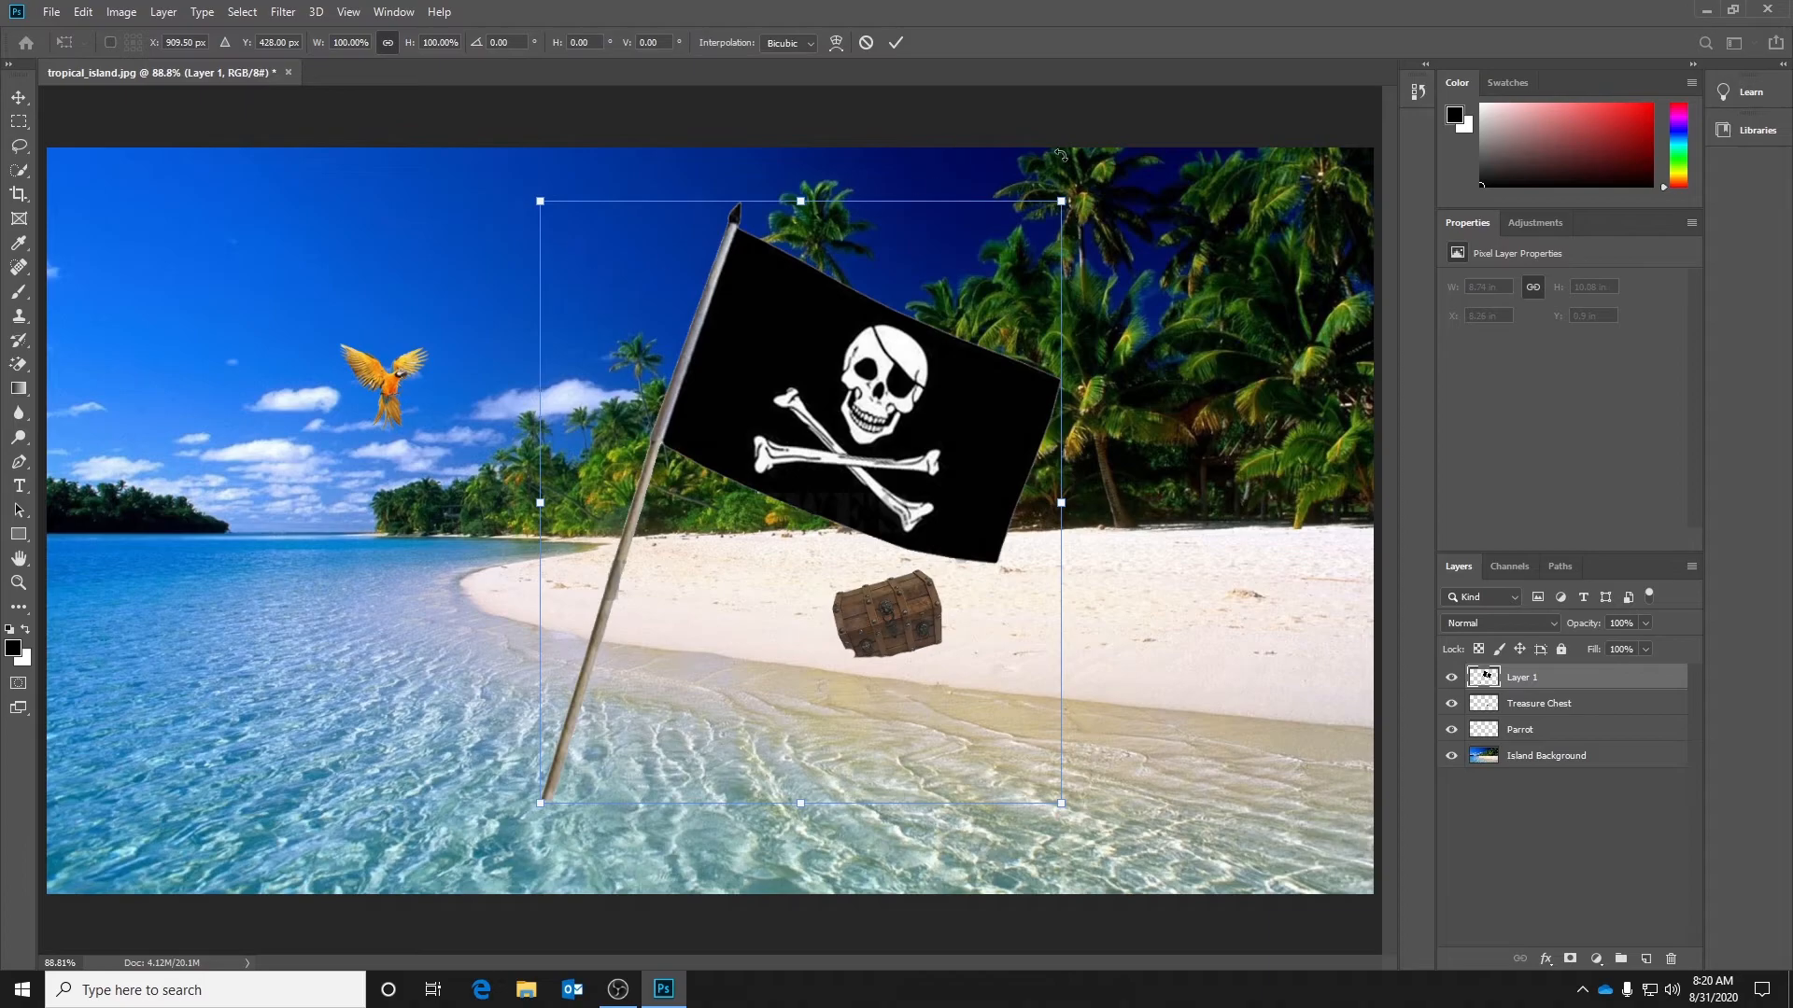
drag(1060, 200, 709, 599)
drag(627, 692, 725, 511)
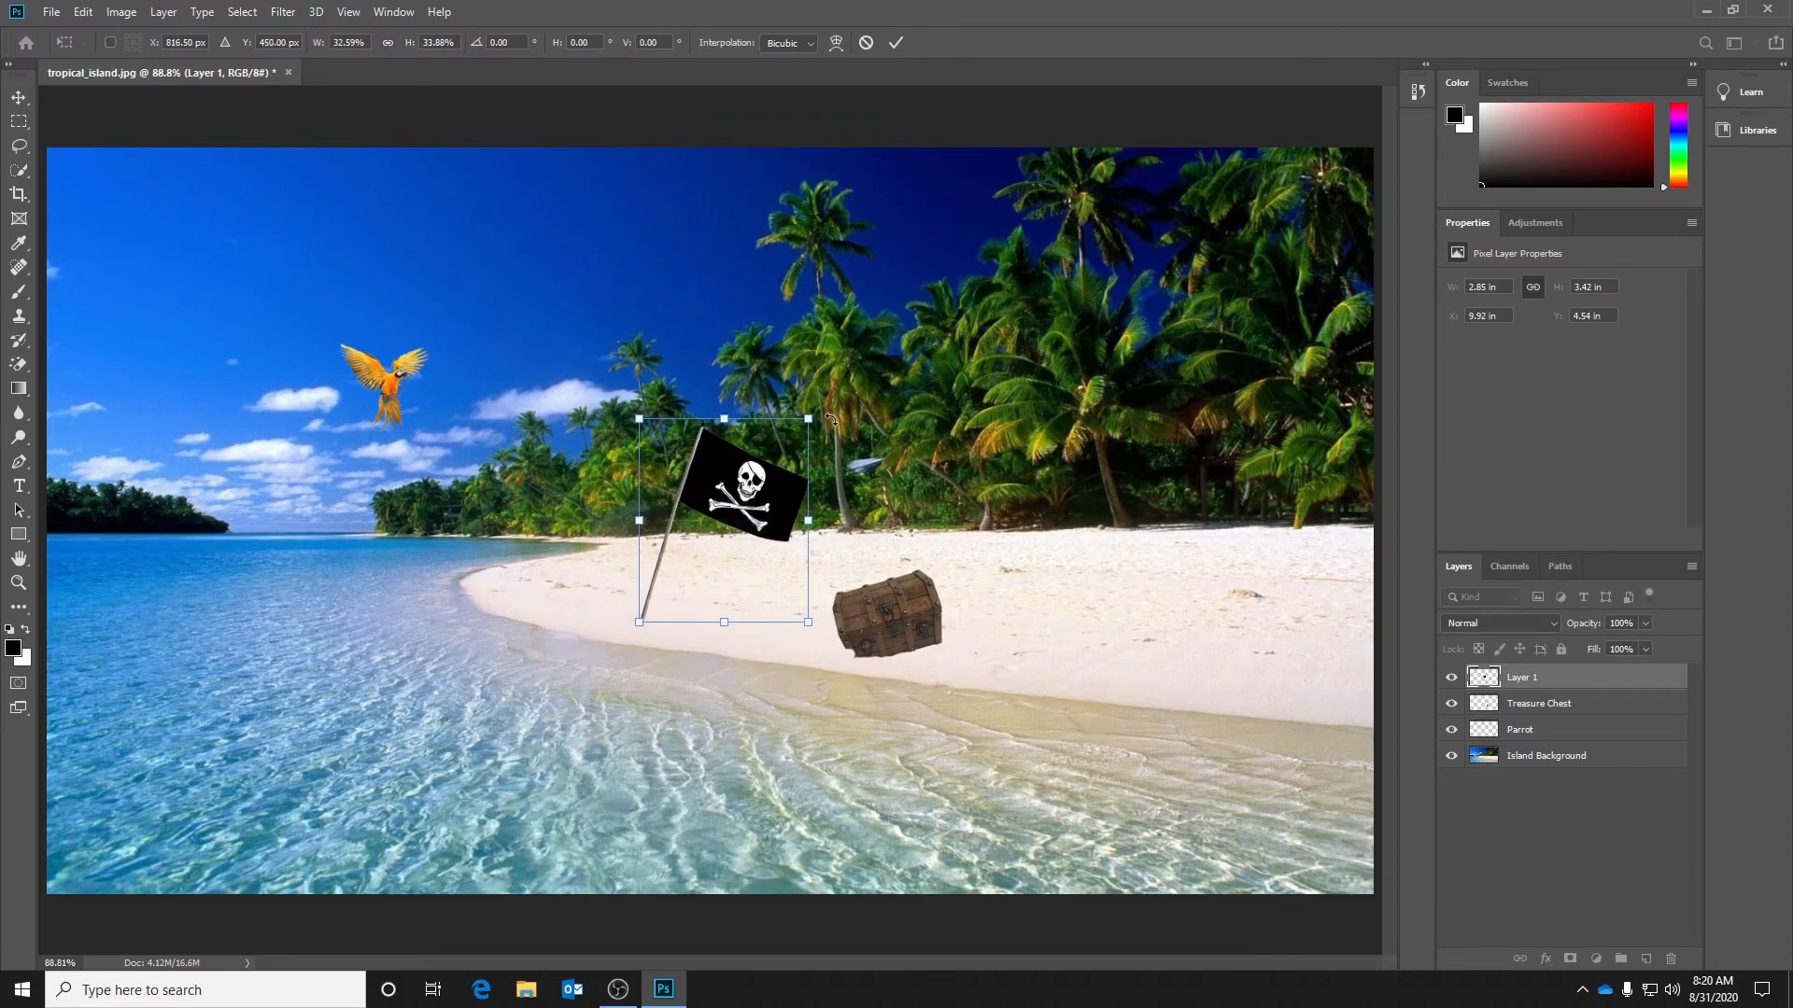
drag(808, 419, 765, 482)
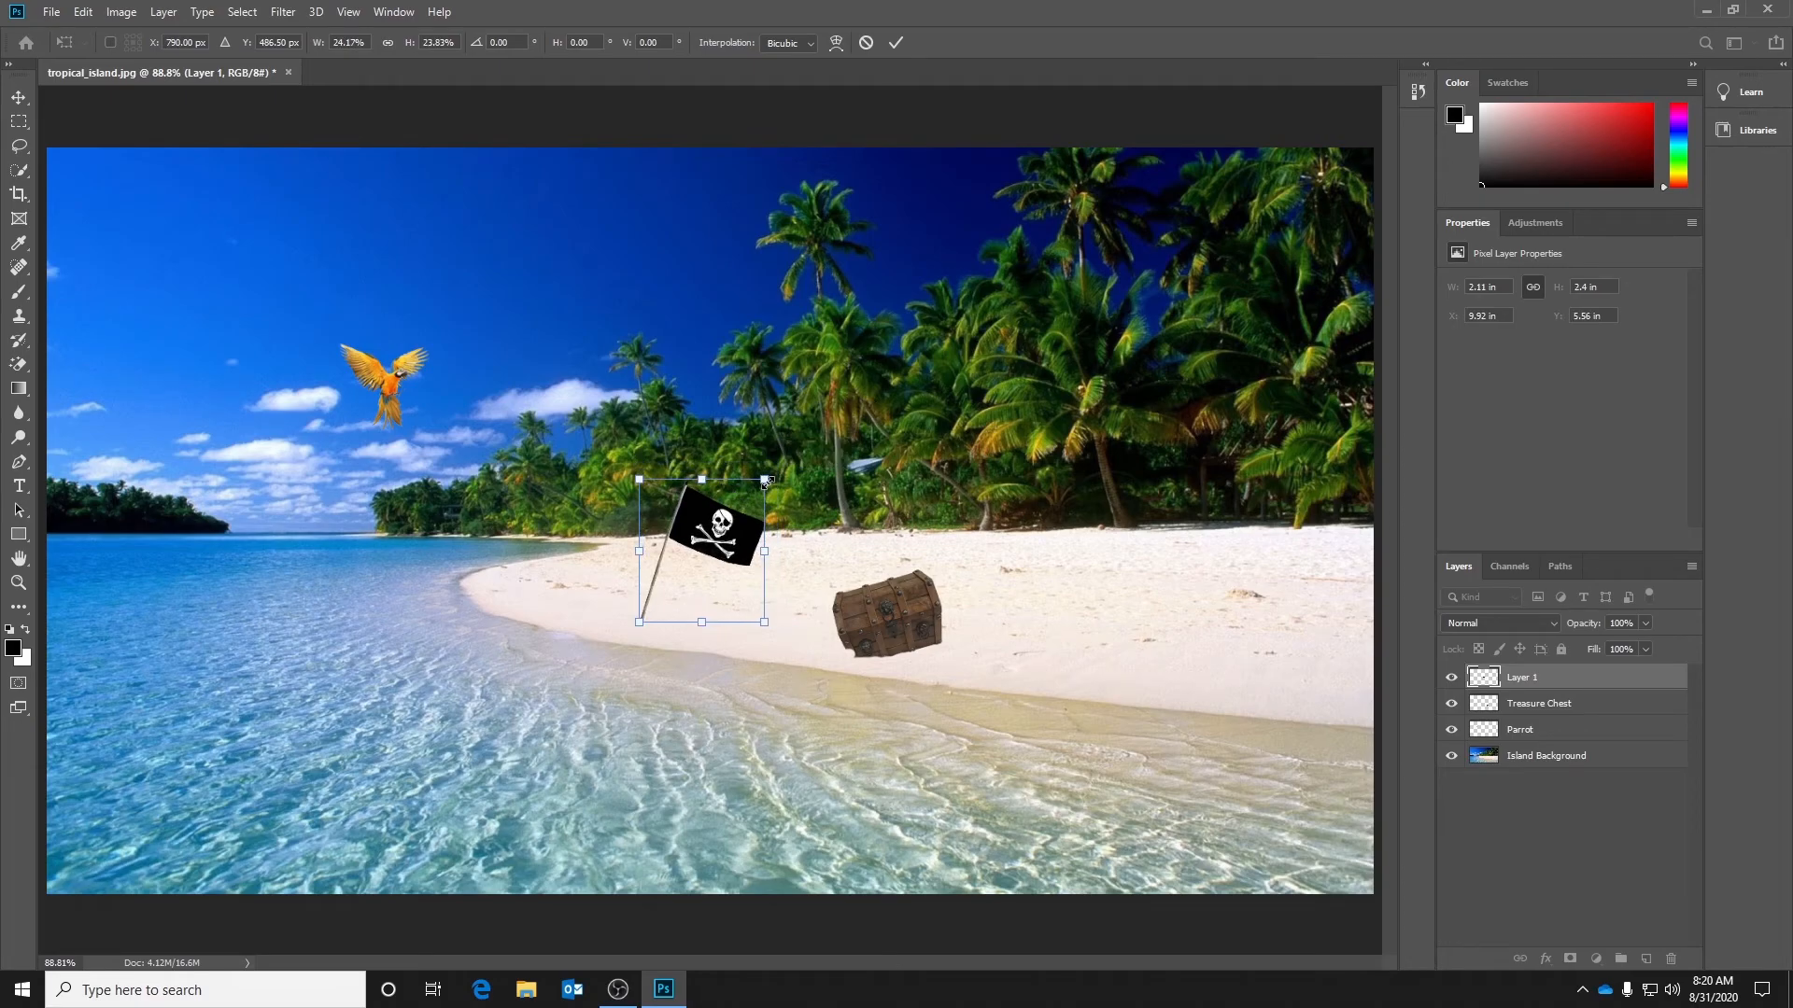
key(Return)
key(e)
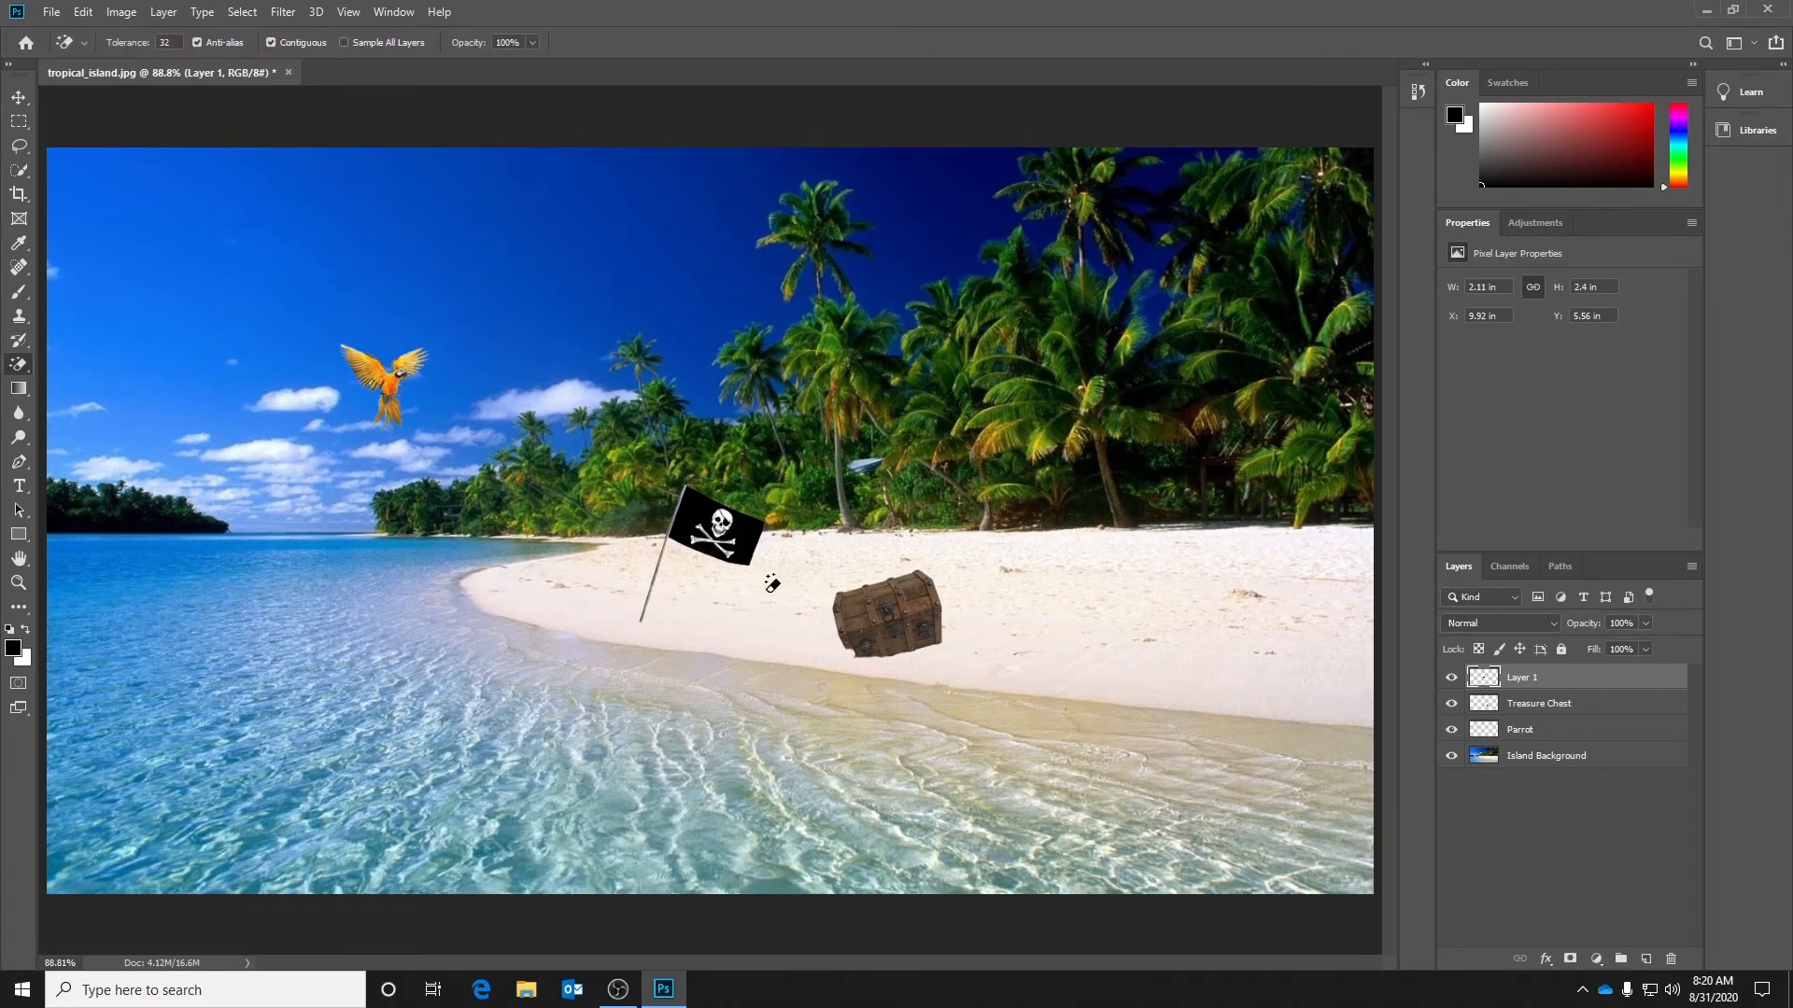
Step: Rename the flag's new layer as Pirate Flag
double_click(1522, 677)
text(Pirate Flag)
key(Return)
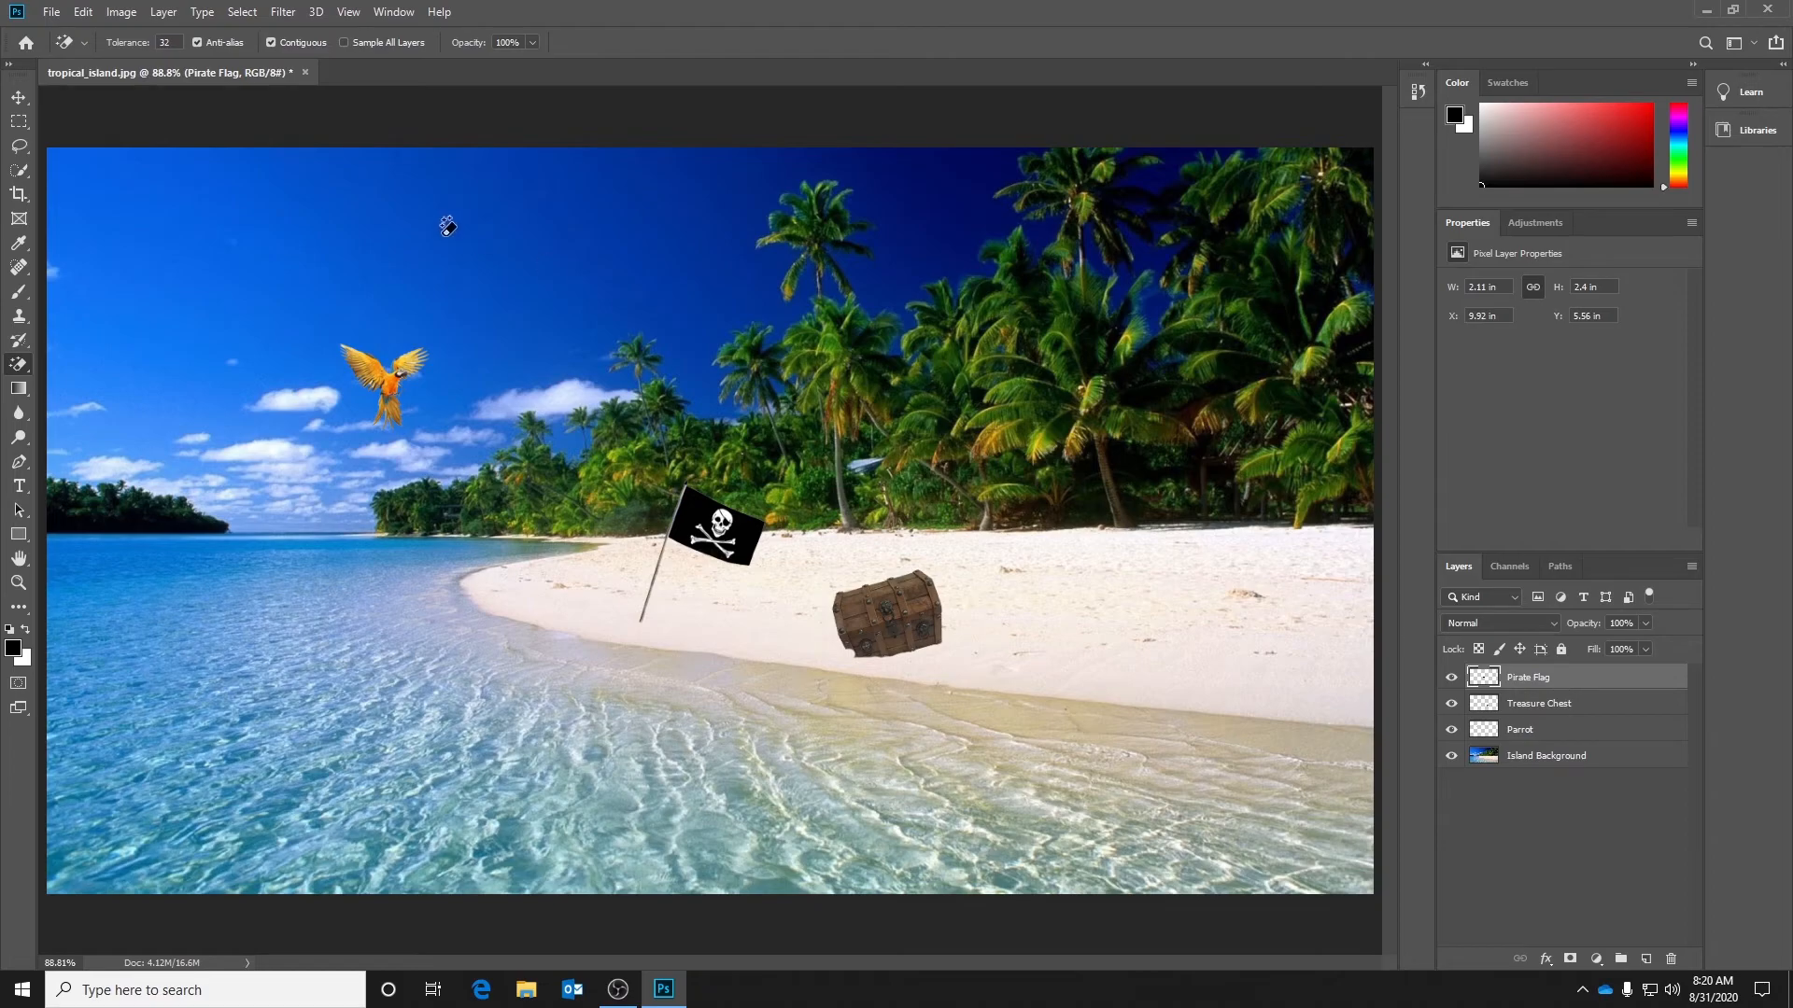
Step: Move the pirate flag over the treasure chest and place the Pirate Flag layer below the Treasure Chest layer
click(18, 99)
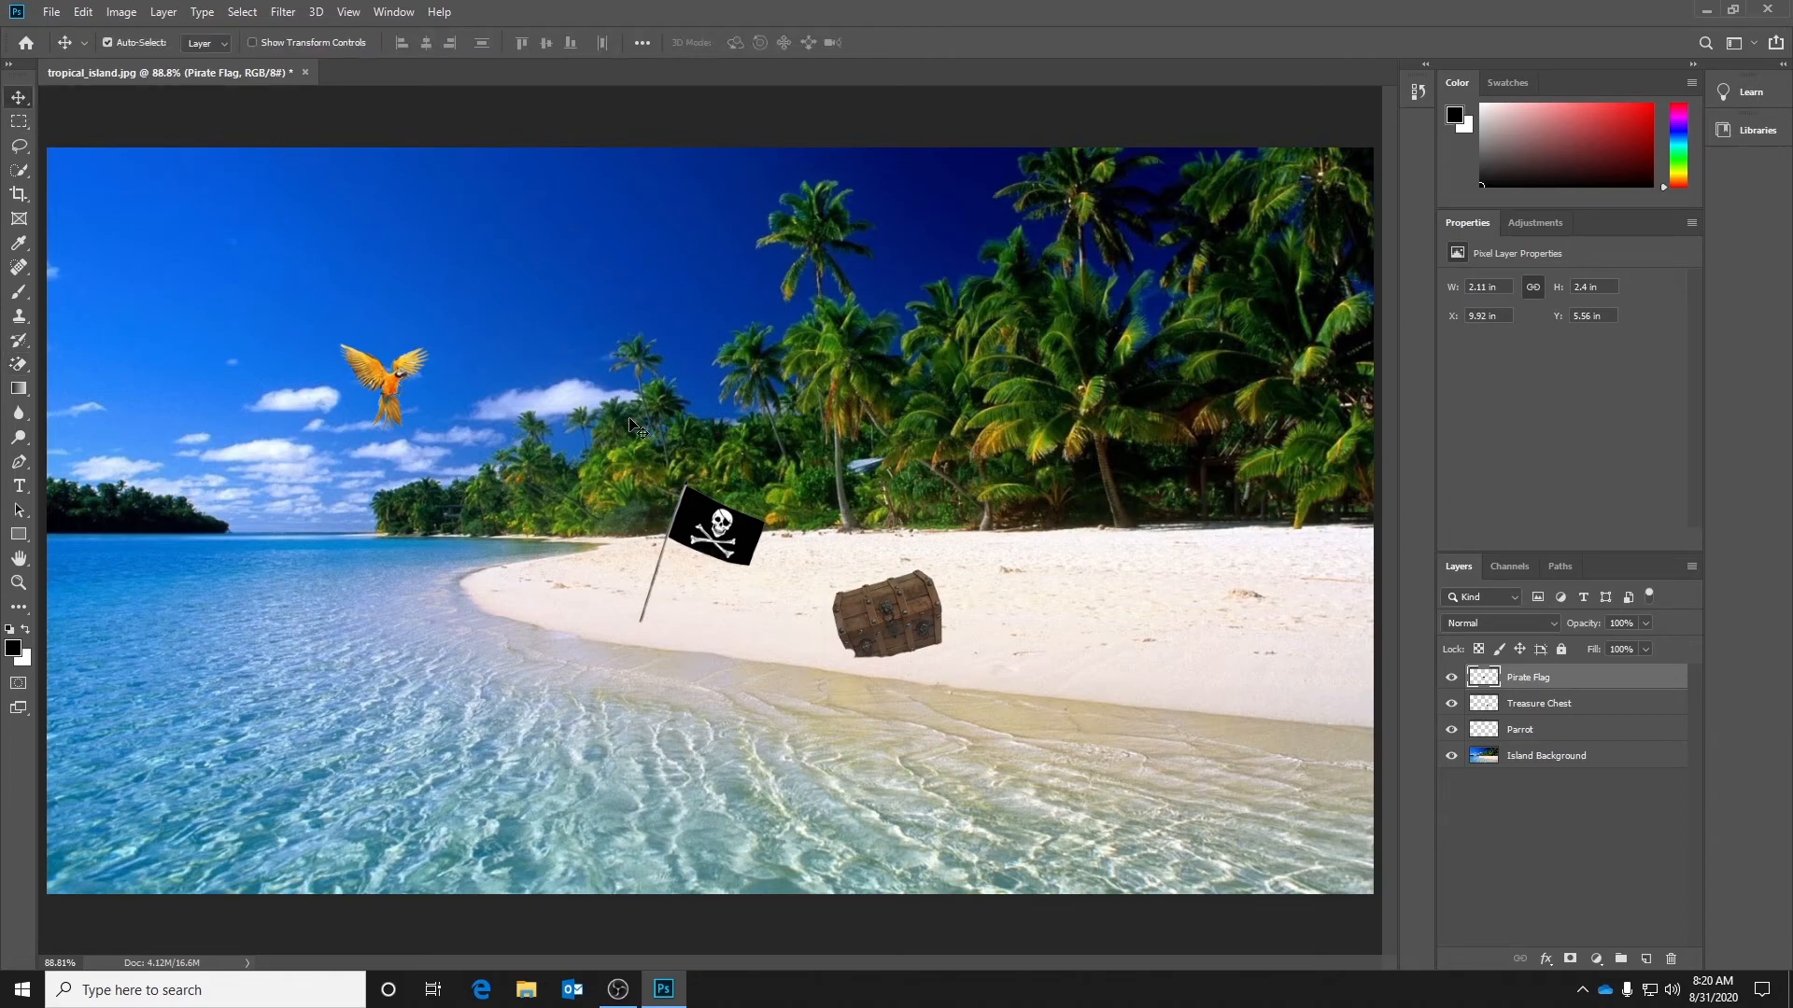
drag(707, 530, 945, 549)
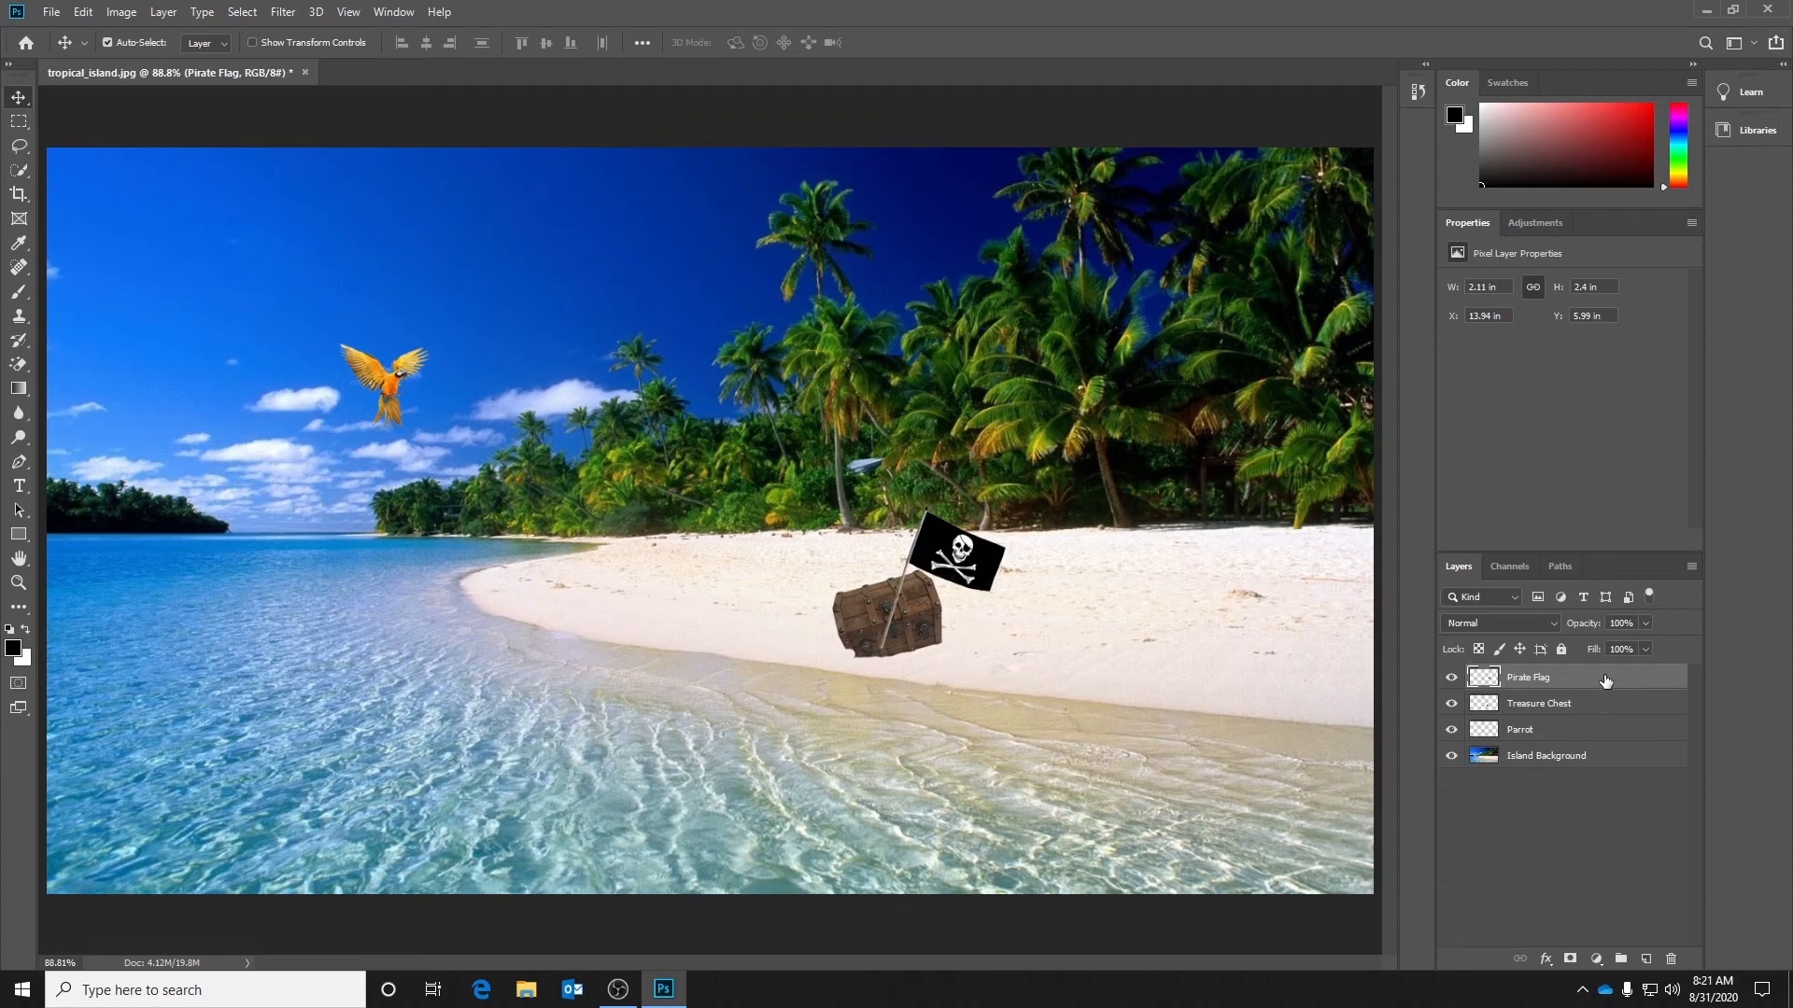
drag(1605, 680, 1600, 710)
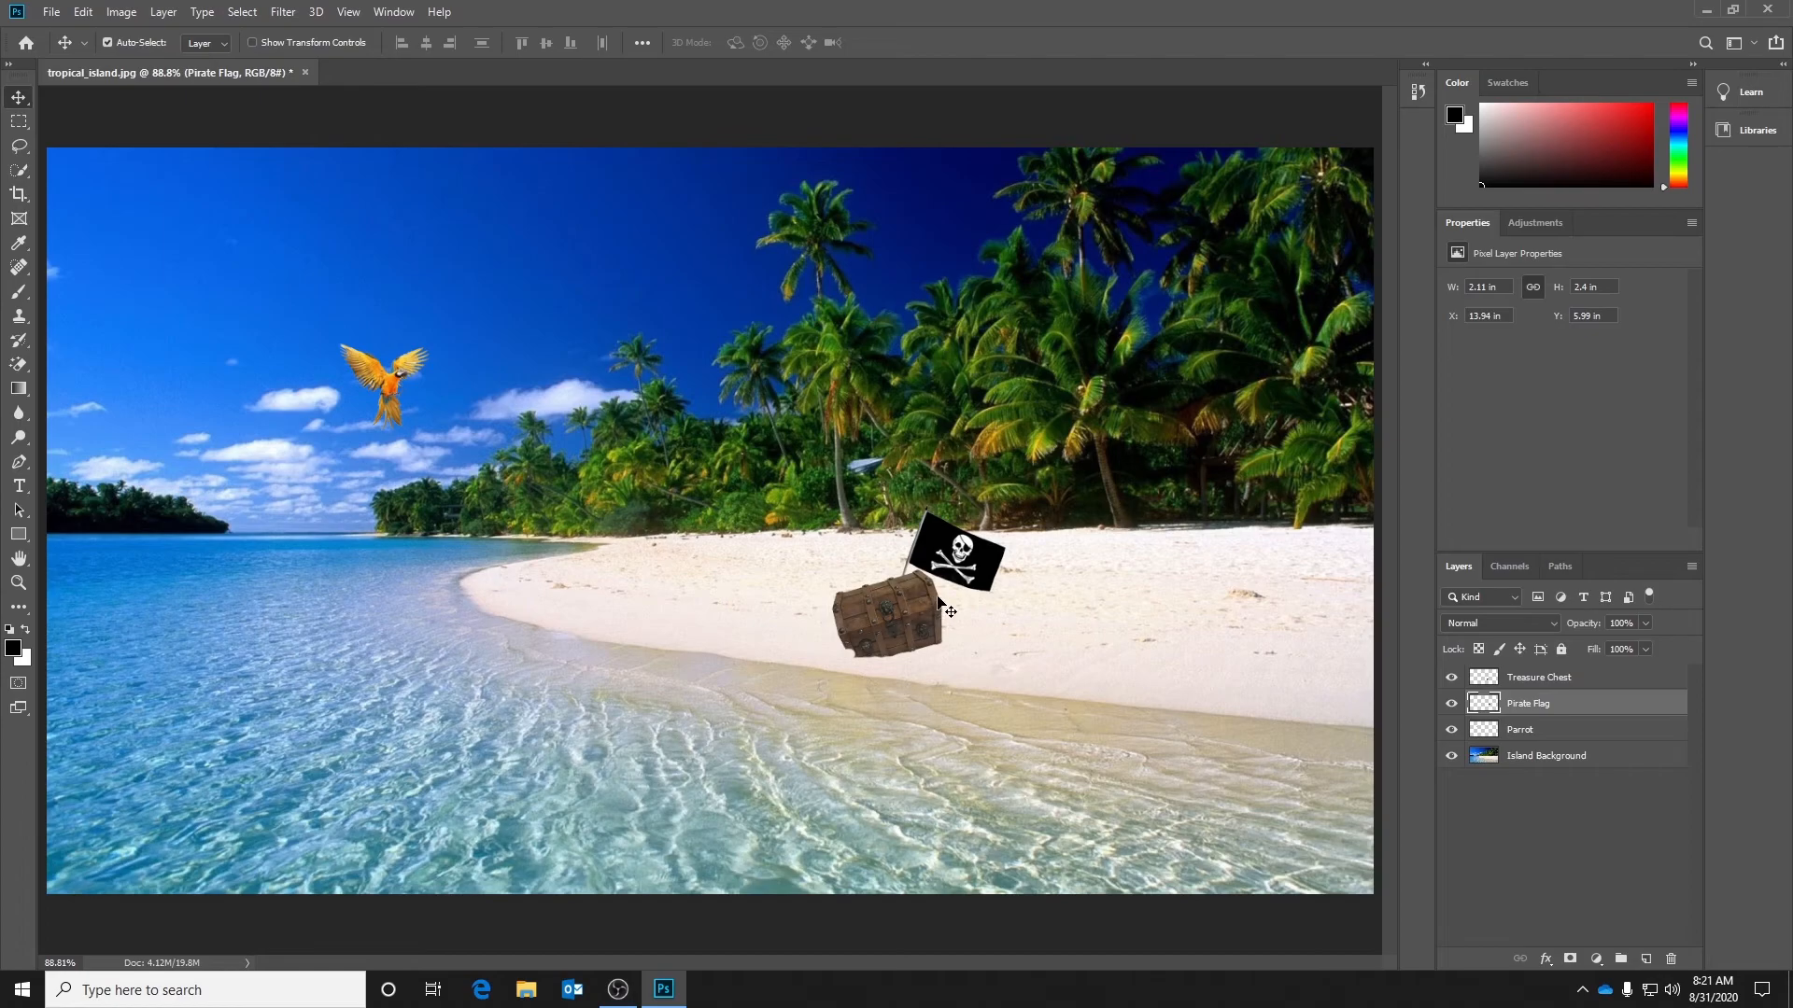
Step: Move the Pirate Flag layer back above Treasure Chest and place the flag on the beach left of the chest
click(1613, 687)
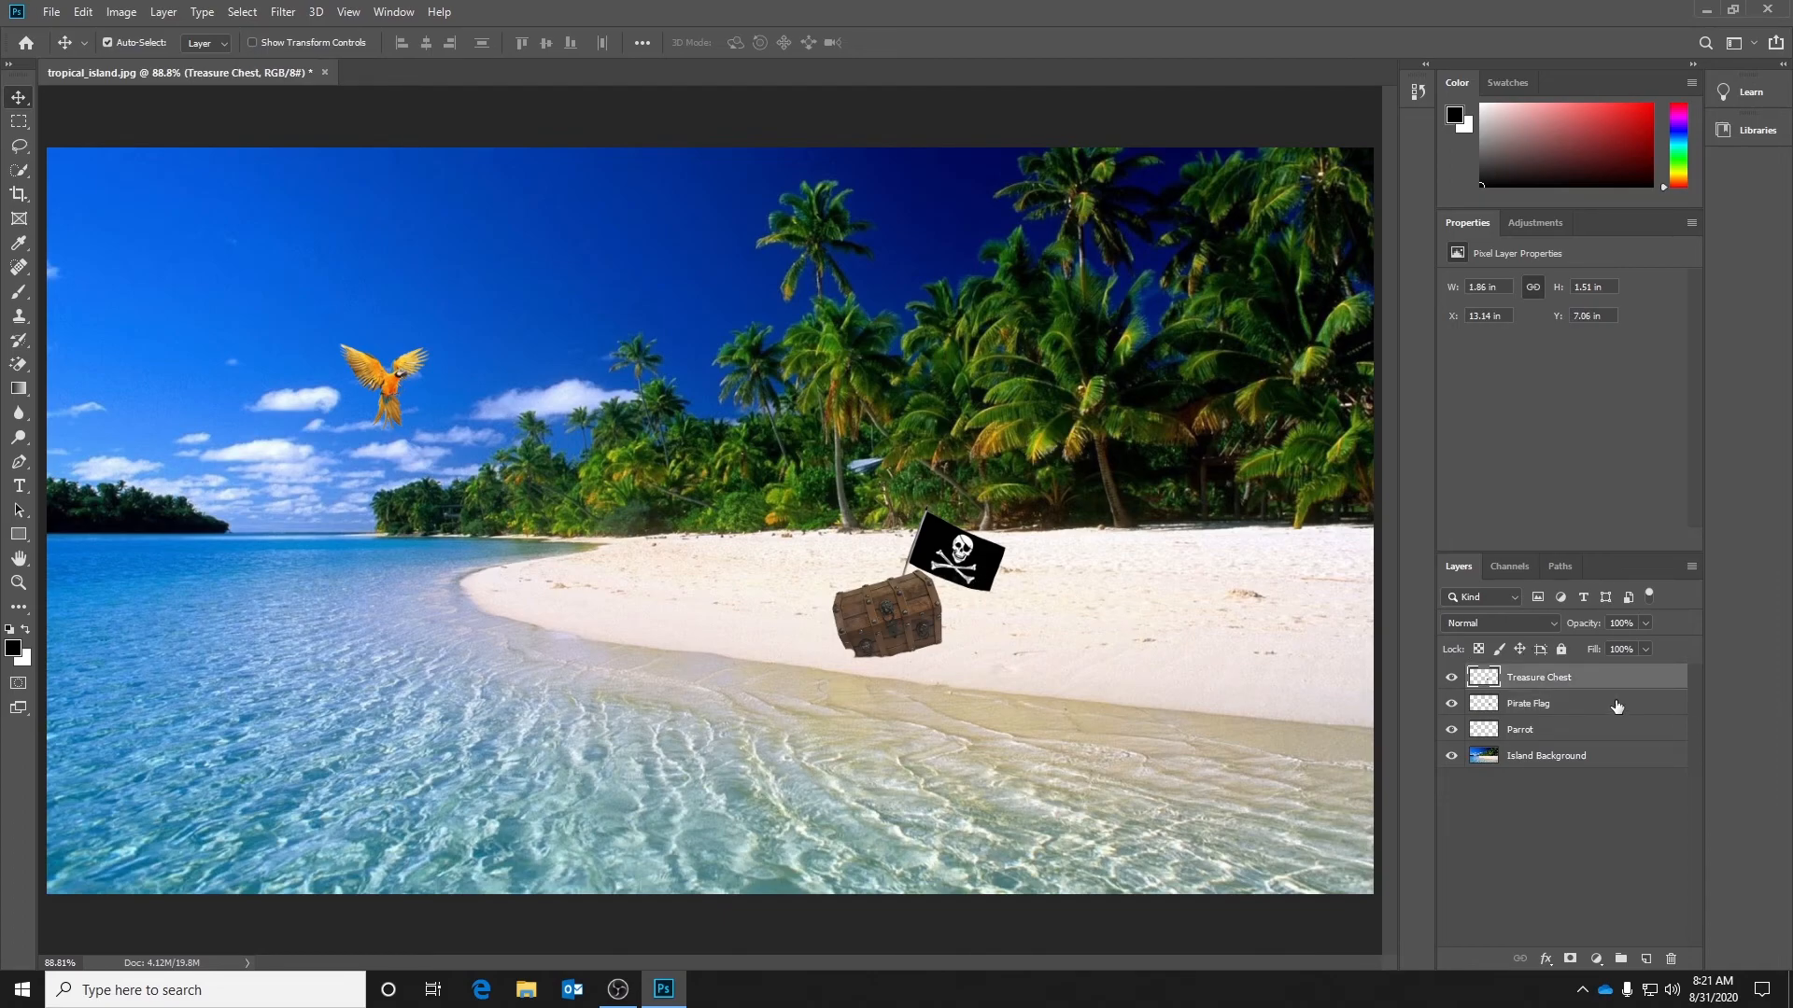
click(1615, 705)
drag(1614, 712, 1619, 676)
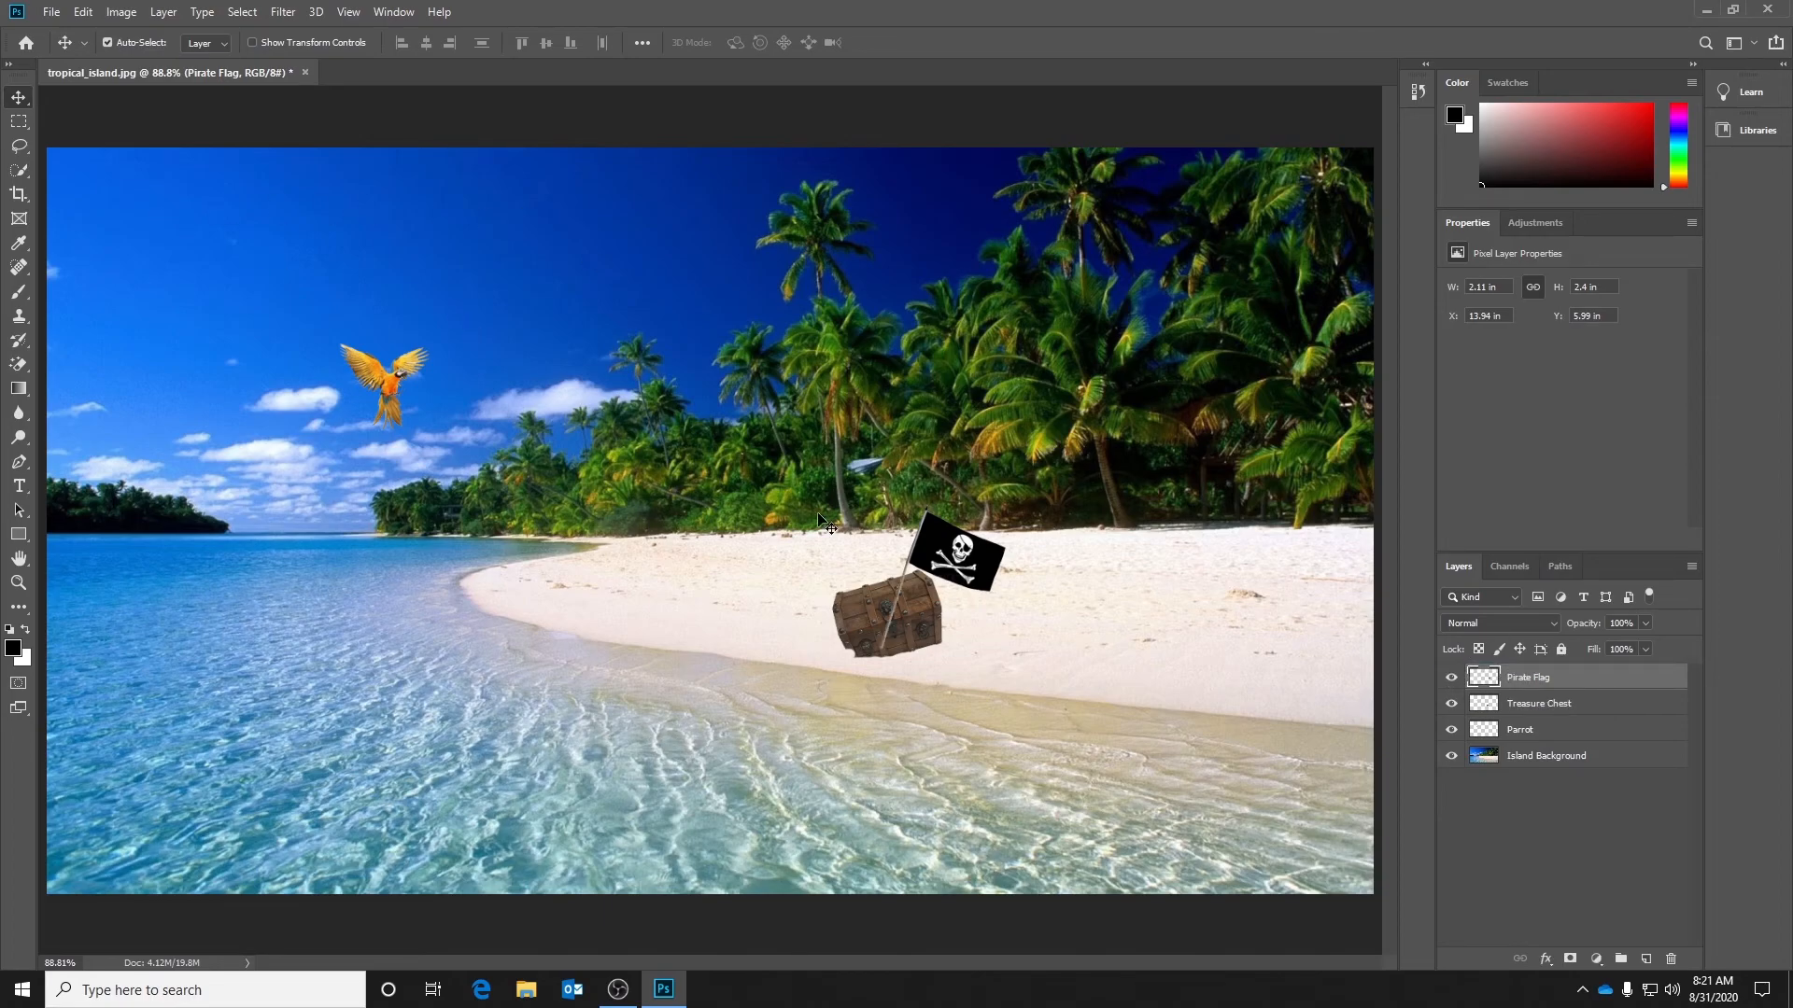
drag(953, 553, 763, 519)
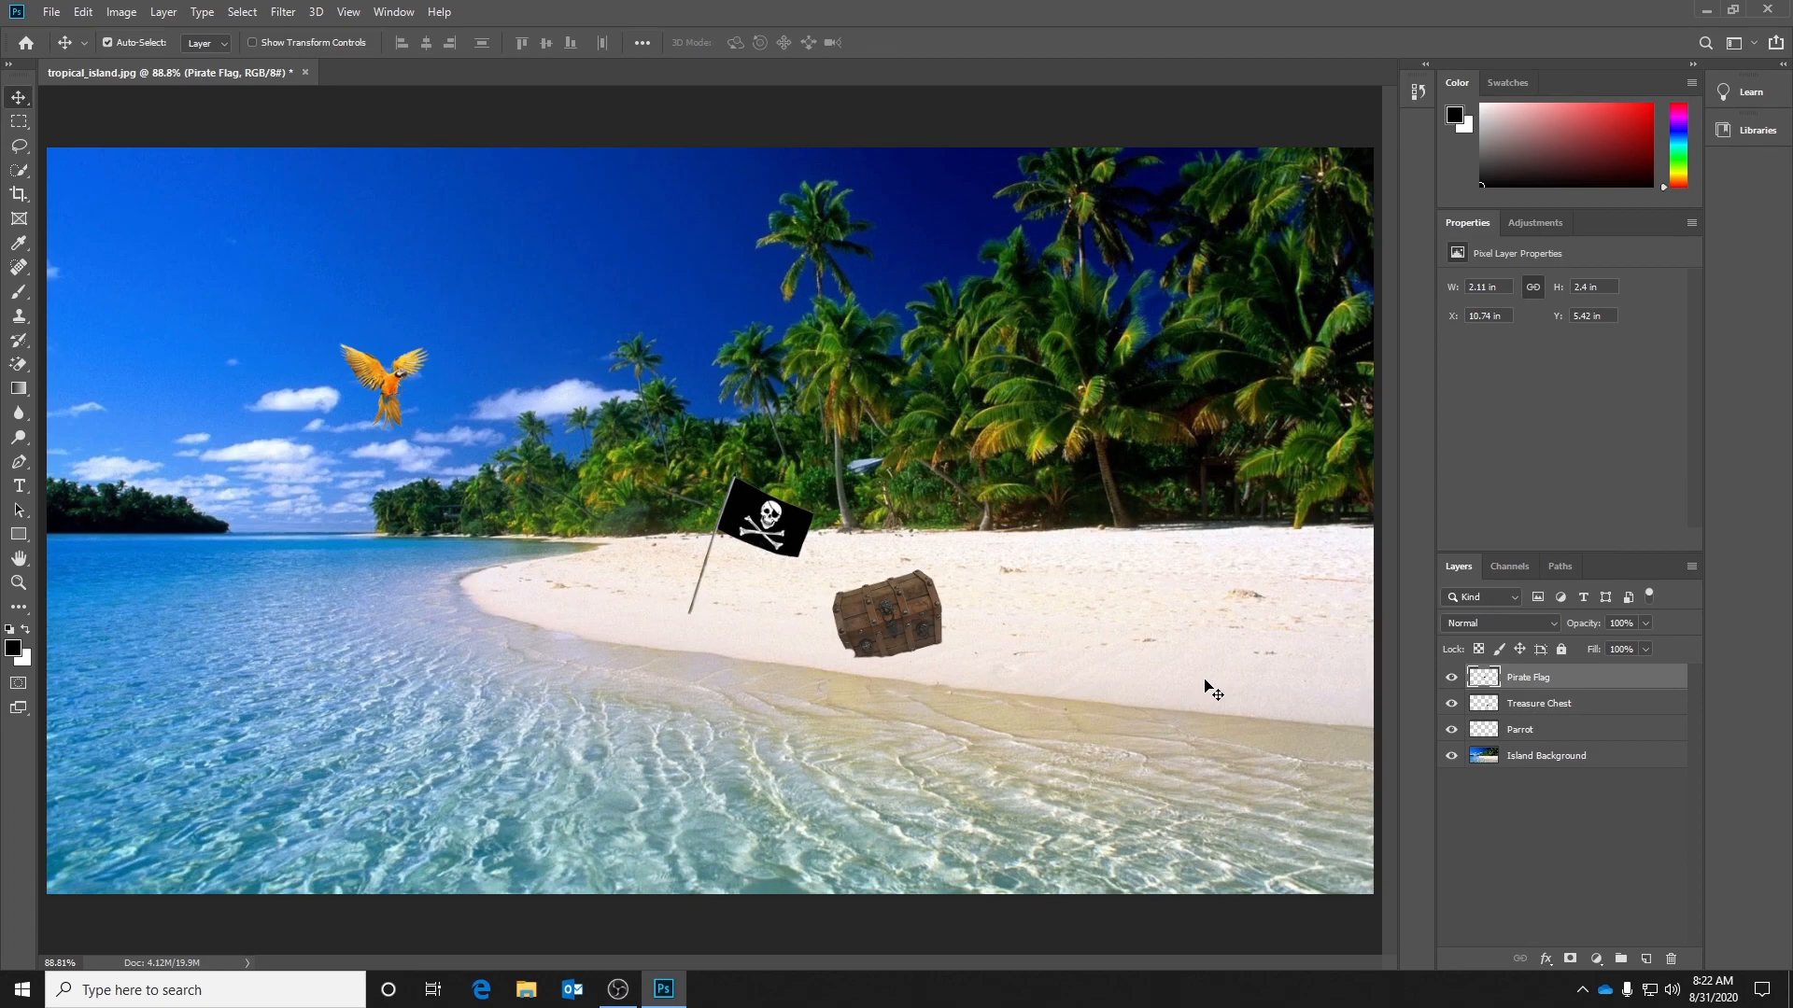
click(617, 989)
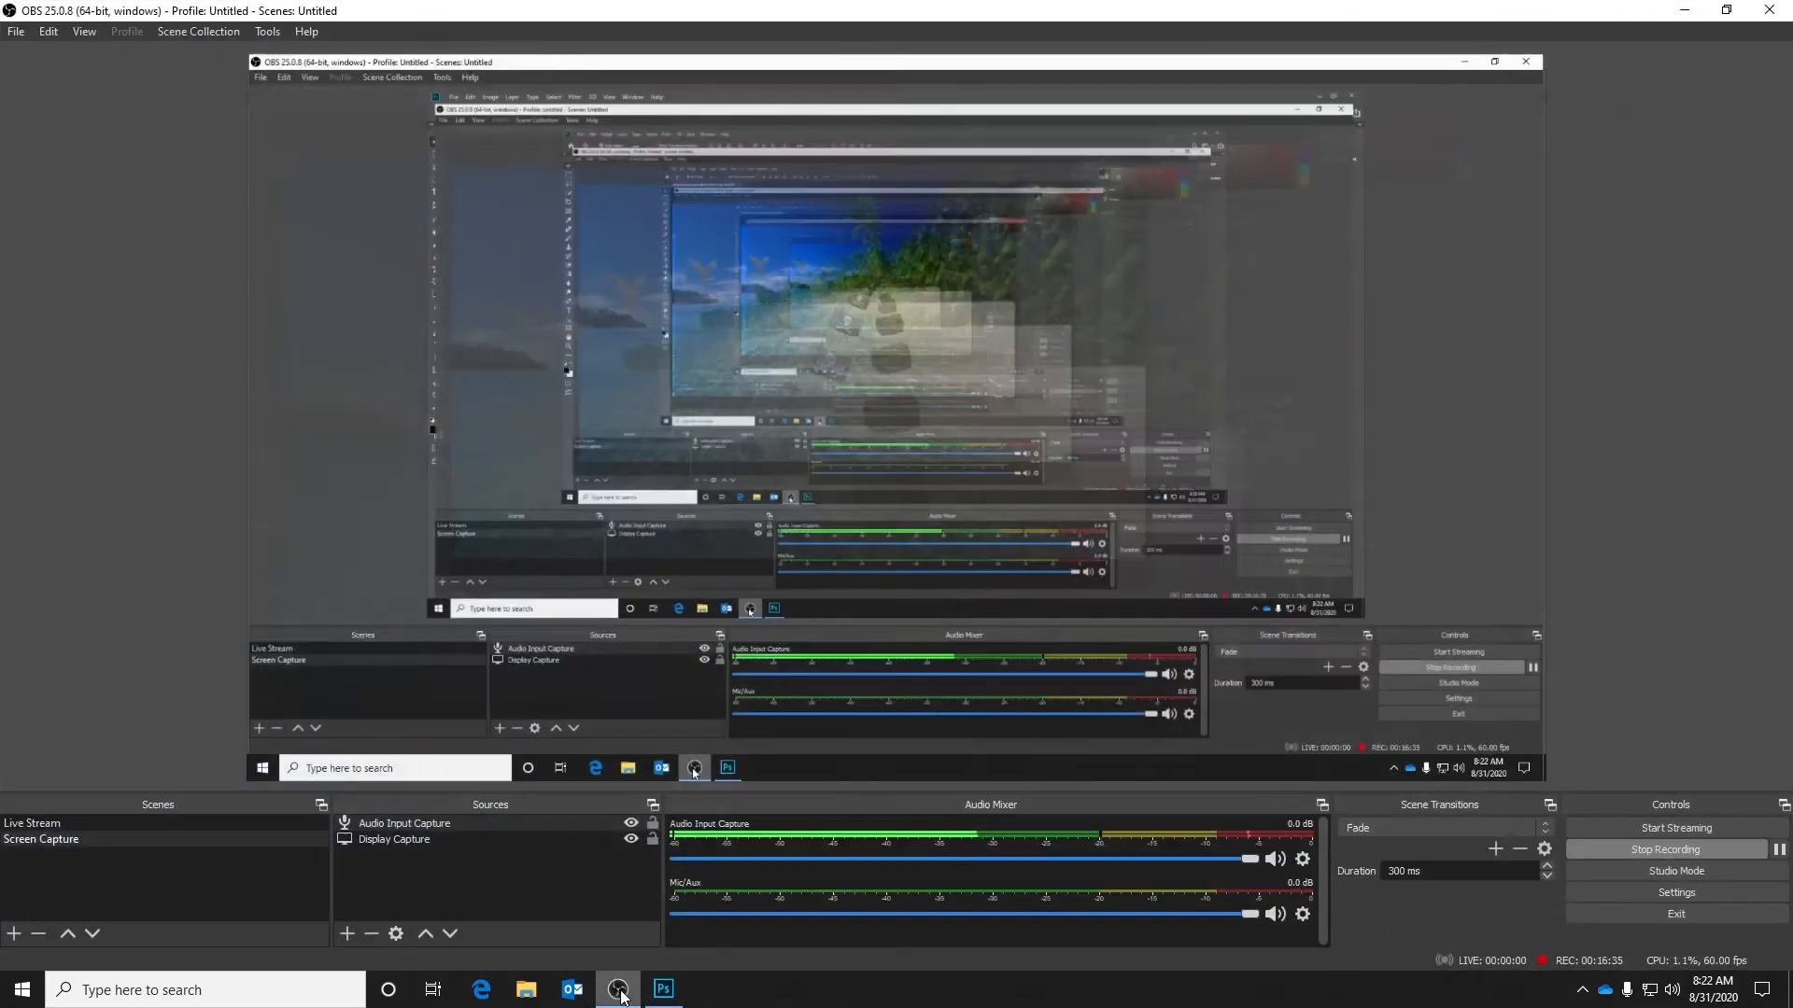